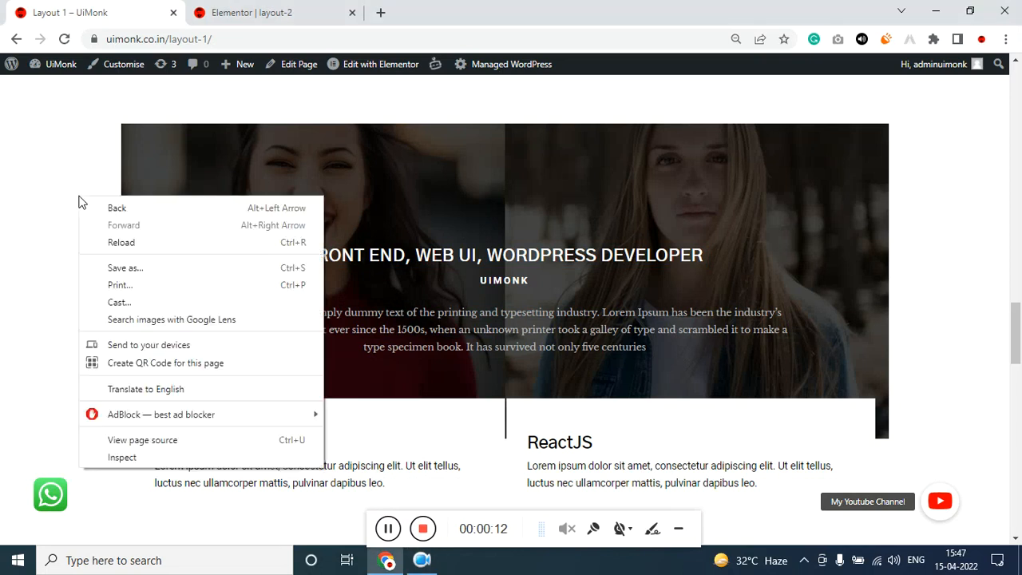
Step: Inspect the Layout 1 page in the developer tools and emulate it on an iPhone SE
{"action": "left_click", "coordinate": [129, 463]}
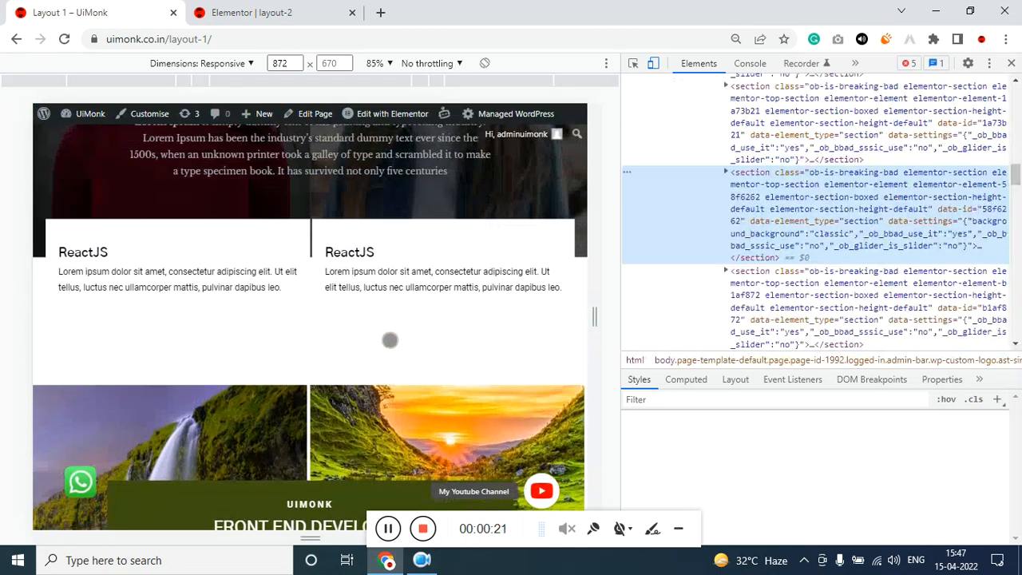
{"action": "left_click", "coordinate": [390, 339]}
{"action": "scroll", "coordinate": [389, 343], "scroll_direction": "down", "scroll_amount": 1}
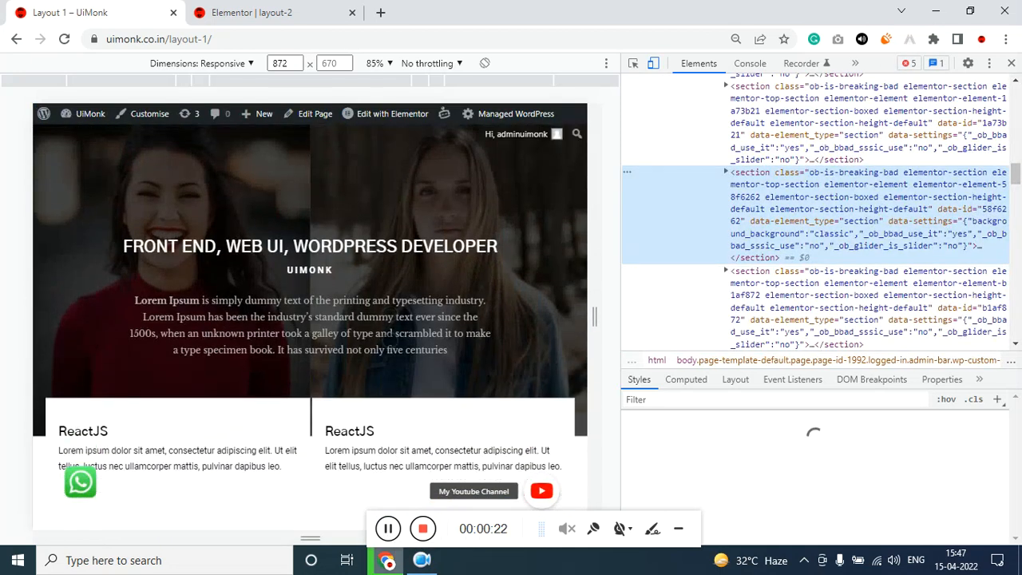
{"action": "left_click", "coordinate": [221, 64]}
{"action": "left_click", "coordinate": [210, 112]}
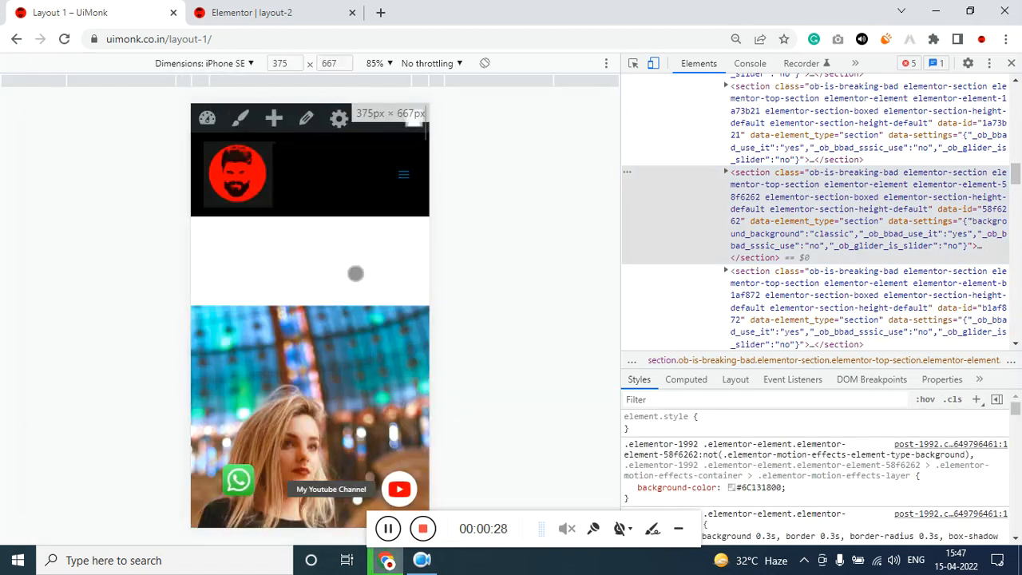
Step: Examine the page's phone layout, especially the two-photo section with the ReactJS boxes, and reload the page to check it again
{"action": "scroll", "coordinate": [354, 320], "scroll_direction": "down", "scroll_amount": 5}
{"action": "scroll", "coordinate": [354, 354], "scroll_direction": "down", "scroll_amount": 10}
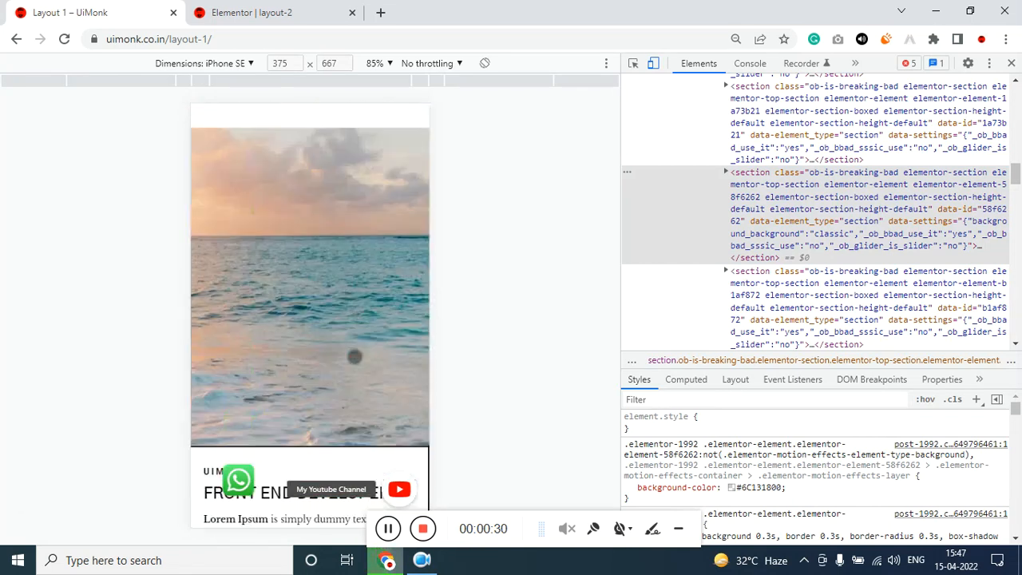
{"action": "scroll", "coordinate": [355, 360], "scroll_direction": "down", "scroll_amount": 10}
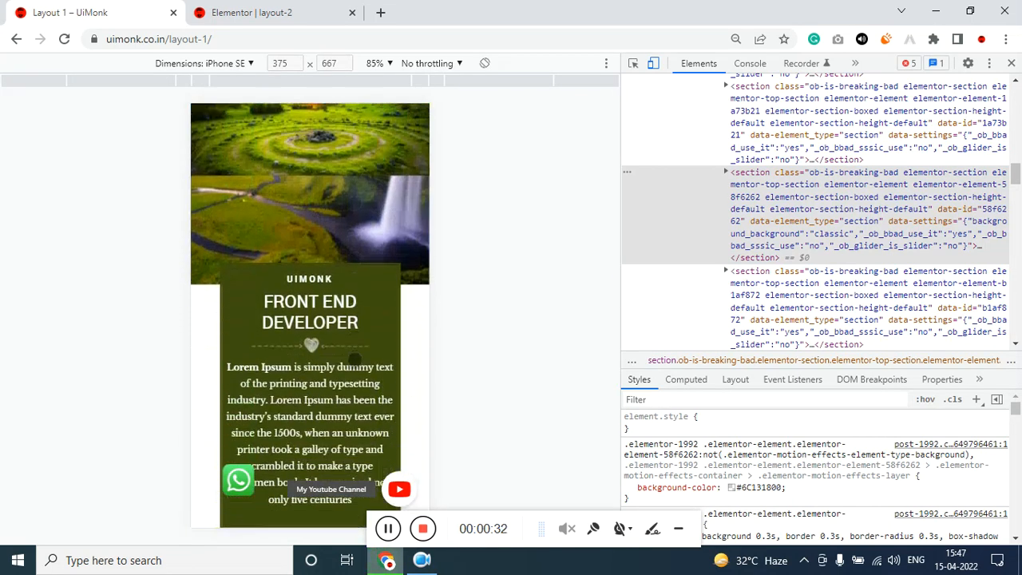
{"action": "scroll", "coordinate": [355, 360], "scroll_direction": "up", "scroll_amount": 2}
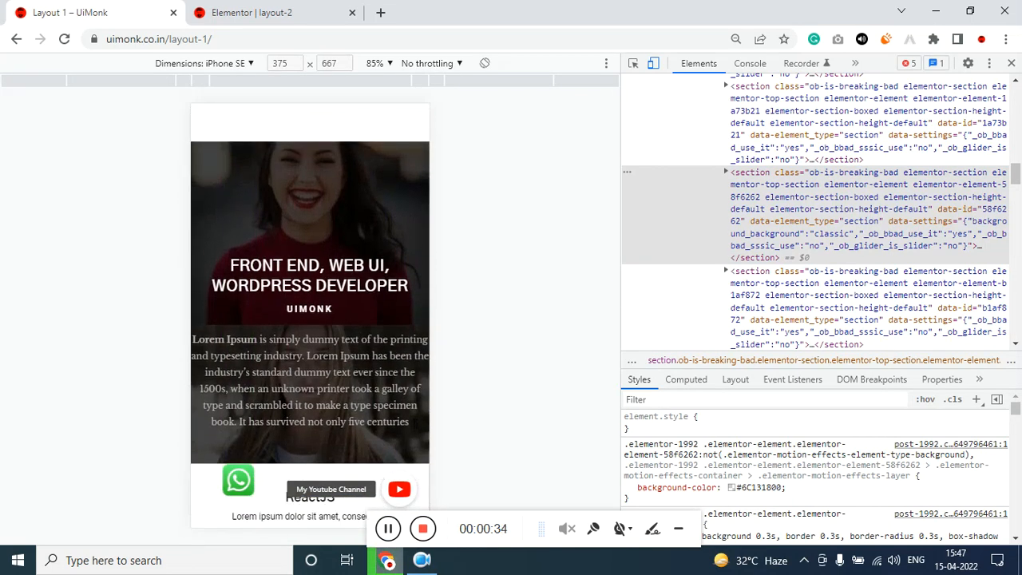
{"action": "scroll", "coordinate": [353, 320], "scroll_direction": "down", "scroll_amount": 5}
{"action": "scroll", "coordinate": [351, 284], "scroll_direction": "up", "scroll_amount": 8}
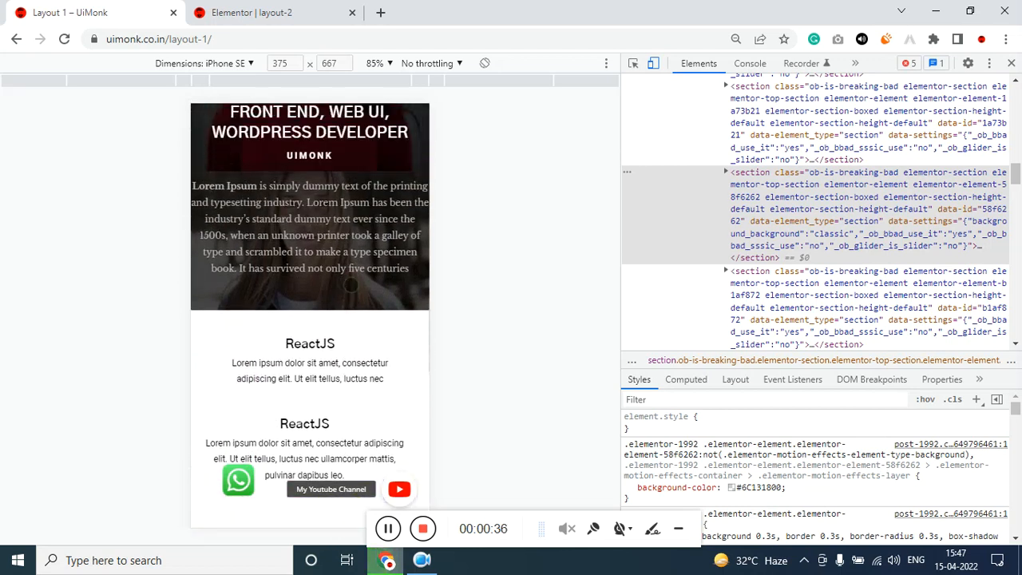
{"action": "left_click", "coordinate": [248, 40]}
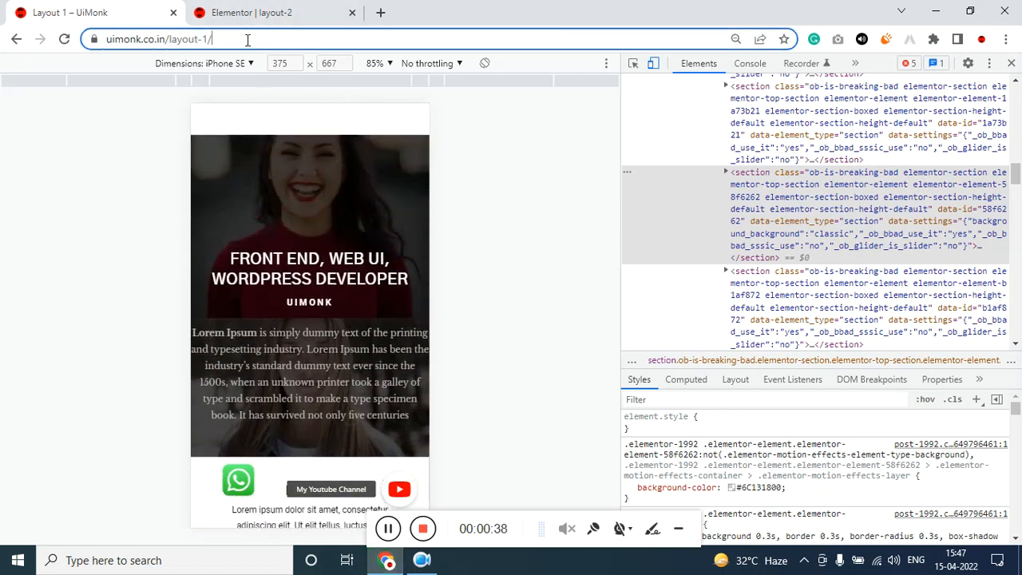
{"action": "key", "text": "Return"}
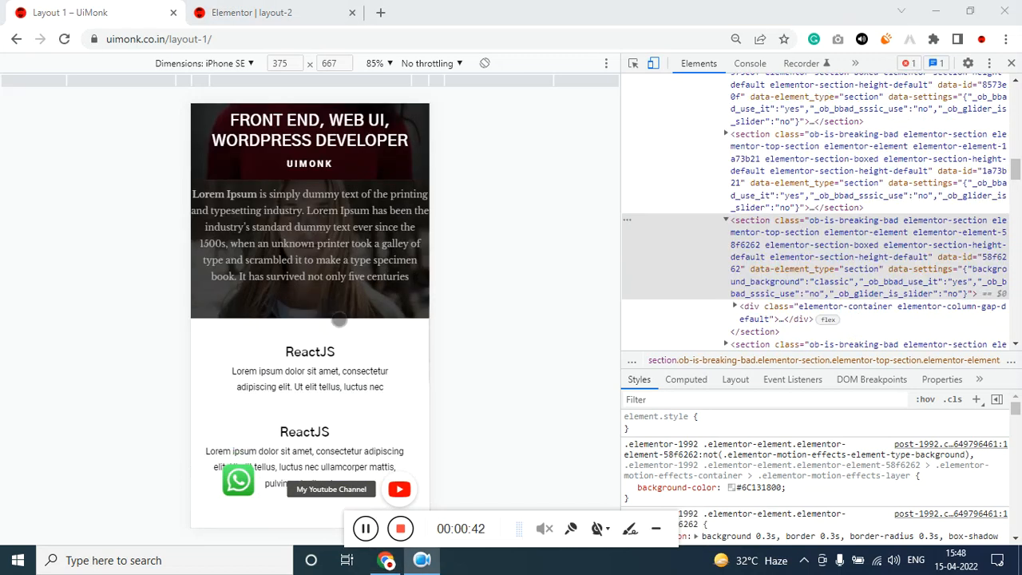
{"action": "scroll", "coordinate": [339, 320], "scroll_direction": "up", "scroll_amount": 2}
{"action": "scroll", "coordinate": [338, 320], "scroll_direction": "down", "scroll_amount": 3}
{"action": "scroll", "coordinate": [339, 320], "scroll_direction": "down", "scroll_amount": 3}
{"action": "scroll", "coordinate": [337, 320], "scroll_direction": "up", "scroll_amount": 4}
Step: Close the developer tools and review the two-photo section at desktop width
{"action": "left_click", "coordinate": [1011, 64]}
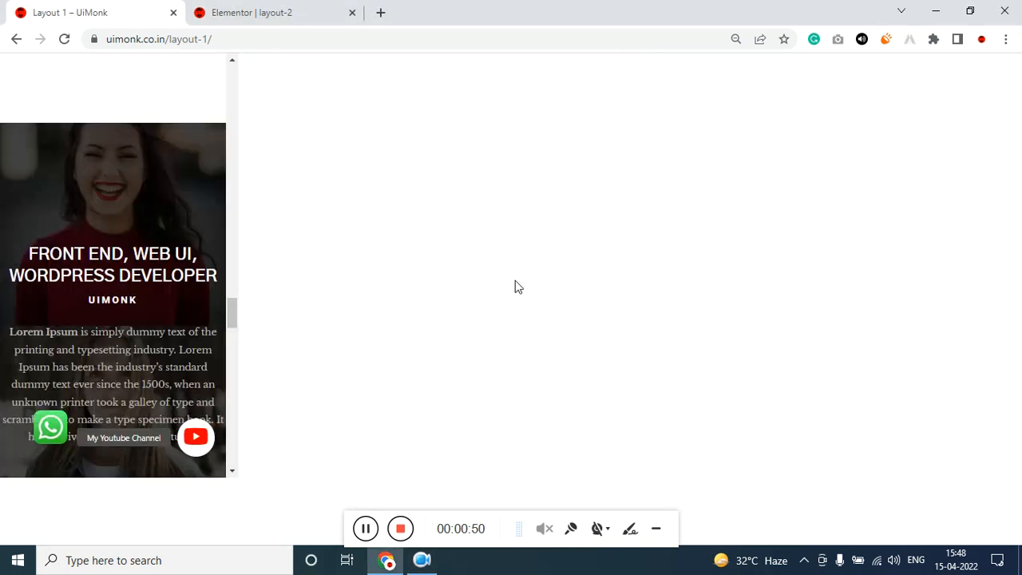
{"action": "scroll", "coordinate": [380, 264], "scroll_direction": "up", "scroll_amount": 12}
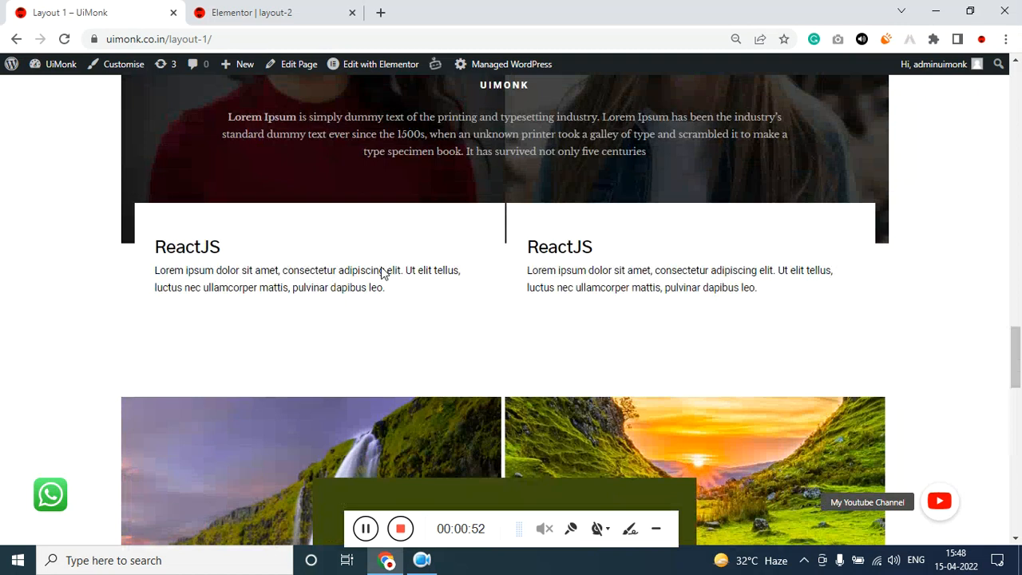
{"action": "scroll", "coordinate": [381, 273], "scroll_direction": "up", "scroll_amount": 2}
Step: Switch to the layout-2 page in the Elementor editor and add a section with two equal columns at its end
{"action": "left_click", "coordinate": [292, 8]}
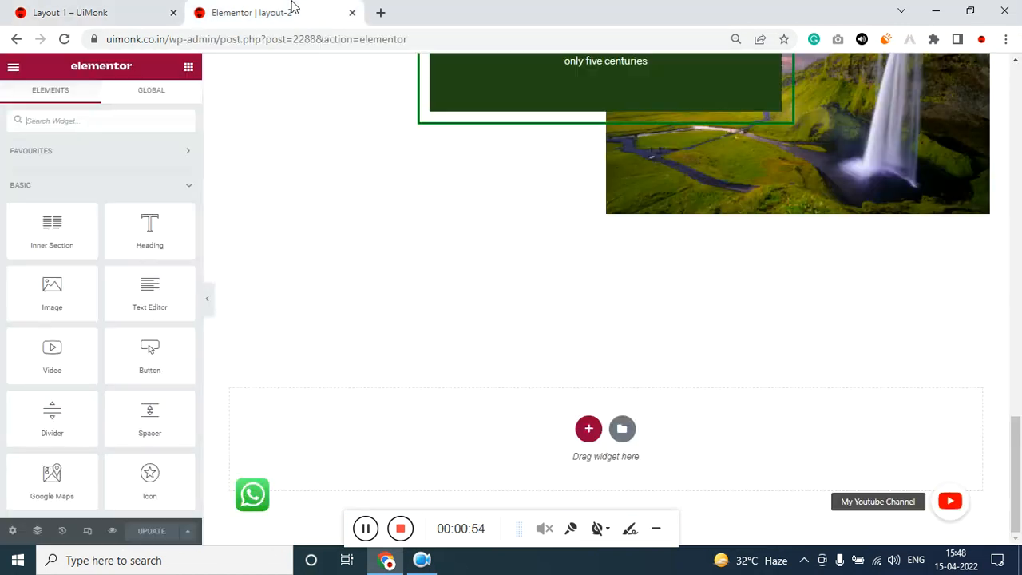
{"action": "left_click", "coordinate": [588, 432]}
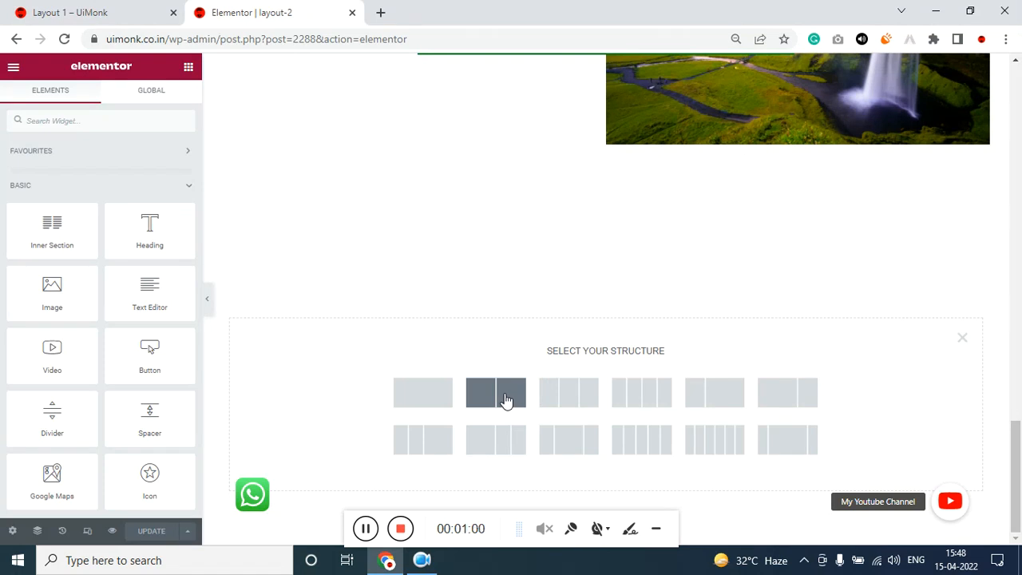
{"action": "left_click", "coordinate": [506, 401]}
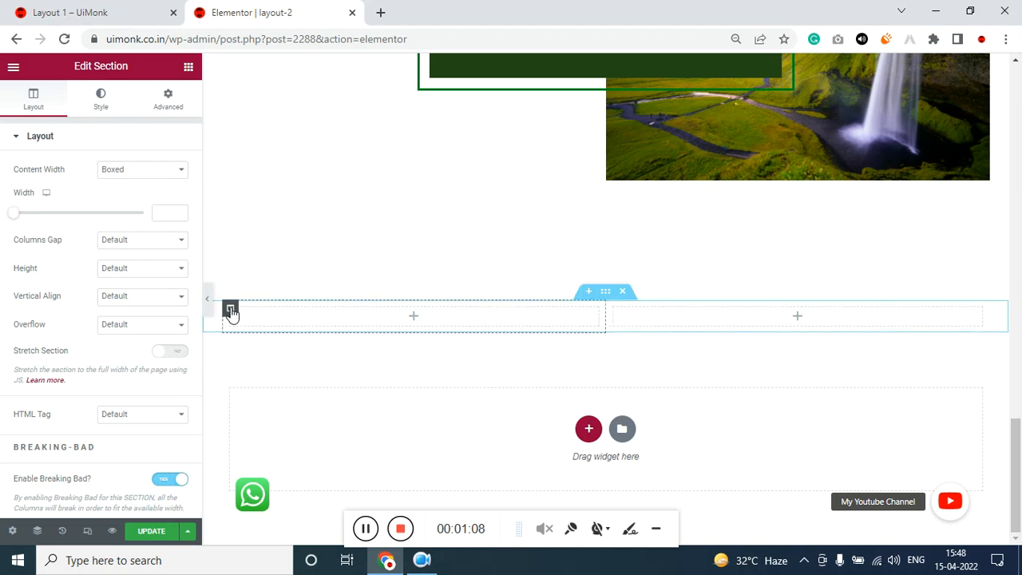
Step: Set the Breaking-Bad custom width of both columns in the new section to 100%
{"action": "left_click", "coordinate": [230, 310]}
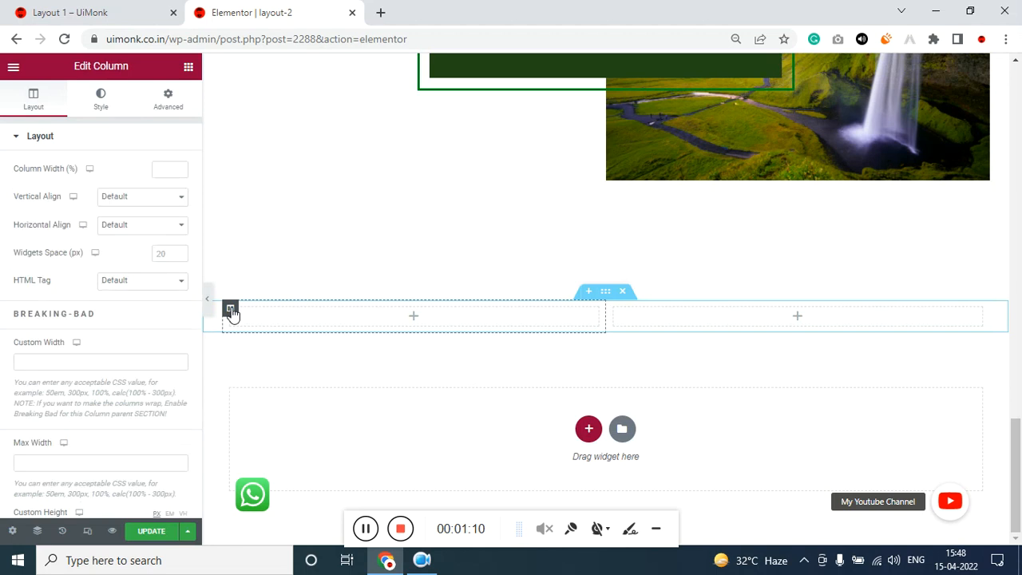
{"action": "left_click", "coordinate": [66, 362]}
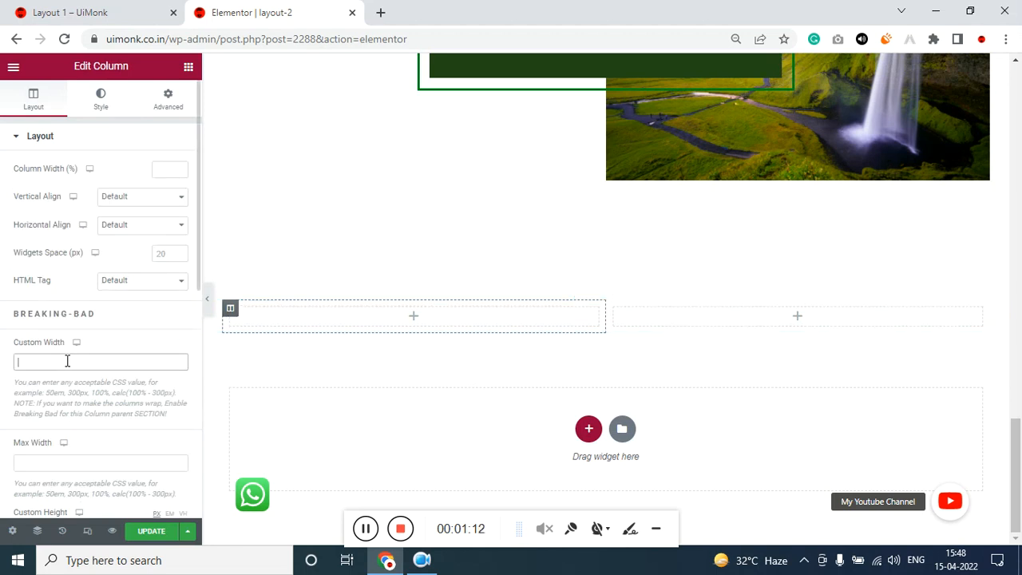
{"action": "type", "text": "100%"}
{"action": "key", "text": "ctrl+a"}
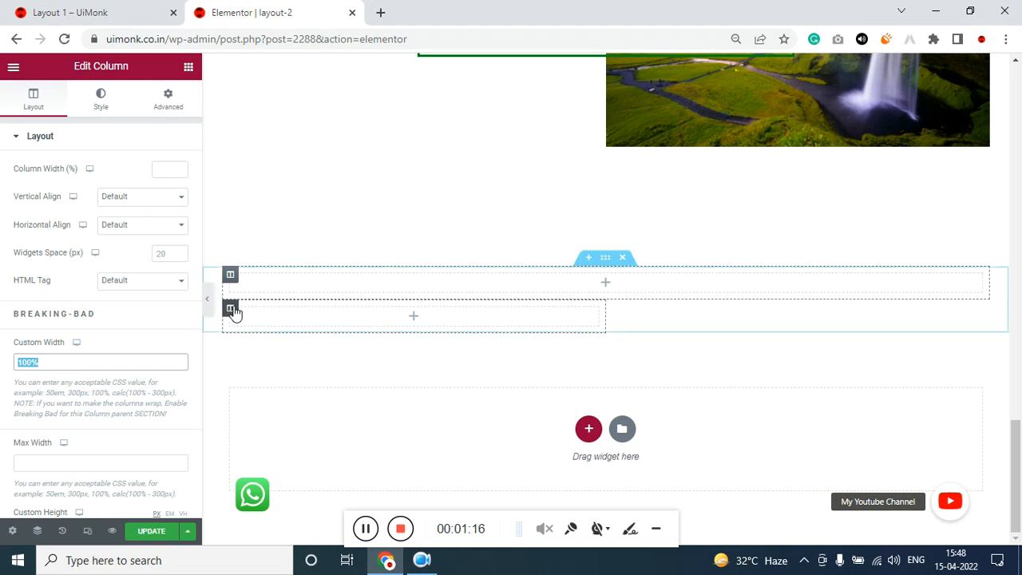
{"action": "left_click", "coordinate": [78, 360]}
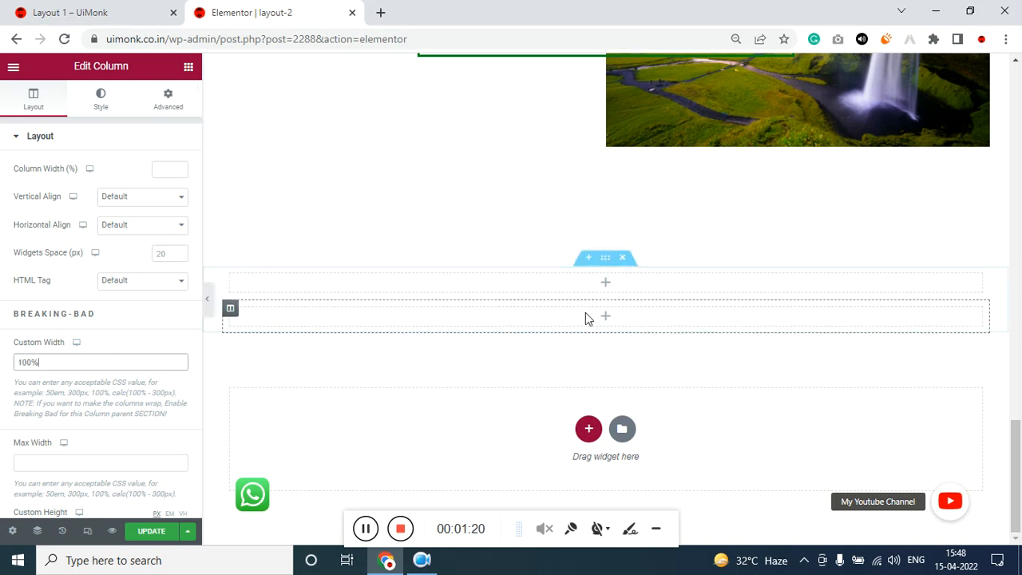
Step: Copy the first Reactjs 2022 icon box from the section with the blonde woman's photo and paste it twice into the new section's lower column
{"action": "scroll", "coordinate": [552, 314], "scroll_direction": "up", "scroll_amount": 15}
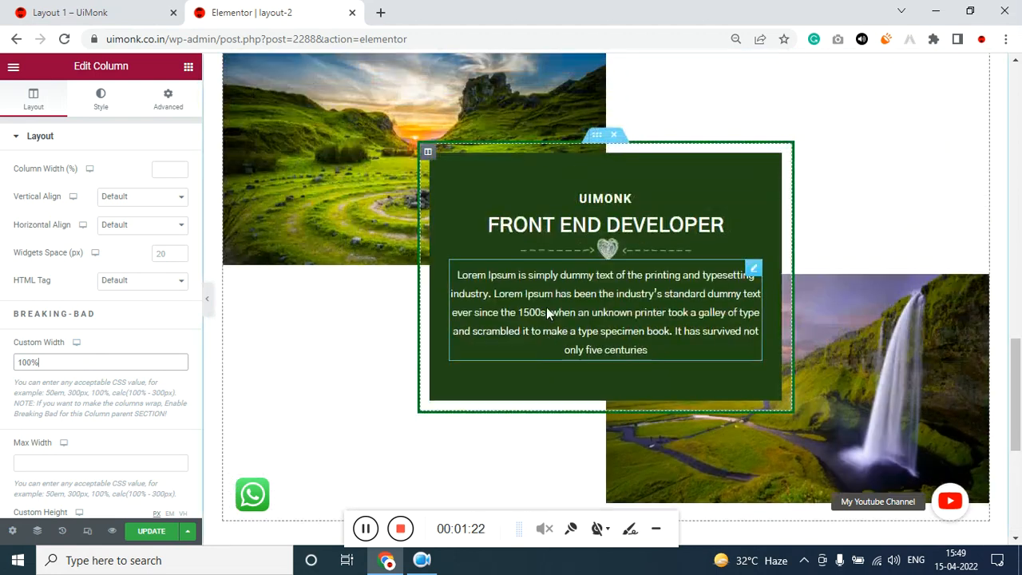
{"action": "scroll", "coordinate": [774, 326], "scroll_direction": "down", "scroll_amount": 1}
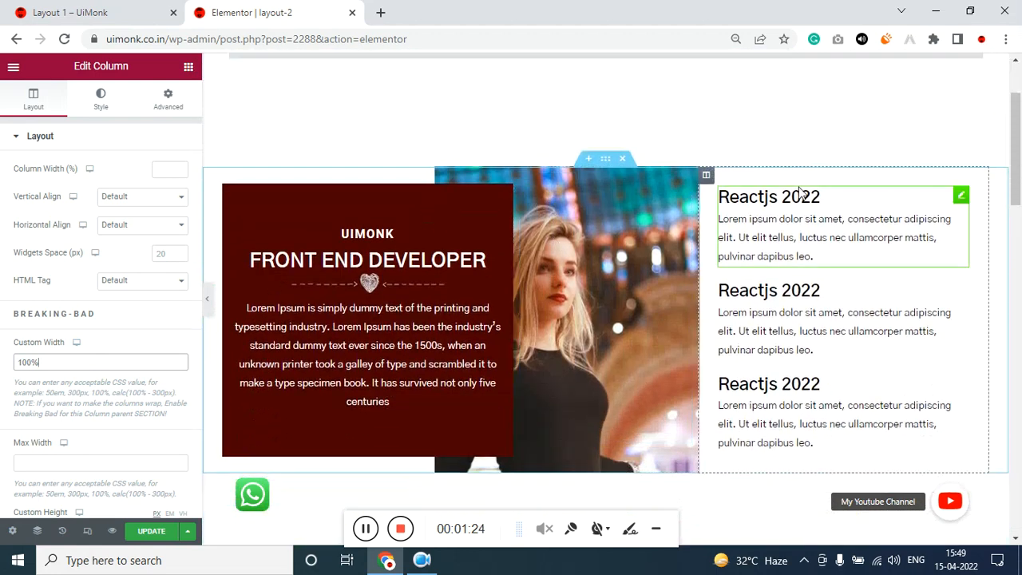
{"action": "right_click", "coordinate": [959, 198]}
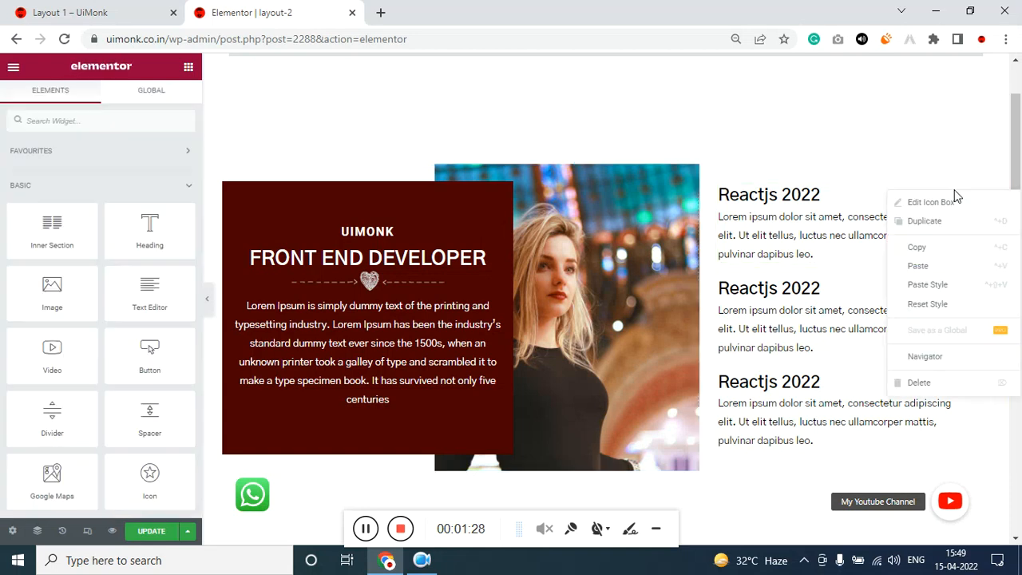
{"action": "left_click", "coordinate": [918, 256]}
{"action": "scroll", "coordinate": [833, 279], "scroll_direction": "down", "scroll_amount": 12}
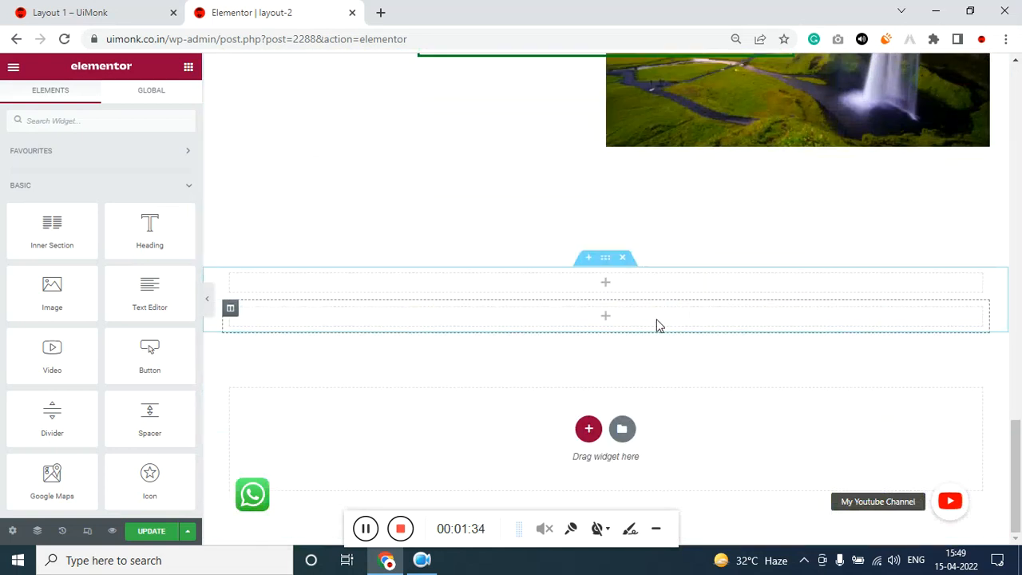
{"action": "right_click", "coordinate": [634, 317]}
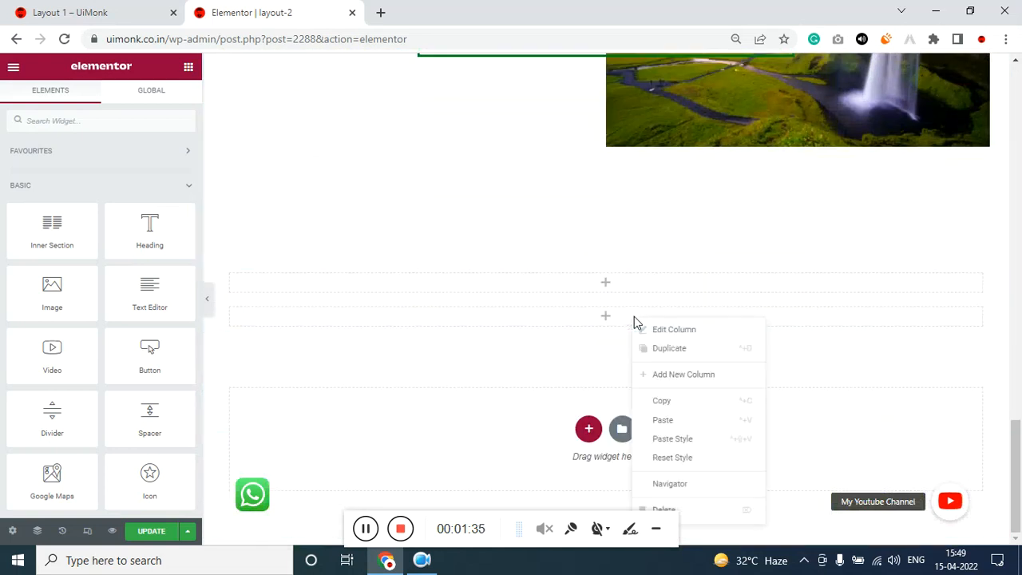
{"action": "left_click", "coordinate": [669, 423]}
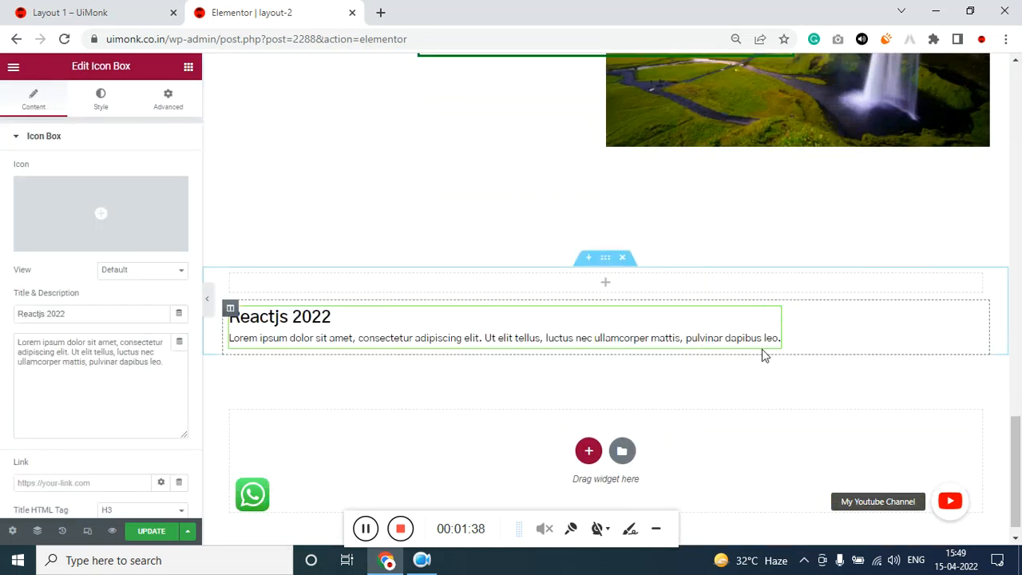
{"action": "right_click", "coordinate": [811, 342]}
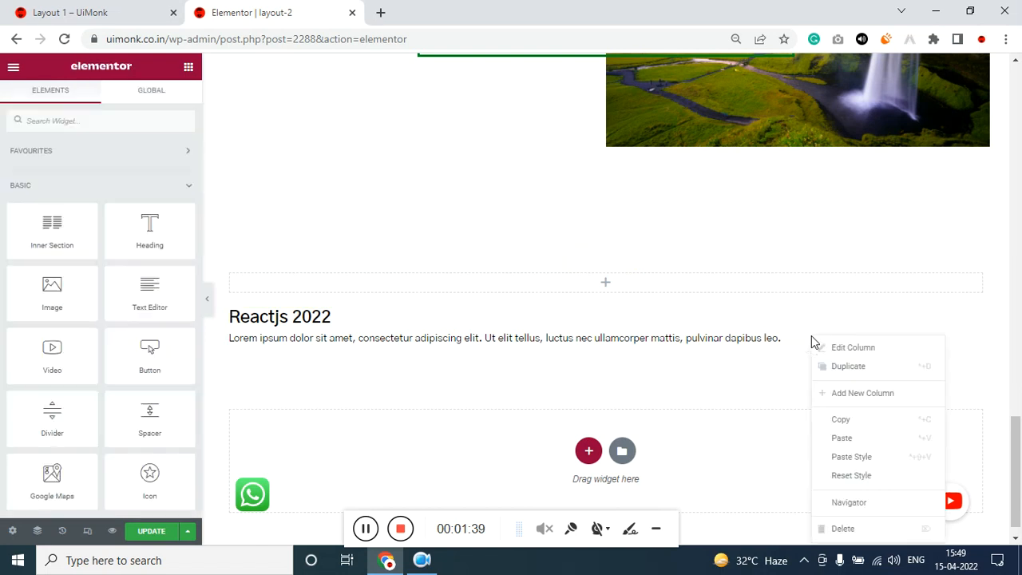
{"action": "left_click", "coordinate": [863, 439]}
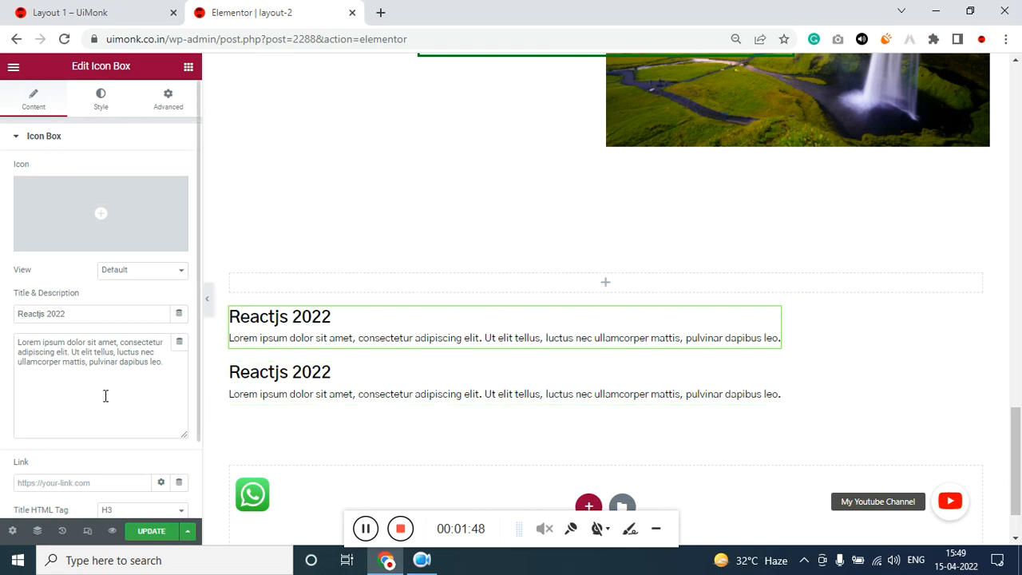
Step: Set the first pasted icon box's Widget-Stalker size method to Units and its widget width to 50%
{"action": "scroll", "coordinate": [107, 399], "scroll_direction": "down", "scroll_amount": 2}
{"action": "scroll", "coordinate": [111, 389], "scroll_direction": "up", "scroll_amount": 3}
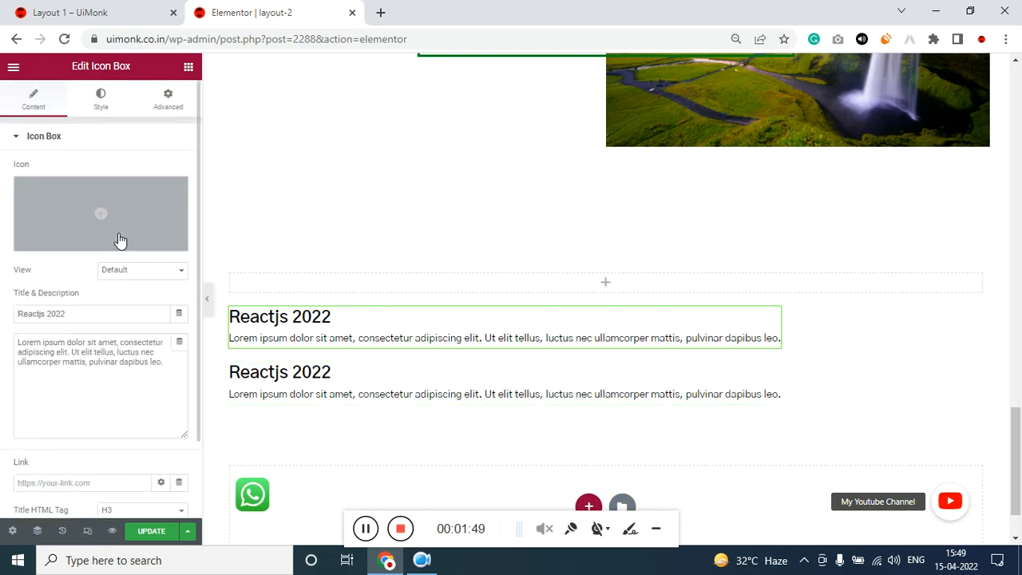
{"action": "left_click", "coordinate": [170, 106]}
{"action": "scroll", "coordinate": [158, 303], "scroll_direction": "down", "scroll_amount": 3}
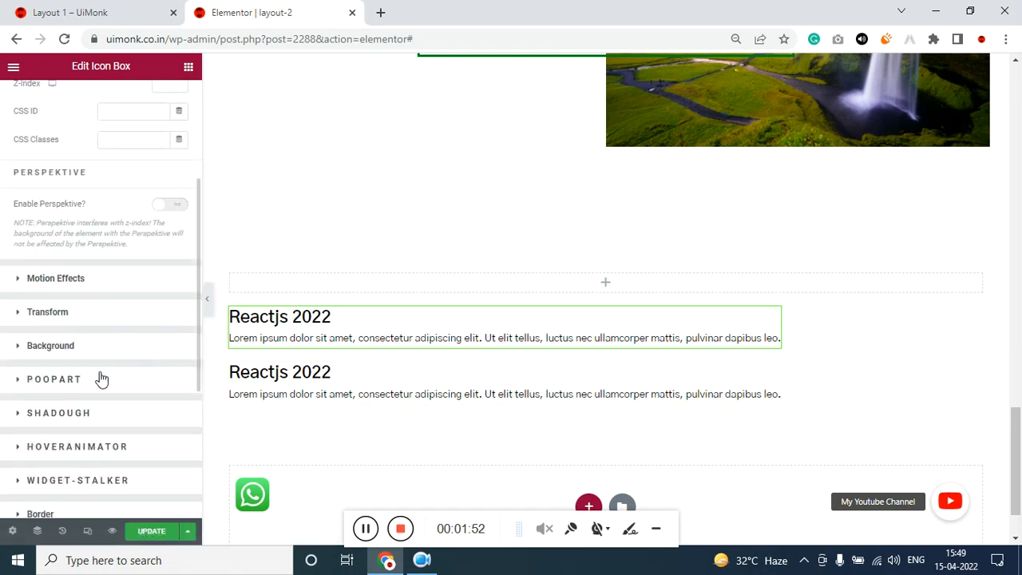
{"action": "scroll", "coordinate": [76, 359], "scroll_direction": "down", "scroll_amount": 1}
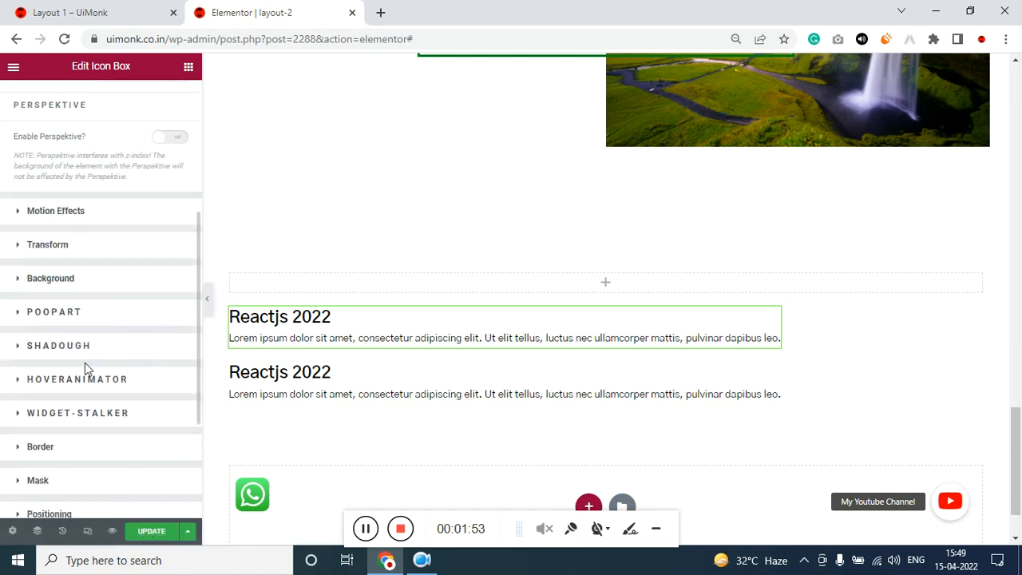
{"action": "left_click", "coordinate": [94, 415]}
{"action": "scroll", "coordinate": [121, 418], "scroll_direction": "down", "scroll_amount": 2}
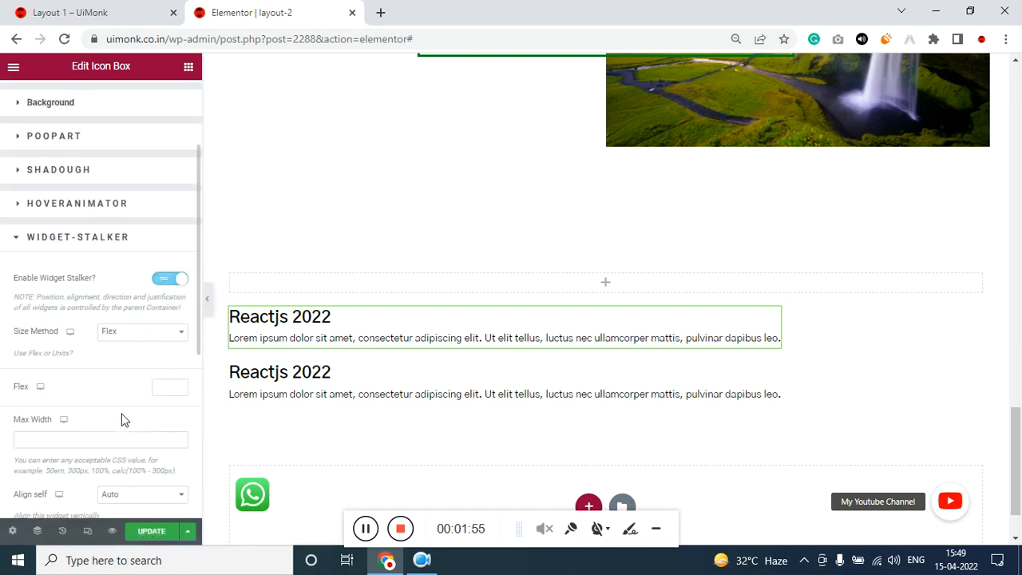
{"action": "left_click", "coordinate": [131, 336]}
{"action": "left_click", "coordinate": [134, 359]}
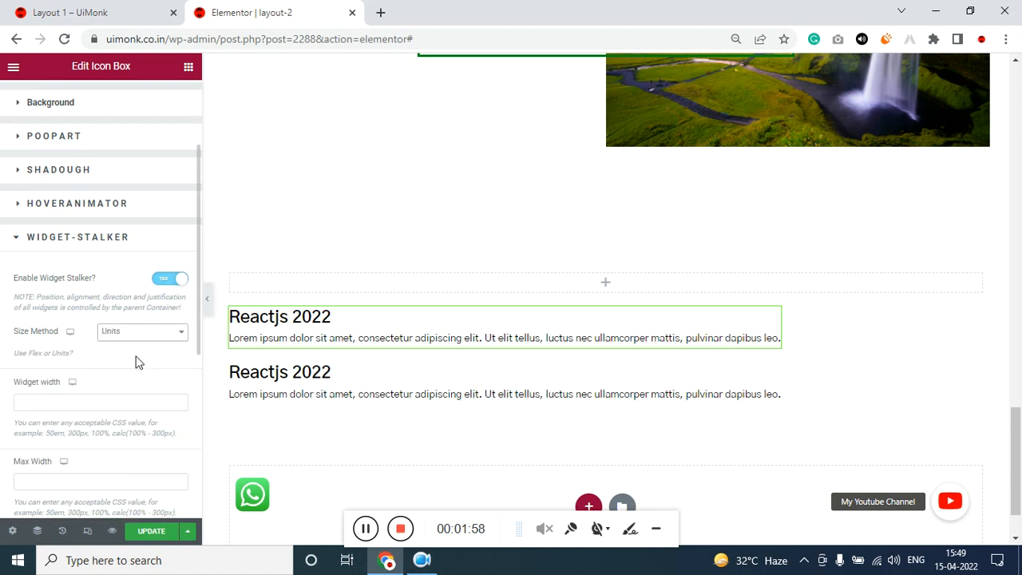
{"action": "left_click", "coordinate": [107, 397]}
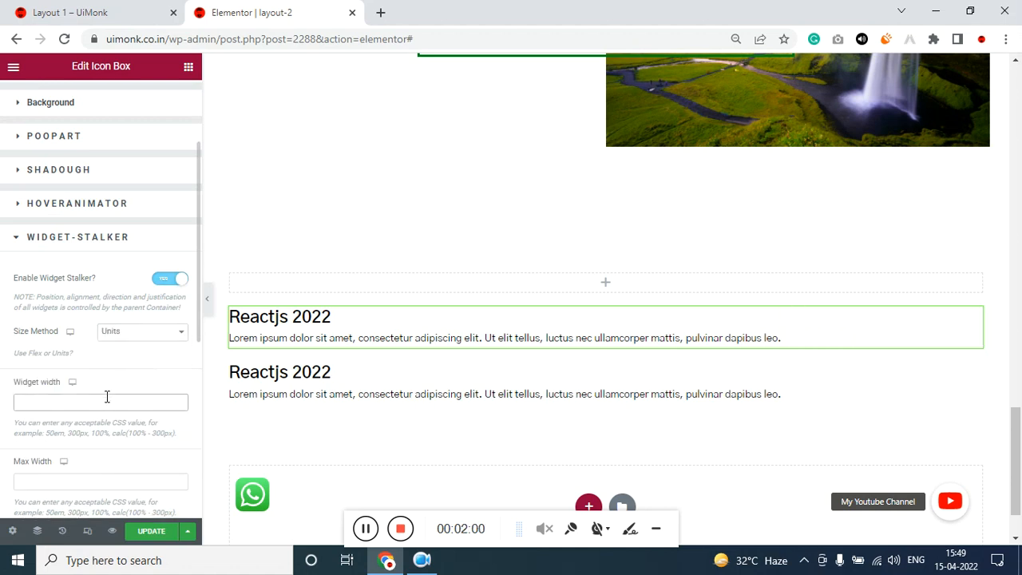
{"action": "type", "text": "50%"}
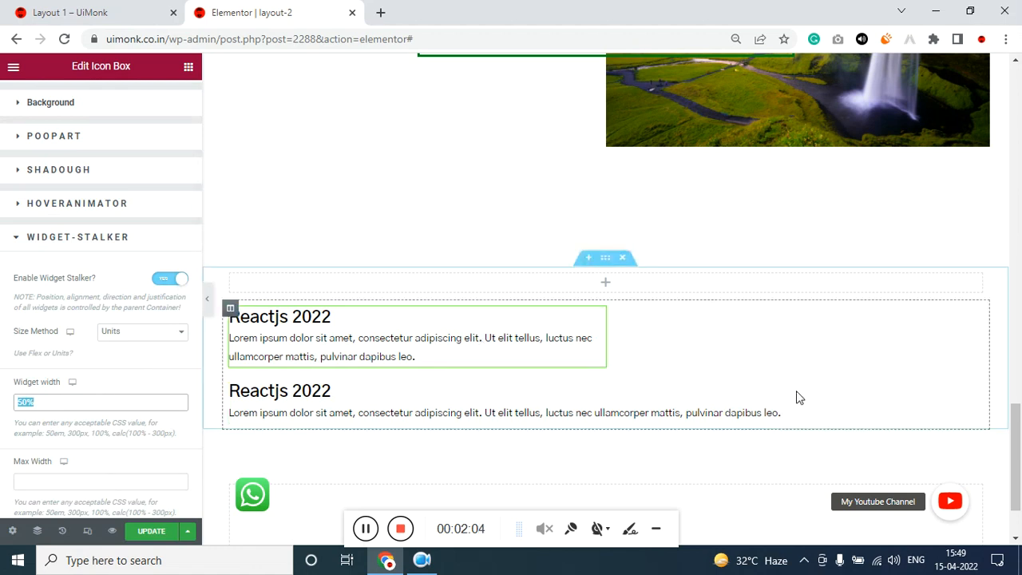
Step: Set the second pasted icon box's Widget-Stalker size method to Units and its widget width to 50%
{"action": "left_click", "coordinate": [772, 391]}
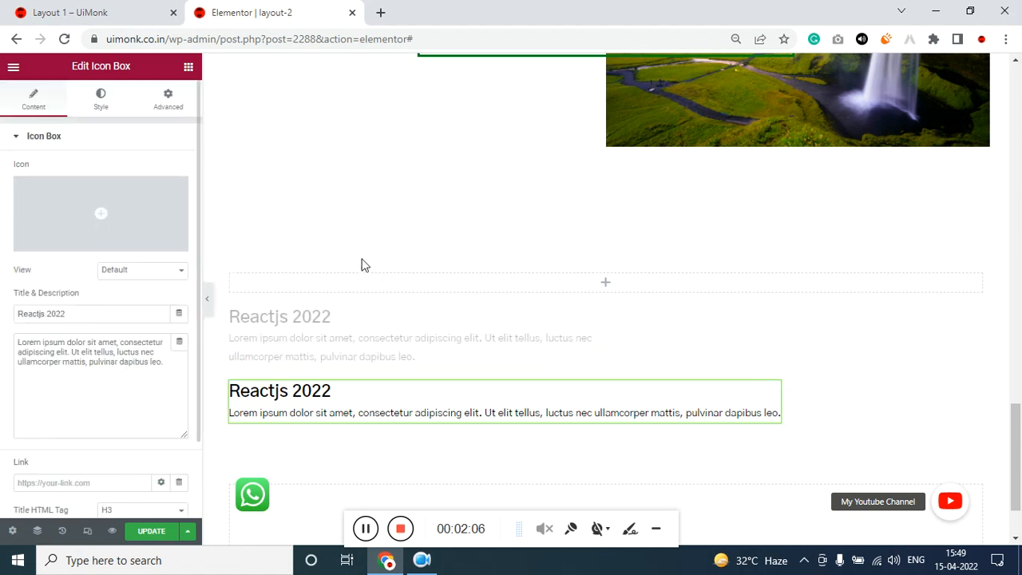
{"action": "left_click", "coordinate": [160, 108]}
{"action": "scroll", "coordinate": [159, 335], "scroll_direction": "down", "scroll_amount": 10}
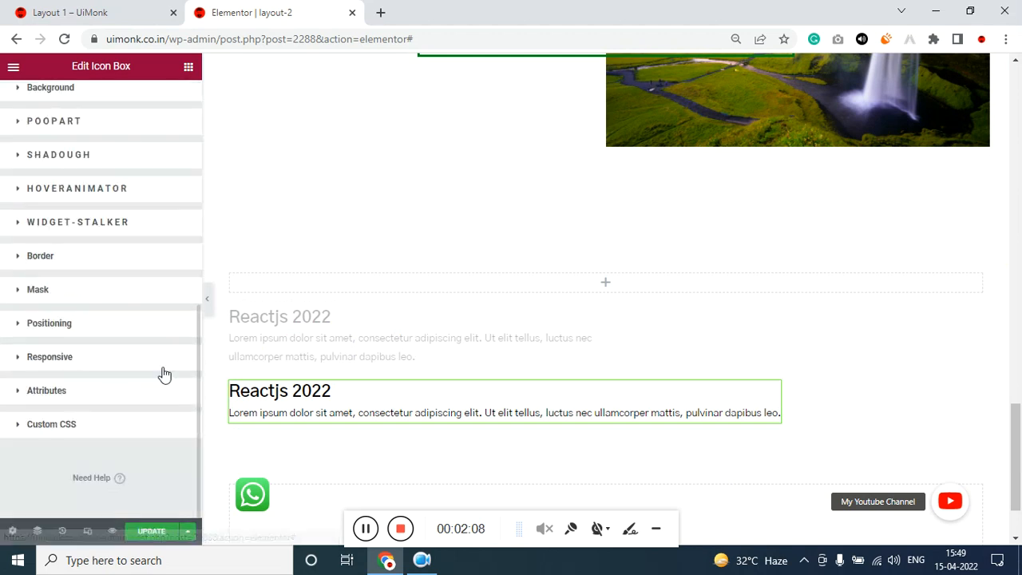
{"action": "left_click", "coordinate": [84, 224]}
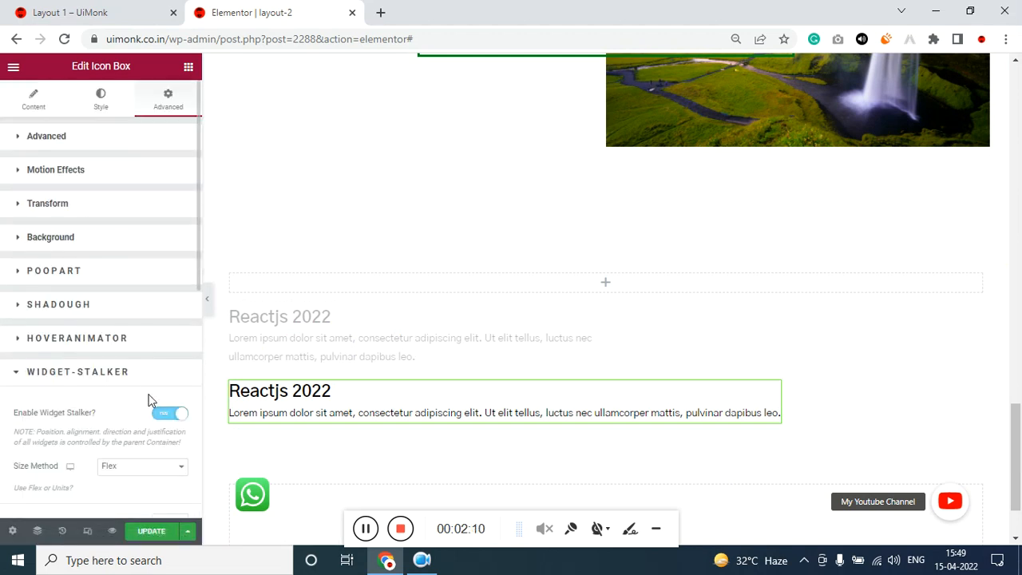
{"action": "scroll", "coordinate": [157, 410], "scroll_direction": "down", "scroll_amount": 2}
{"action": "left_click", "coordinate": [143, 333]}
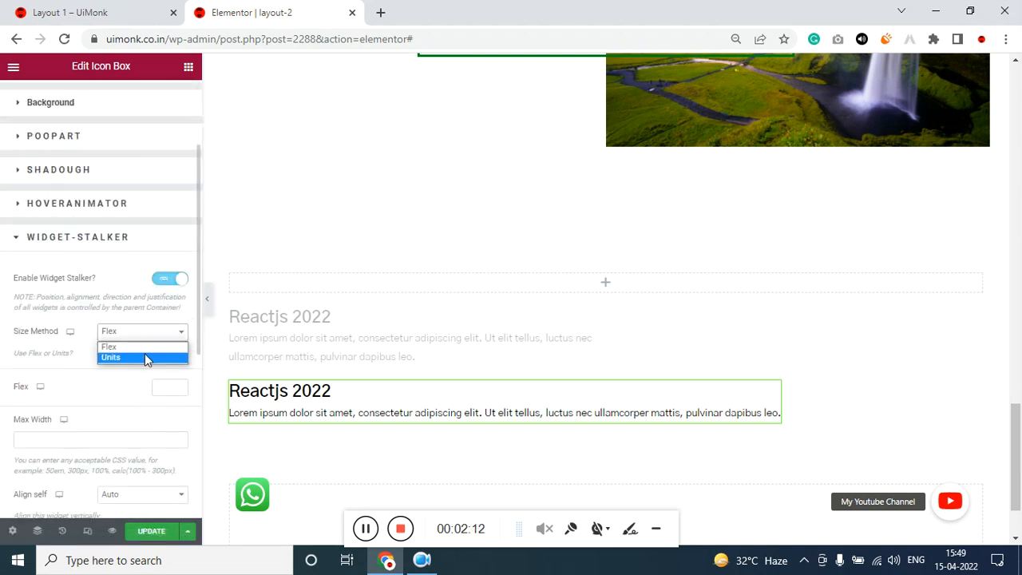
{"action": "left_click", "coordinate": [145, 355]}
{"action": "left_click", "coordinate": [113, 401]}
{"action": "type", "text": "50%"}
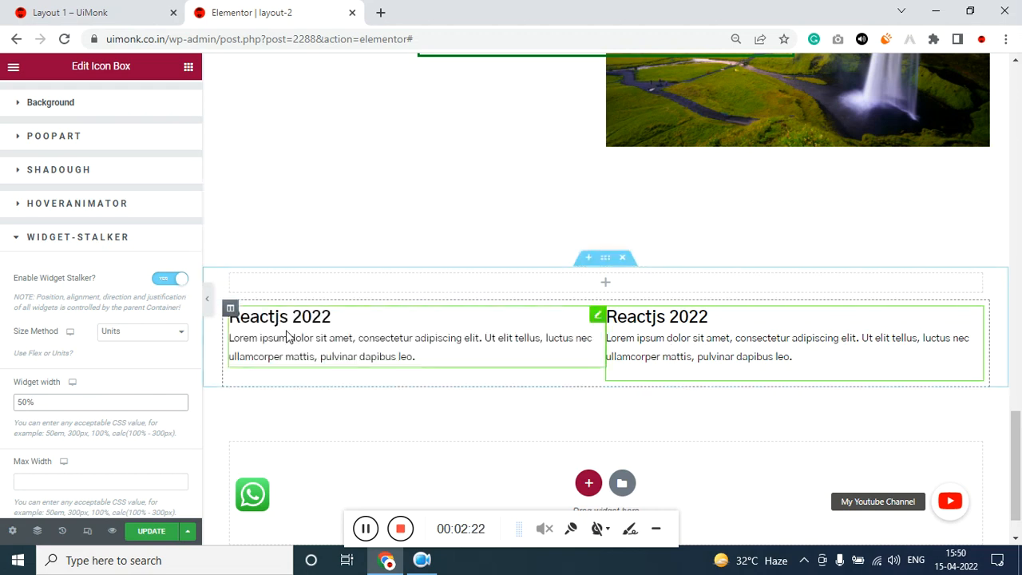
Step: Set the widgets space of the column holding the two Reactjs 2022 icon boxes to 0 px
{"action": "left_click", "coordinate": [353, 365]}
{"action": "left_click", "coordinate": [642, 351]}
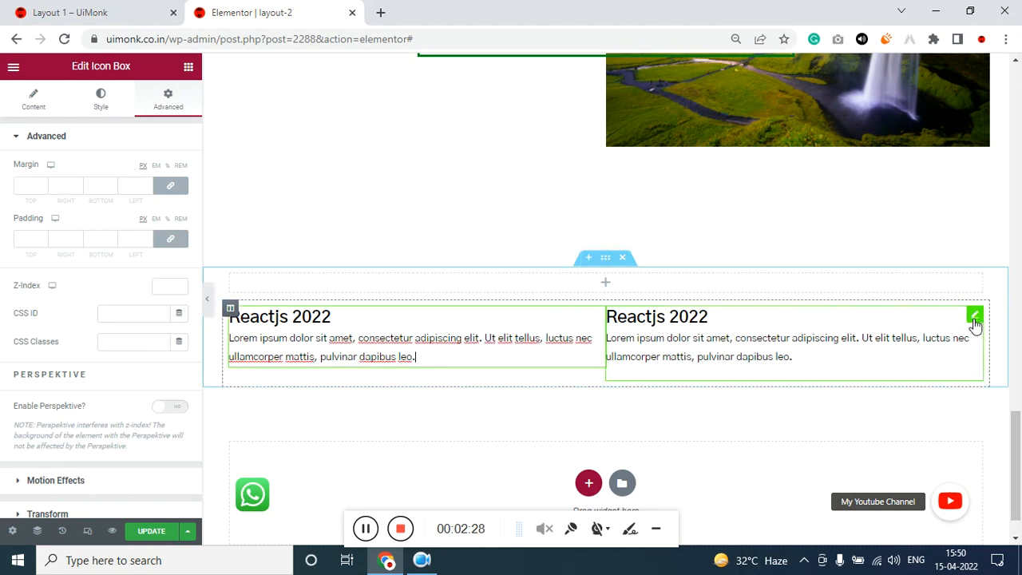
{"action": "left_click", "coordinate": [230, 309]}
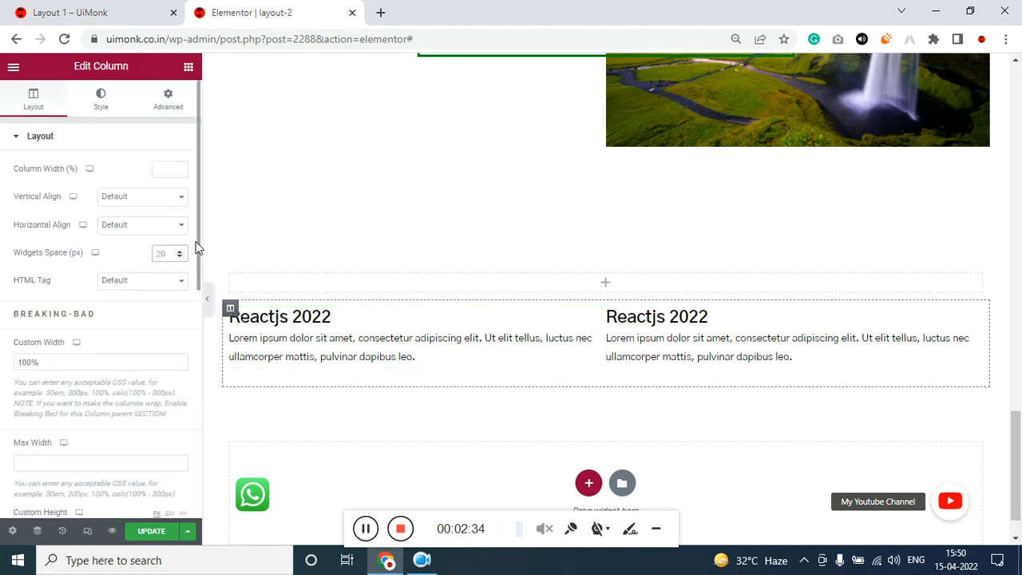
{"action": "type", "text": "0"}
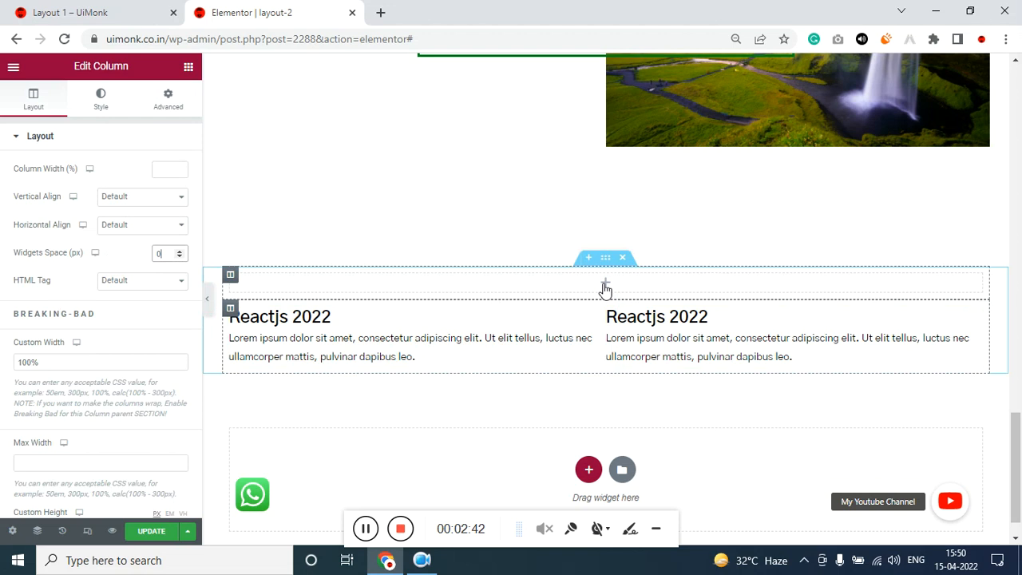
Step: Copy the UIMONK heading from the green box between the landscape photos and paste it into the new section's empty upper column
{"action": "scroll", "coordinate": [605, 290], "scroll_direction": "up", "scroll_amount": 5}
{"action": "scroll", "coordinate": [605, 289], "scroll_direction": "down", "scroll_amount": 5}
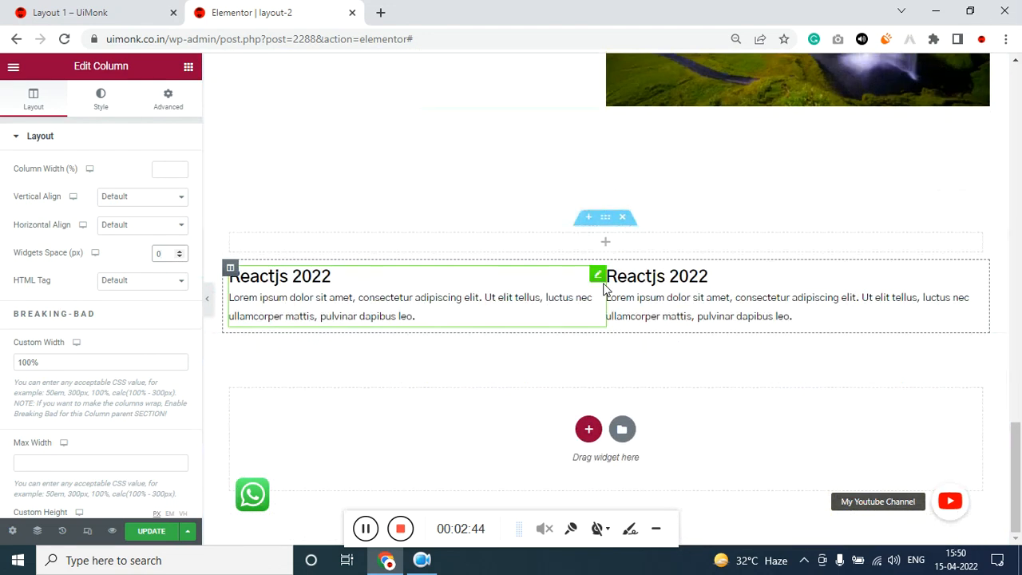
{"action": "left_click", "coordinate": [605, 243]}
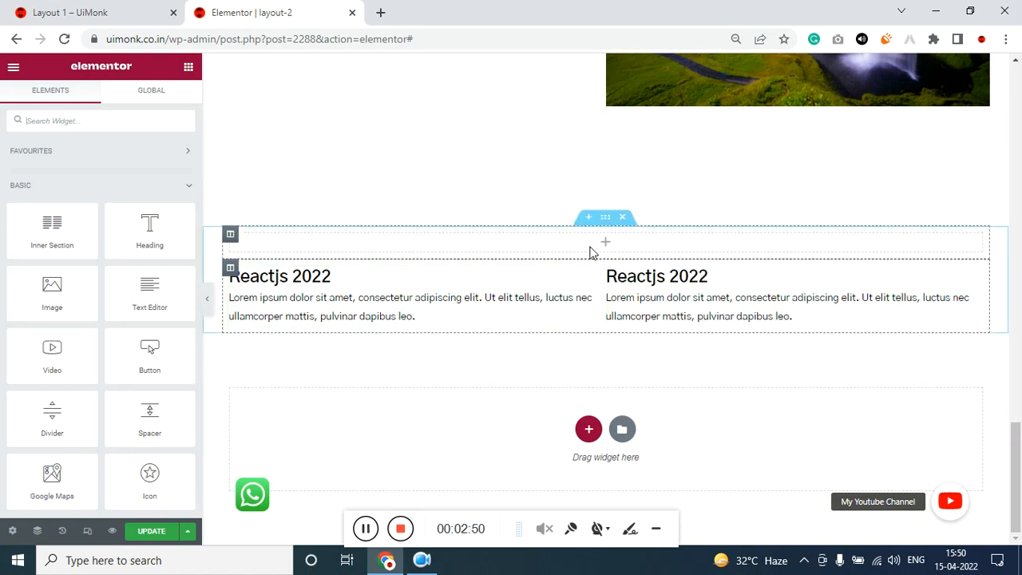
{"action": "scroll", "coordinate": [489, 259], "scroll_direction": "up", "scroll_amount": 10}
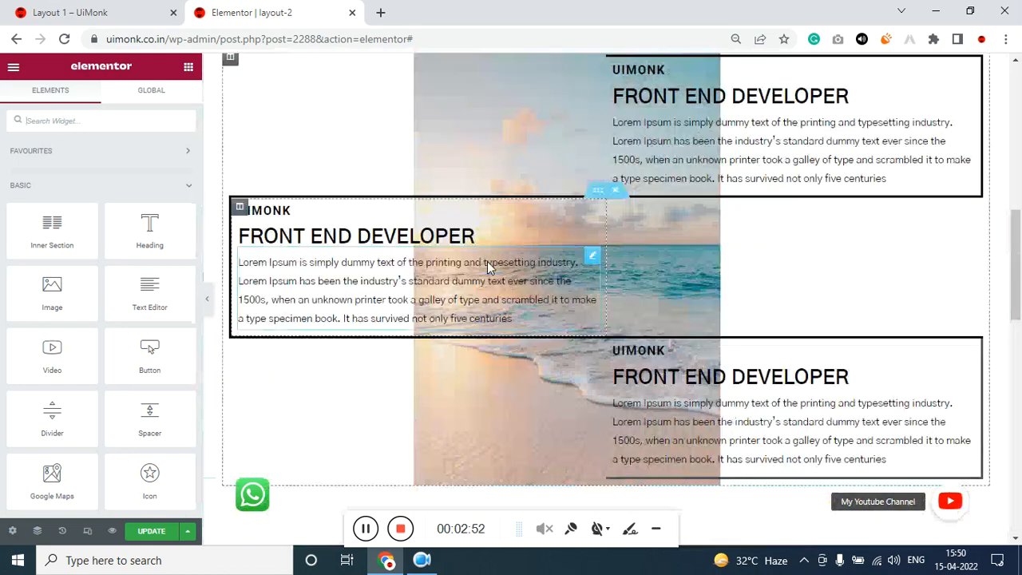
{"action": "scroll", "coordinate": [487, 265], "scroll_direction": "down", "scroll_amount": 7}
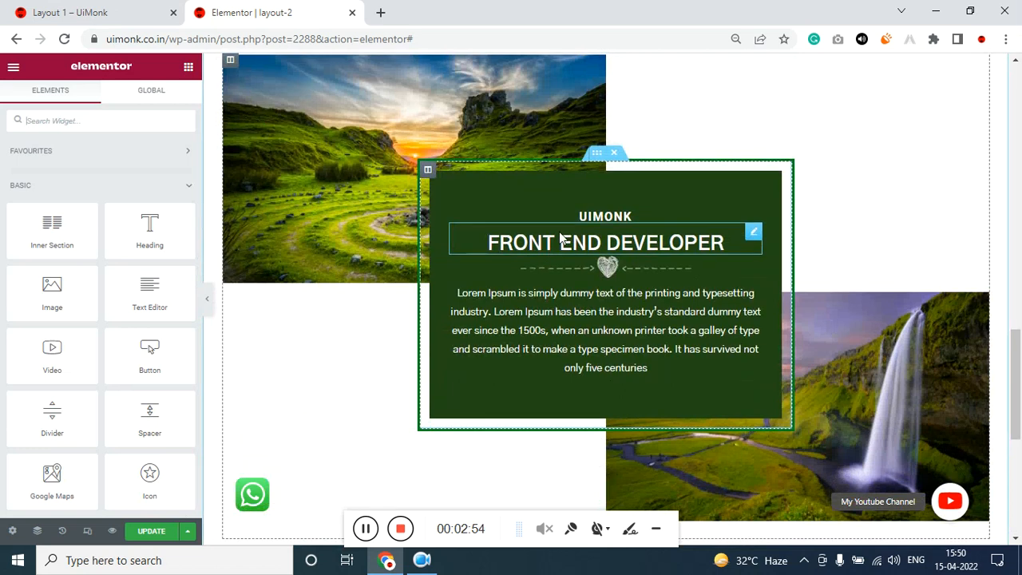
{"action": "scroll", "coordinate": [559, 239], "scroll_direction": "up", "scroll_amount": 5}
{"action": "scroll", "coordinate": [556, 259], "scroll_direction": "up", "scroll_amount": 6}
{"action": "scroll", "coordinate": [557, 260], "scroll_direction": "down", "scroll_amount": 7}
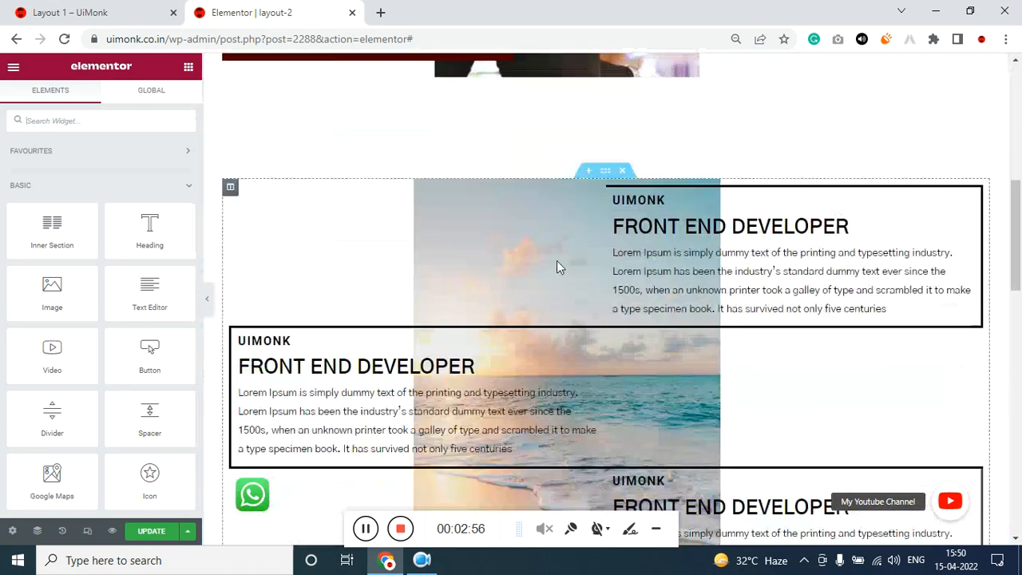
{"action": "scroll", "coordinate": [557, 261], "scroll_direction": "down", "scroll_amount": 5}
{"action": "scroll", "coordinate": [557, 258], "scroll_direction": "up", "scroll_amount": 1}
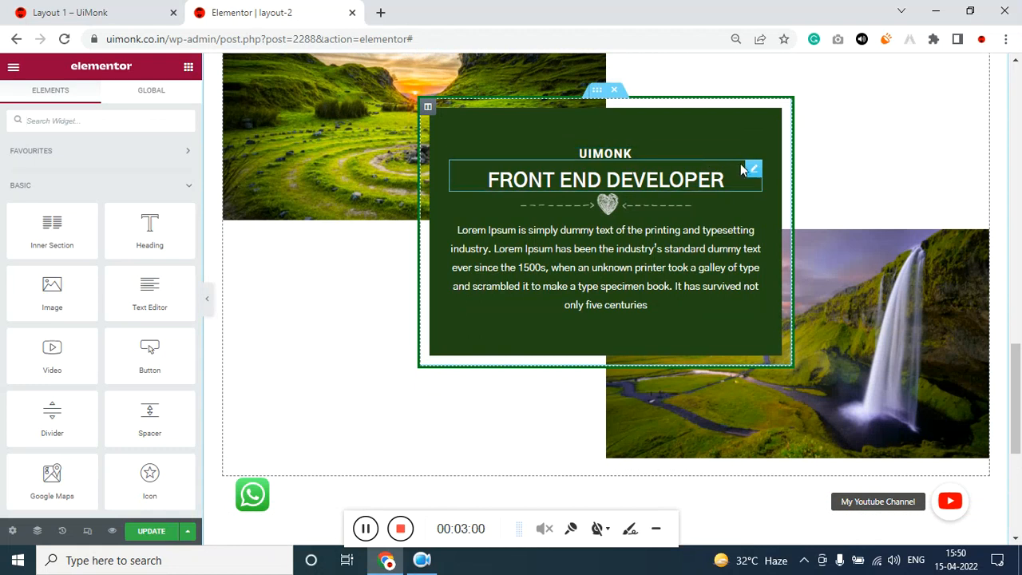
{"action": "right_click", "coordinate": [754, 160]}
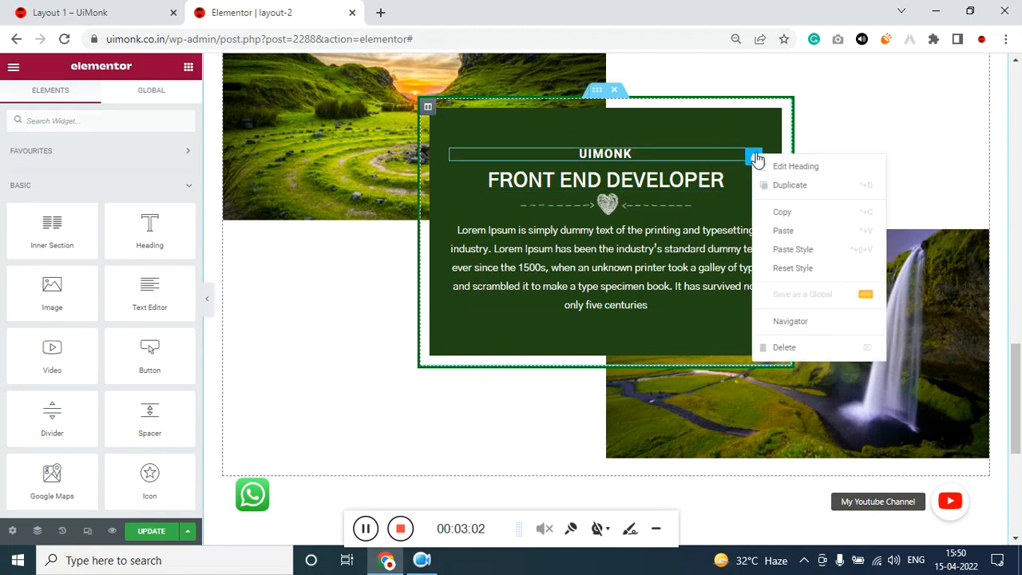
{"action": "left_click", "coordinate": [779, 212]}
{"action": "scroll", "coordinate": [623, 291], "scroll_direction": "down", "scroll_amount": 4}
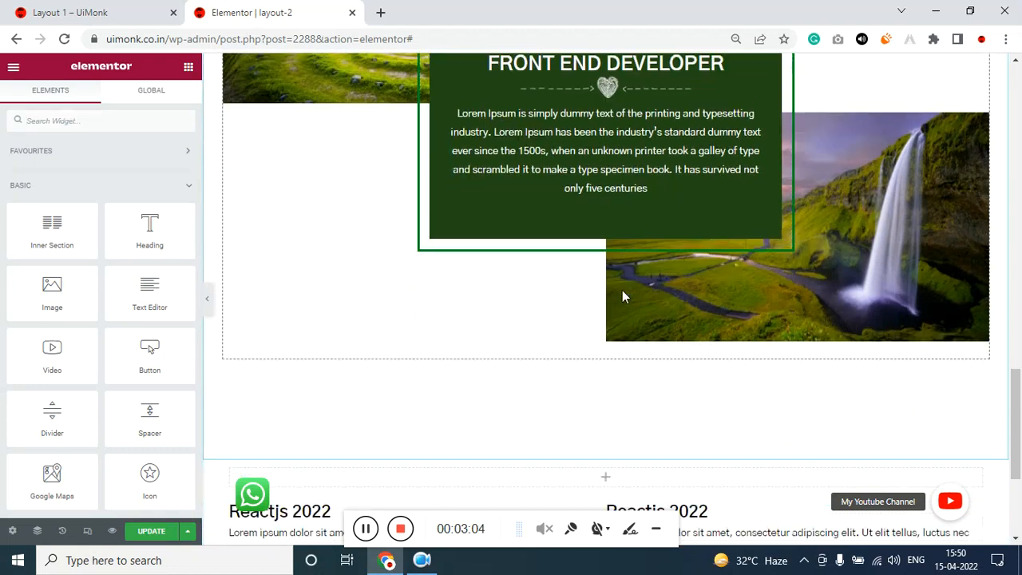
{"action": "right_click", "coordinate": [609, 281]}
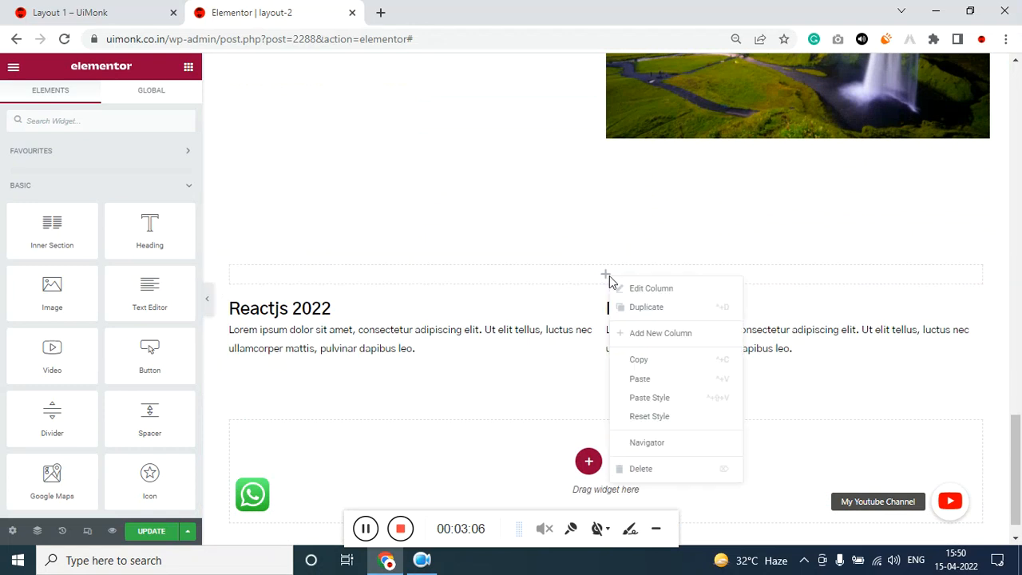
{"action": "left_click", "coordinate": [644, 379]}
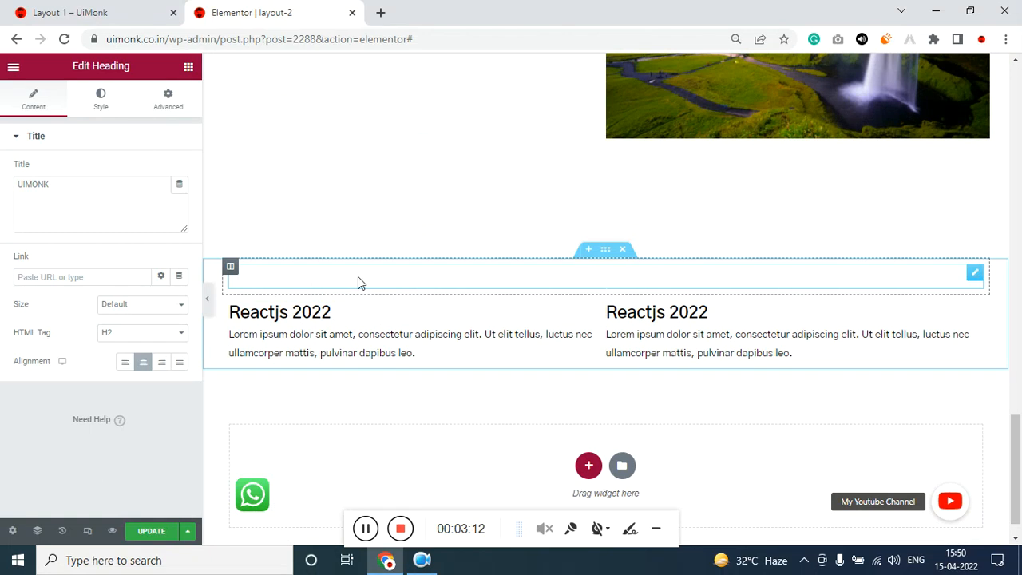
Step: Set the pasted UIMONK heading's text colour to black
{"action": "left_click", "coordinate": [109, 97]}
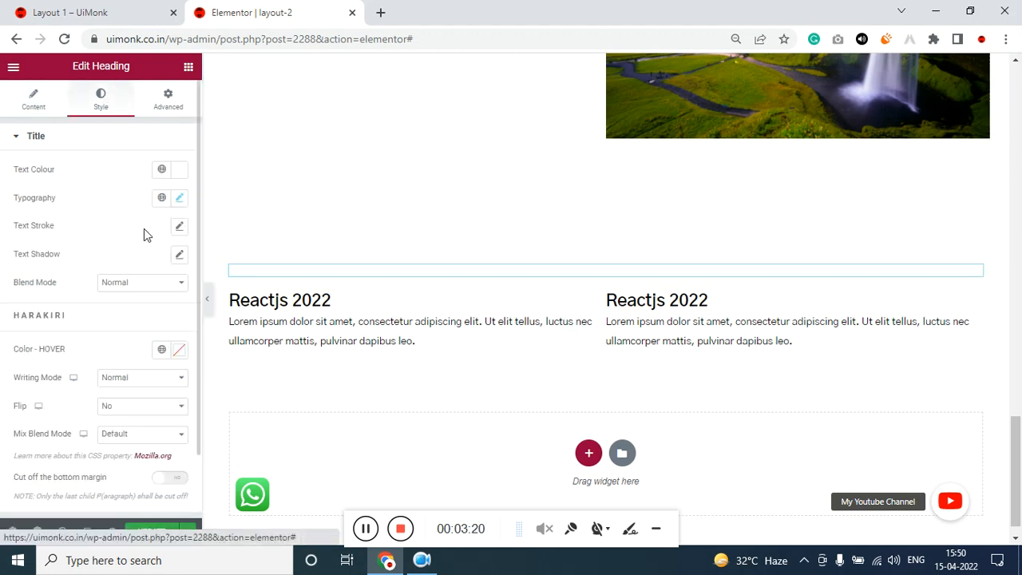
{"action": "left_click", "coordinate": [179, 169]}
{"action": "left_click_drag", "start_coordinate": [116, 274], "coordinate": [11, 354]}
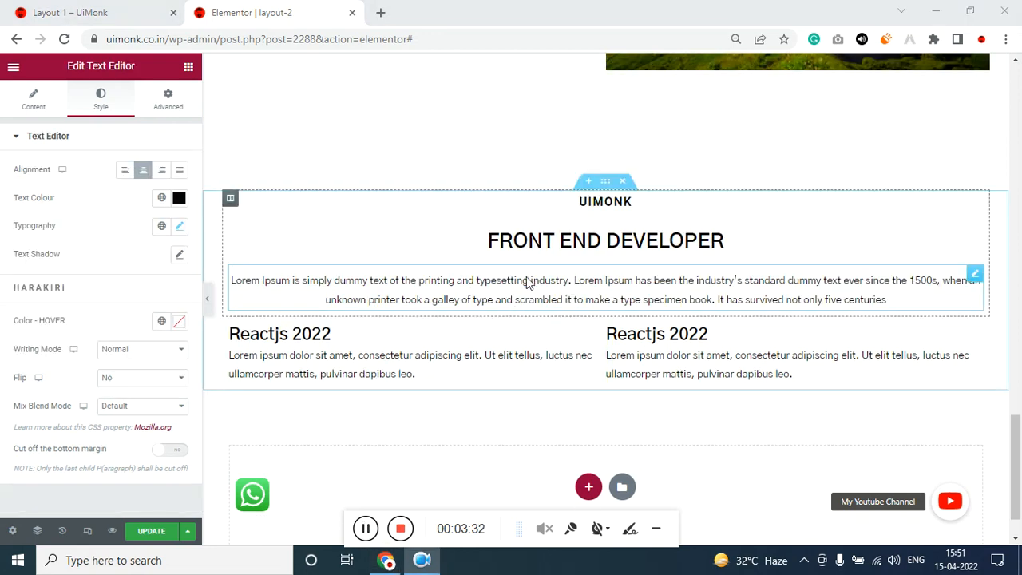
Step: Unlink the padding values of the paragraph under FRONT END DEVELOPER and set its right and left padding to 100 px
{"action": "left_click", "coordinate": [168, 122]}
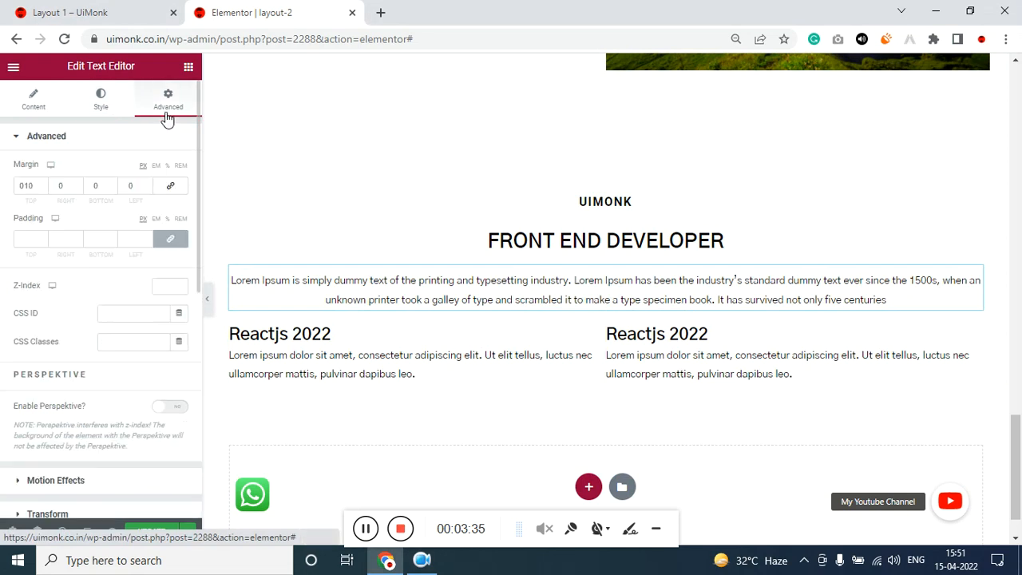
{"action": "left_click", "coordinate": [173, 244]}
{"action": "double_click", "coordinate": [69, 239]}
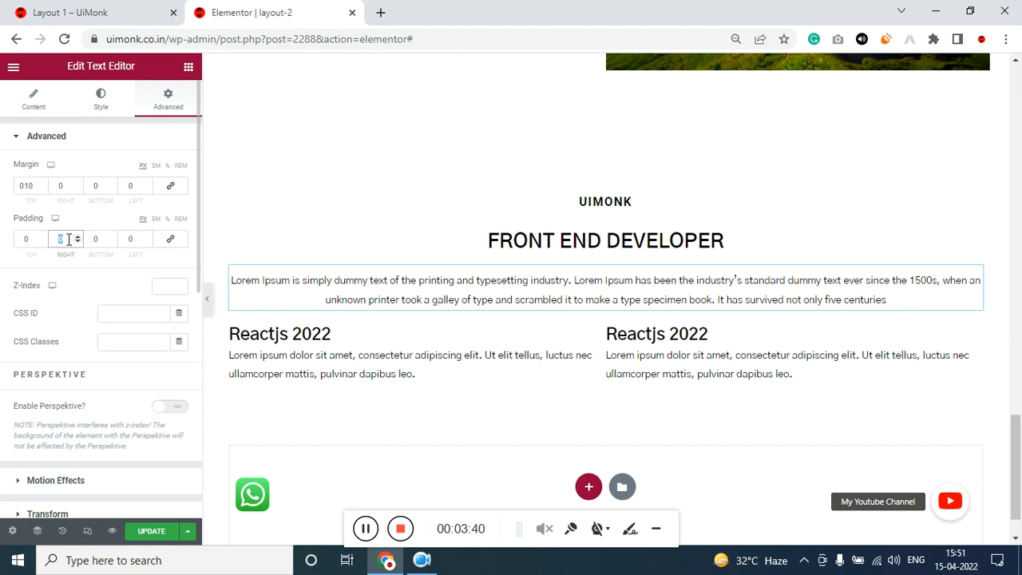
{"action": "type", "text": "100"}
{"action": "key", "text": "Tab"}
{"action": "key", "text": "Tab"}
{"action": "type", "text": "100"}
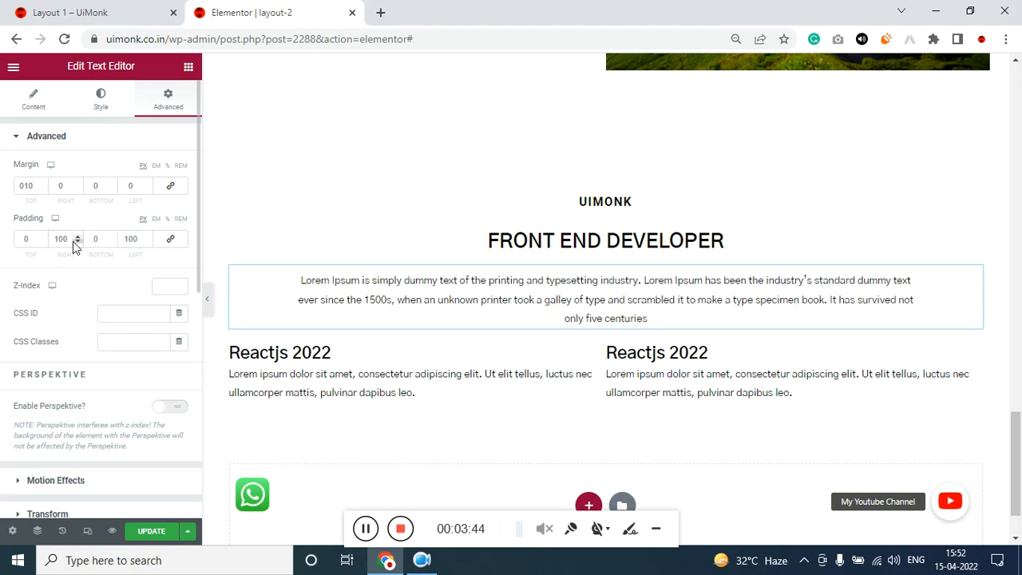
Step: Increase the paragraph's right and left padding to 200 px
{"action": "double_click", "coordinate": [63, 243]}
{"action": "type", "text": "200"}
{"action": "key", "text": "Tab"}
{"action": "key", "text": "Tab"}
{"action": "type", "text": "200"}
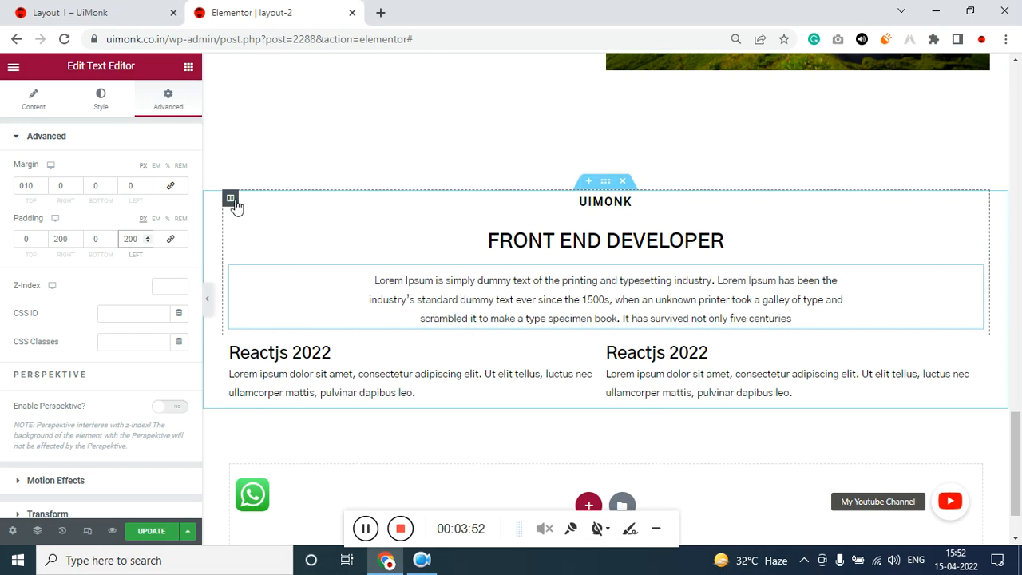
Step: Set the widgets space of the upper column with the headings and paragraph to 0 px
{"action": "left_click", "coordinate": [231, 198]}
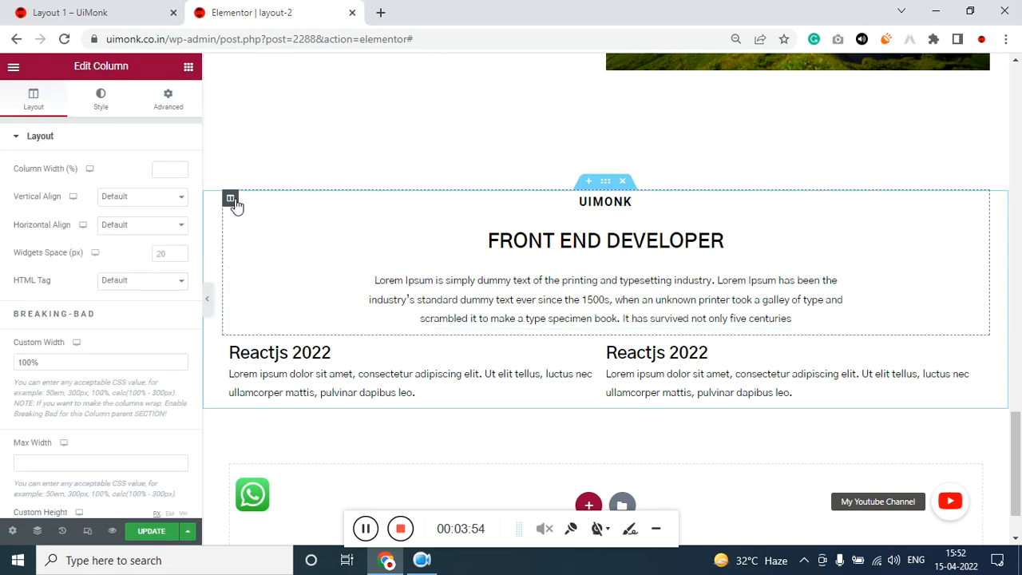
{"action": "left_click", "coordinate": [166, 252]}
{"action": "type", "text": "0"}
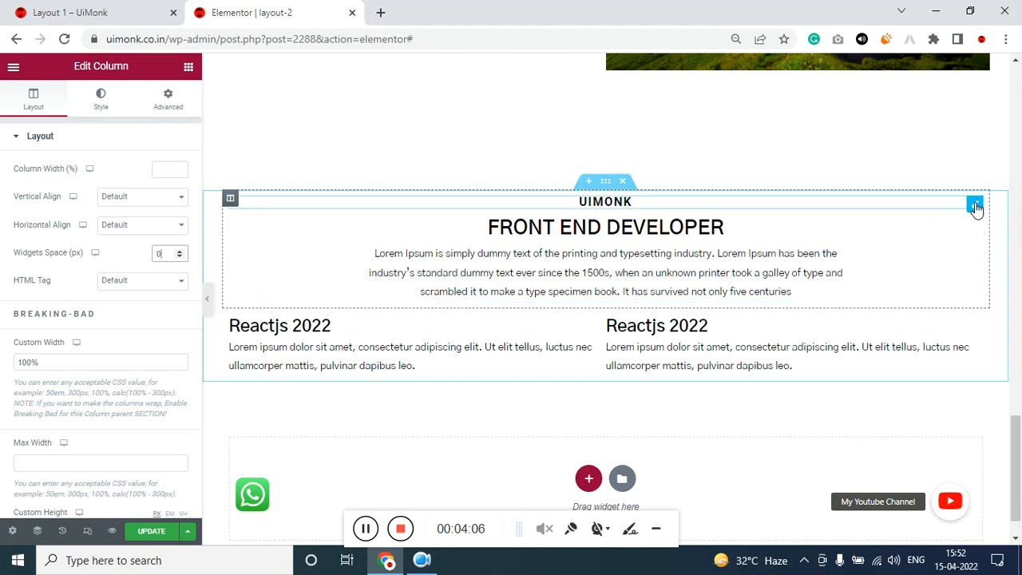
Step: Unlink the margin values of the new section's UIMONK heading and set its top margin to 150 px
{"action": "left_click", "coordinate": [975, 206]}
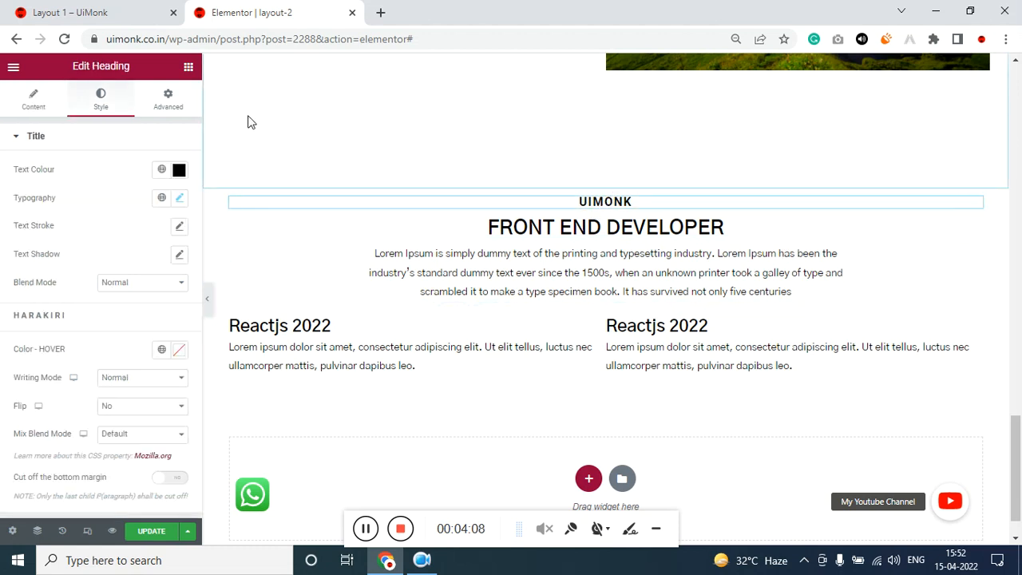
{"action": "left_click", "coordinate": [163, 116]}
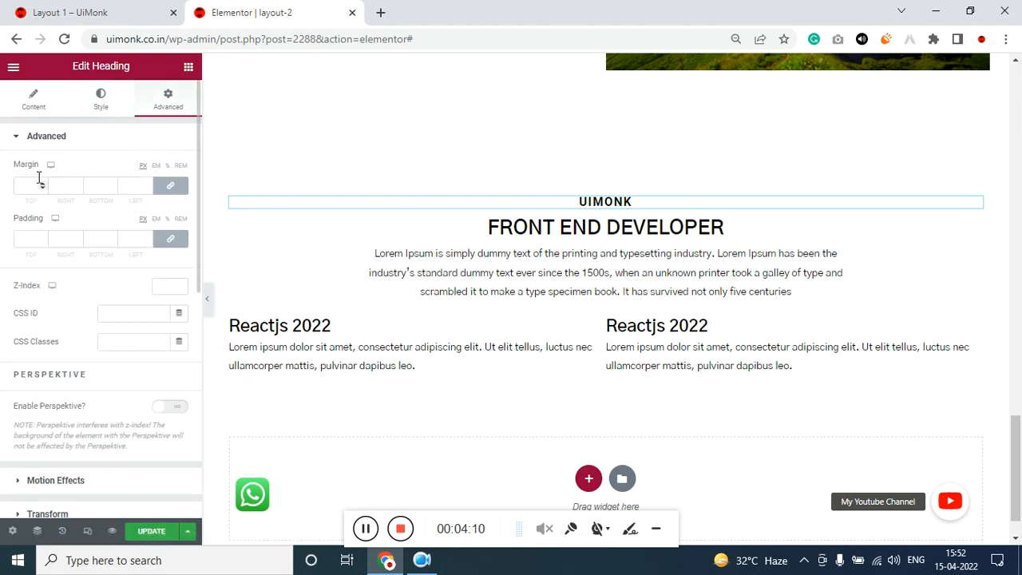
{"action": "left_click", "coordinate": [173, 186]}
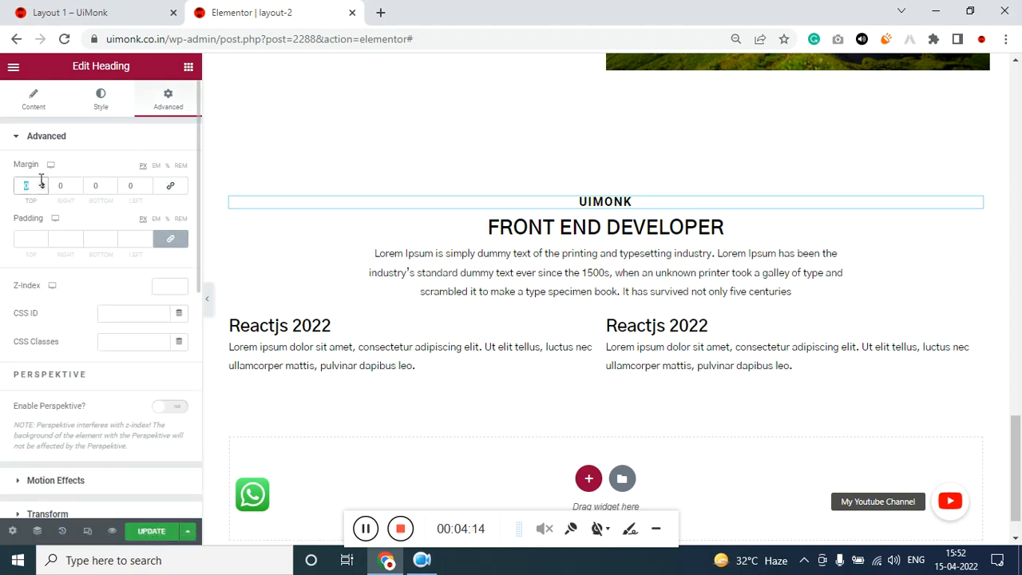
{"action": "type", "text": "250"}
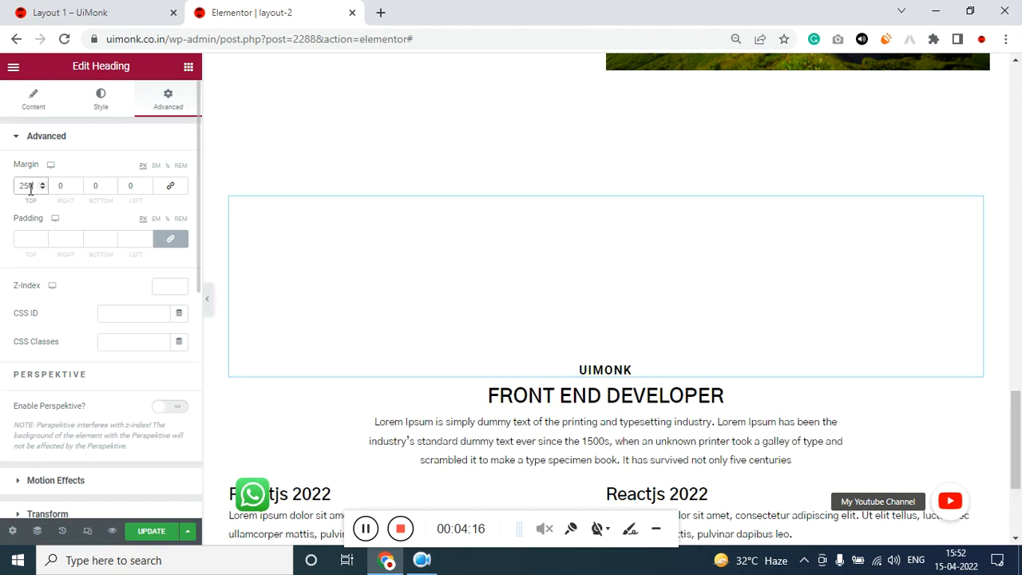
{"action": "type", "text": "150"}
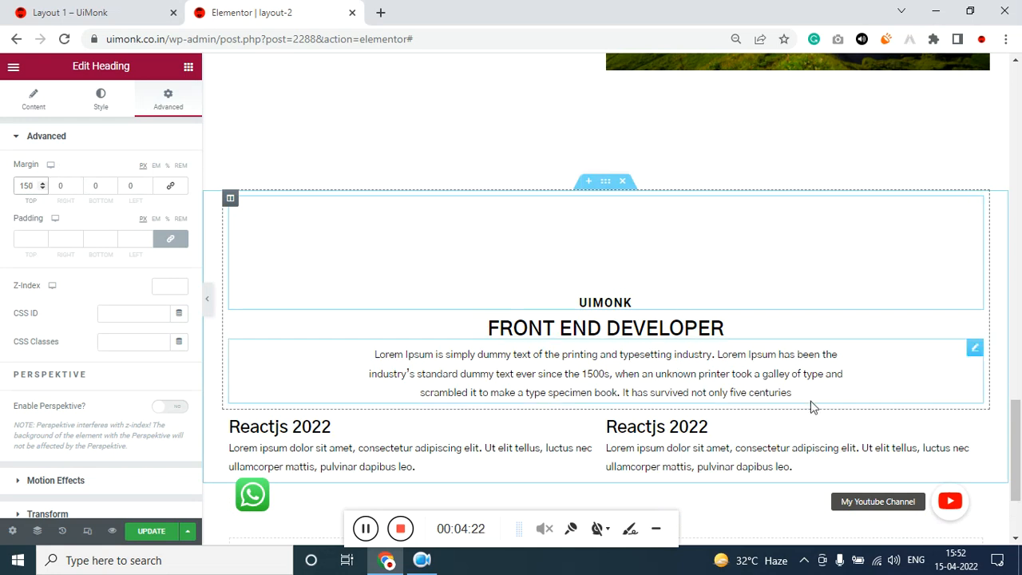
Step: Set the bottom margin of the paragraph under FRONT END DEVELOPER to 150 px
{"action": "left_click", "coordinate": [976, 349]}
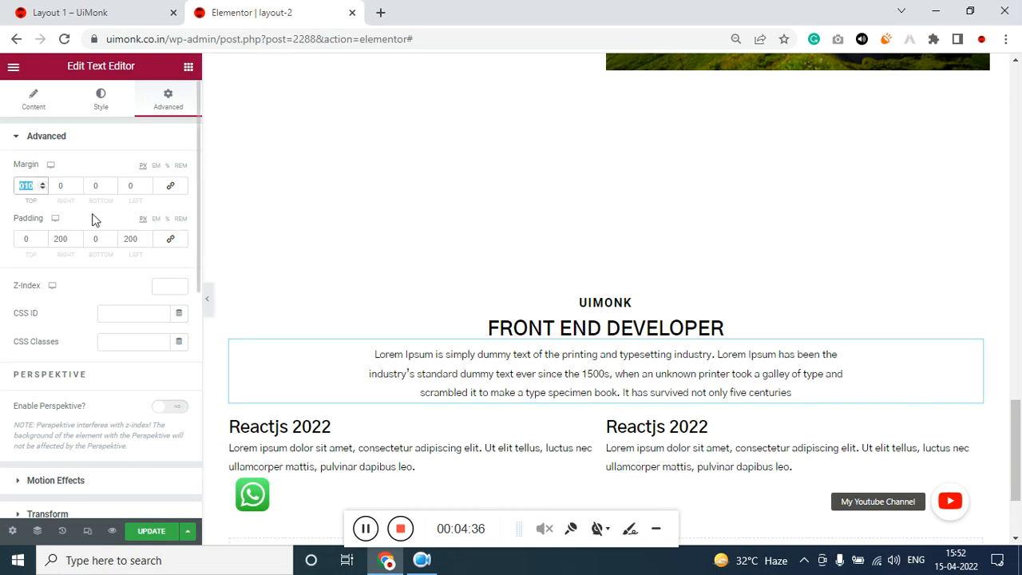
{"action": "double_click", "coordinate": [95, 186]}
{"action": "type", "text": "150"}
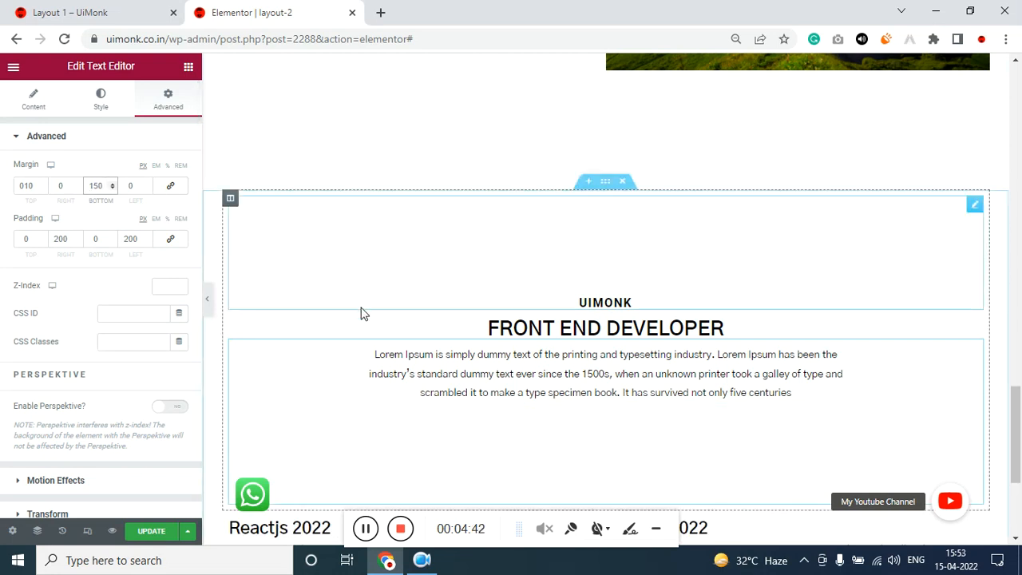
Step: Enable Pseudo on the column holding the headings and paragraph, and choose the Classic background type for its Before element
{"action": "scroll", "coordinate": [347, 311], "scroll_direction": "down", "scroll_amount": 2}
{"action": "scroll", "coordinate": [343, 315], "scroll_direction": "up", "scroll_amount": 1}
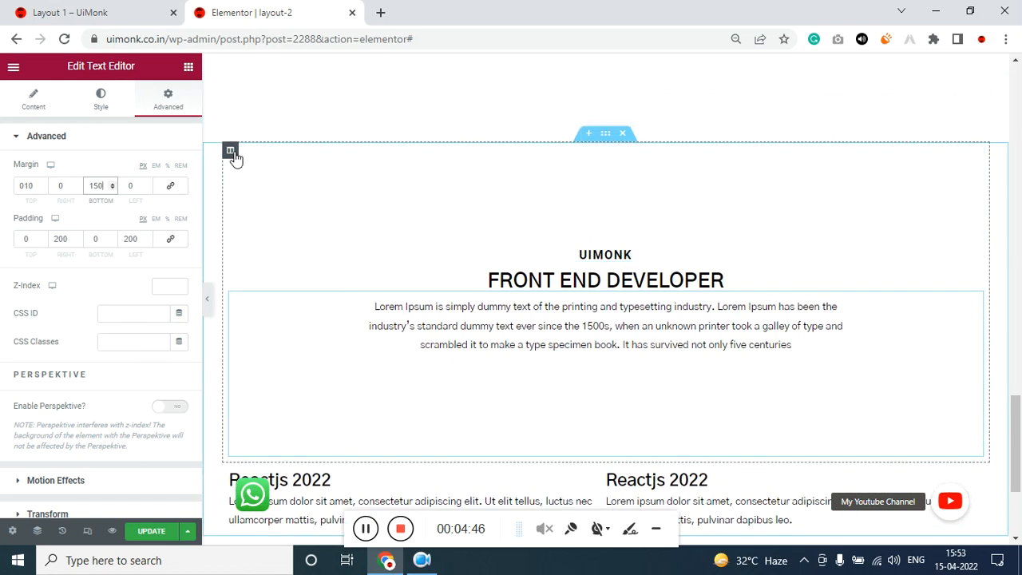
{"action": "left_click", "coordinate": [231, 153]}
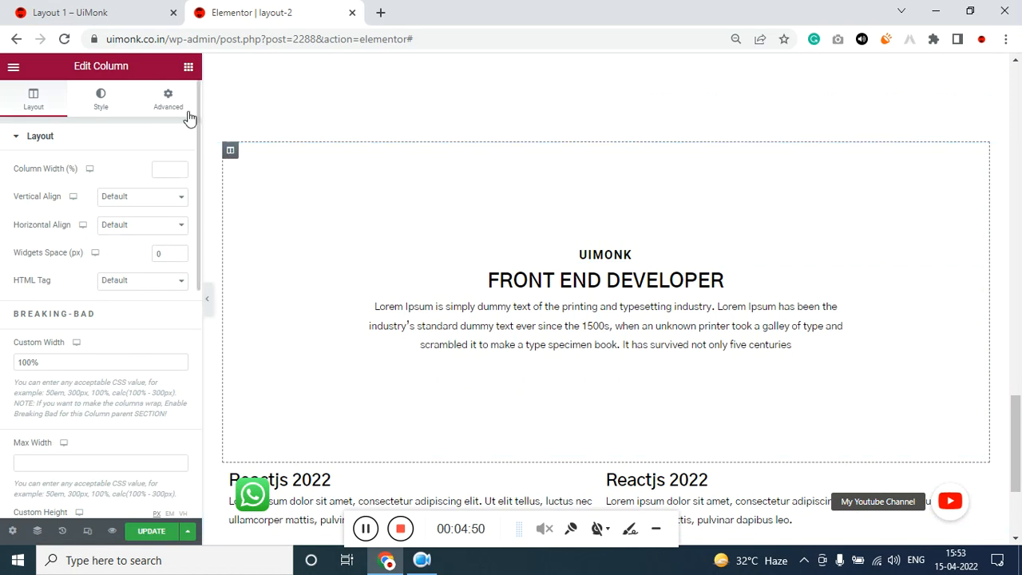
{"action": "left_click", "coordinate": [168, 100]}
{"action": "scroll", "coordinate": [161, 291], "scroll_direction": "down", "scroll_amount": 2}
{"action": "scroll", "coordinate": [160, 291], "scroll_direction": "down", "scroll_amount": 1}
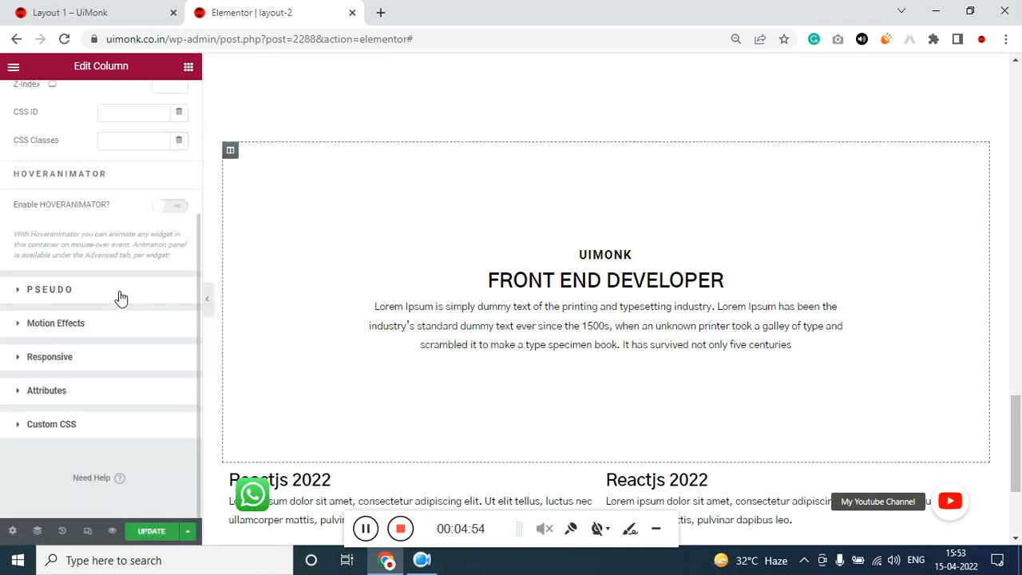
{"action": "left_click", "coordinate": [116, 297]}
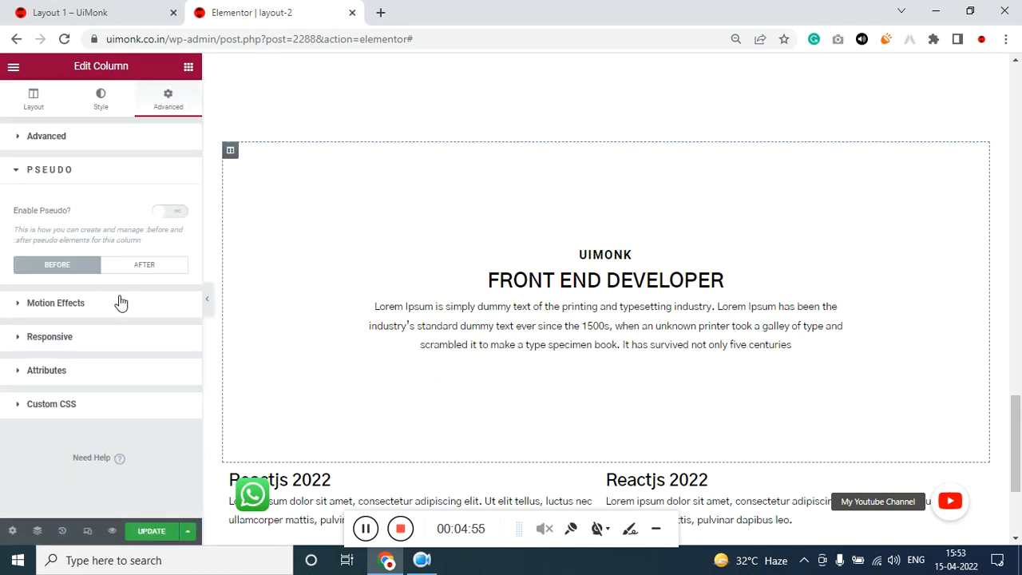
{"action": "left_click", "coordinate": [168, 214]}
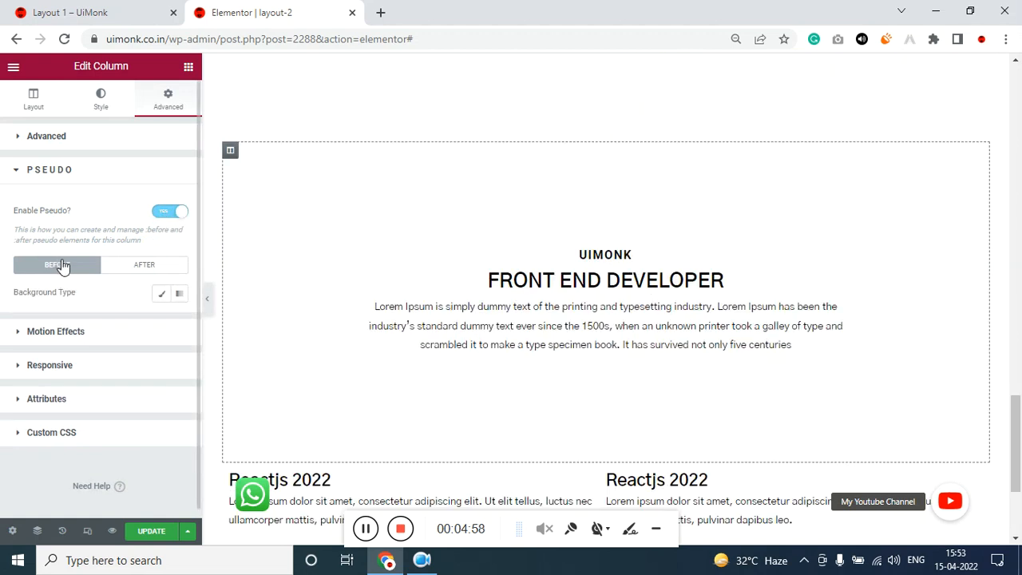
{"action": "left_click", "coordinate": [165, 299]}
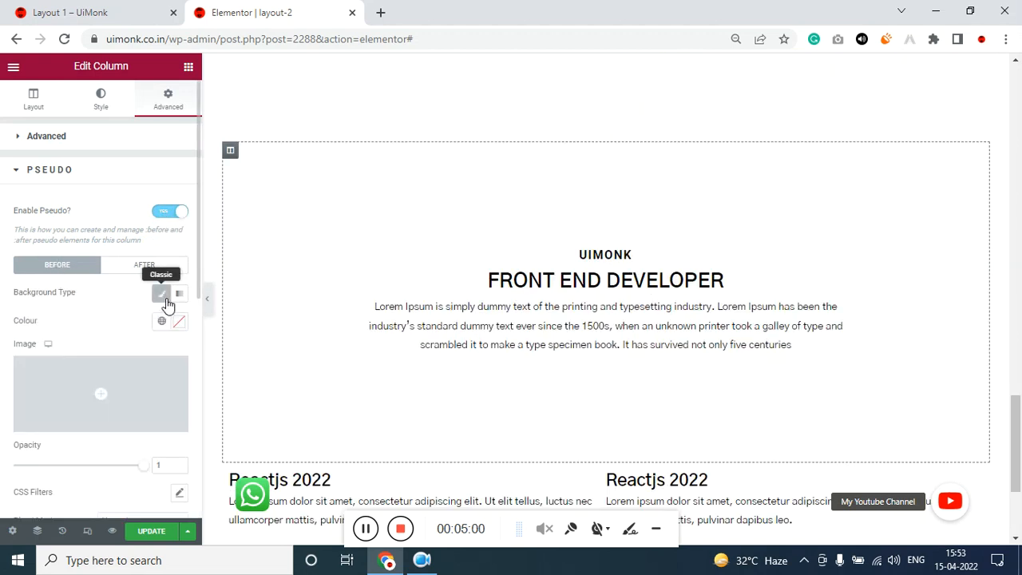
Step: Insert the media library photo of the smiling woman in a red sweater as the Before element's image
{"action": "left_click", "coordinate": [117, 394]}
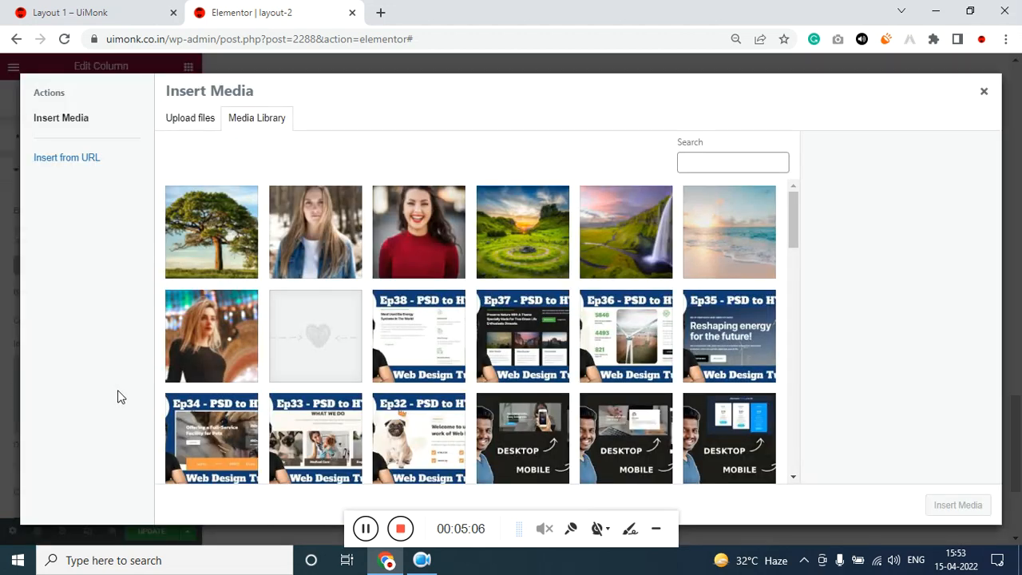
{"action": "left_click", "coordinate": [460, 209]}
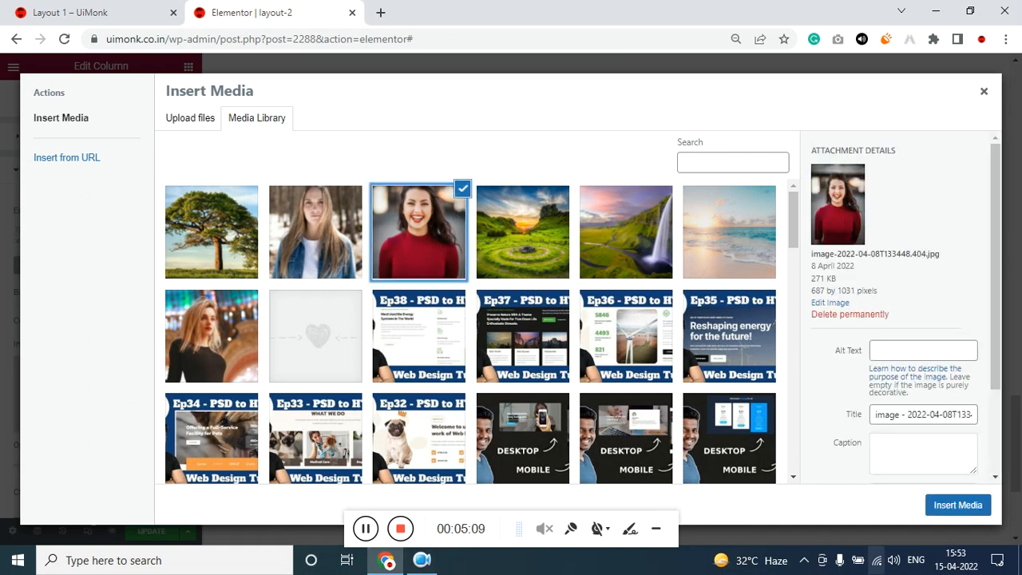
{"action": "left_click", "coordinate": [950, 511]}
Step: Set the Before image's position to Centre Centre, repeat to No-repeat and size to Cover
{"action": "scroll", "coordinate": [142, 397], "scroll_direction": "down", "scroll_amount": 1}
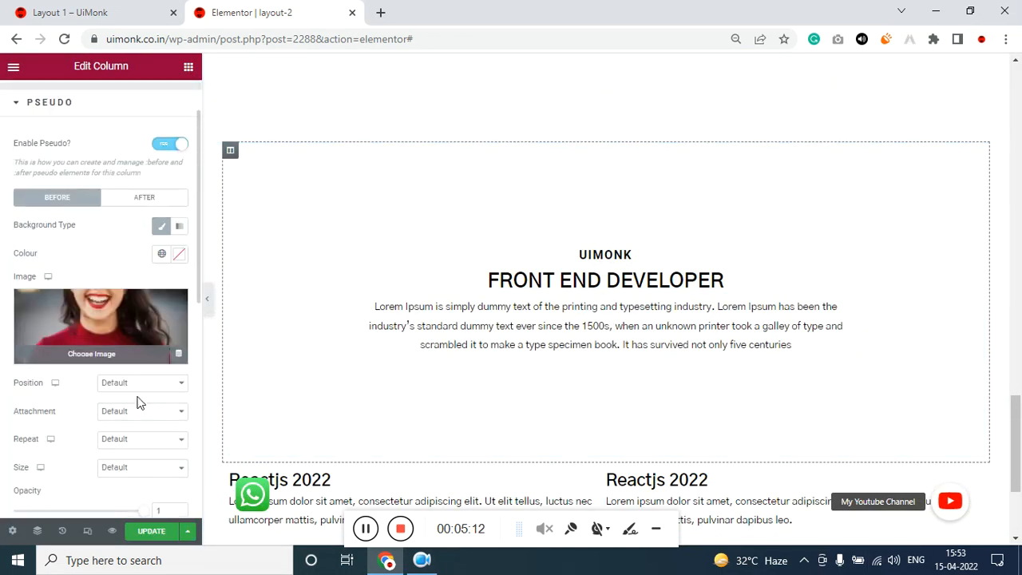
{"action": "left_click", "coordinate": [146, 388]}
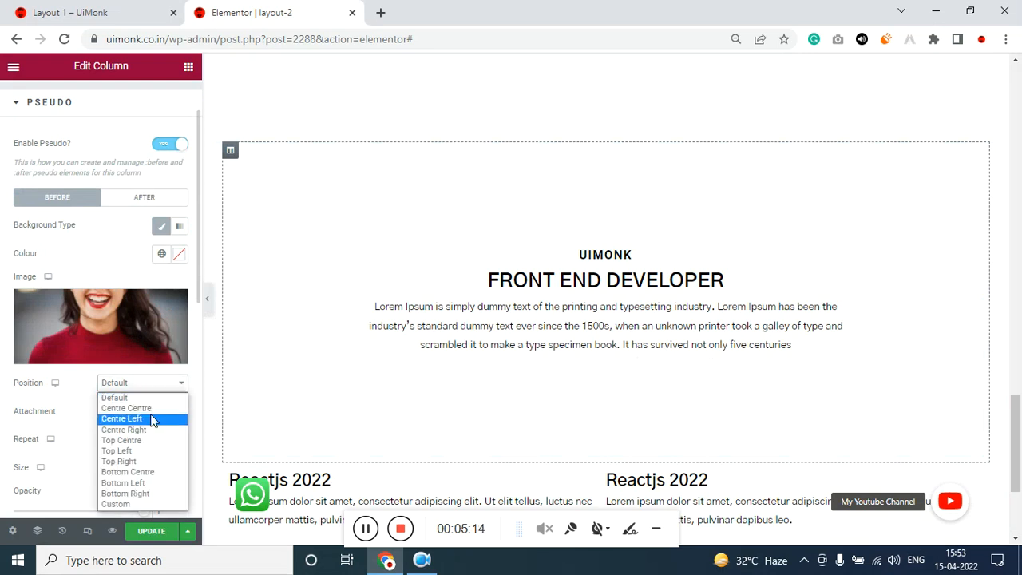
{"action": "left_click", "coordinate": [152, 418]}
{"action": "left_click", "coordinate": [156, 390]}
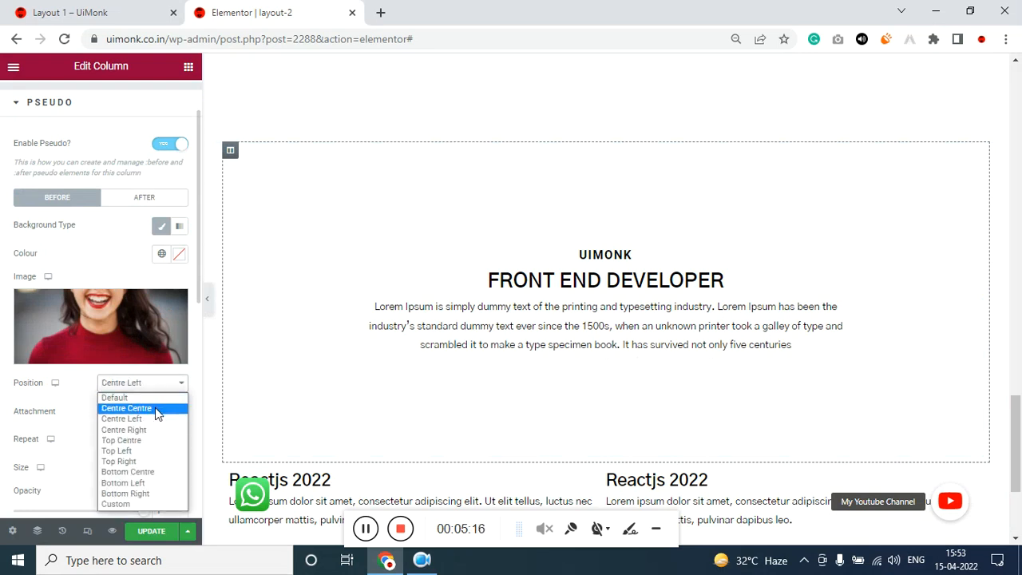
{"action": "left_click", "coordinate": [155, 408]}
{"action": "left_click", "coordinate": [152, 442]}
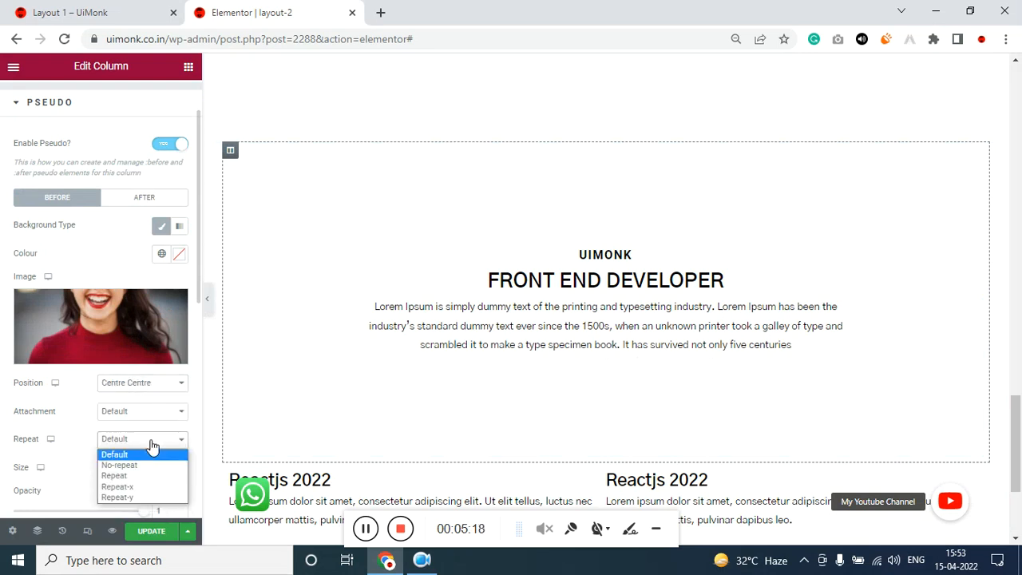
{"action": "left_click", "coordinate": [153, 464]}
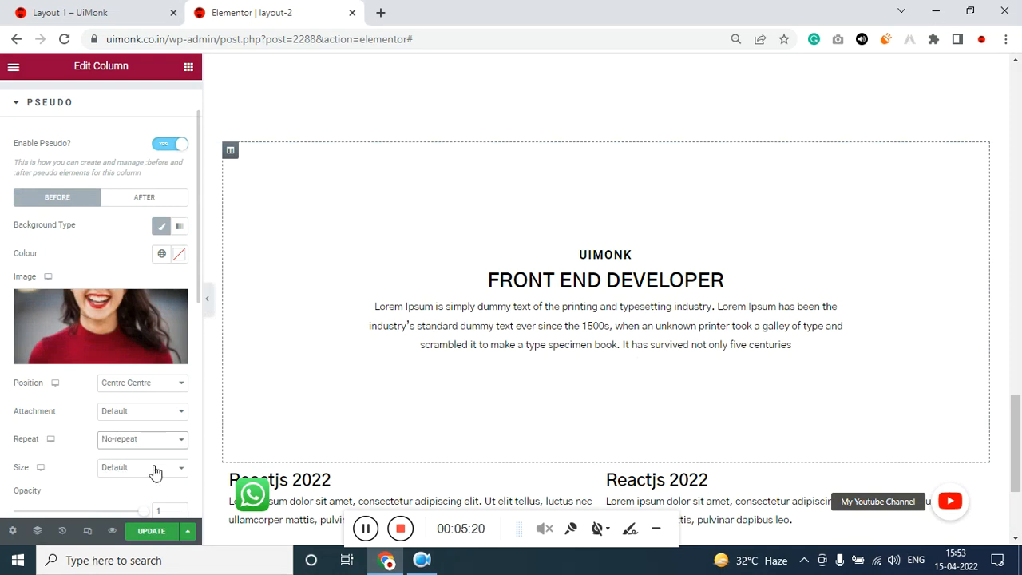
{"action": "left_click", "coordinate": [154, 470]}
{"action": "left_click", "coordinate": [156, 511]}
Step: Activate Position and Size for the Before image and set its height to 100%
{"action": "scroll", "coordinate": [65, 483], "scroll_direction": "down", "scroll_amount": 2}
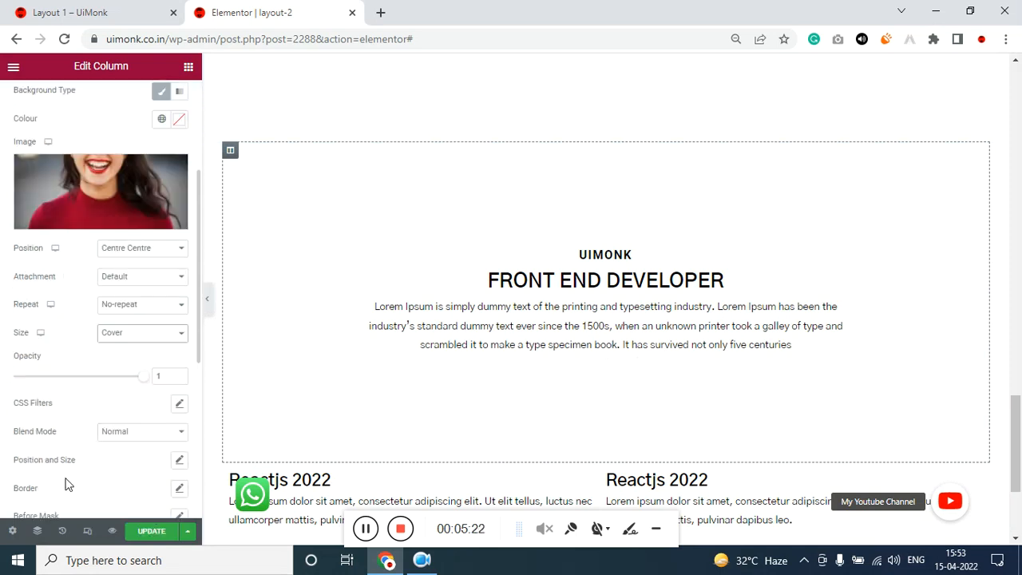
{"action": "scroll", "coordinate": [76, 435], "scroll_direction": "down", "scroll_amount": 1}
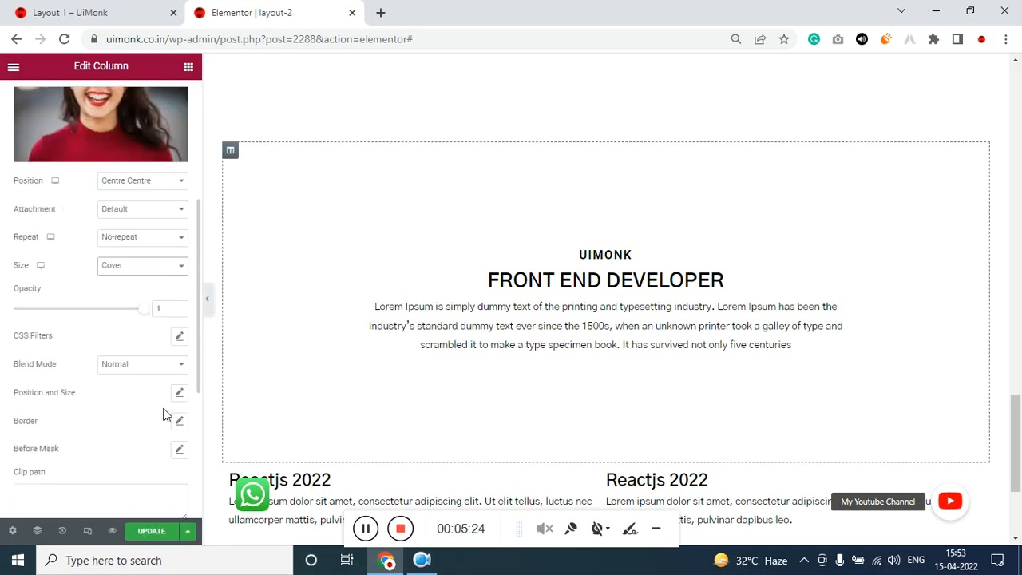
{"action": "left_click", "coordinate": [179, 394]}
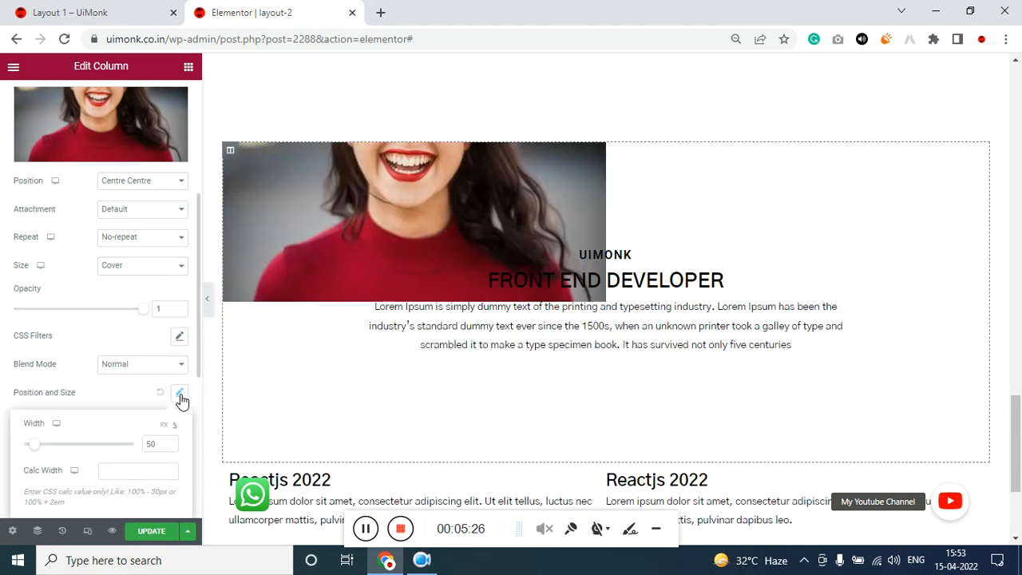
{"action": "scroll", "coordinate": [135, 364], "scroll_direction": "down", "scroll_amount": 1}
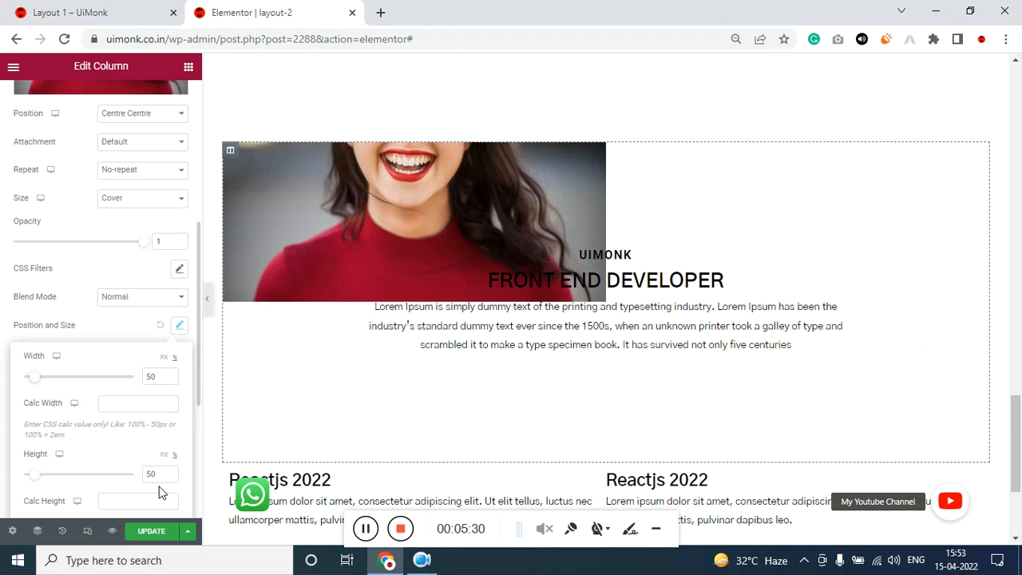
{"action": "left_click_drag", "start_coordinate": [163, 473], "coordinate": [135, 479]}
{"action": "type", "text": "100"}
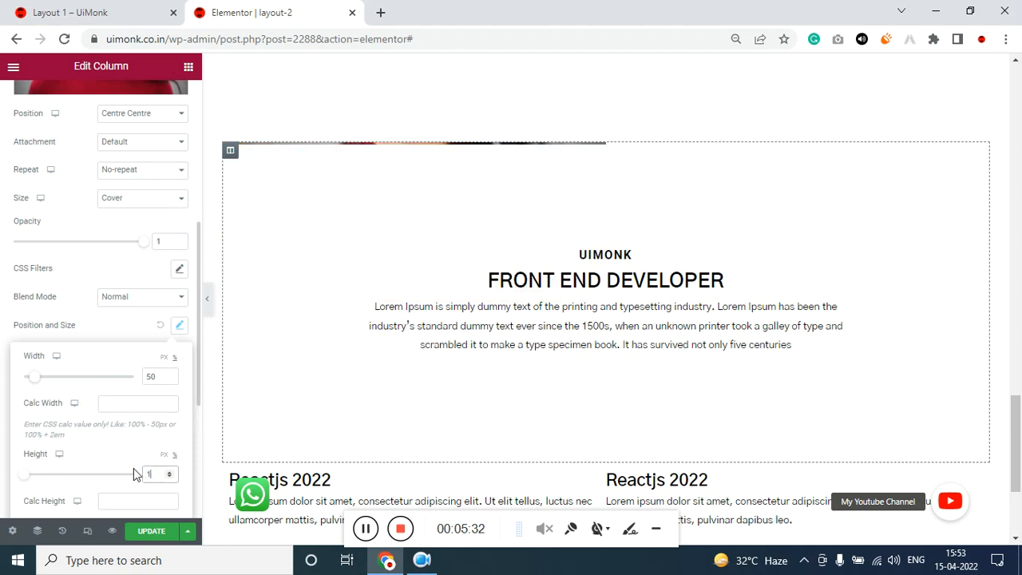
{"action": "scroll", "coordinate": [116, 387], "scroll_direction": "down", "scroll_amount": 1}
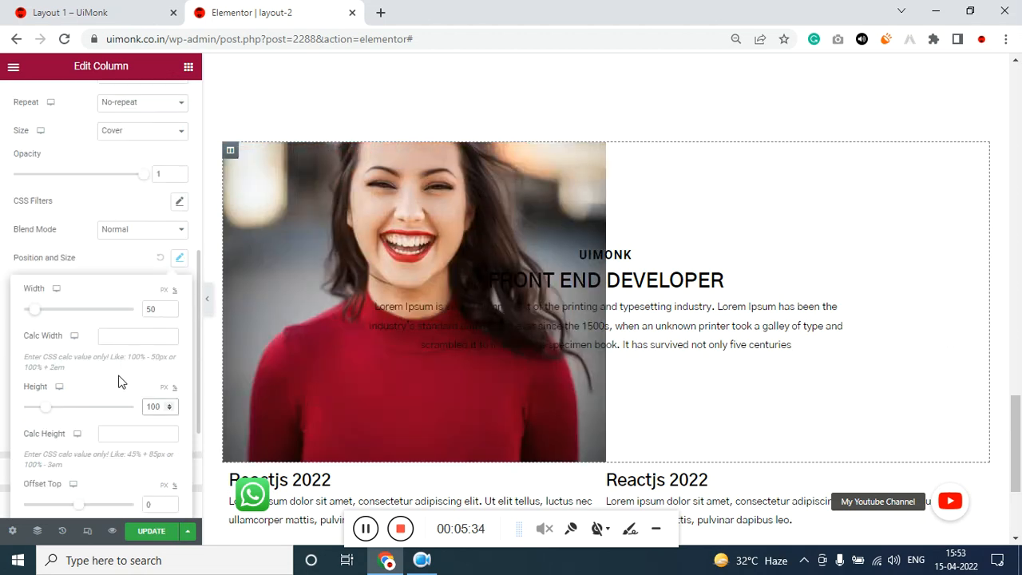
{"action": "scroll", "coordinate": [118, 381], "scroll_direction": "down", "scroll_amount": 1}
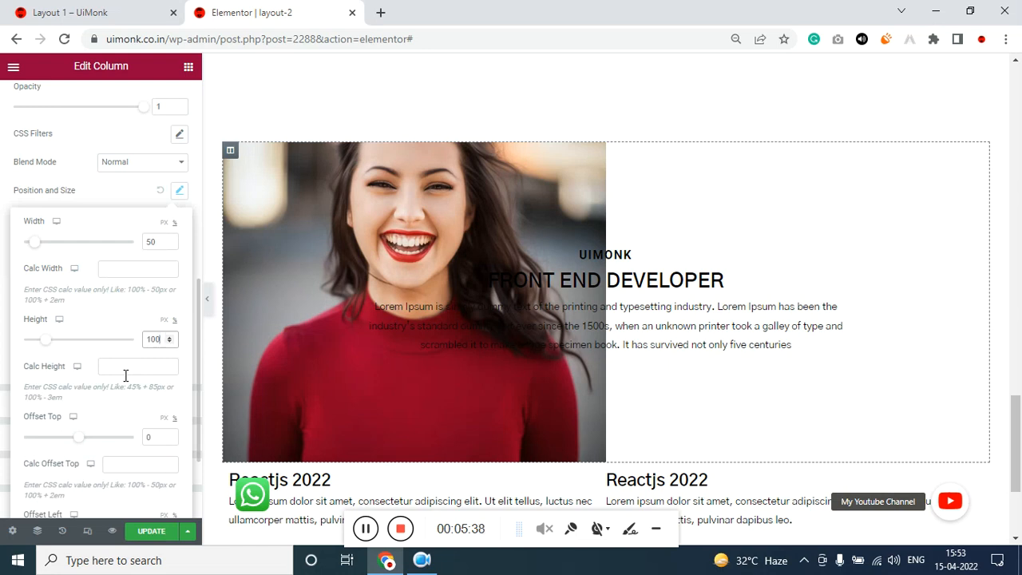
{"action": "scroll", "coordinate": [125, 375], "scroll_direction": "down", "scroll_amount": 2}
Step: Set the column's own normal-state background type to Classic
{"action": "scroll", "coordinate": [125, 379], "scroll_direction": "up", "scroll_amount": 9}
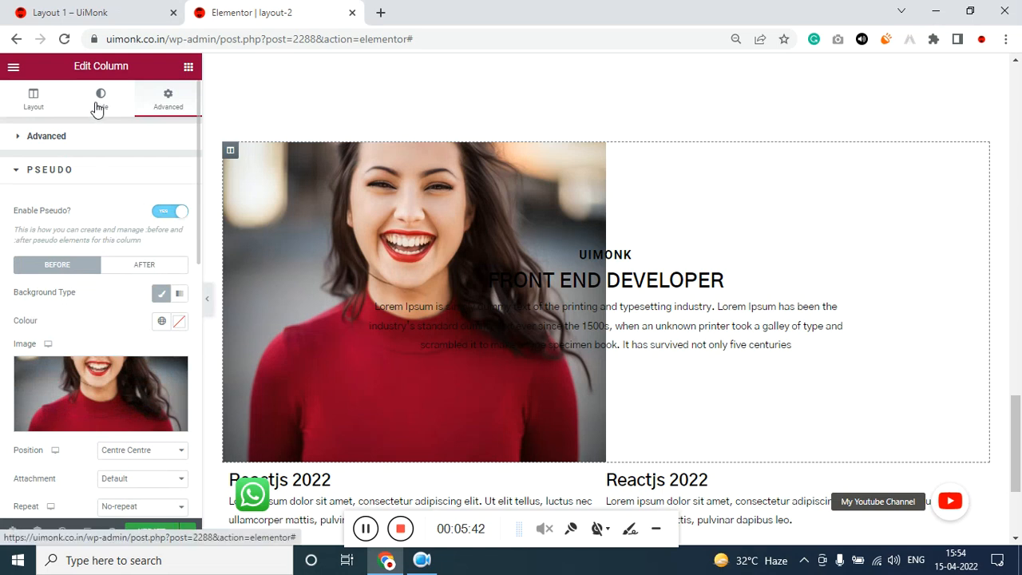
{"action": "left_click", "coordinate": [99, 104]}
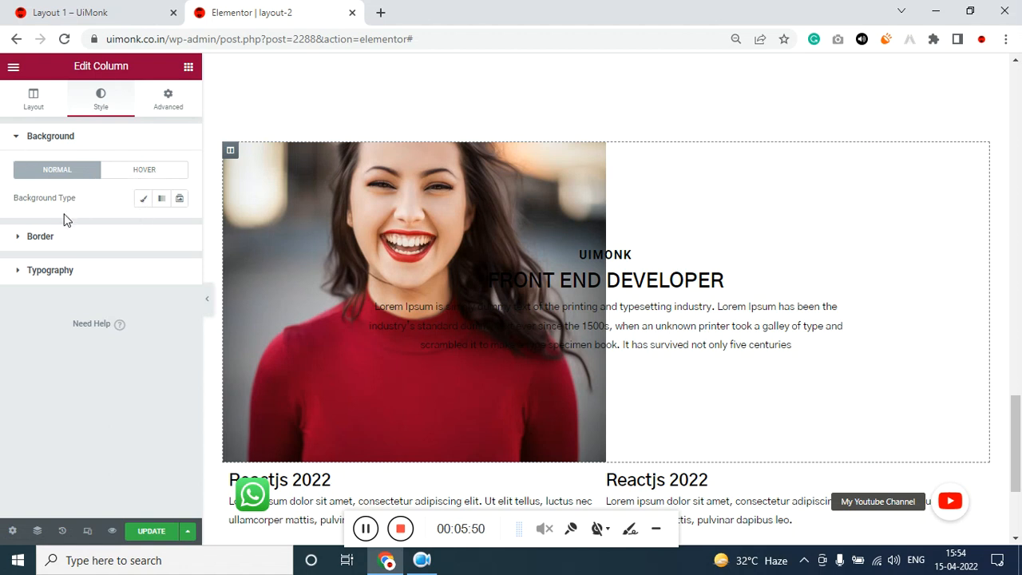
{"action": "left_click", "coordinate": [143, 198]}
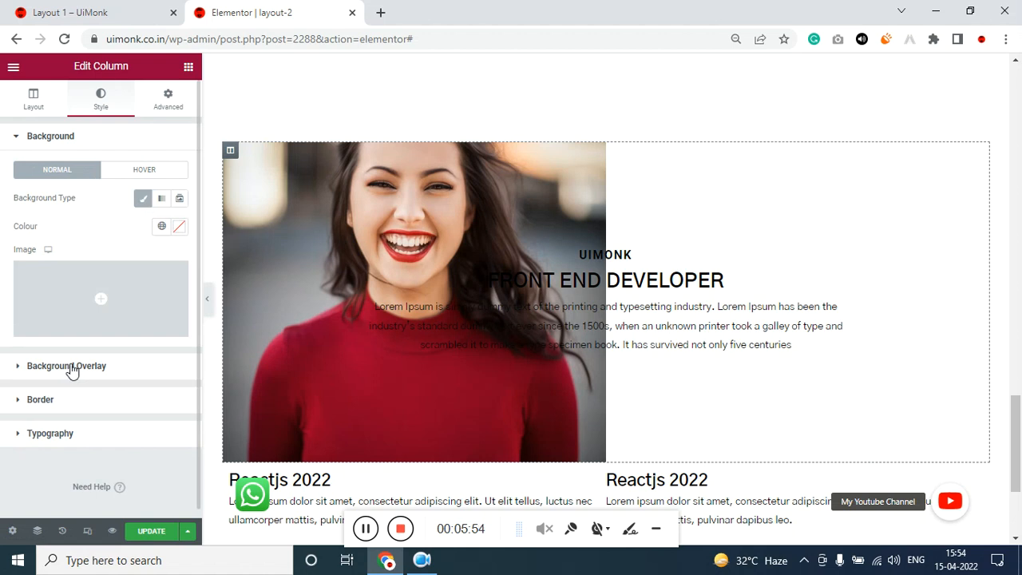
{"action": "left_click", "coordinate": [64, 433]}
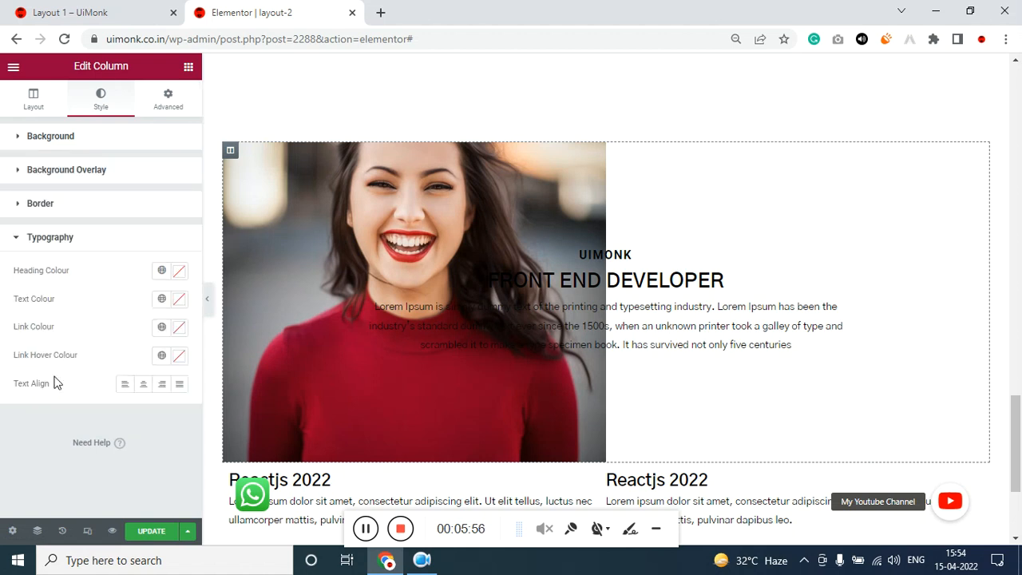
{"action": "left_click", "coordinate": [26, 175]}
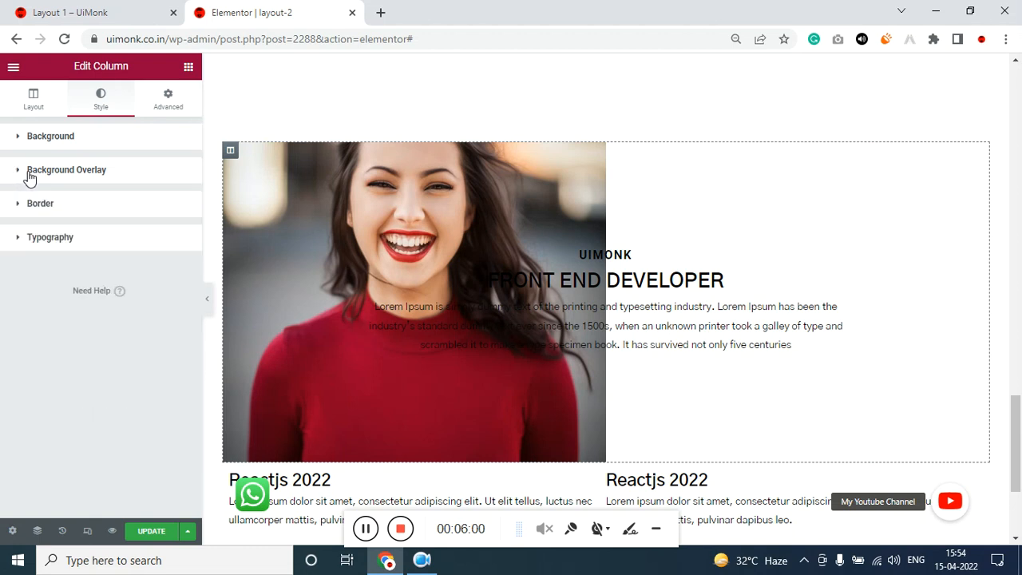
Step: Give the column a Classic background overlay with the dark colour #1E1E1E
{"action": "left_click", "coordinate": [36, 175]}
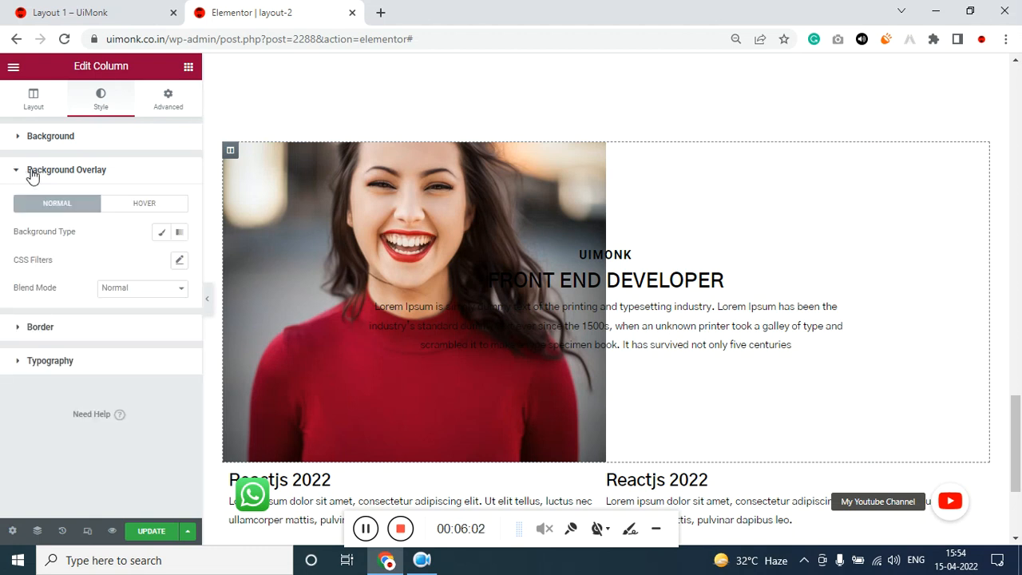
{"action": "left_click", "coordinate": [161, 232]}
{"action": "left_click", "coordinate": [179, 262]}
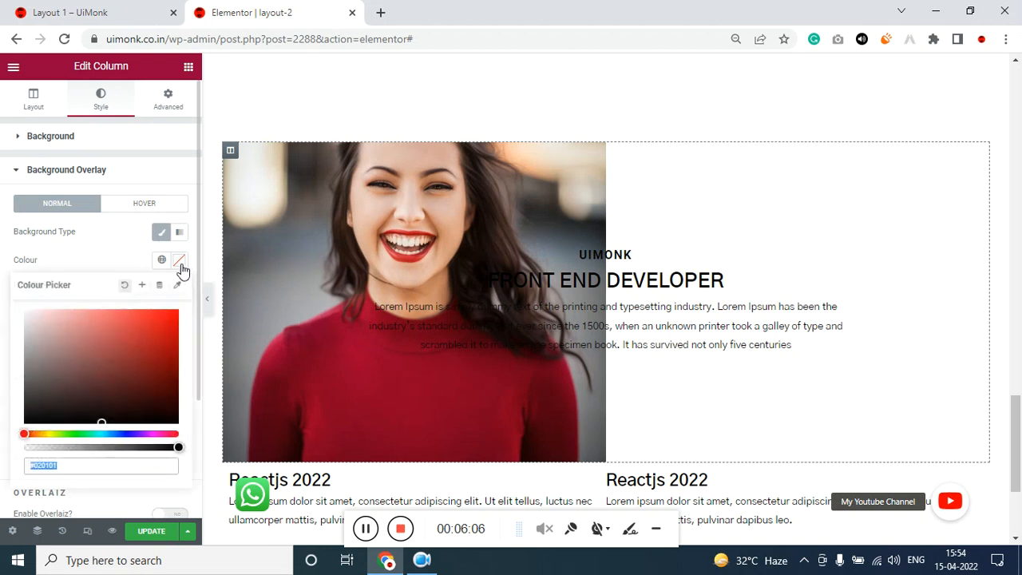
{"action": "left_click", "coordinate": [31, 398]}
{"action": "left_click_drag", "start_coordinate": [32, 397], "coordinate": [4, 444]}
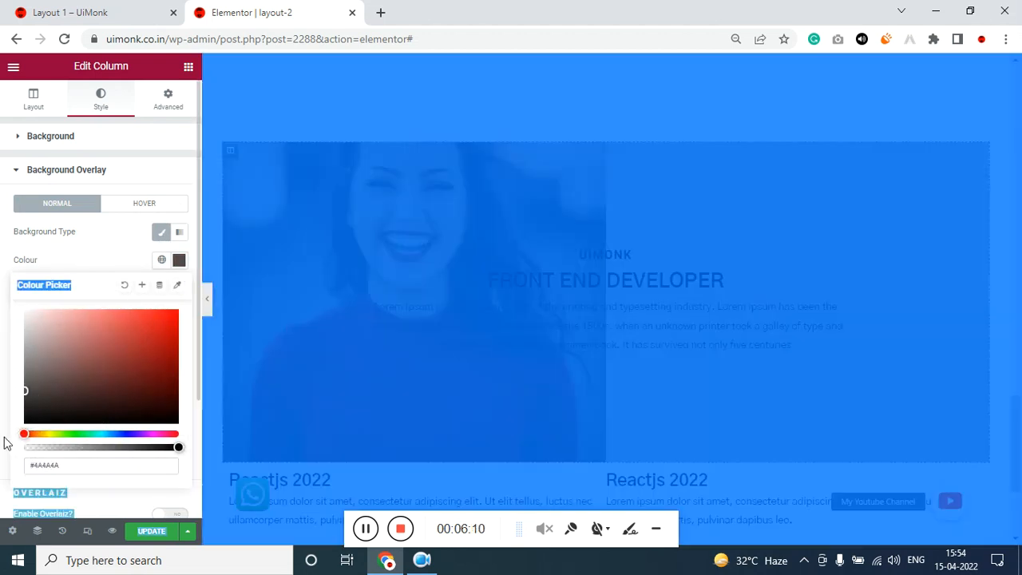
{"action": "left_click", "coordinate": [29, 399]}
{"action": "left_click", "coordinate": [6, 381]}
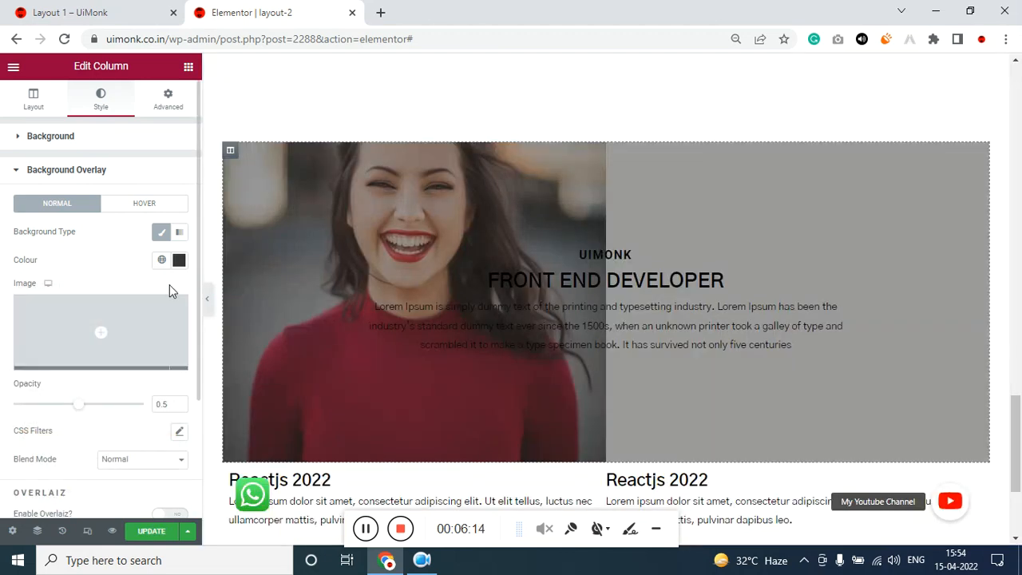
{"action": "left_click", "coordinate": [179, 260]}
{"action": "left_click", "coordinate": [44, 330]}
{"action": "mouse_move", "coordinate": [32, 312]}
{"action": "left_mouse_down"}
{"action": "mouse_move", "coordinate": [21, 297]}
{"action": "mouse_move", "coordinate": [34, 338]}
{"action": "mouse_move", "coordinate": [21, 413]}
{"action": "left_mouse_up"}
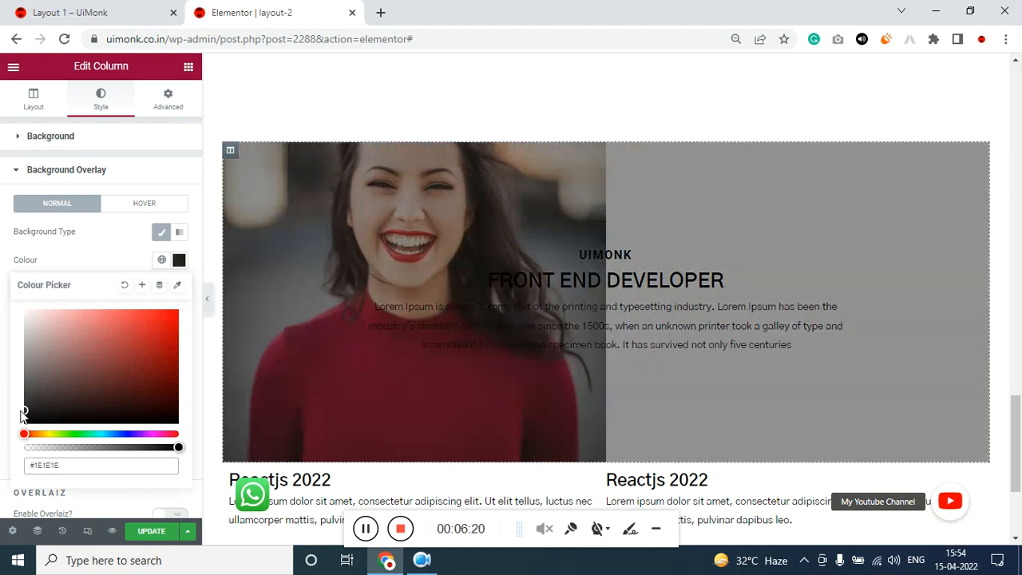
{"action": "left_click", "coordinate": [9, 406]}
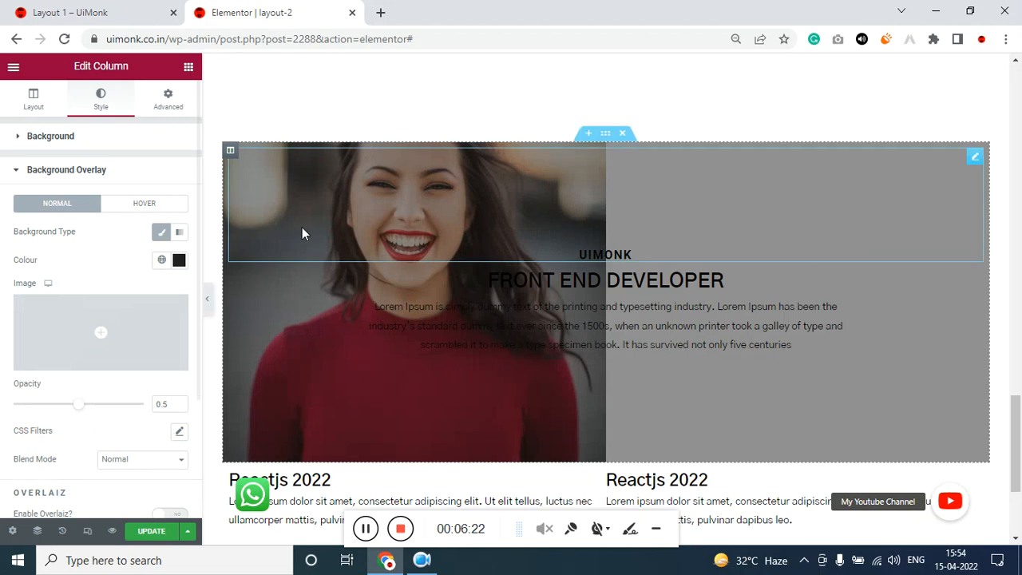
Step: Change the text colour of the UIMONK heading over the photo to white
{"action": "left_click", "coordinate": [975, 159]}
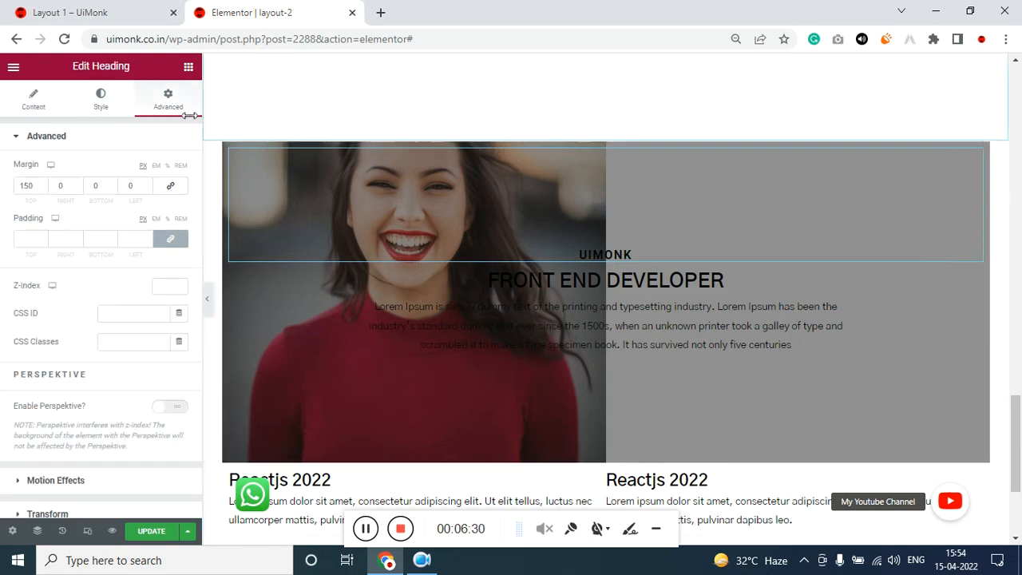
{"action": "left_click", "coordinate": [95, 109]}
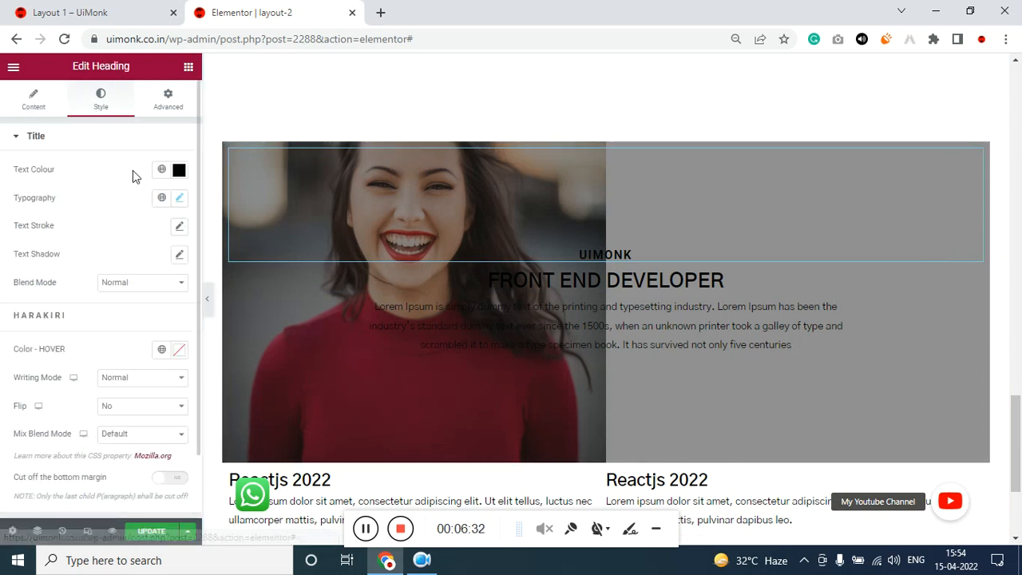
{"action": "left_click", "coordinate": [179, 170]}
{"action": "left_click_drag", "start_coordinate": [64, 287], "coordinate": [11, 217]}
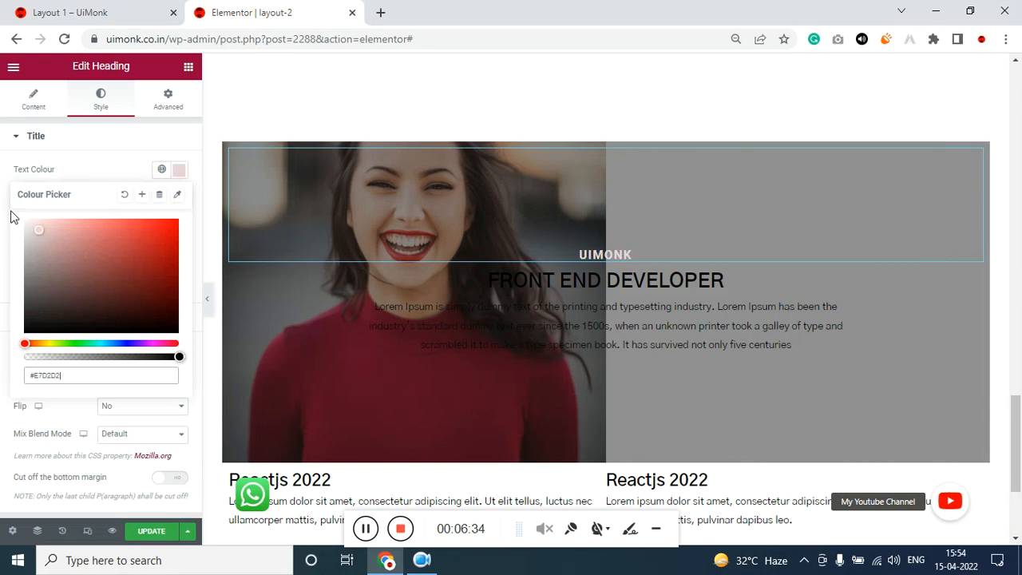
{"action": "left_click", "coordinate": [367, 533]}
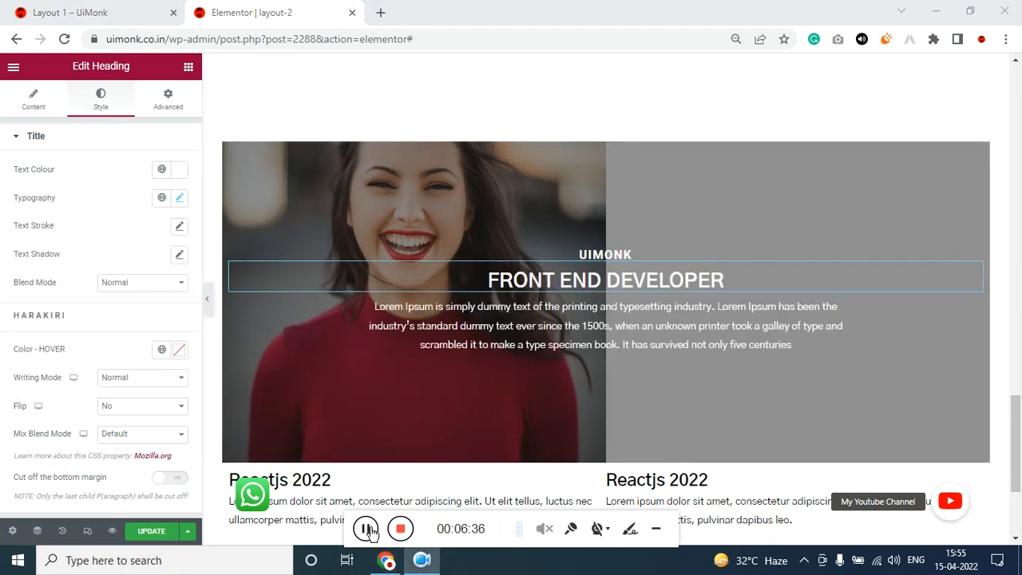
Step: Give the photo column's After pseudo-element a Classic background using the long-haired woman's photo image-2022-04-08T133443.637.jpg from the media library
{"action": "left_click", "coordinate": [230, 152]}
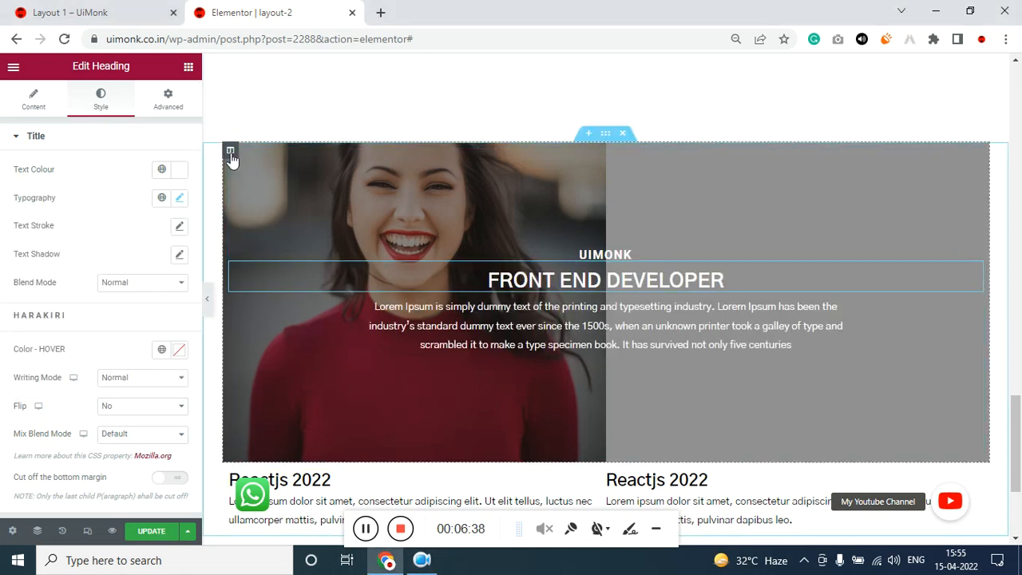
{"action": "left_click", "coordinate": [230, 154]}
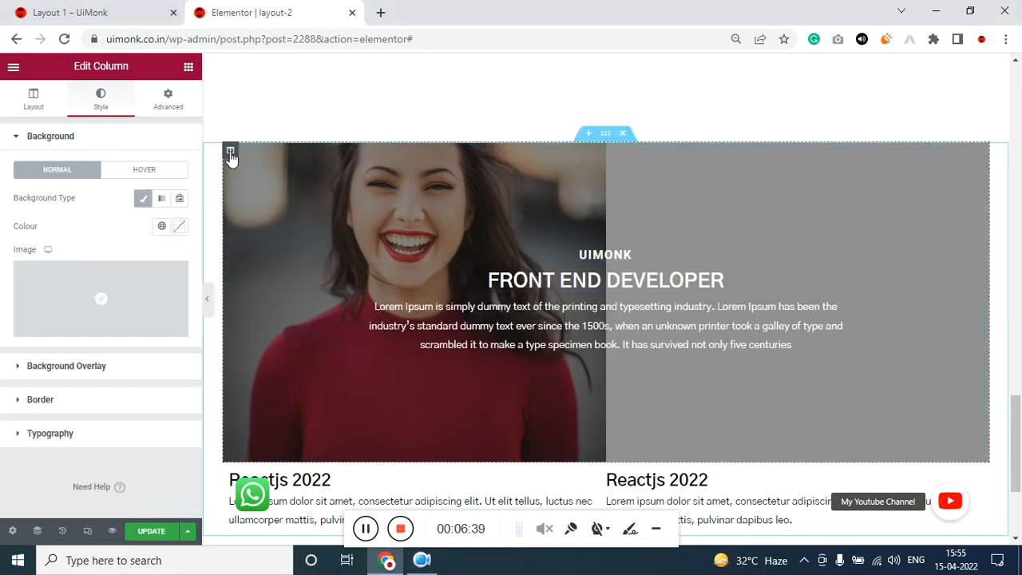
{"action": "left_click", "coordinate": [174, 111]}
{"action": "scroll", "coordinate": [165, 345], "scroll_direction": "down", "scroll_amount": 2}
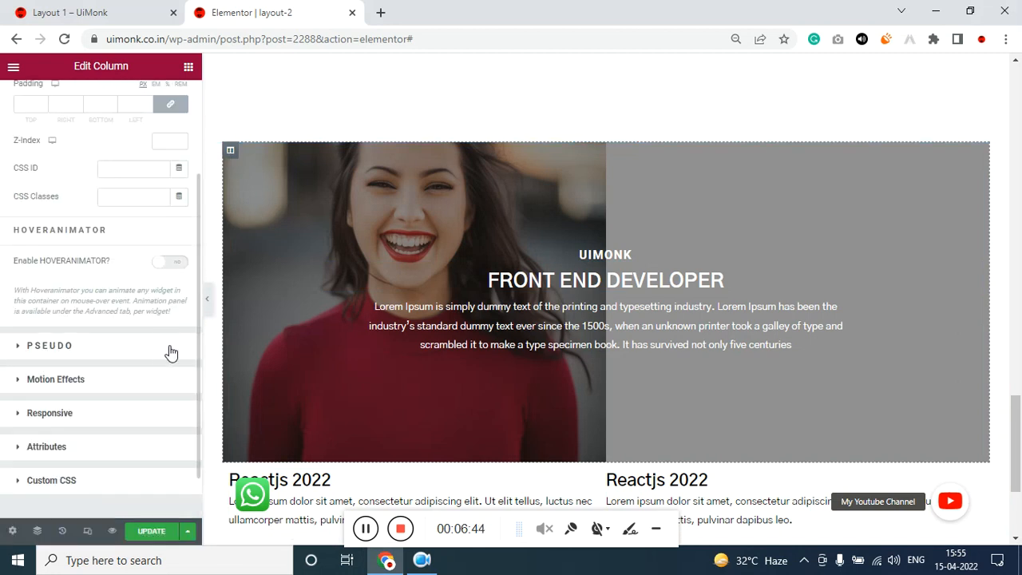
{"action": "left_click", "coordinate": [170, 351]}
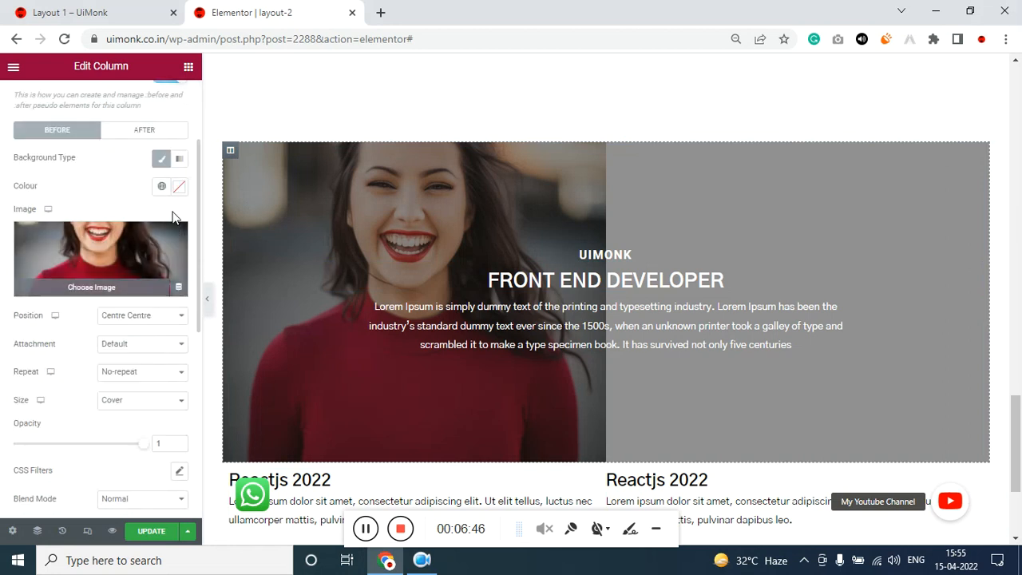
{"action": "left_click", "coordinate": [159, 133]}
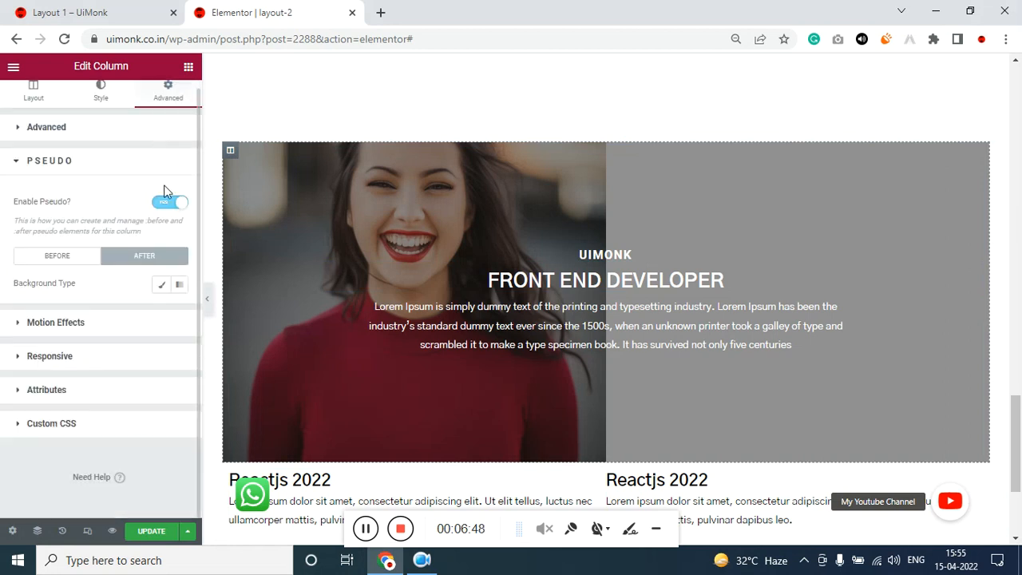
{"action": "left_click", "coordinate": [161, 284]}
{"action": "left_click", "coordinate": [158, 378]}
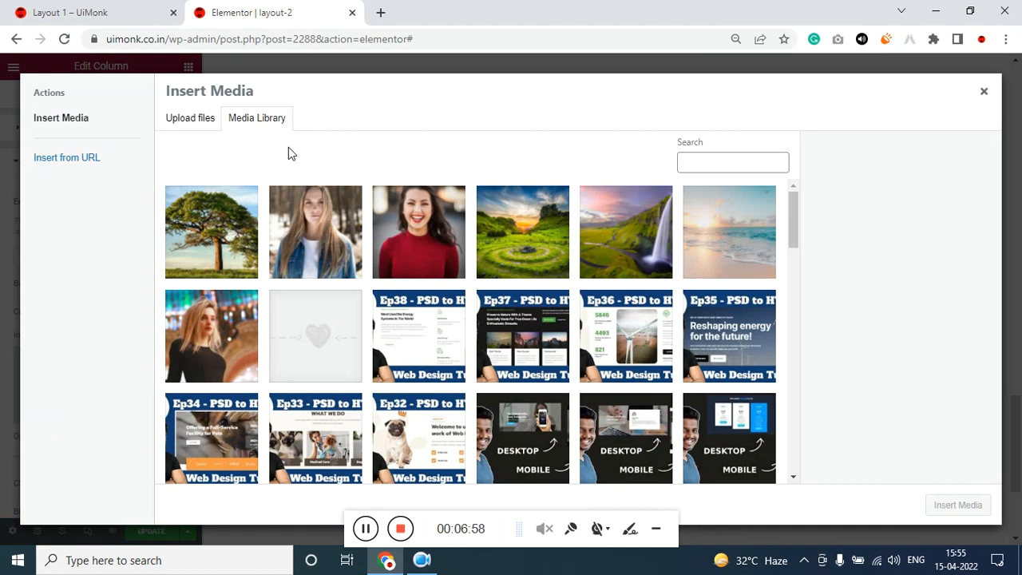
{"action": "left_click", "coordinate": [313, 249]}
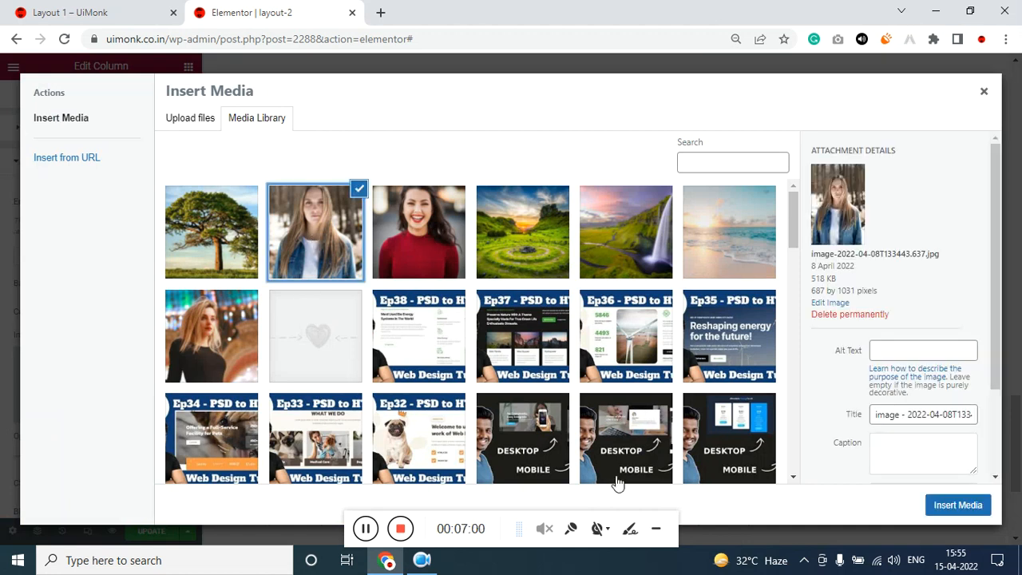
{"action": "left_click", "coordinate": [958, 505]}
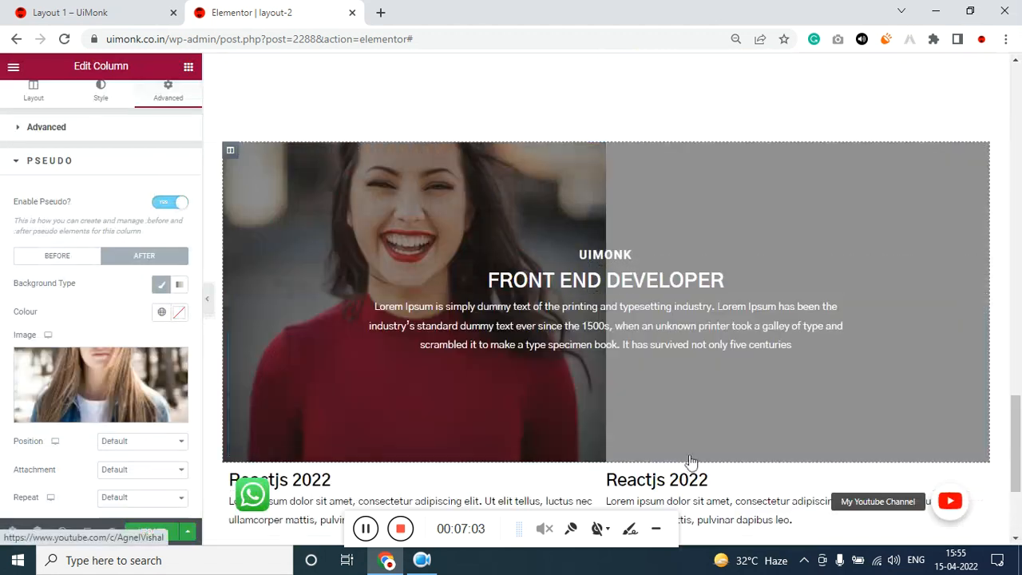
Step: Set the After image's position to Centre Centre, repeat to No-repeat and size to Cover
{"action": "scroll", "coordinate": [95, 393], "scroll_direction": "down", "scroll_amount": 1}
{"action": "left_click", "coordinate": [140, 309]}
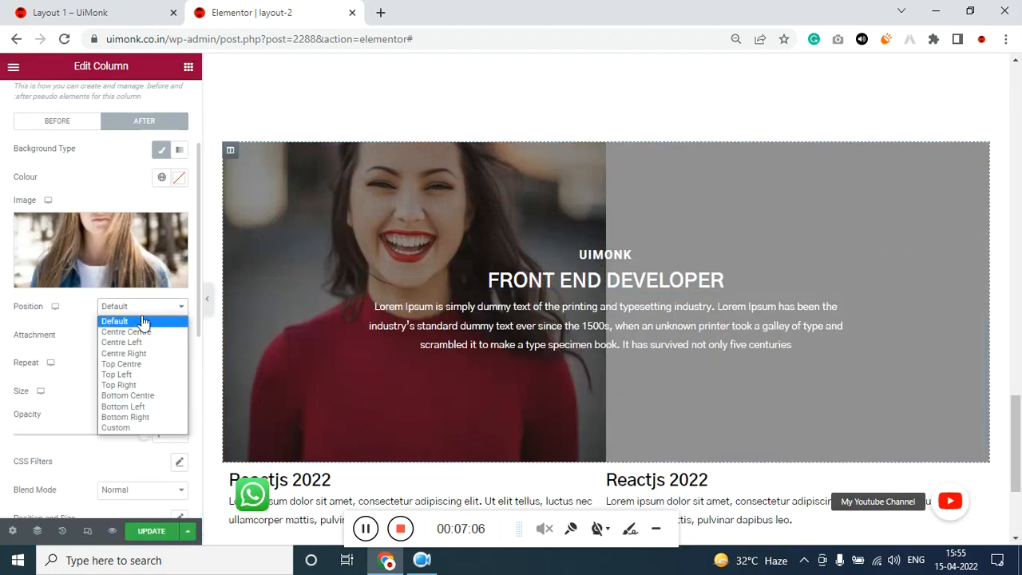
{"action": "left_click", "coordinate": [139, 333]}
{"action": "left_click", "coordinate": [142, 363]}
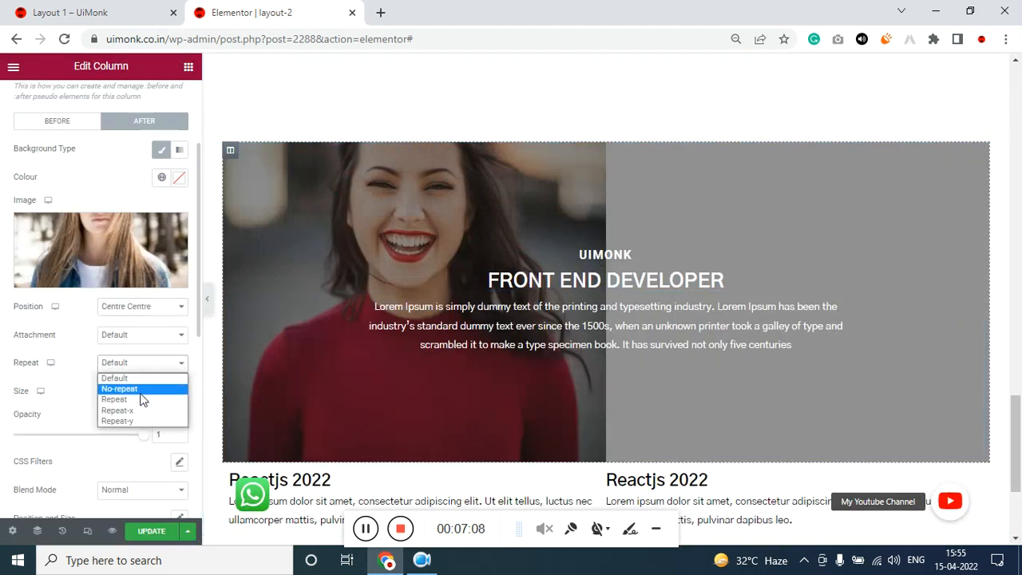
{"action": "left_click", "coordinate": [141, 388]}
{"action": "left_click", "coordinate": [145, 393]}
{"action": "left_click", "coordinate": [152, 426]}
Step: Activate Position and Size for the After image and set its height to 100%
{"action": "scroll", "coordinate": [77, 395], "scroll_direction": "down", "scroll_amount": 3}
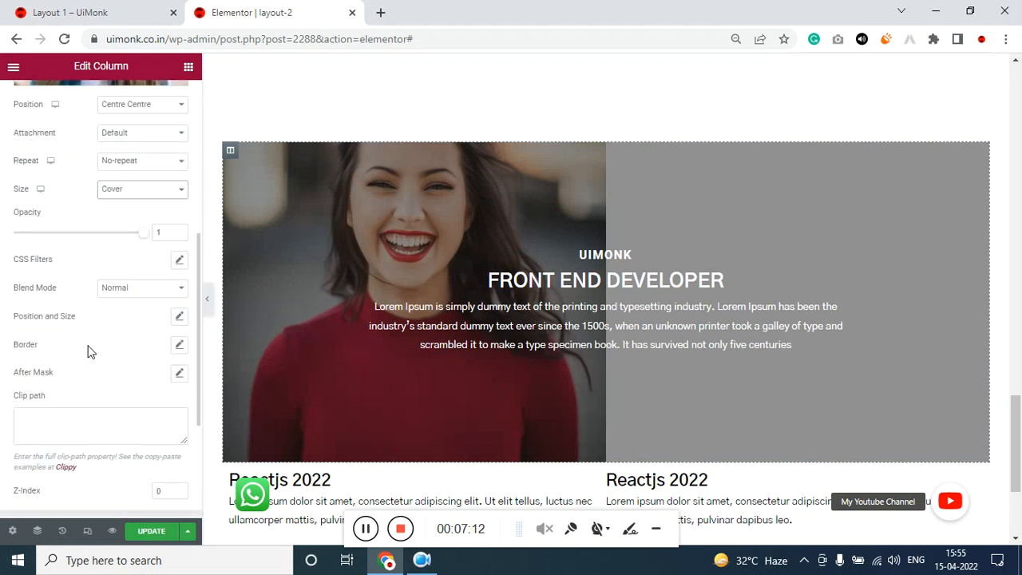
{"action": "scroll", "coordinate": [86, 429], "scroll_direction": "down", "scroll_amount": 2}
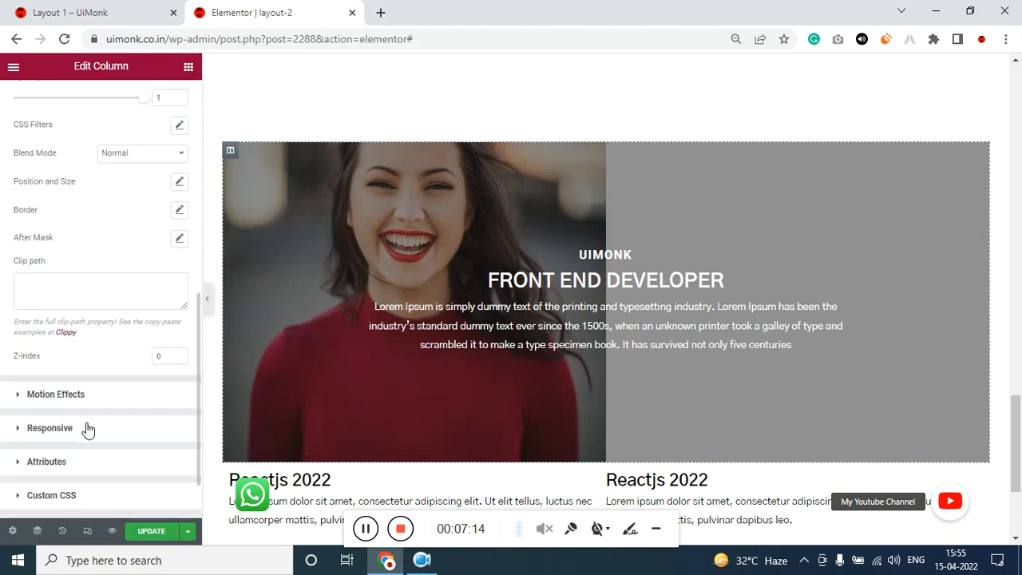
{"action": "scroll", "coordinate": [88, 411], "scroll_direction": "up", "scroll_amount": 3}
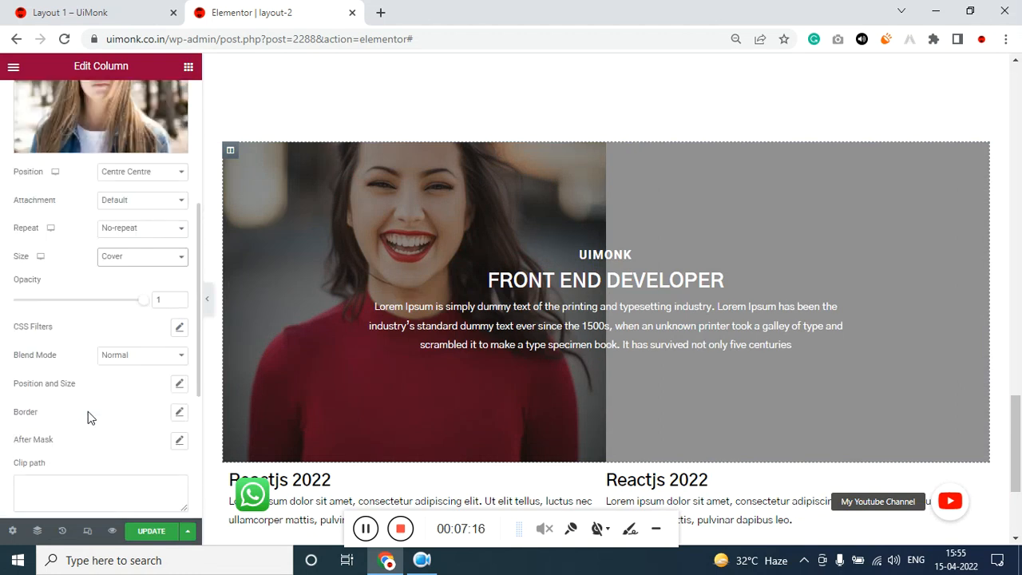
{"action": "left_click", "coordinate": [180, 384]}
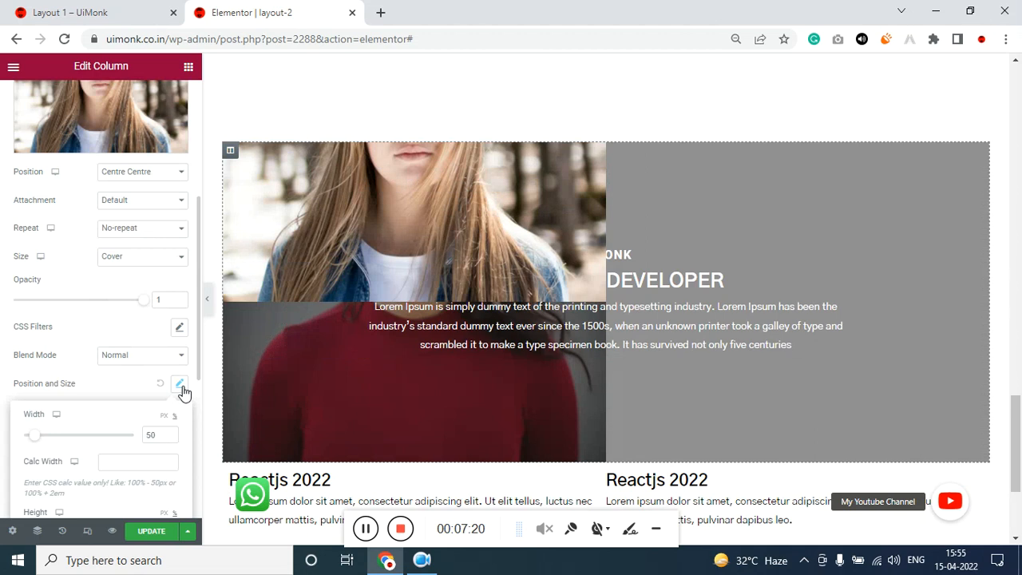
{"action": "scroll", "coordinate": [152, 426], "scroll_direction": "down", "scroll_amount": 4}
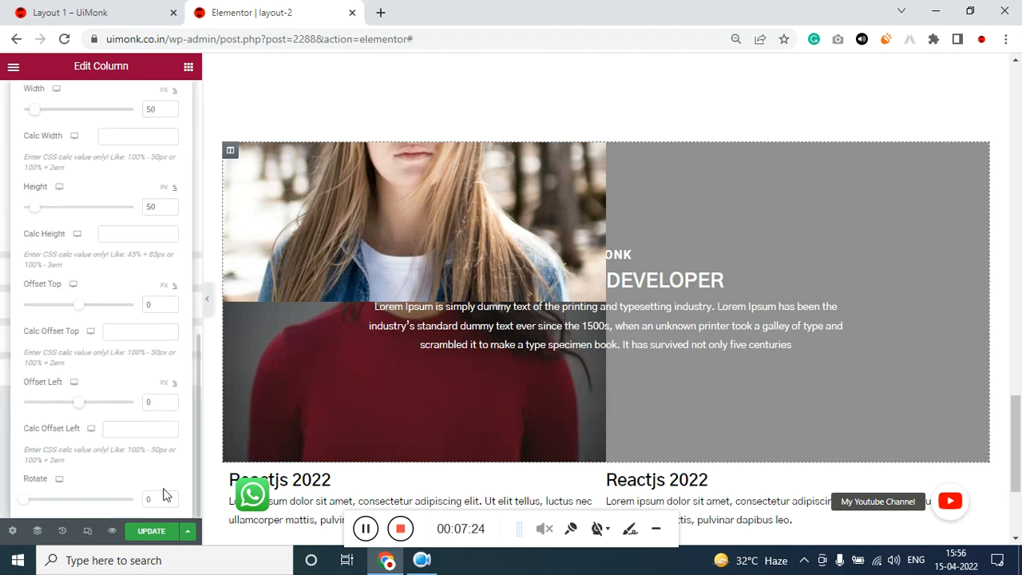
{"action": "scroll", "coordinate": [140, 421], "scroll_direction": "up", "scroll_amount": 3}
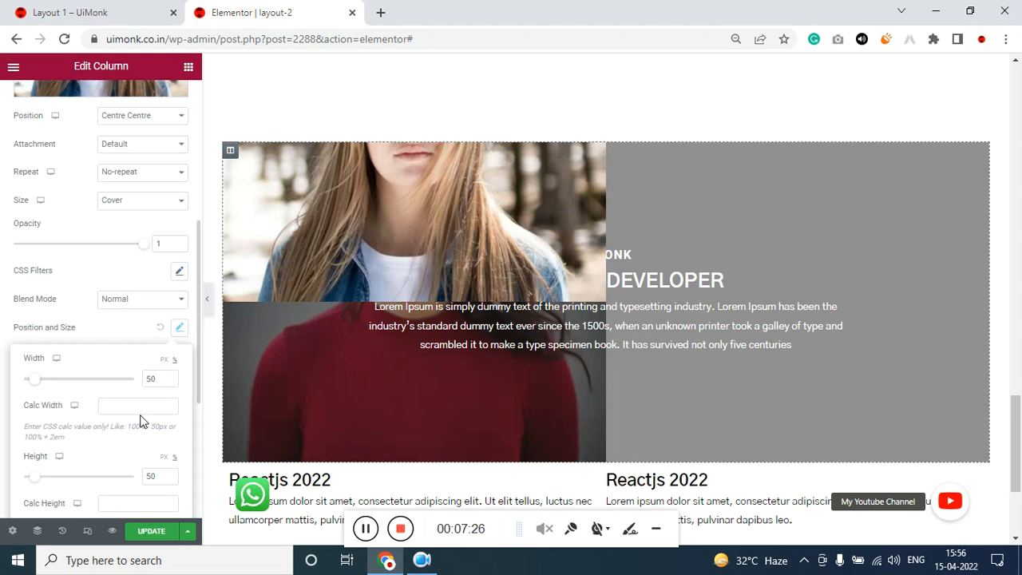
{"action": "scroll", "coordinate": [80, 376], "scroll_direction": "down", "scroll_amount": 2}
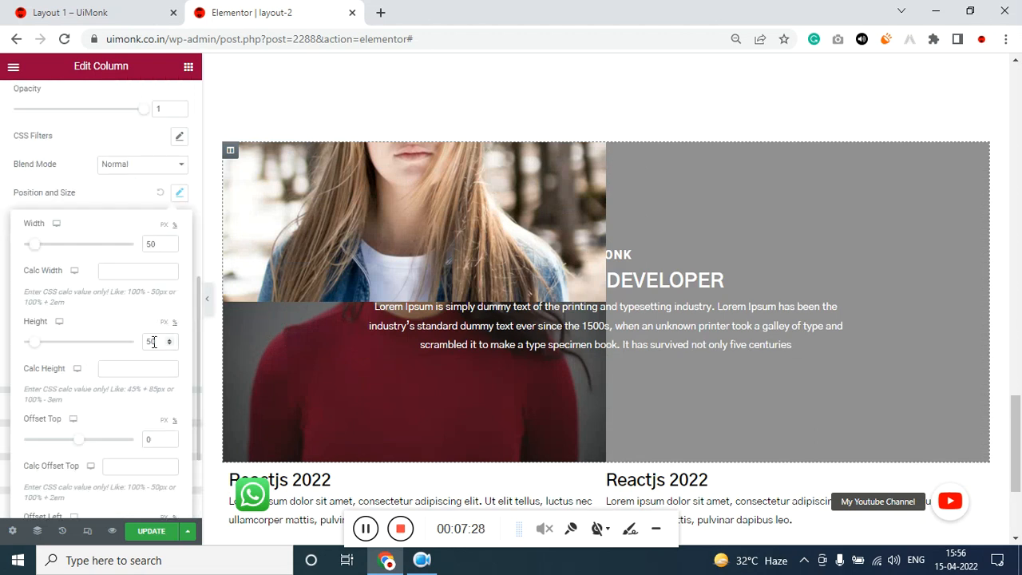
{"action": "left_click_drag", "start_coordinate": [158, 342], "coordinate": [138, 342]}
{"action": "type", "text": "100"}
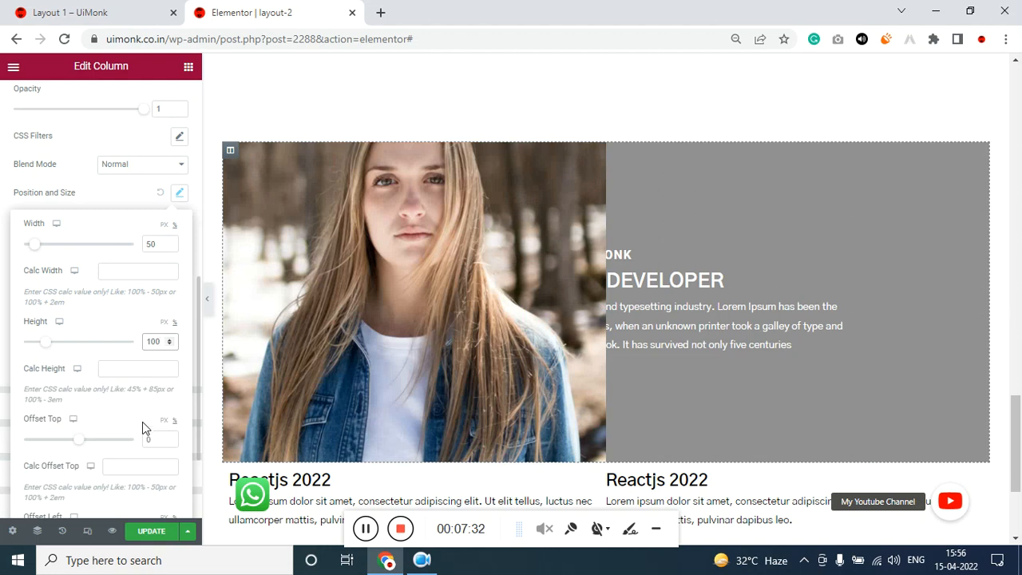
Step: Set the After image's left offset to 50% and its z-index to -1
{"action": "scroll", "coordinate": [144, 432], "scroll_direction": "down", "scroll_amount": 1}
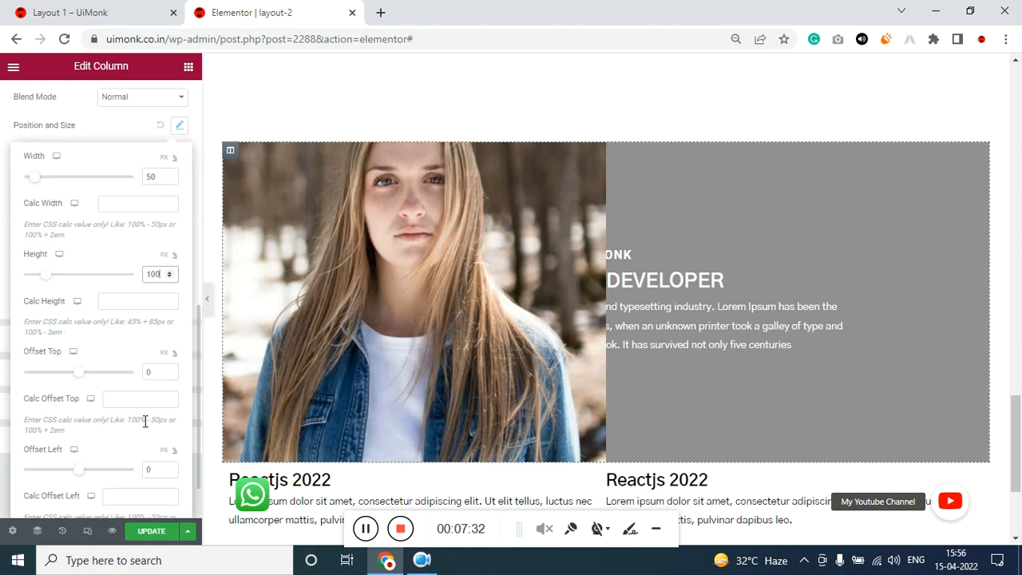
{"action": "left_click", "coordinate": [155, 469]}
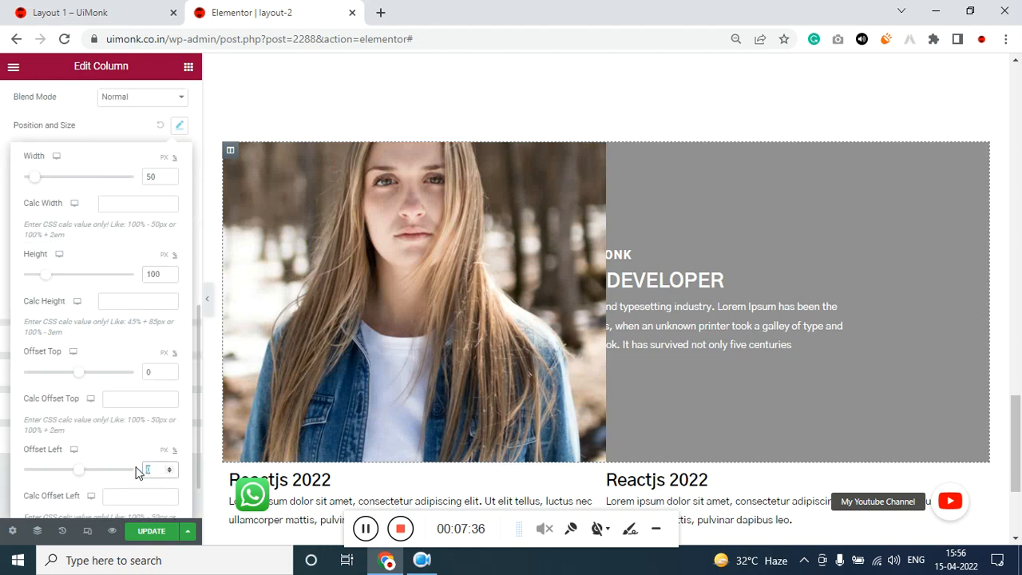
{"action": "type", "text": "50"}
{"action": "scroll", "coordinate": [148, 449], "scroll_direction": "down", "scroll_amount": 1}
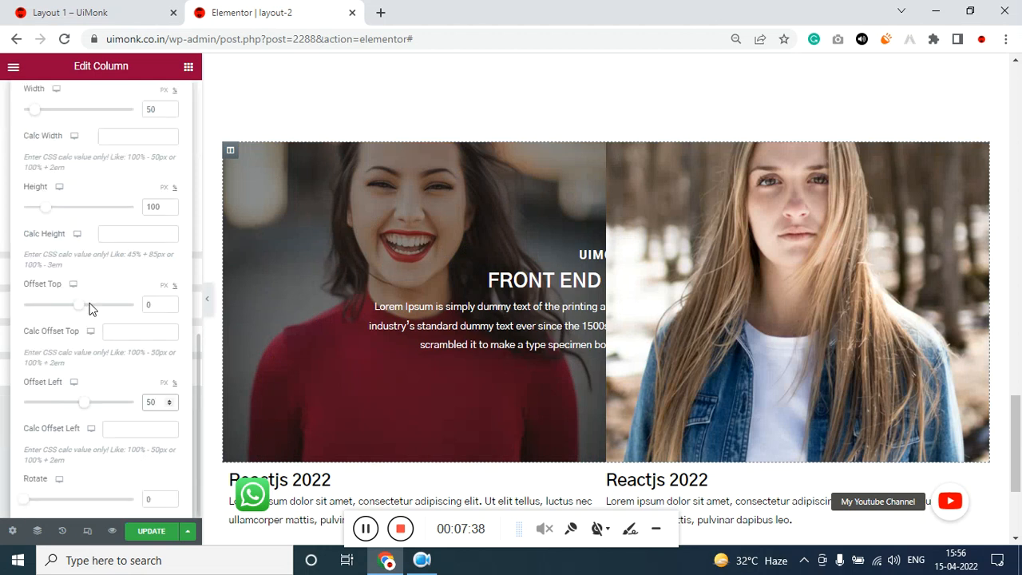
{"action": "scroll", "coordinate": [37, 312], "scroll_direction": "up", "scroll_amount": 3}
{"action": "left_click", "coordinate": [4, 210]}
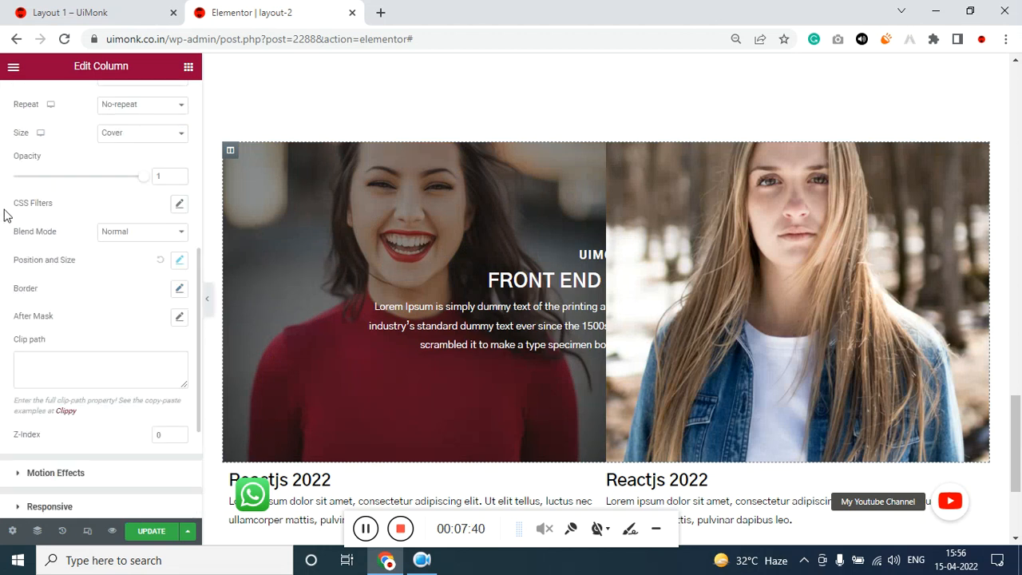
{"action": "scroll", "coordinate": [32, 255], "scroll_direction": "down", "scroll_amount": 2}
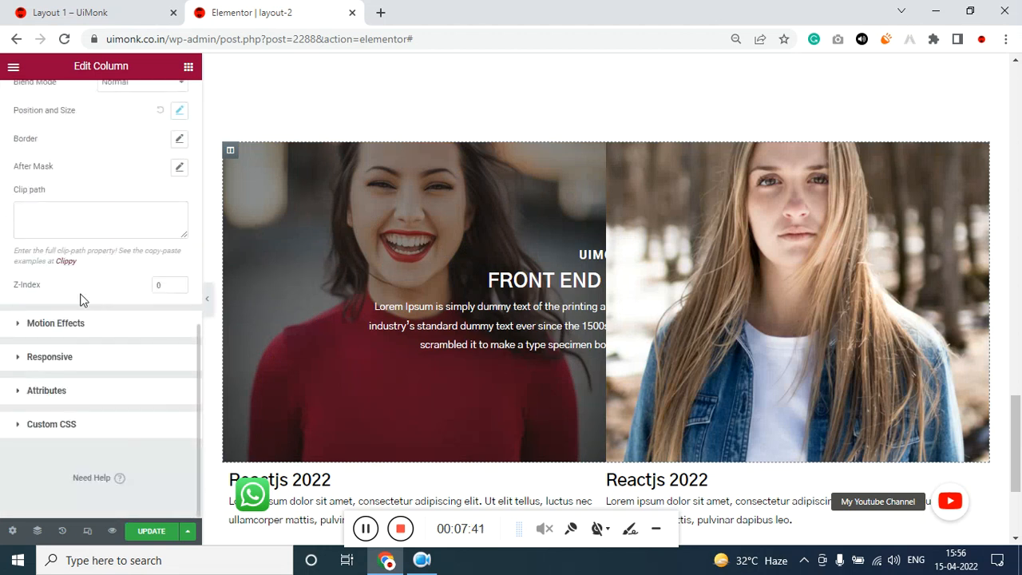
{"action": "left_click", "coordinate": [181, 289]}
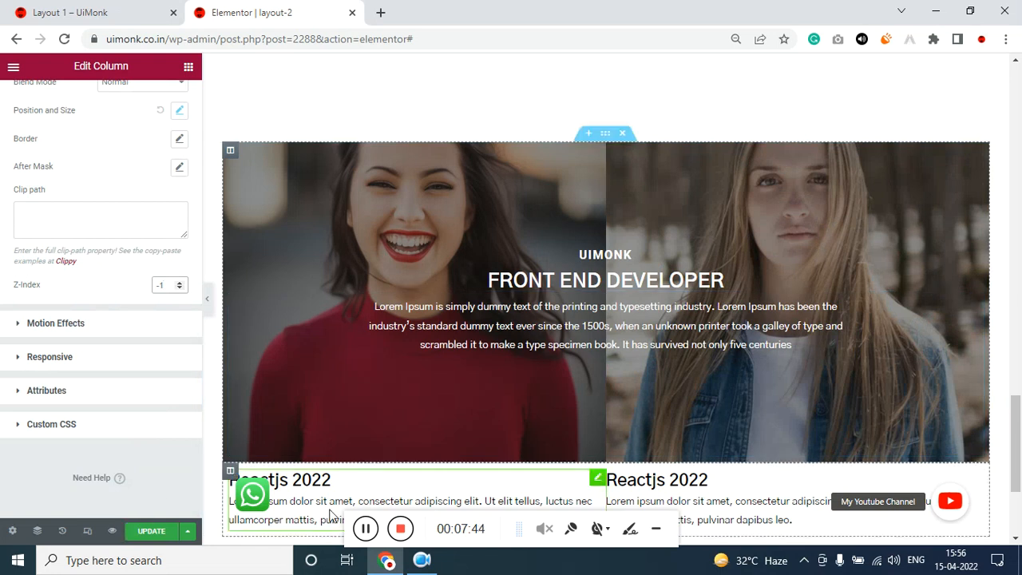
Step: Unlink the padding of the column holding the Reactjs 2022 boxes and set its top and bottom padding to 50 px
{"action": "scroll", "coordinate": [397, 436], "scroll_direction": "down", "scroll_amount": 2}
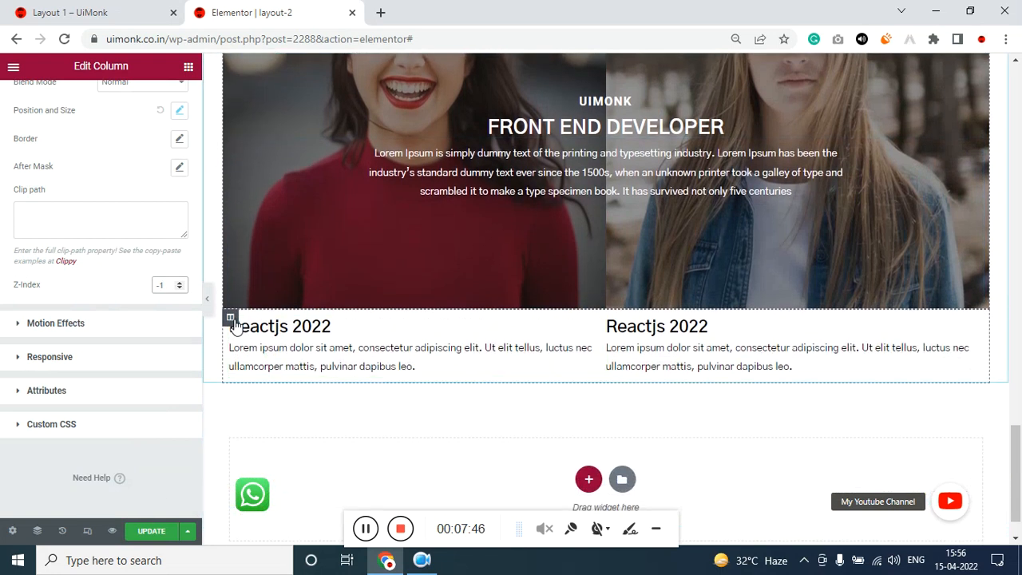
{"action": "left_click", "coordinate": [233, 318]}
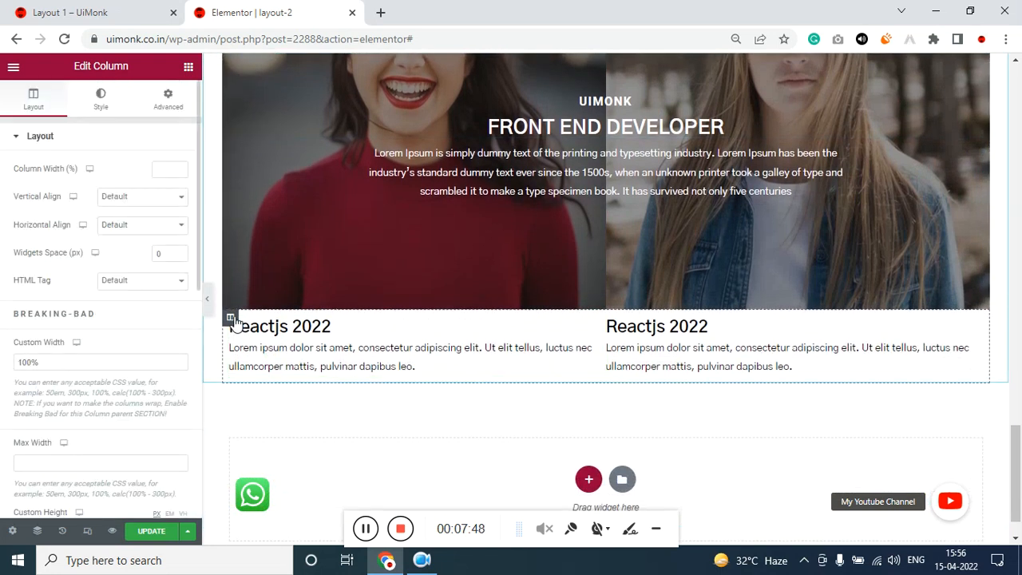
{"action": "left_click", "coordinate": [168, 108]}
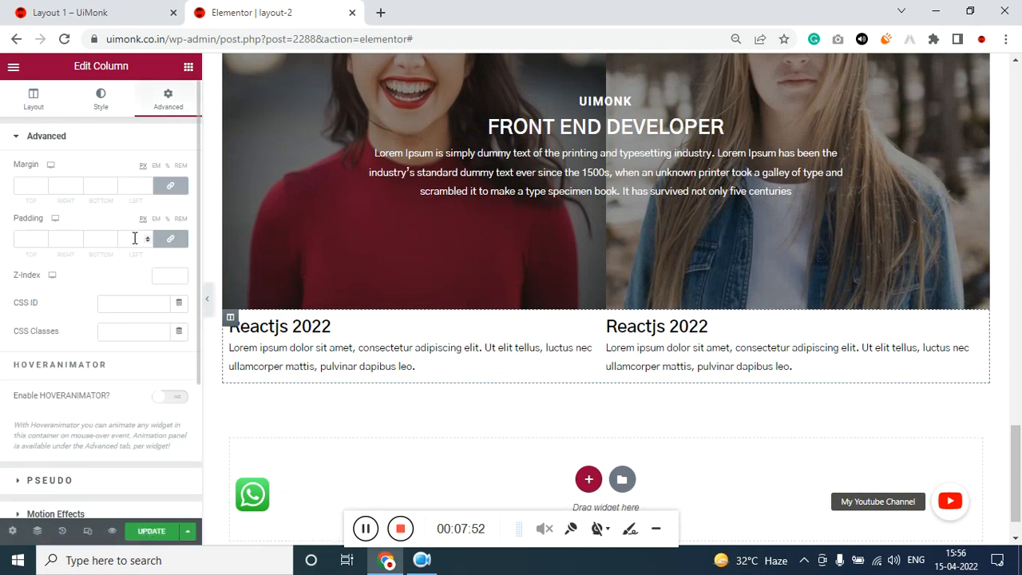
{"action": "left_click", "coordinate": [171, 242]}
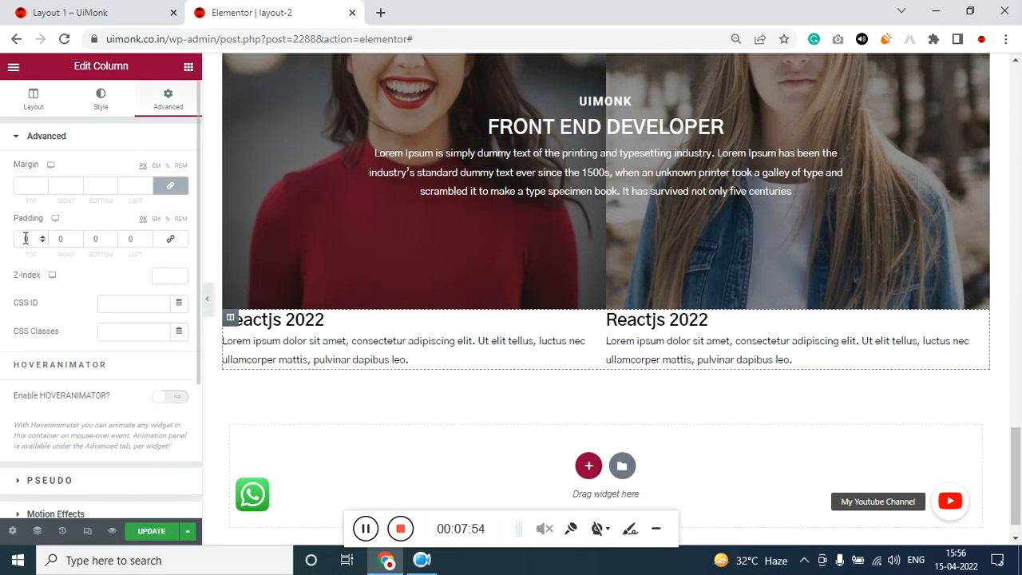
{"action": "left_click_drag", "start_coordinate": [32, 238], "coordinate": [21, 238]}
{"action": "type", "text": "50"}
{"action": "key", "text": "Tab"}
{"action": "key", "text": "Tab"}
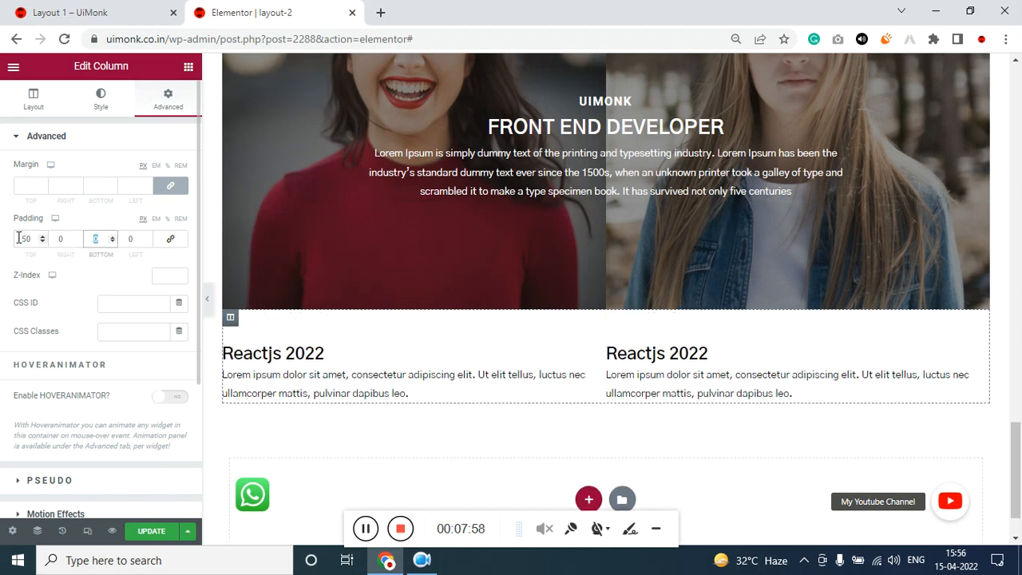
{"action": "type", "text": "50"}
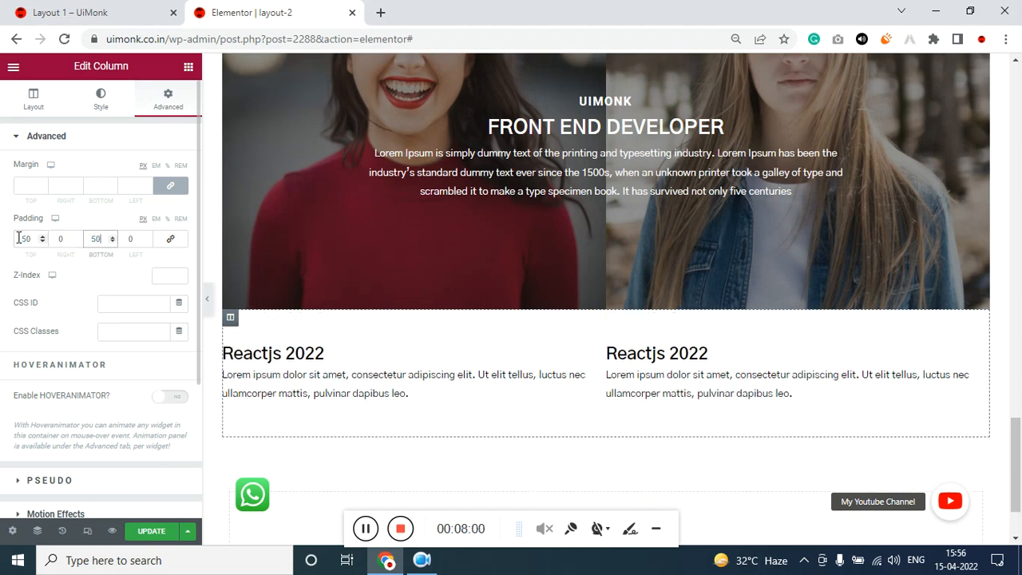
Step: Set the Reactjs column's right and left padding to 30 px
{"action": "left_click_drag", "start_coordinate": [62, 239], "coordinate": [45, 241]}
{"action": "type", "text": "20"}
{"action": "key", "text": "Tab"}
{"action": "key", "text": "Tab"}
{"action": "type", "text": "20"}
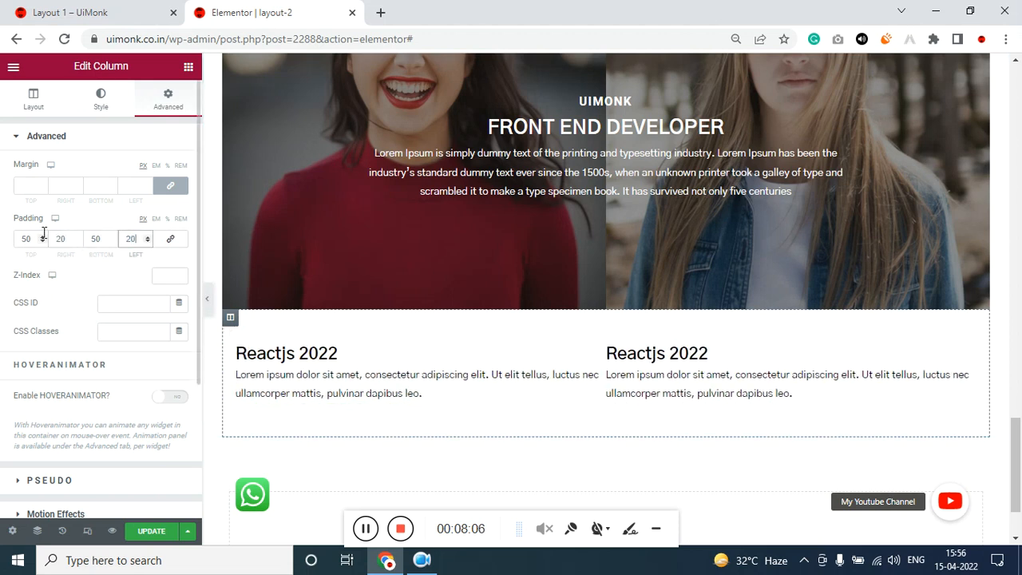
{"action": "key", "text": "BackSpace"}
{"action": "key", "text": "BackSpace"}
{"action": "type", "text": "30"}
{"action": "key", "text": "shift+Tab"}
{"action": "key", "text": "shift+Tab"}
{"action": "type", "text": "30"}
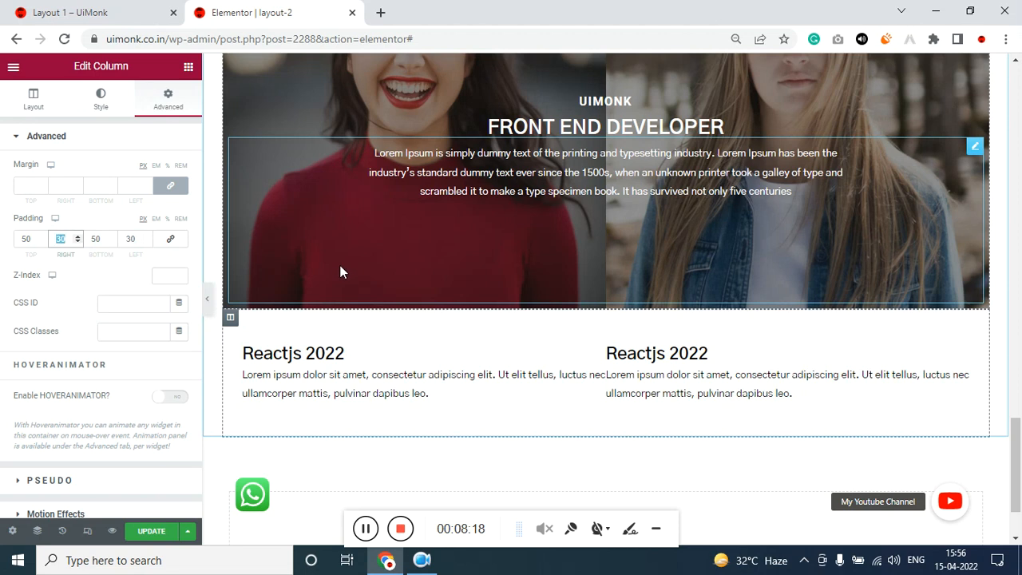
Step: Link the Reactjs column's padding values and set them all to 0
{"action": "left_click", "coordinate": [171, 239]}
{"action": "double_click", "coordinate": [130, 240]}
{"action": "type", "text": "0"}
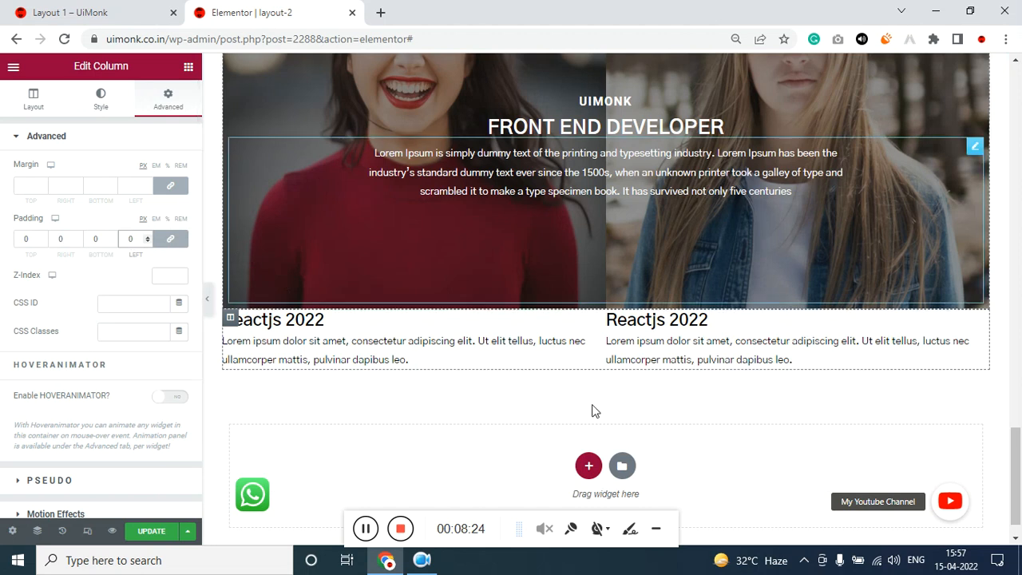
Step: Set the padding of the first Reactjs 2022 icon box to 30 px on all sides
{"action": "left_click", "coordinate": [596, 321]}
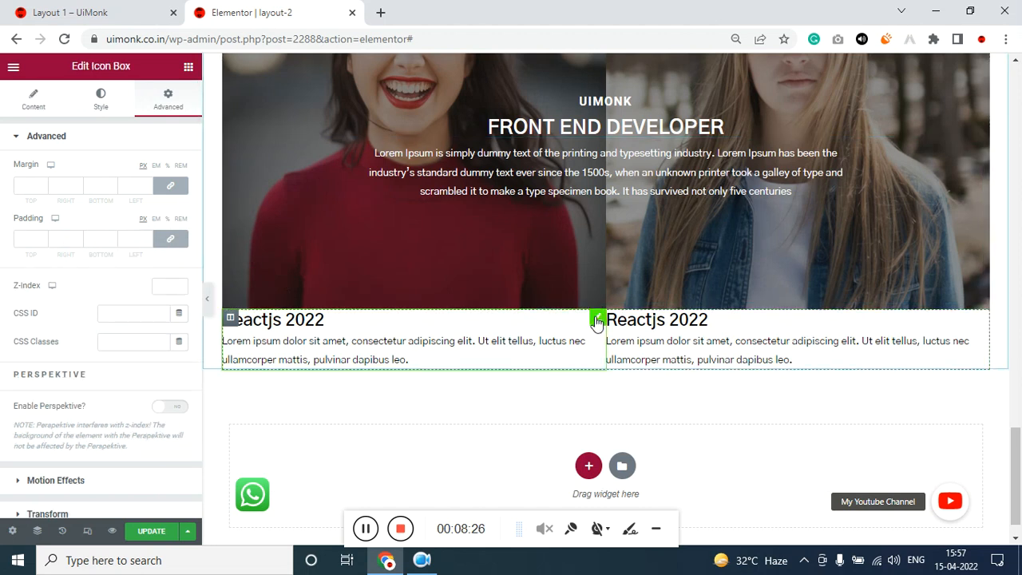
{"action": "left_click", "coordinate": [26, 236]}
{"action": "type", "text": "30"}
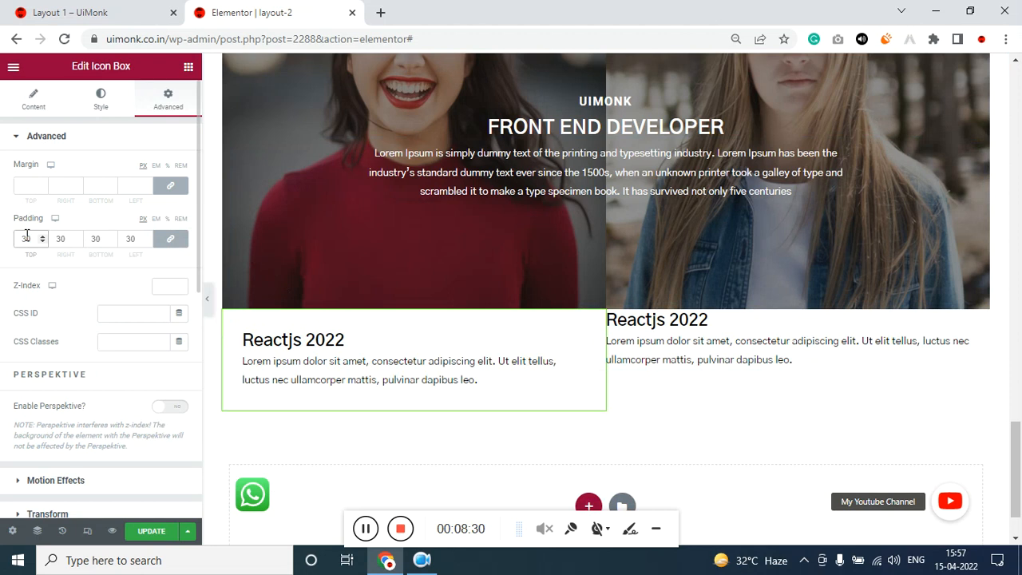
Step: Set the padding of the second Reactjs 2022 icon box to 30 px on all sides
{"action": "left_click", "coordinate": [981, 324]}
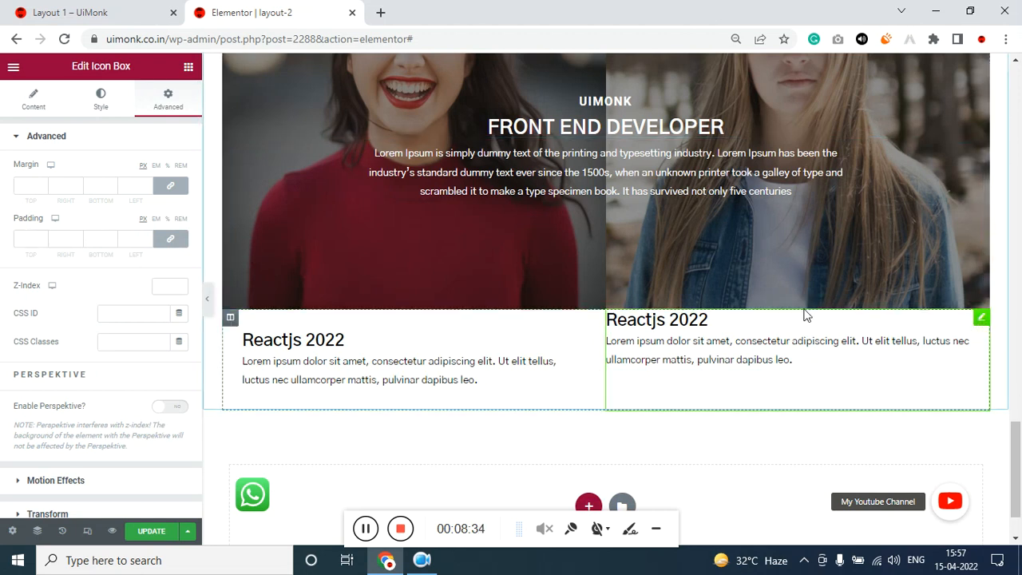
{"action": "left_click", "coordinate": [24, 241]}
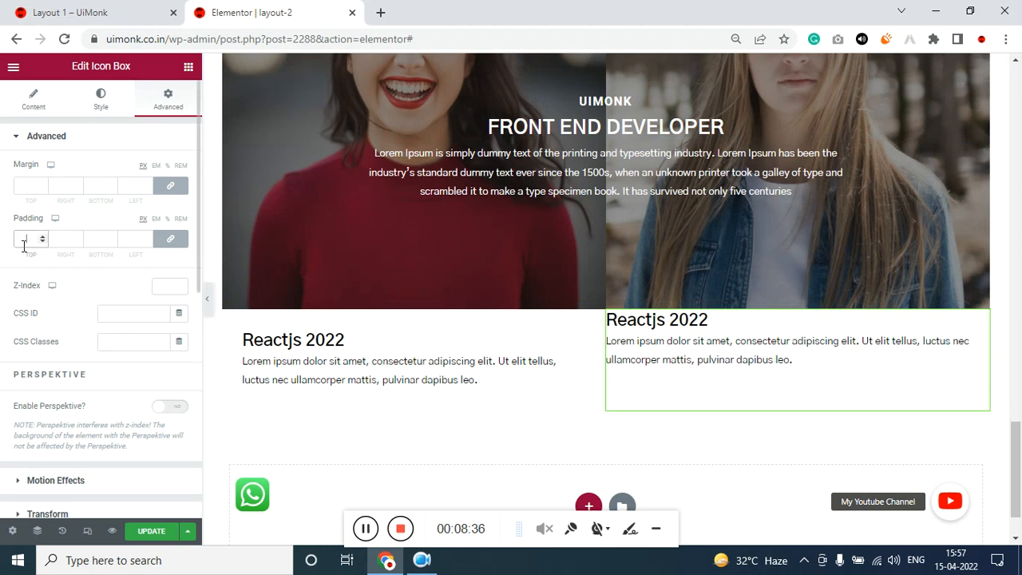
{"action": "type", "text": "30"}
Step: Set the margin of the second Reactjs 2022 icon box to 2 px on all sides
{"action": "left_click", "coordinate": [27, 186]}
{"action": "type", "text": "1"}
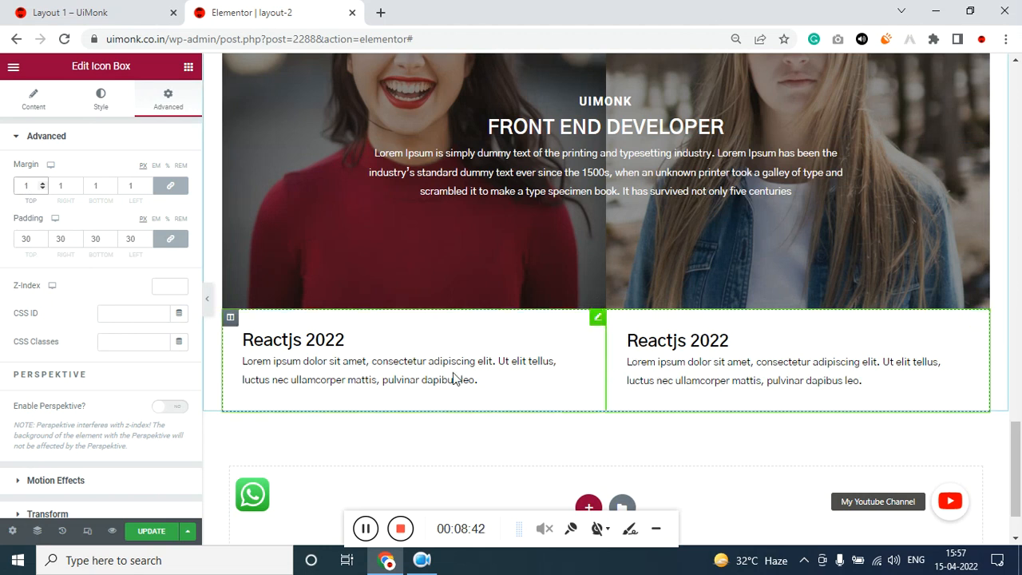
{"action": "key", "text": "BackSpace"}
{"action": "type", "text": "5"}
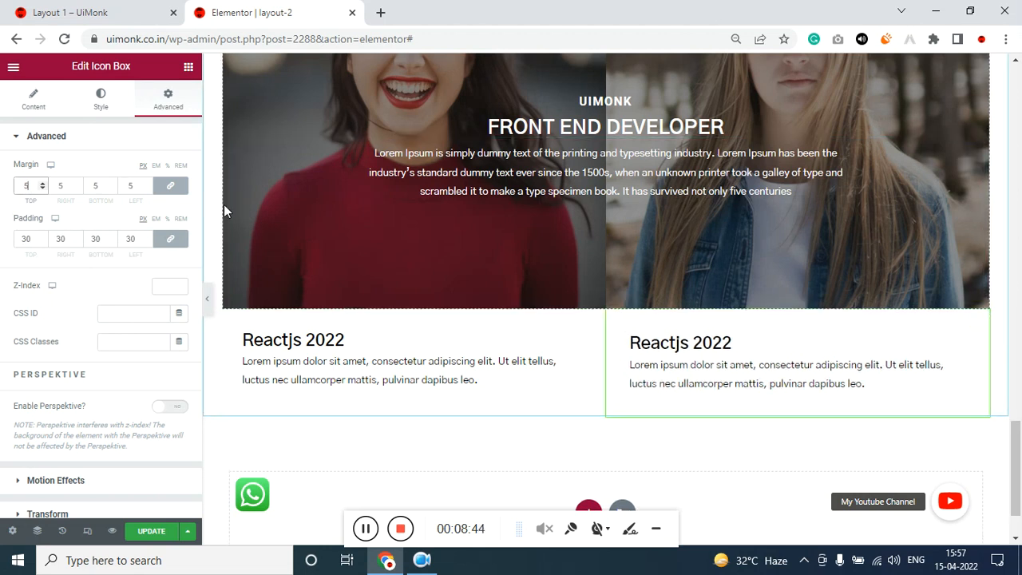
{"action": "type", "text": "2"}
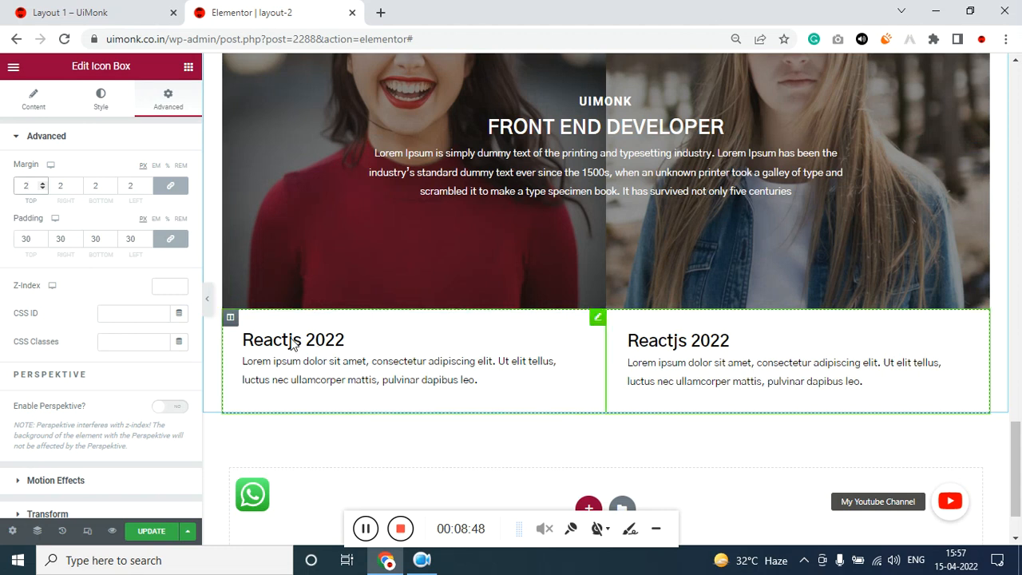
Step: Unlink the margins of the column holding the Reactjs boxes and set its top margin to -60 px
{"action": "left_click", "coordinate": [231, 319]}
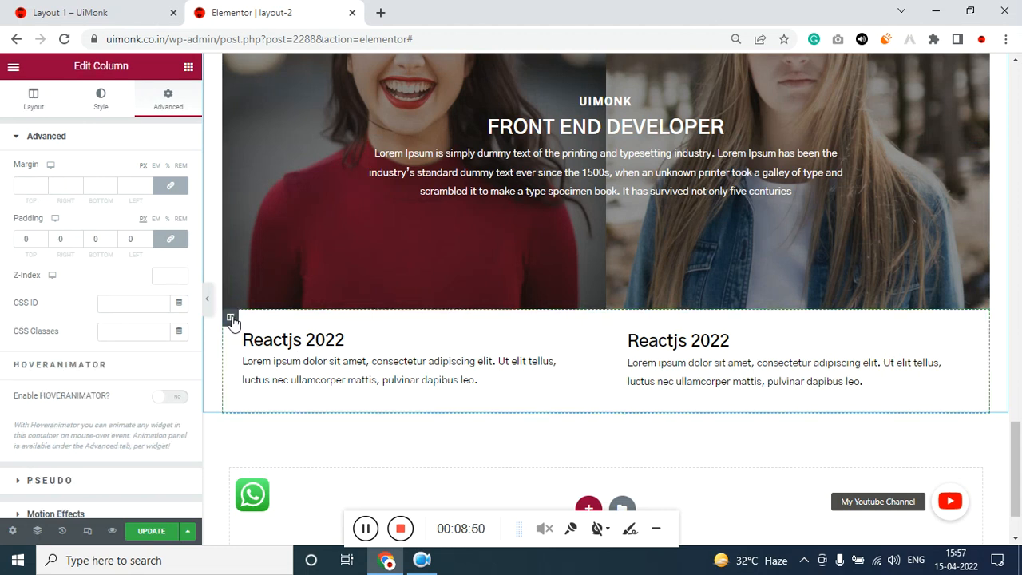
{"action": "left_click", "coordinate": [30, 185]}
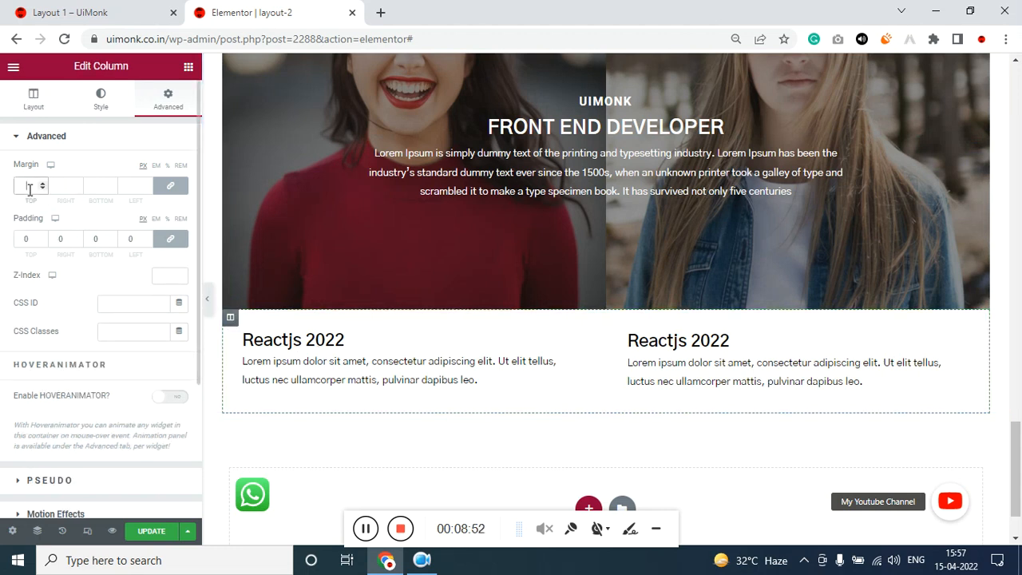
{"action": "left_click", "coordinate": [166, 189]}
{"action": "left_click_drag", "start_coordinate": [33, 188], "coordinate": [13, 192]}
{"action": "type", "text": "50"}
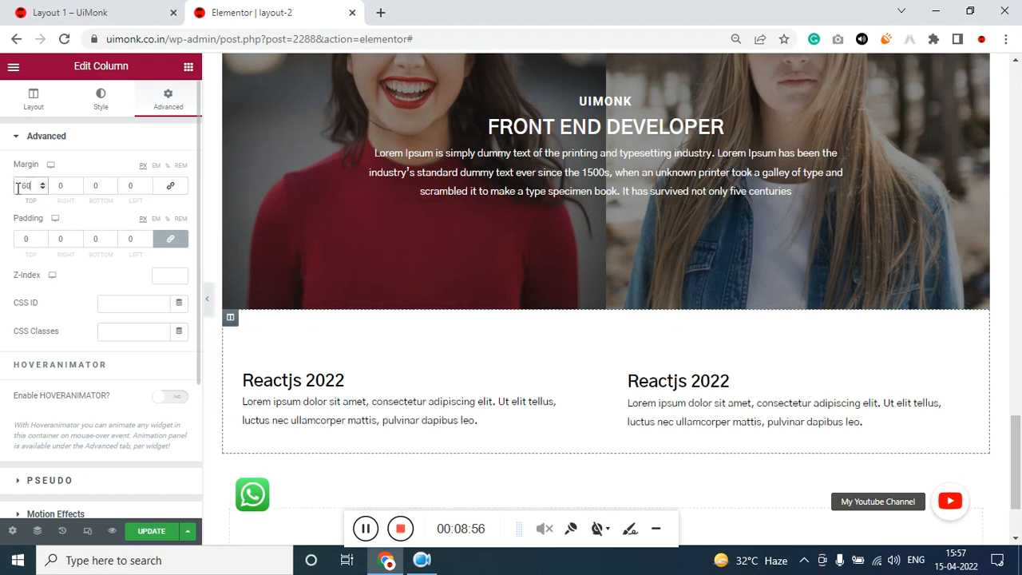
{"action": "type", "text": "-"}
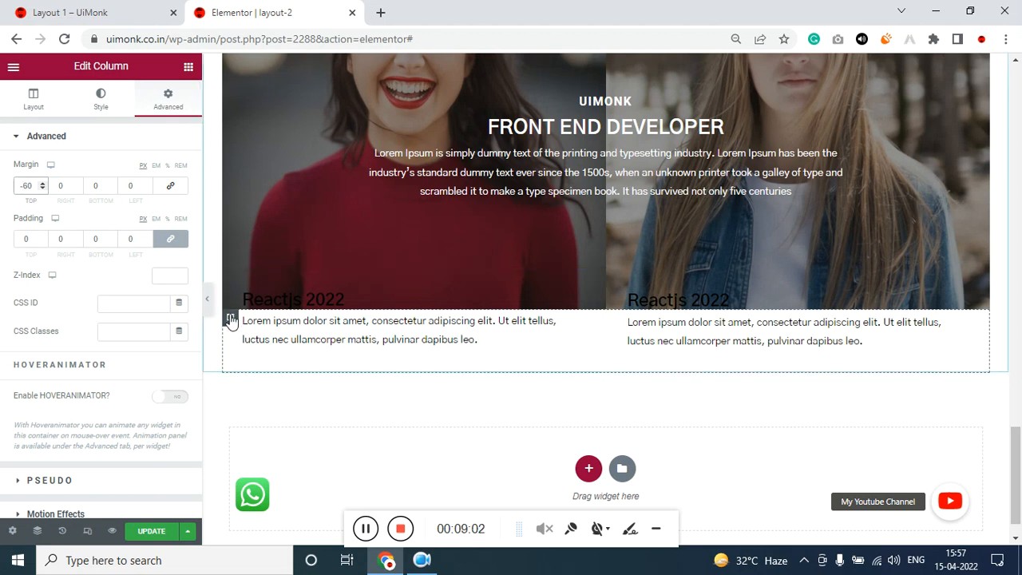
Step: Try a classic background in white (#FFFFFF) on the column holding the Reactjs boxes
{"action": "left_click", "coordinate": [101, 110]}
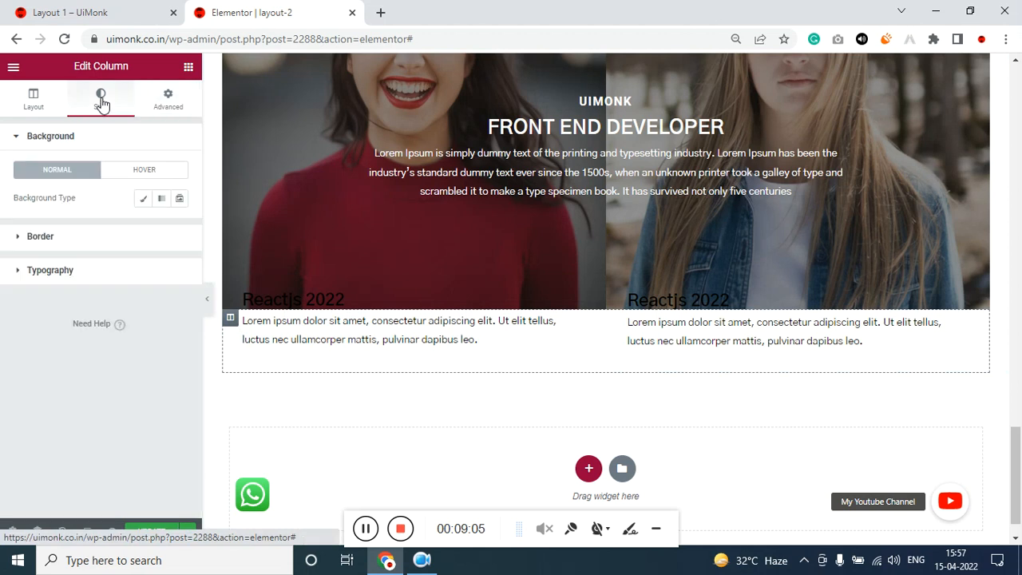
{"action": "left_click", "coordinate": [143, 202]}
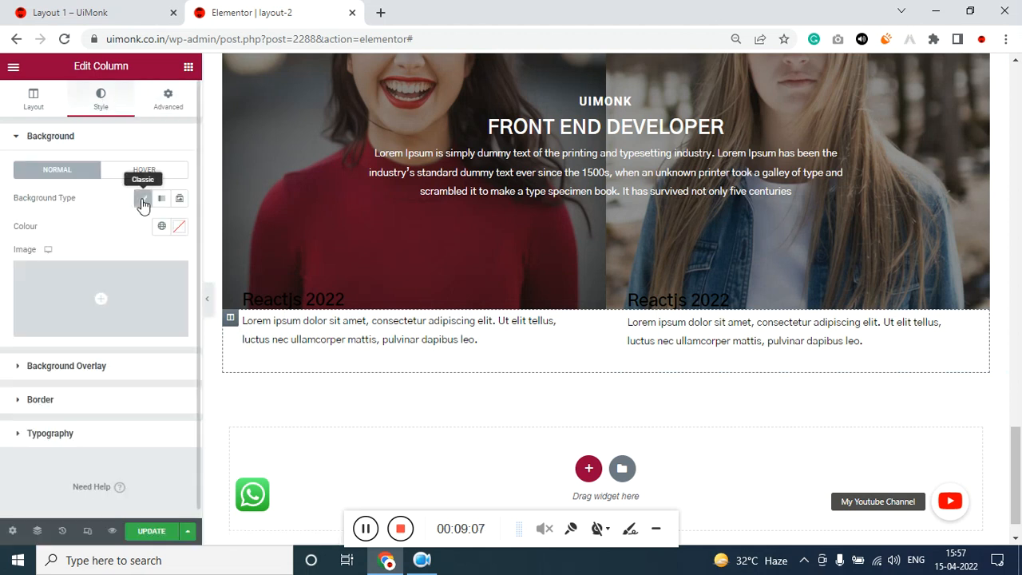
{"action": "left_click", "coordinate": [178, 230]}
{"action": "type", "text": "#FFFFFF"}
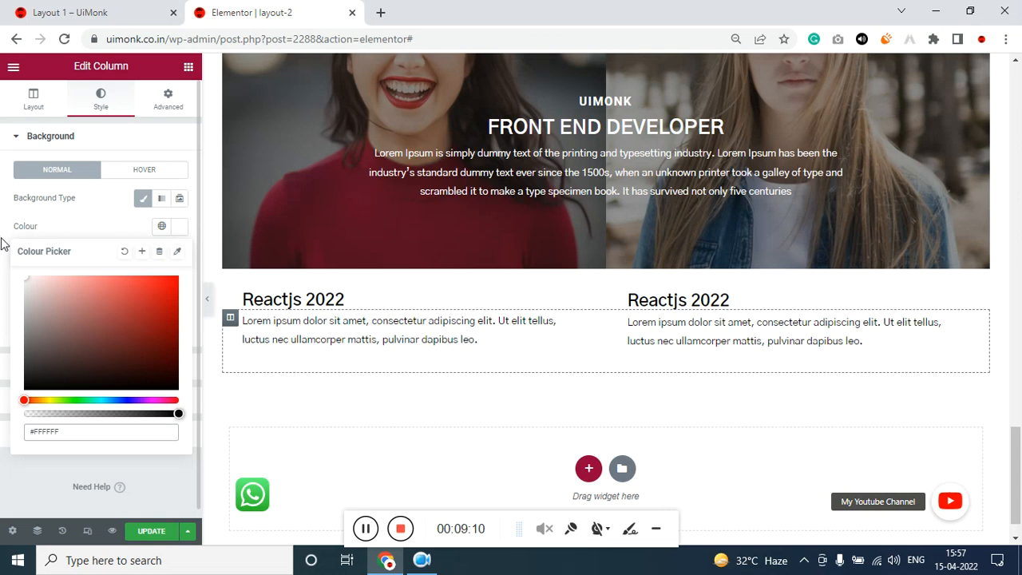
{"action": "left_click", "coordinate": [2, 301]}
{"action": "scroll", "coordinate": [331, 422], "scroll_direction": "up", "scroll_amount": 2}
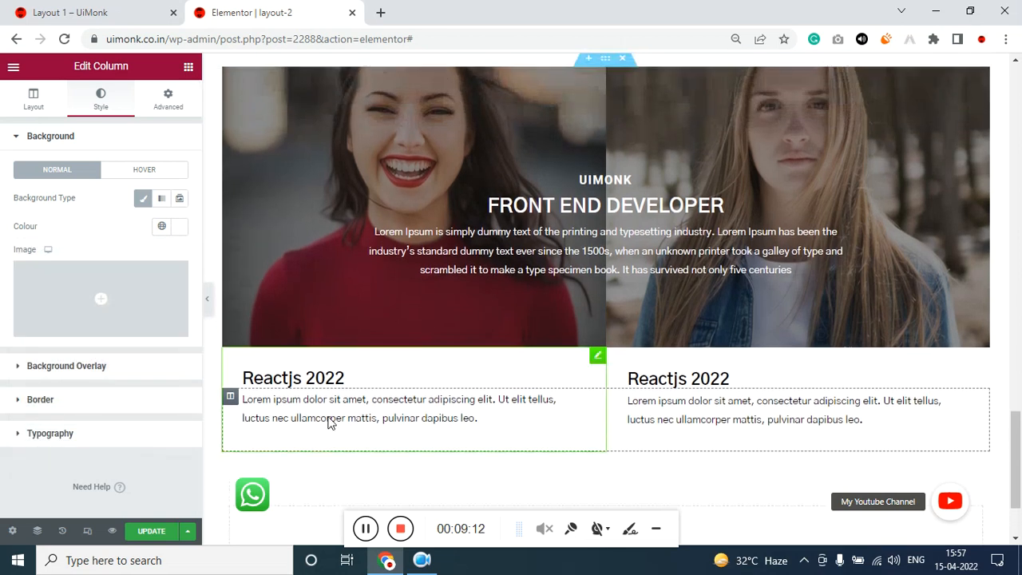
{"action": "scroll", "coordinate": [357, 377], "scroll_direction": "down", "scroll_amount": 1}
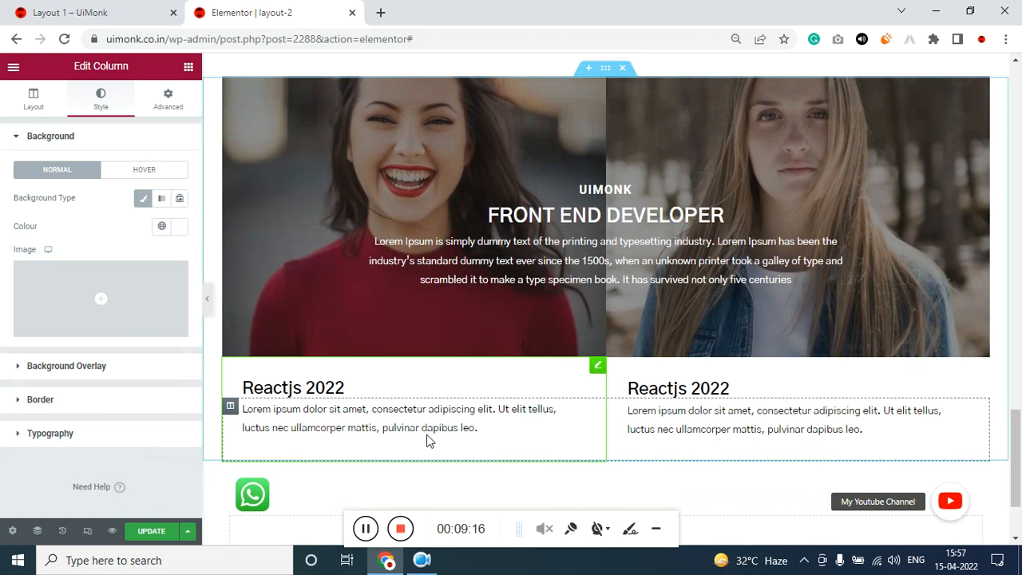
Step: Clear the background colour of the column holding the Reactjs boxes
{"action": "left_click", "coordinate": [178, 229]}
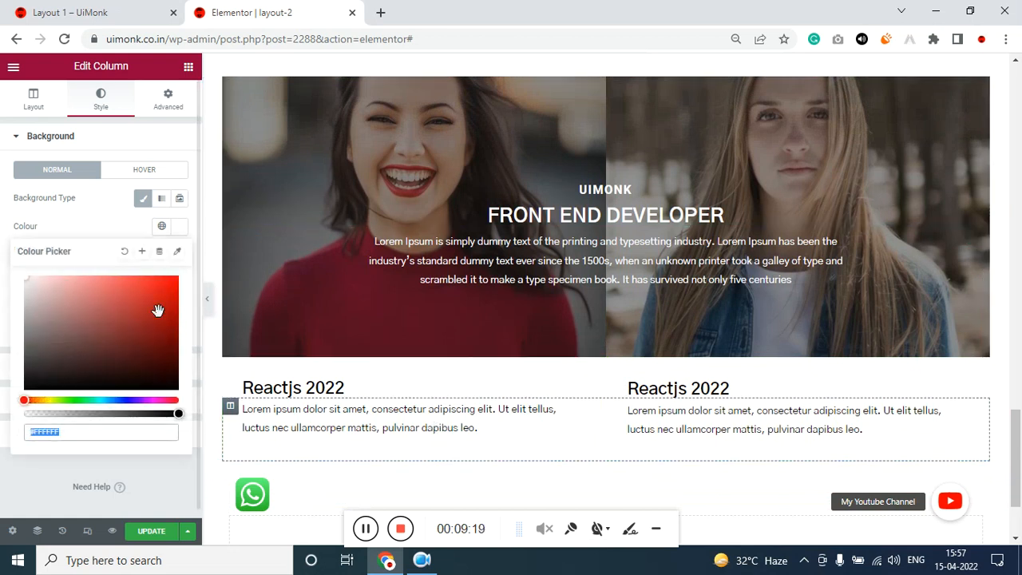
{"action": "left_click", "coordinate": [159, 252]}
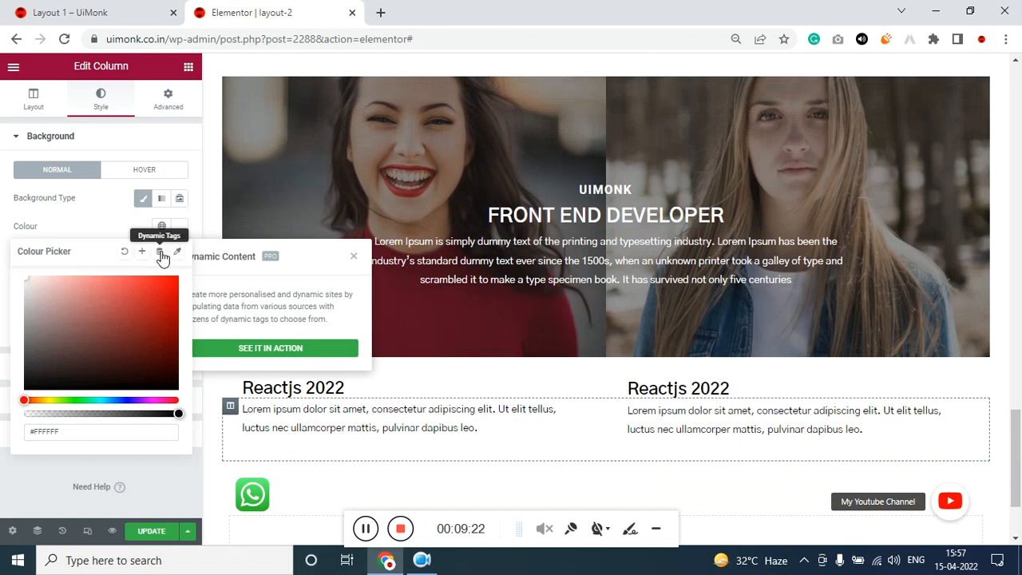
{"action": "left_click", "coordinate": [354, 259]}
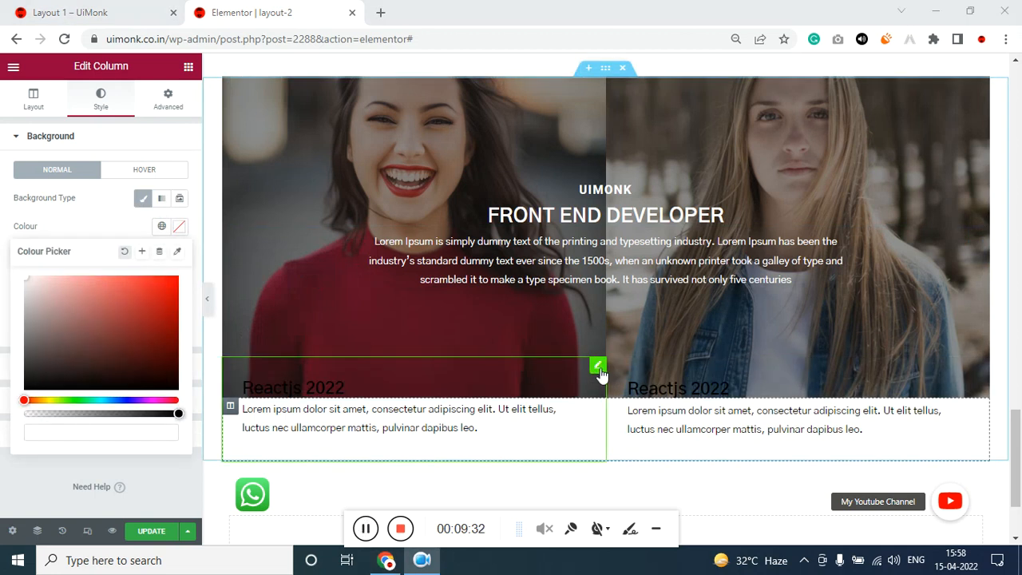
Step: Look through the style and content settings of the first Reactjs 2022 icon box for a background option
{"action": "left_click", "coordinate": [600, 369]}
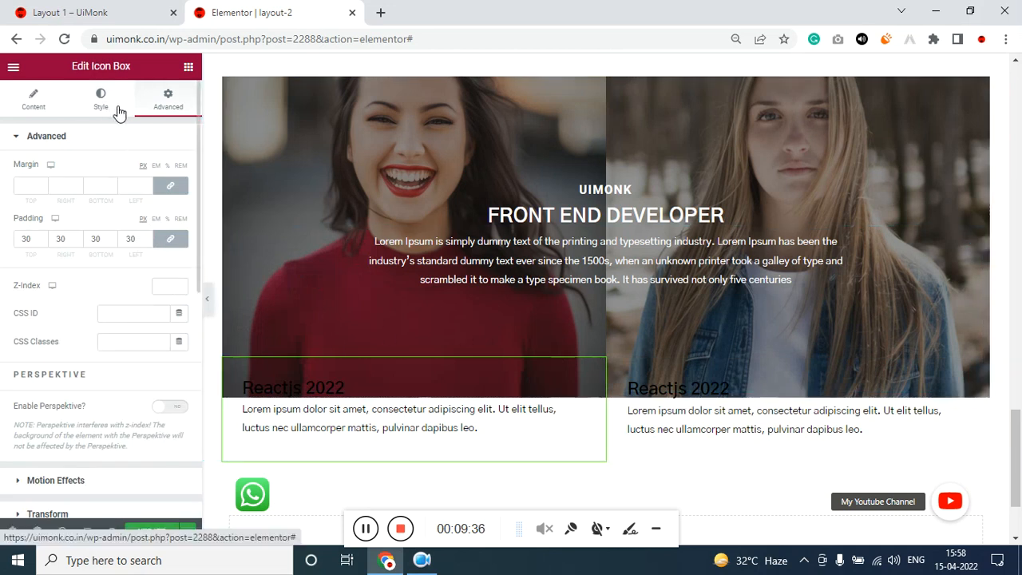
{"action": "left_click", "coordinate": [111, 107]}
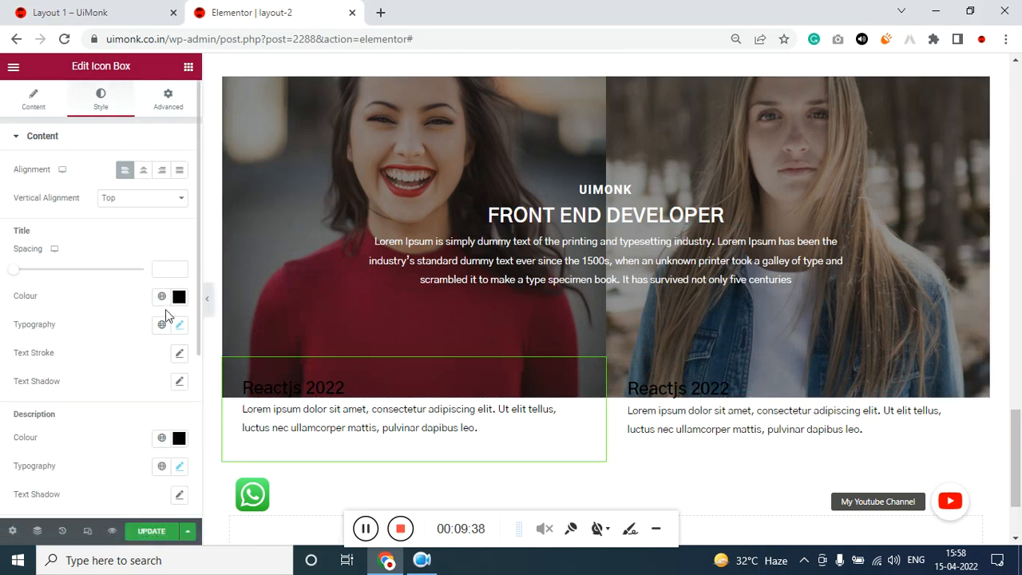
{"action": "scroll", "coordinate": [50, 264], "scroll_direction": "down", "scroll_amount": 3}
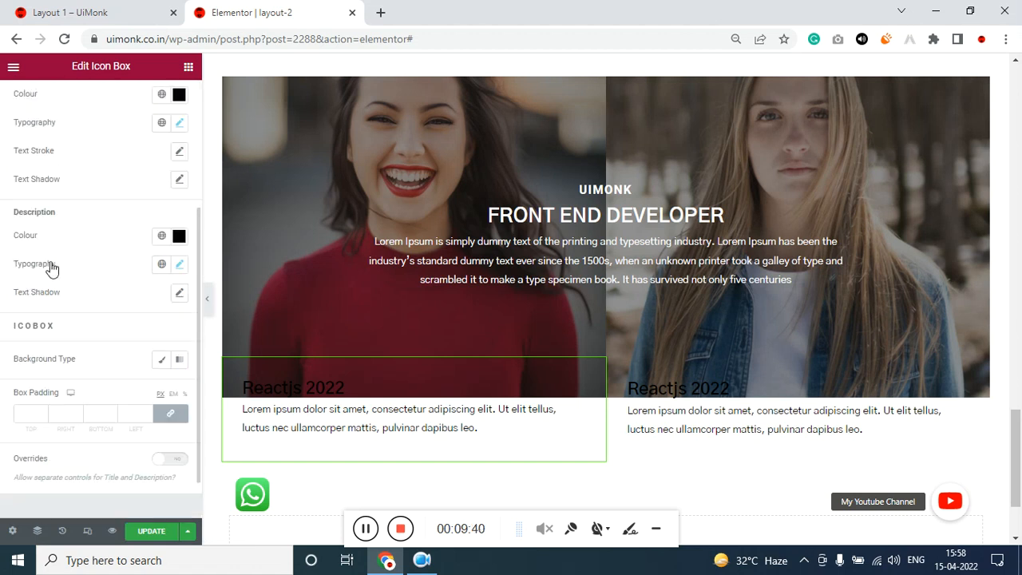
{"action": "scroll", "coordinate": [84, 303], "scroll_direction": "up", "scroll_amount": 3}
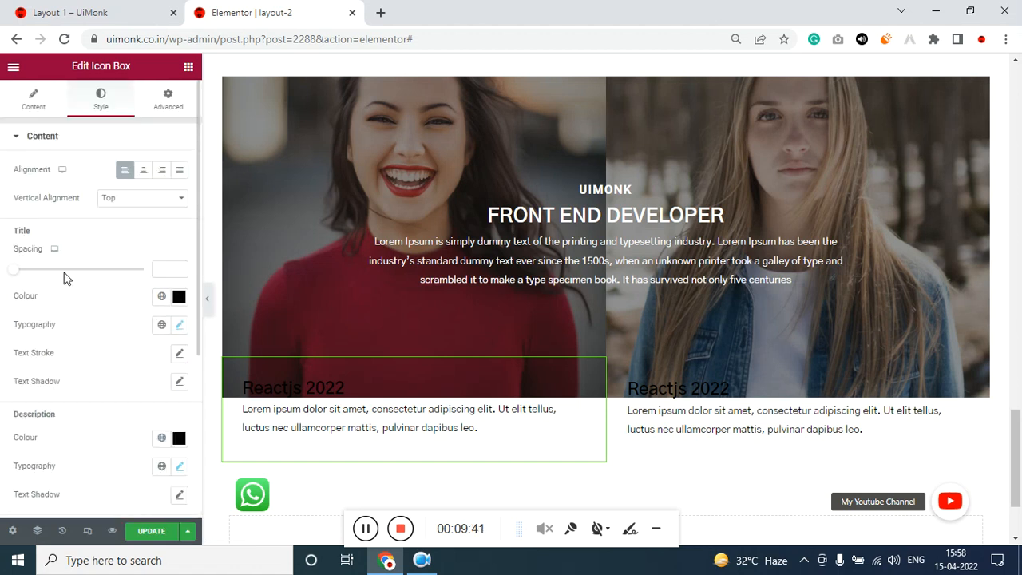
{"action": "left_click", "coordinate": [17, 137]}
{"action": "left_click", "coordinate": [29, 104]}
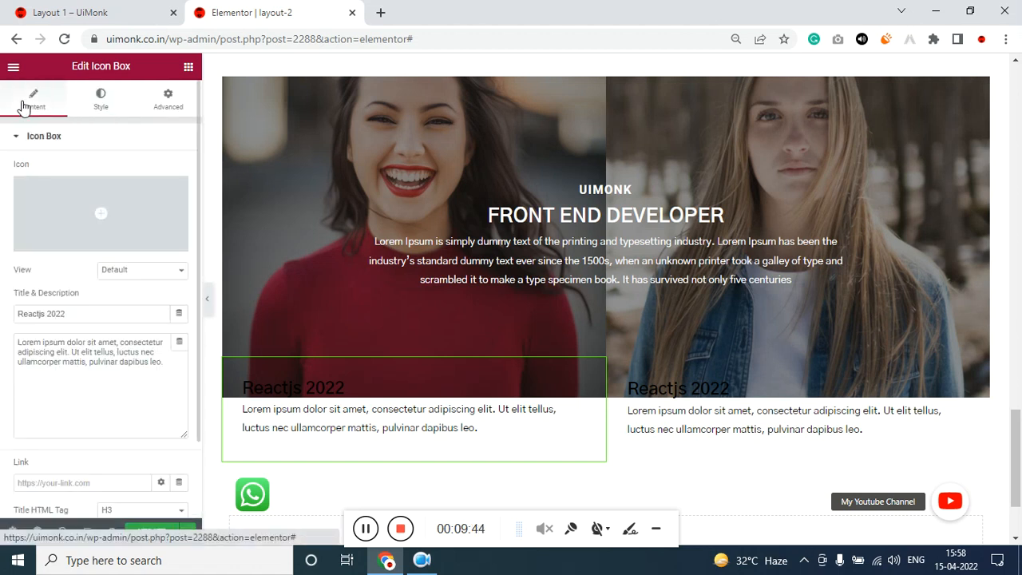
{"action": "scroll", "coordinate": [56, 320], "scroll_direction": "down", "scroll_amount": 1}
{"action": "scroll", "coordinate": [57, 329], "scroll_direction": "up", "scroll_amount": 1}
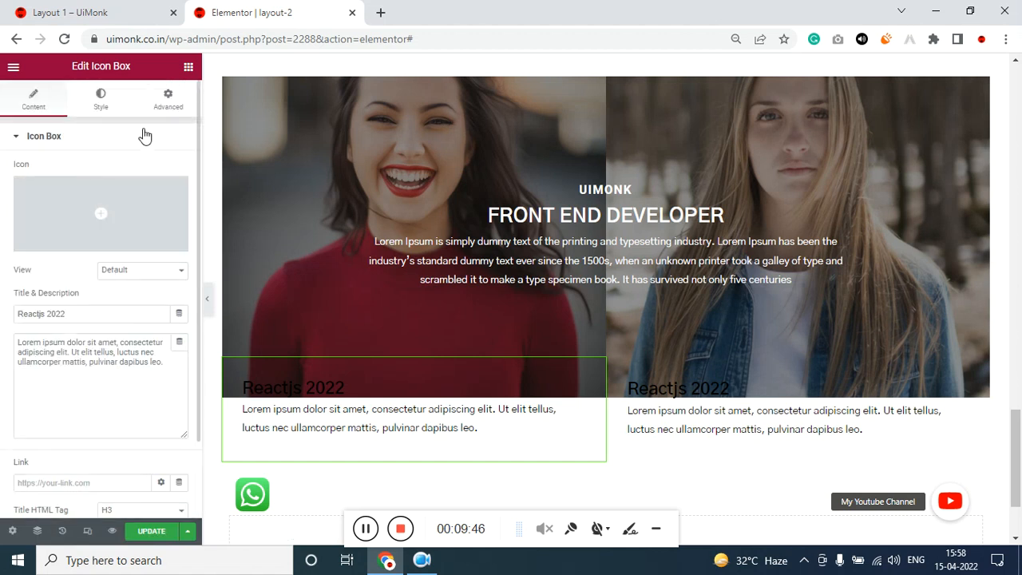
Step: Give the first Reactjs 2022 icon box a classic background in white (#FFFFFF)
{"action": "left_click", "coordinate": [160, 102]}
{"action": "scroll", "coordinate": [43, 352], "scroll_direction": "down", "scroll_amount": 2}
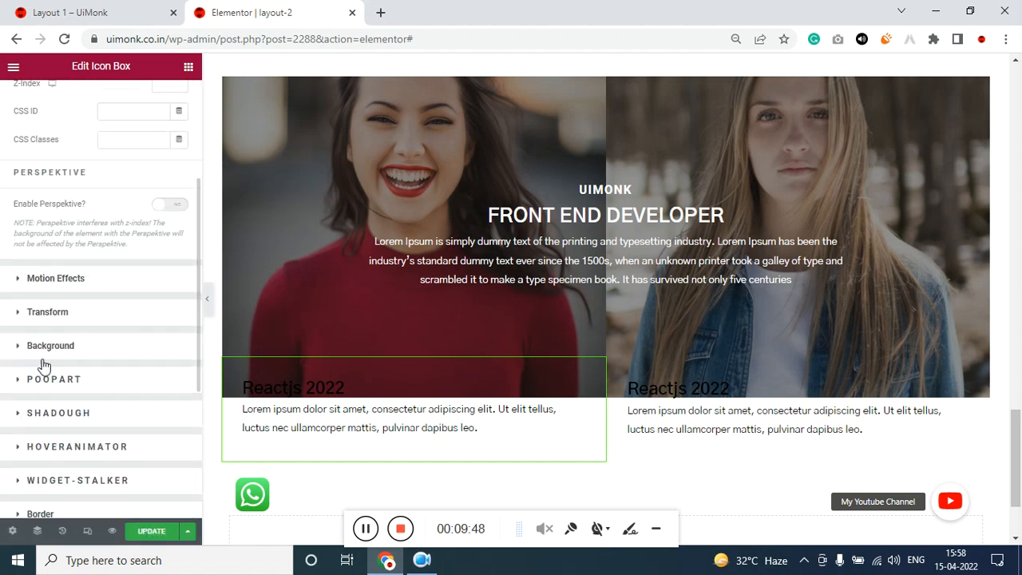
{"action": "scroll", "coordinate": [41, 279], "scroll_direction": "down", "scroll_amount": 2}
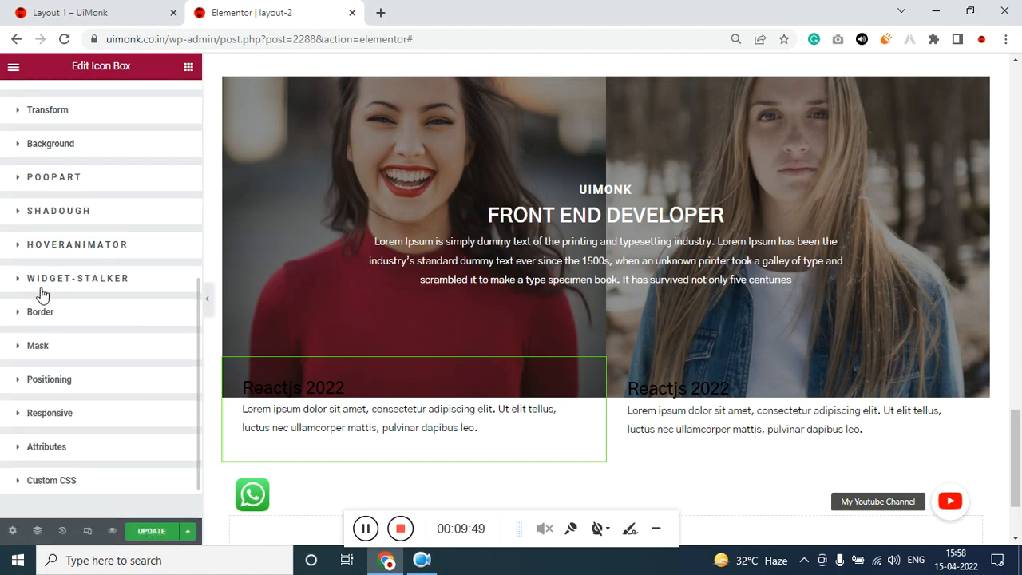
{"action": "left_click", "coordinate": [53, 145]}
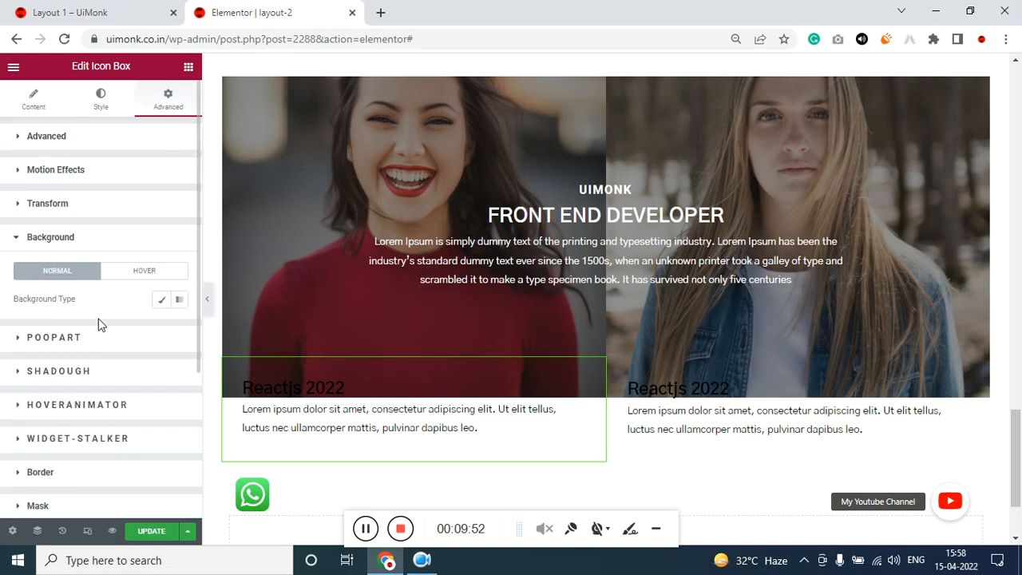
{"action": "left_click", "coordinate": [161, 298]}
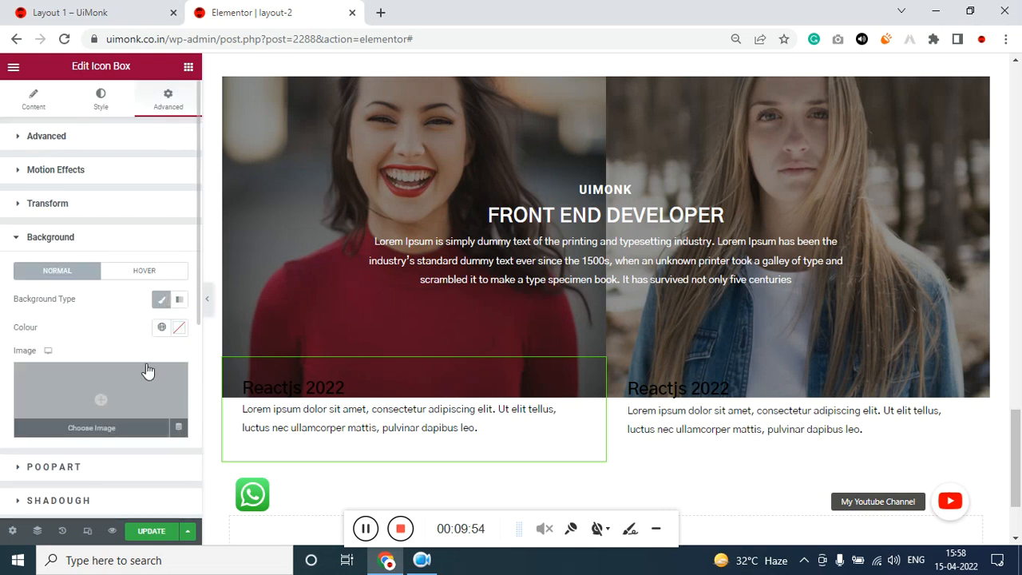
{"action": "left_click", "coordinate": [178, 329]}
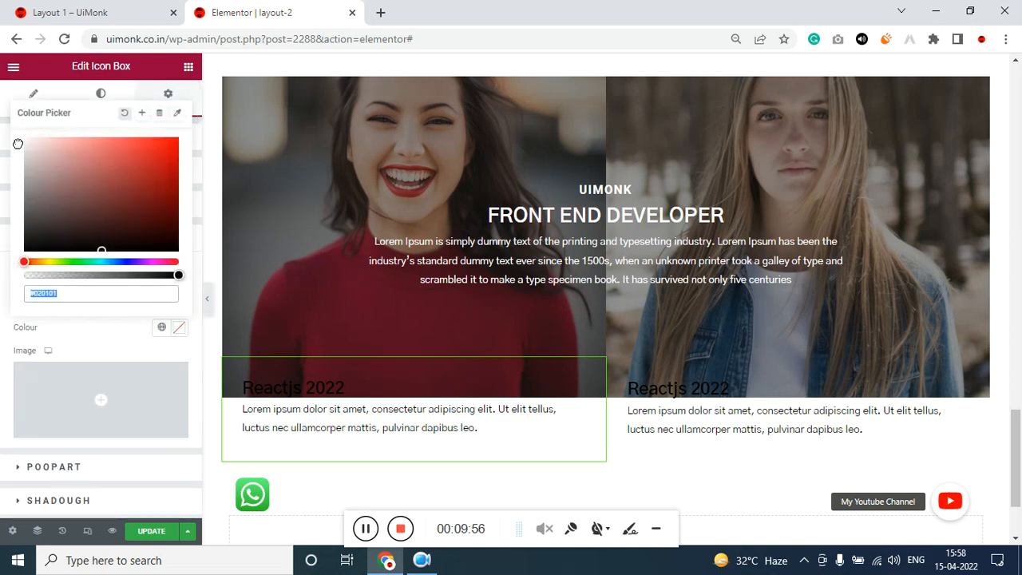
{"action": "left_click", "coordinate": [25, 139]}
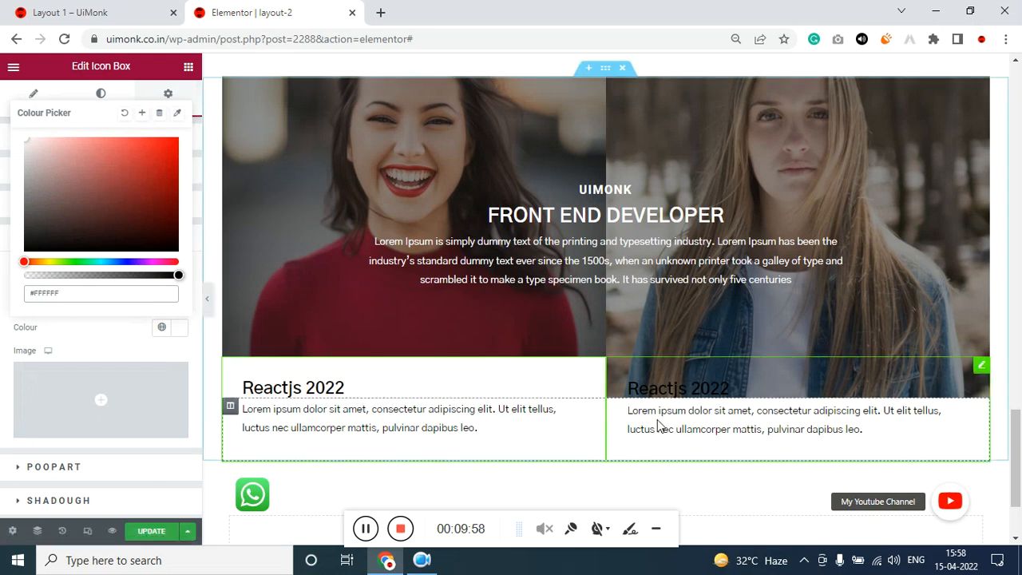
Step: Give the second Reactjs 2022 icon box a classic background in white (#FFFFFF)
{"action": "left_click", "coordinate": [982, 367]}
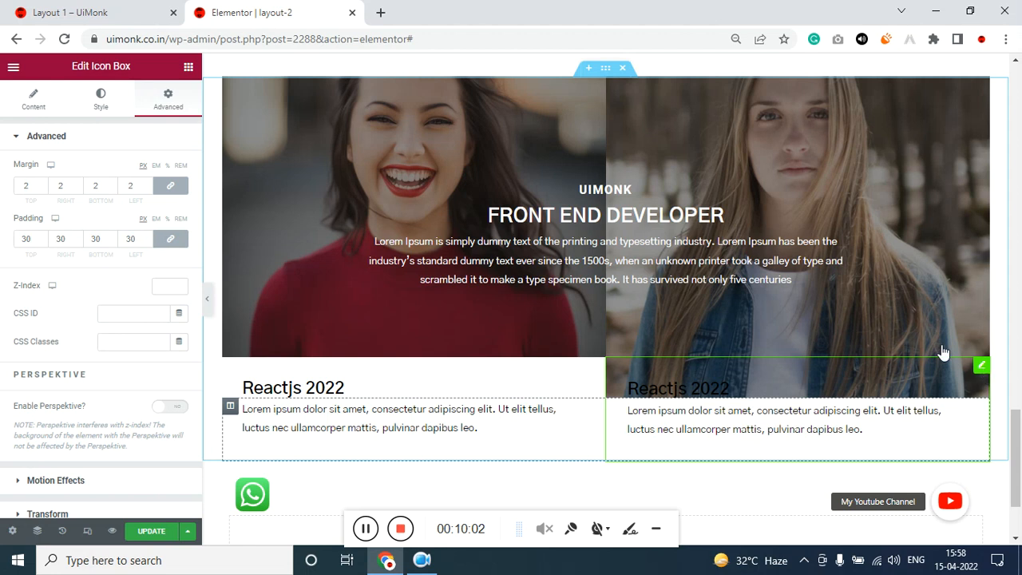
{"action": "scroll", "coordinate": [86, 432], "scroll_direction": "down", "scroll_amount": 3}
{"action": "scroll", "coordinate": [87, 438], "scroll_direction": "down", "scroll_amount": 5}
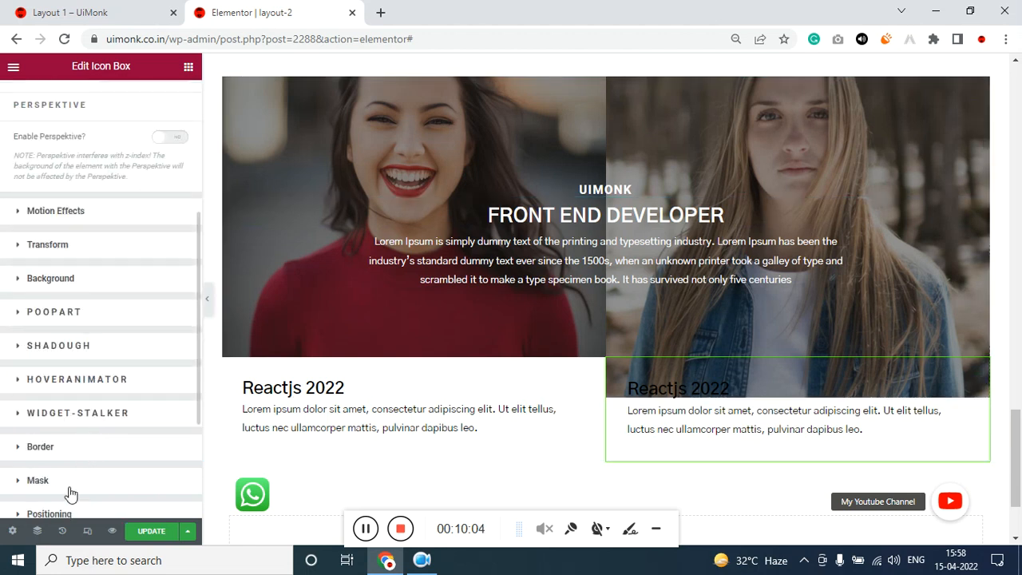
{"action": "scroll", "coordinate": [70, 455], "scroll_direction": "down", "scroll_amount": 3}
{"action": "scroll", "coordinate": [69, 427], "scroll_direction": "up", "scroll_amount": 3}
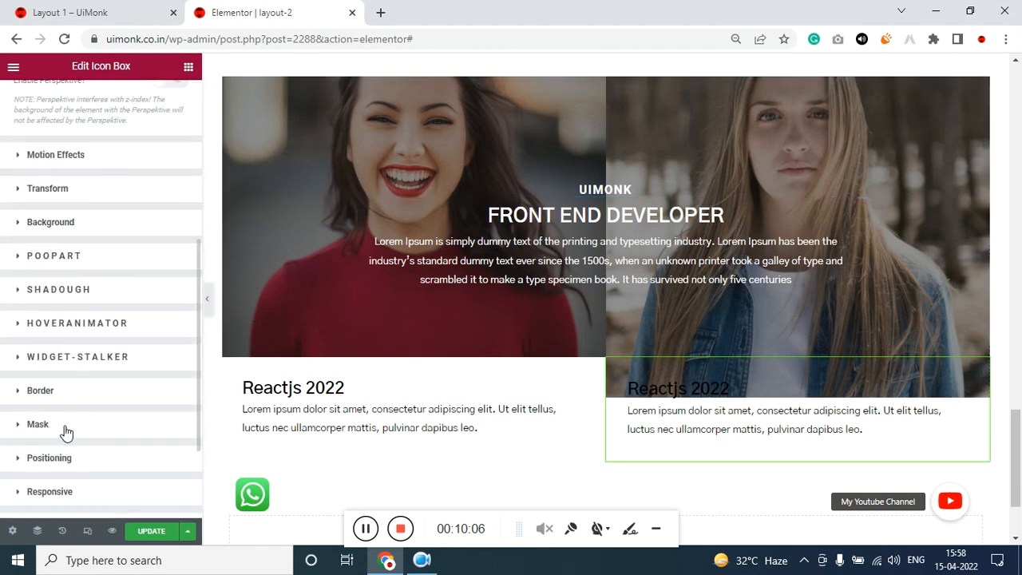
{"action": "left_click", "coordinate": [65, 228]}
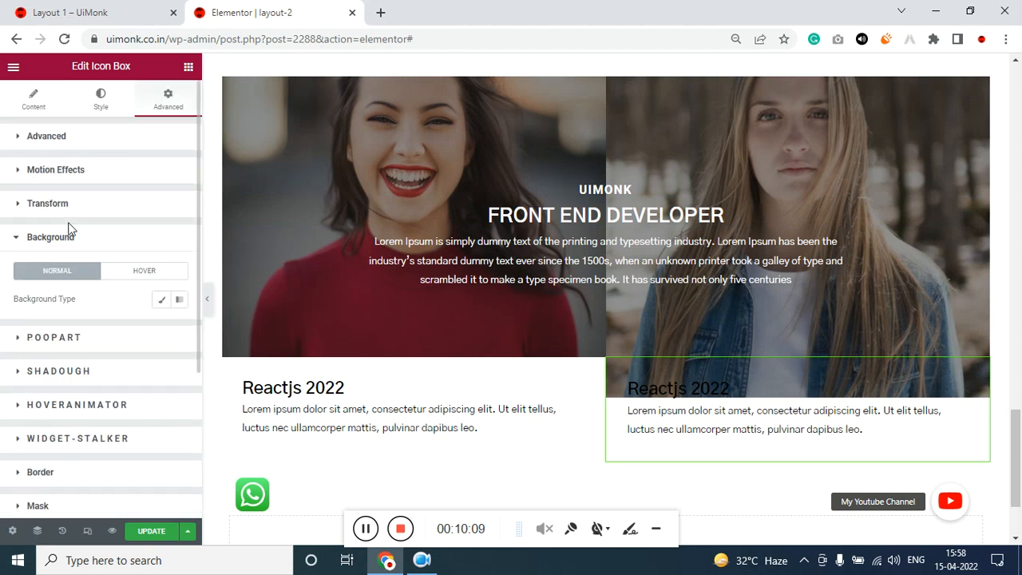
{"action": "left_click", "coordinate": [162, 300]}
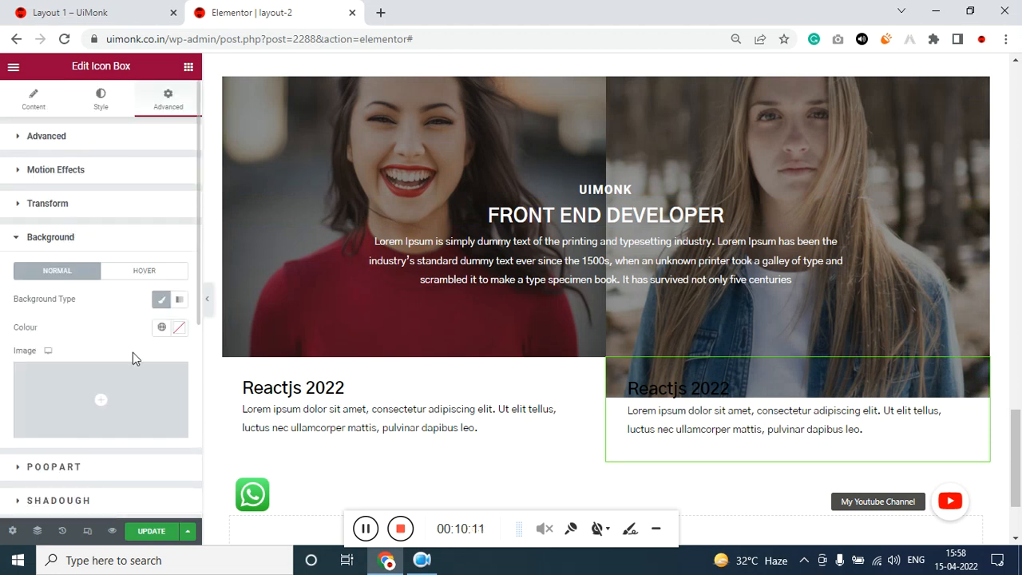
{"action": "left_click", "coordinate": [178, 329]}
{"action": "left_click_drag", "start_coordinate": [90, 229], "coordinate": [4, 103]}
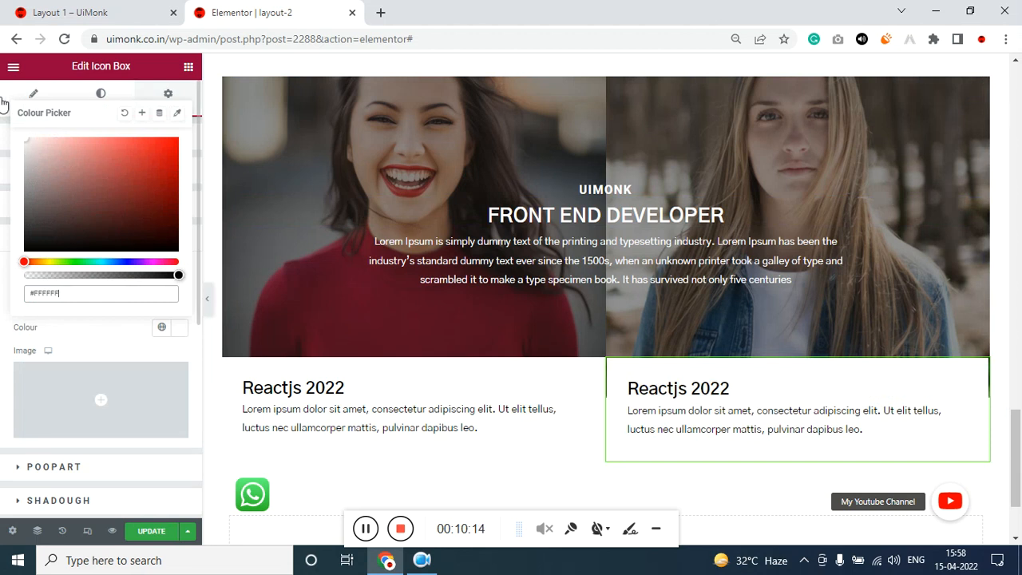
Step: Save the page changes and check the two-photo section with its Reactjs boxes in the desktop view
{"action": "left_click", "coordinate": [151, 532]}
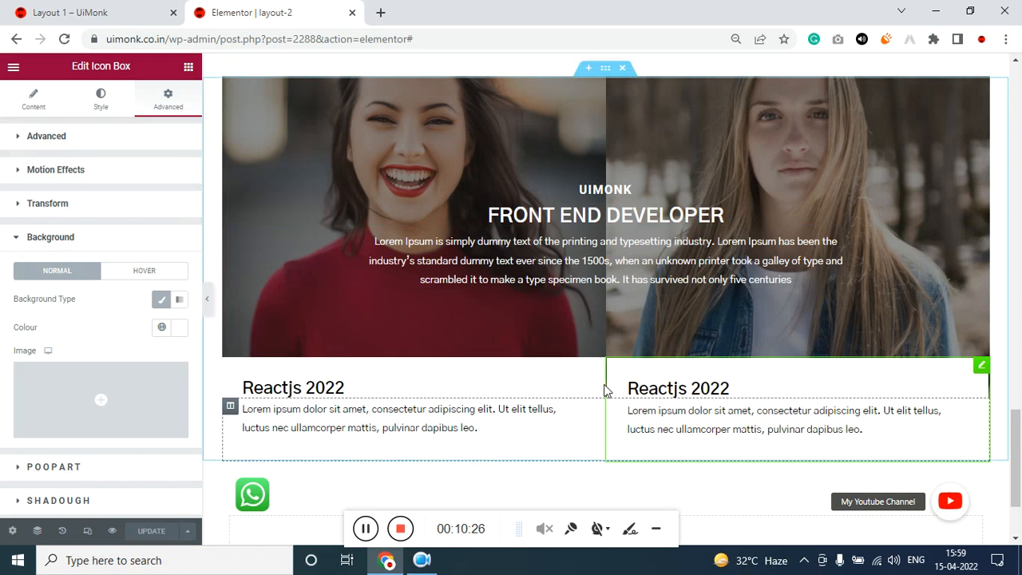
{"action": "scroll", "coordinate": [599, 399], "scroll_direction": "up", "scroll_amount": 1}
{"action": "scroll", "coordinate": [592, 395], "scroll_direction": "up", "scroll_amount": 1}
{"action": "scroll", "coordinate": [590, 378], "scroll_direction": "down", "scroll_amount": 1}
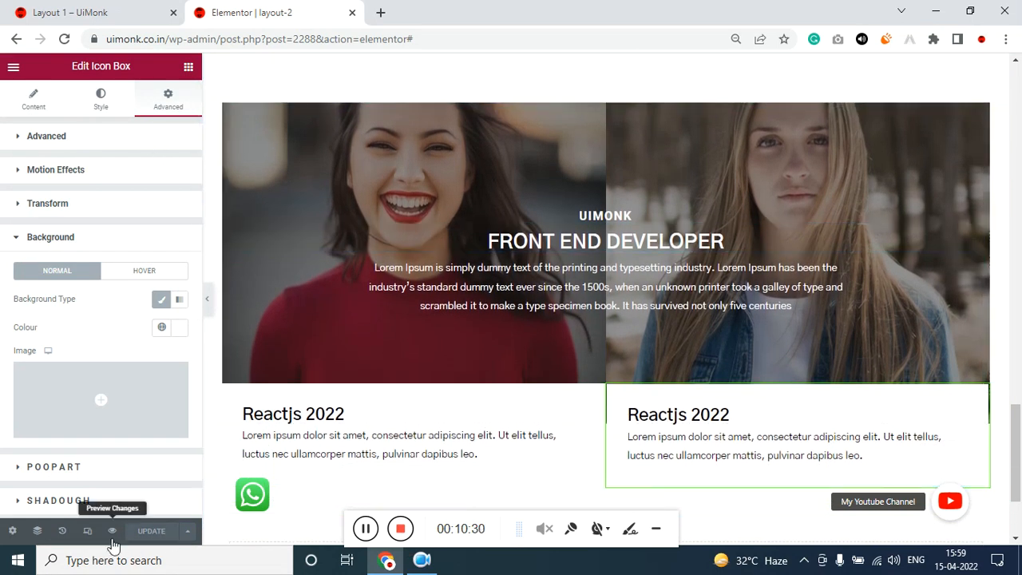
Step: Switch the editor to the tablet preview and check how the two-photo section looks there
{"action": "left_click", "coordinate": [83, 537]}
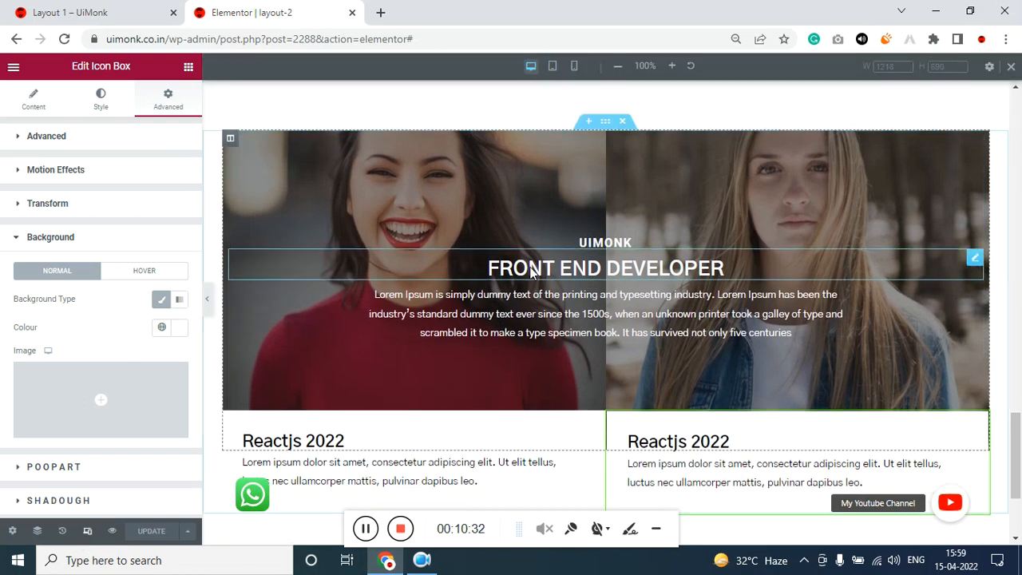
{"action": "left_click", "coordinate": [554, 67]}
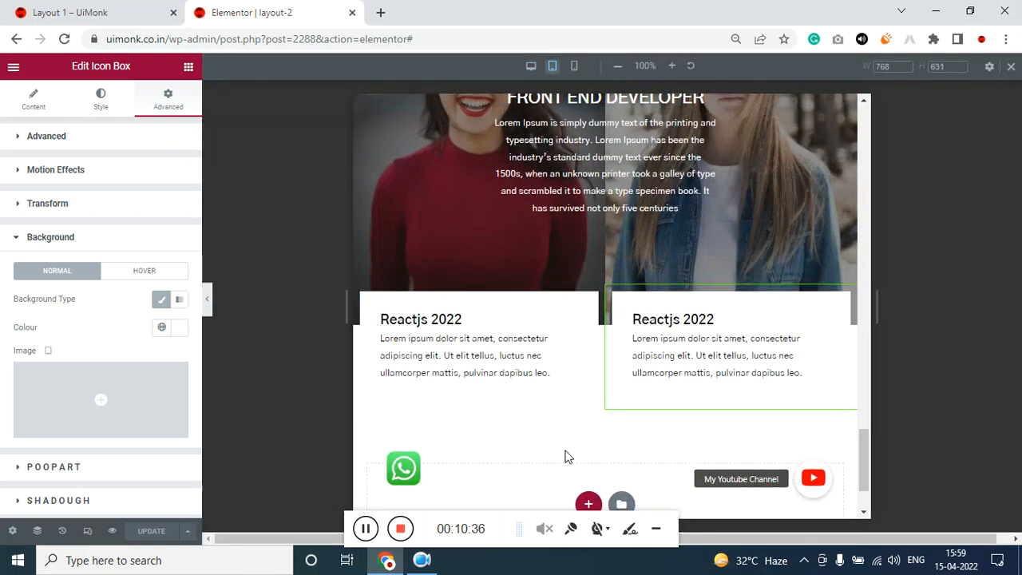
{"action": "scroll", "coordinate": [565, 456], "scroll_direction": "up", "scroll_amount": 1}
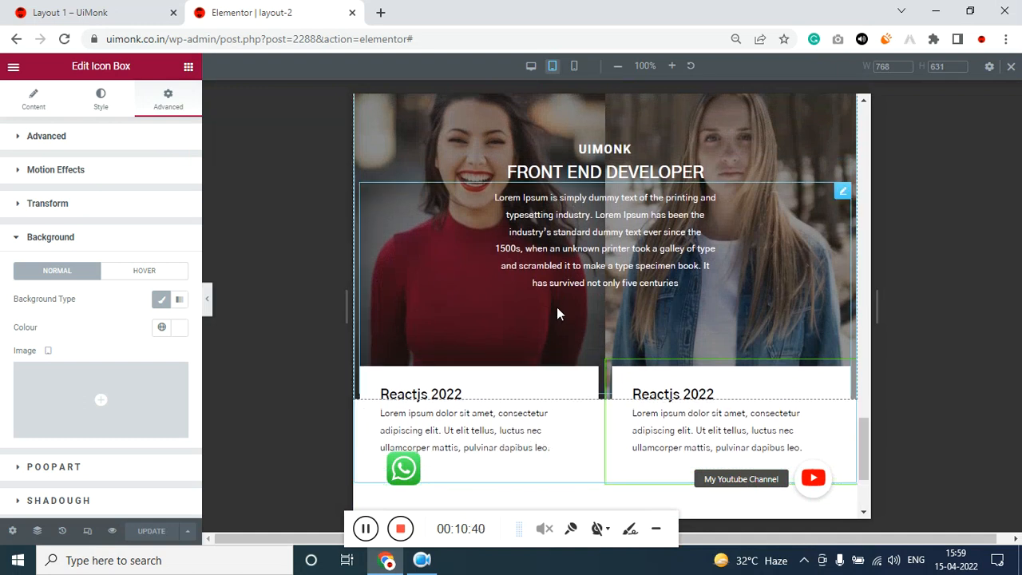
{"action": "scroll", "coordinate": [558, 296], "scroll_direction": "up", "scroll_amount": 1}
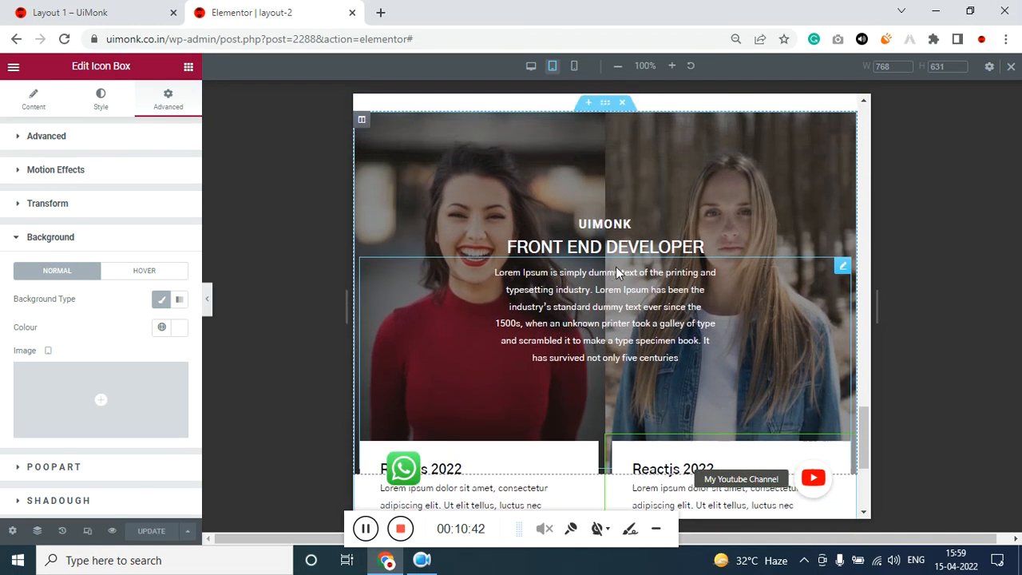
Step: Try 150 px linked tablet padding on the Lorem Ipsum text over the photos, and set all four sides to 0
{"action": "left_click", "coordinate": [844, 268]}
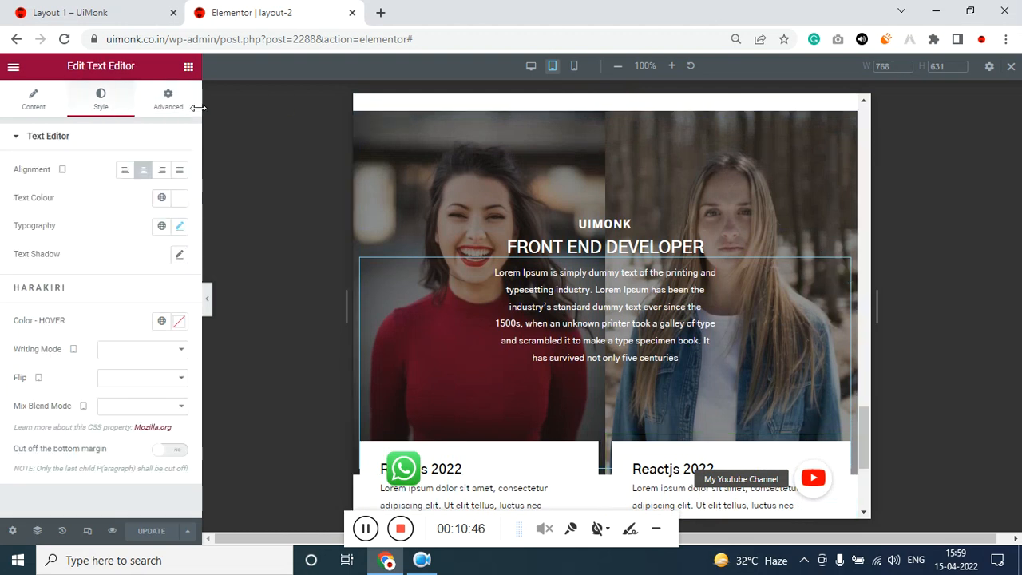
{"action": "left_click", "coordinate": [159, 102]}
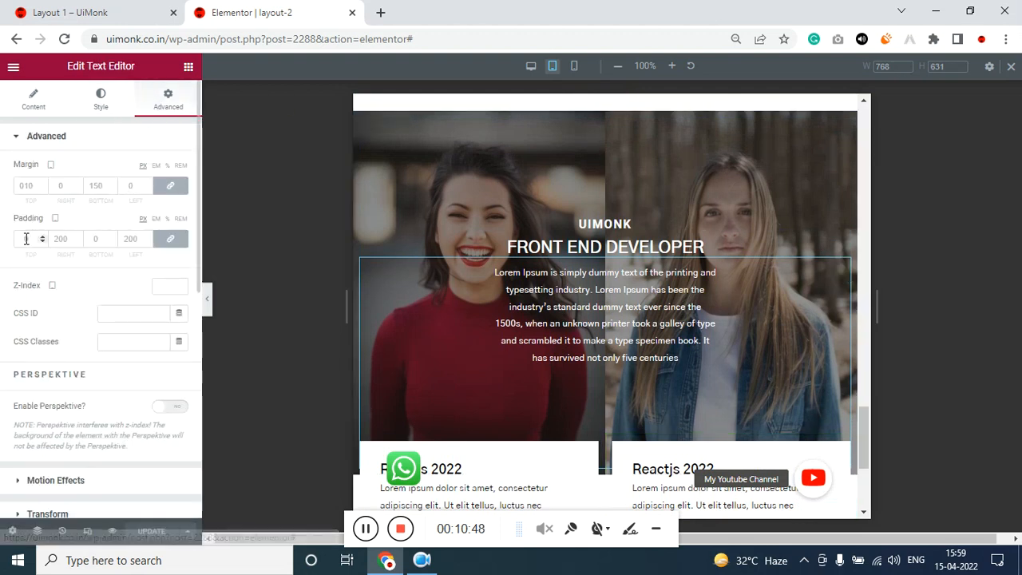
{"action": "left_click", "coordinate": [79, 250]}
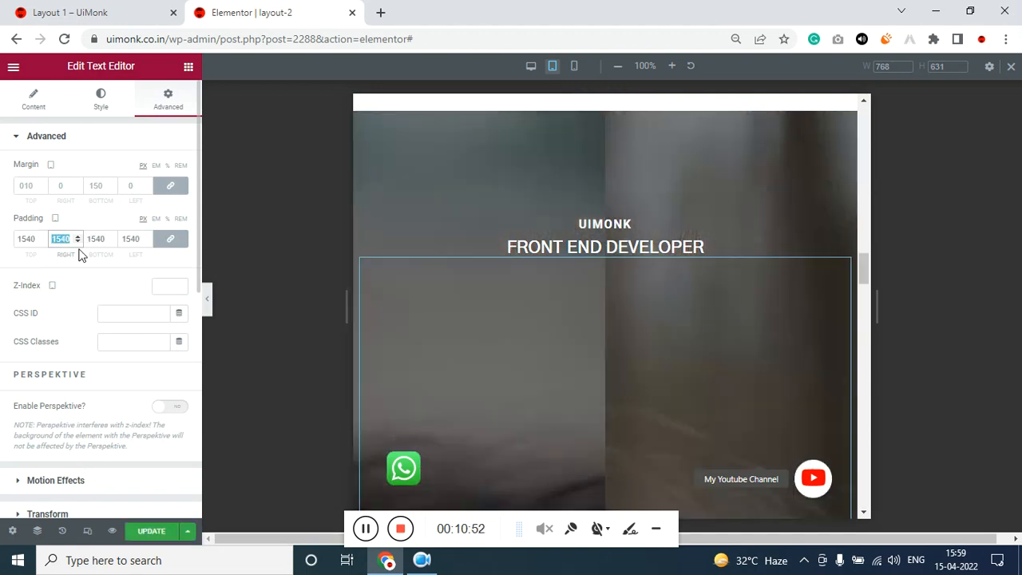
{"action": "type", "text": "150"}
{"action": "key", "text": "Tab"}
{"action": "key", "text": "Tab"}
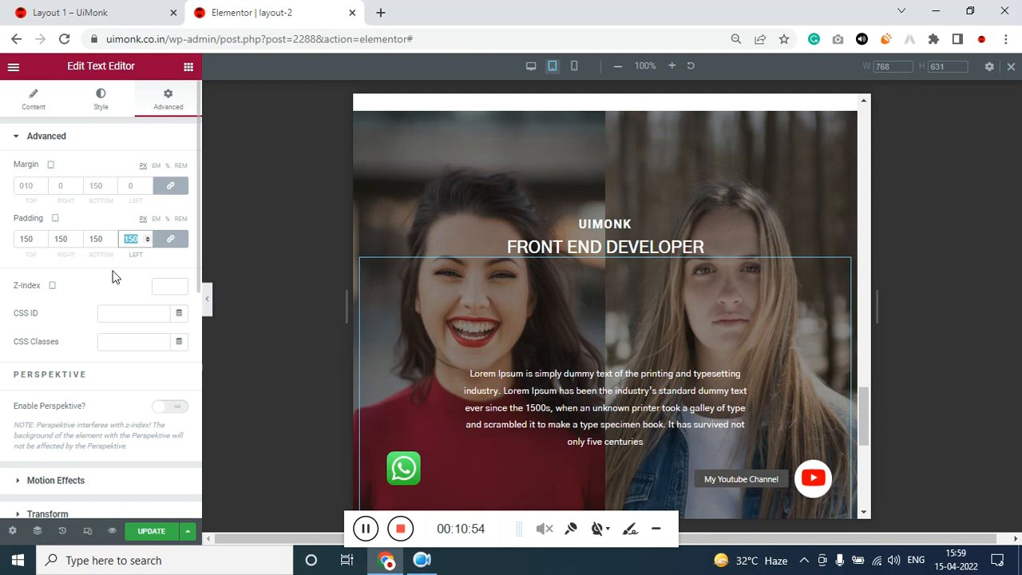
{"action": "type", "text": "0"}
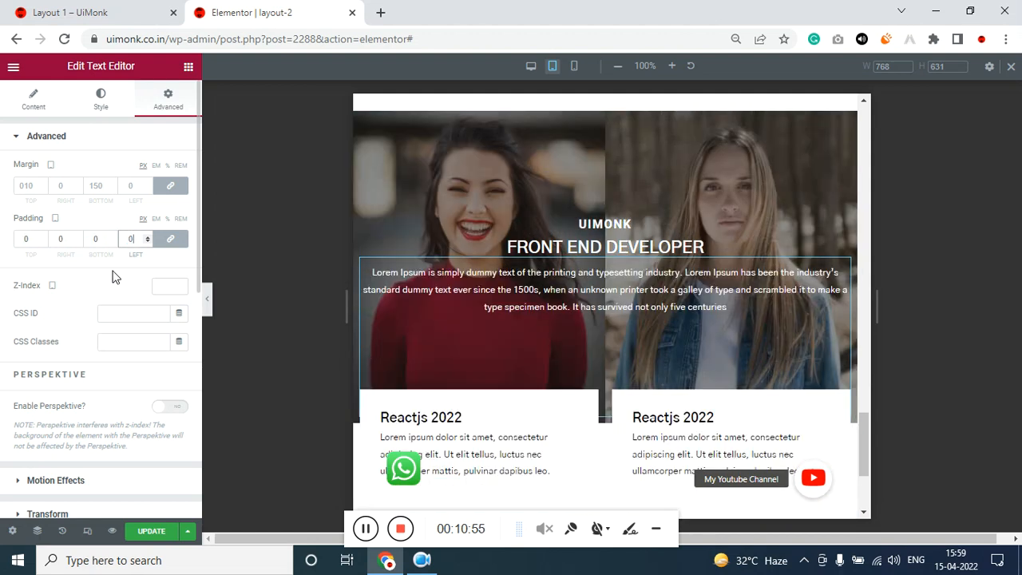
Step: Unlink the Lorem Ipsum text's tablet padding and set its right and left values to 50 px
{"action": "left_click", "coordinate": [169, 241]}
{"action": "double_click", "coordinate": [68, 239]}
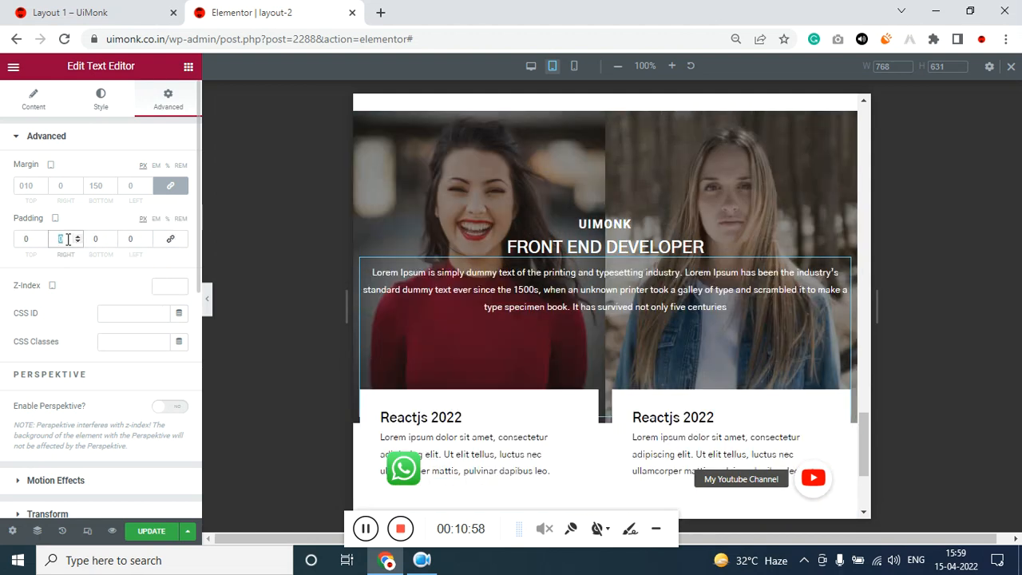
{"action": "type", "text": "50"}
{"action": "key", "text": "Tab"}
{"action": "key", "text": "Tab"}
{"action": "type", "text": "50"}
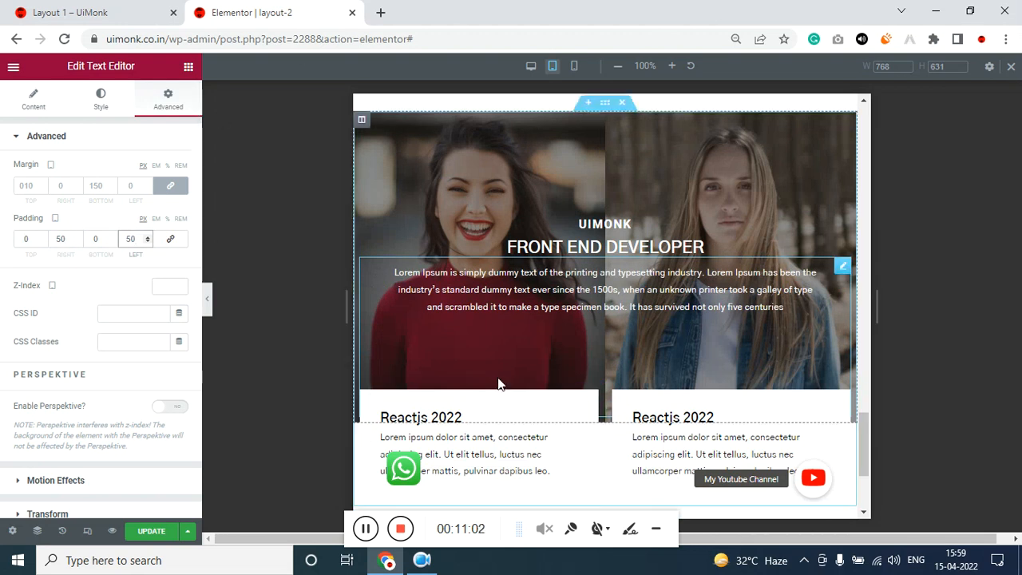
{"action": "scroll", "coordinate": [535, 361], "scroll_direction": "down", "scroll_amount": 2}
{"action": "scroll", "coordinate": [531, 368], "scroll_direction": "up", "scroll_amount": 3}
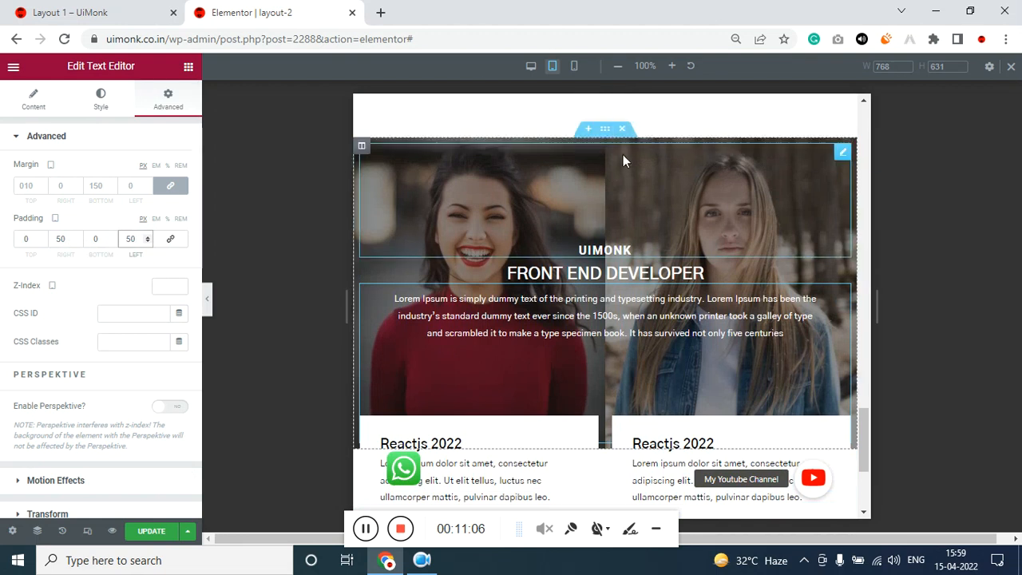
Step: Switch the editor to the mobile preview and examine the two-photo section and its stacked Reactjs boxes
{"action": "left_click", "coordinate": [575, 65]}
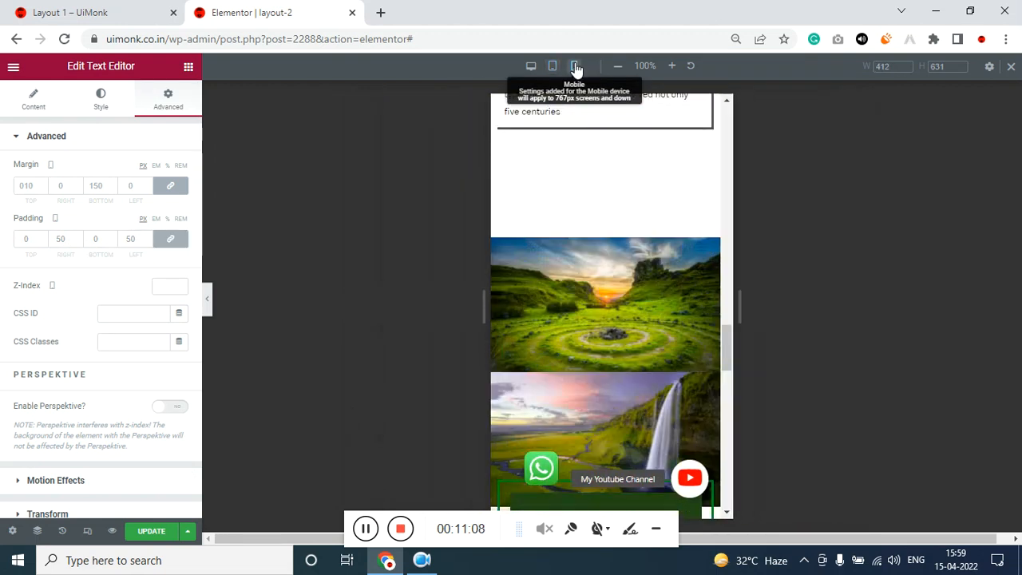
{"action": "scroll", "coordinate": [568, 313], "scroll_direction": "down", "scroll_amount": 3}
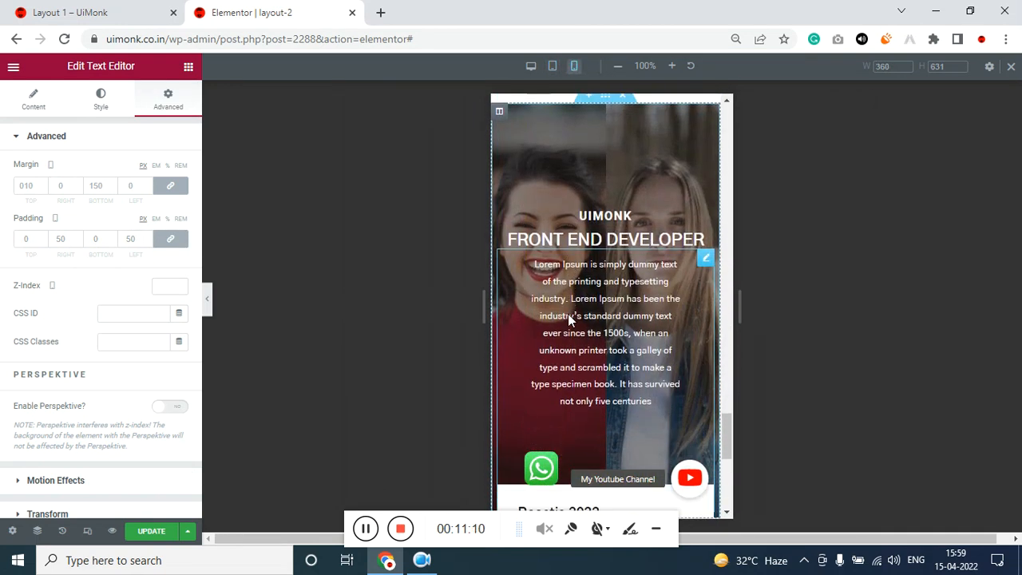
{"action": "scroll", "coordinate": [568, 314], "scroll_direction": "down", "scroll_amount": 1}
{"action": "scroll", "coordinate": [568, 319], "scroll_direction": "up", "scroll_amount": 3}
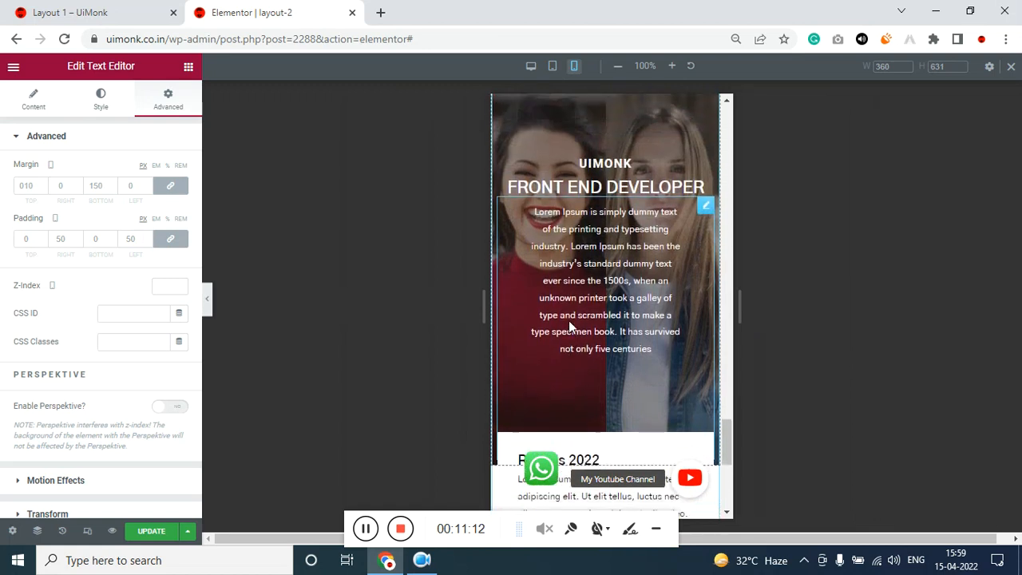
{"action": "scroll", "coordinate": [569, 321], "scroll_direction": "down", "scroll_amount": 3}
{"action": "scroll", "coordinate": [569, 327], "scroll_direction": "down", "scroll_amount": 1}
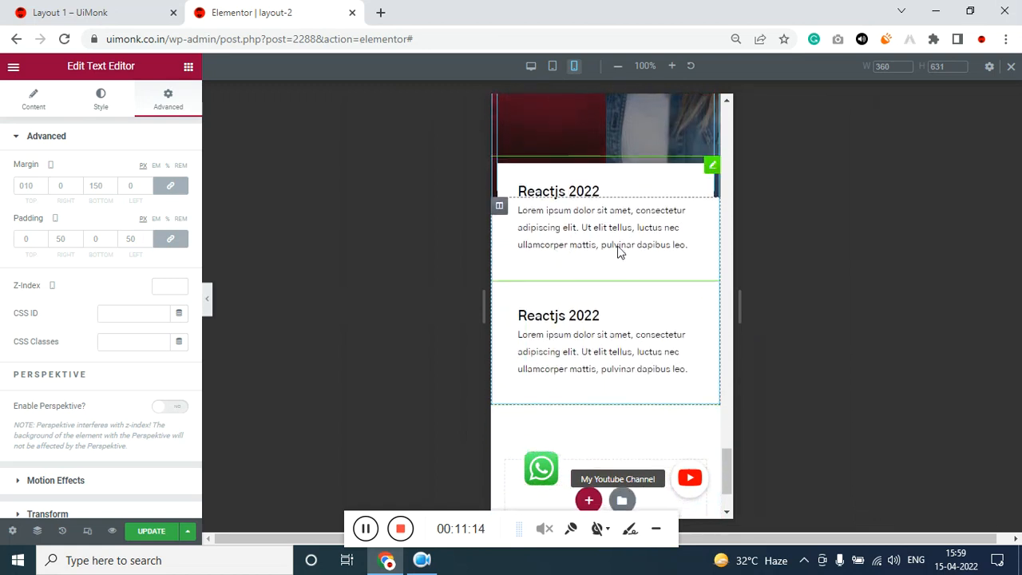
{"action": "scroll", "coordinate": [614, 295], "scroll_direction": "up", "scroll_amount": 4}
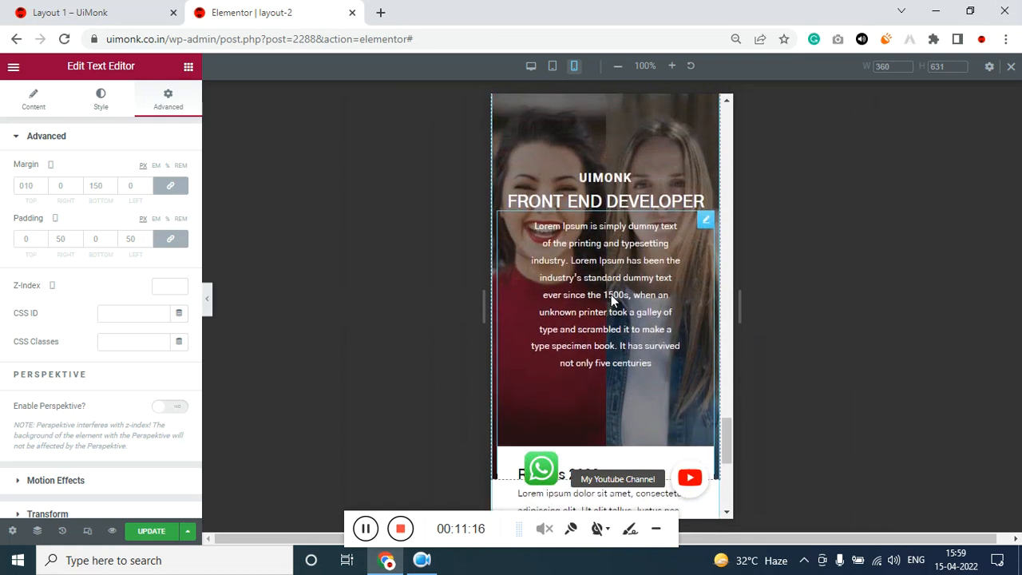
{"action": "scroll", "coordinate": [610, 295], "scroll_direction": "up", "scroll_amount": 1}
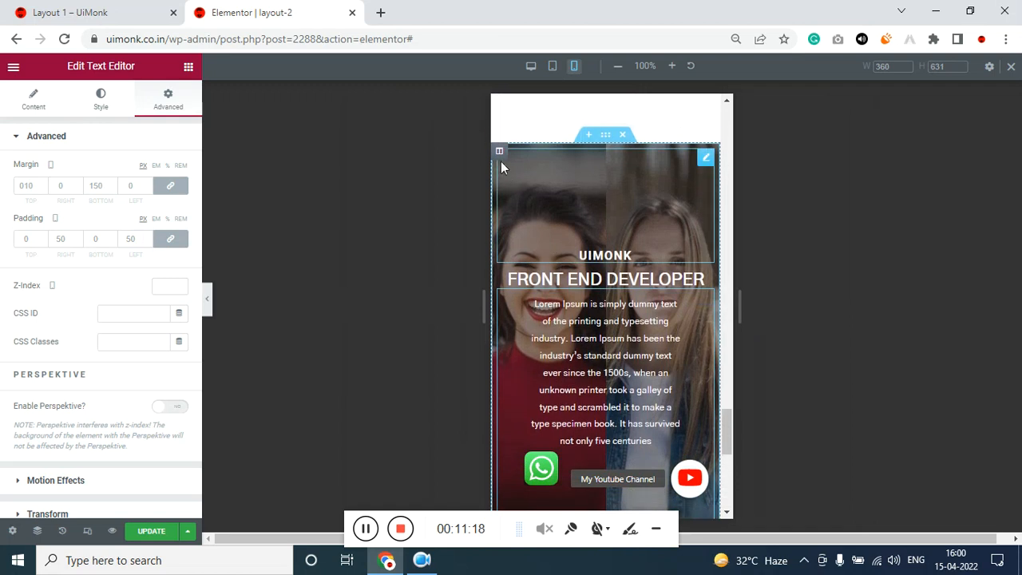
Step: Unlink the mobile margins of the column holding the headings over the photos and set its top margin to 400 px
{"action": "left_click", "coordinate": [500, 158]}
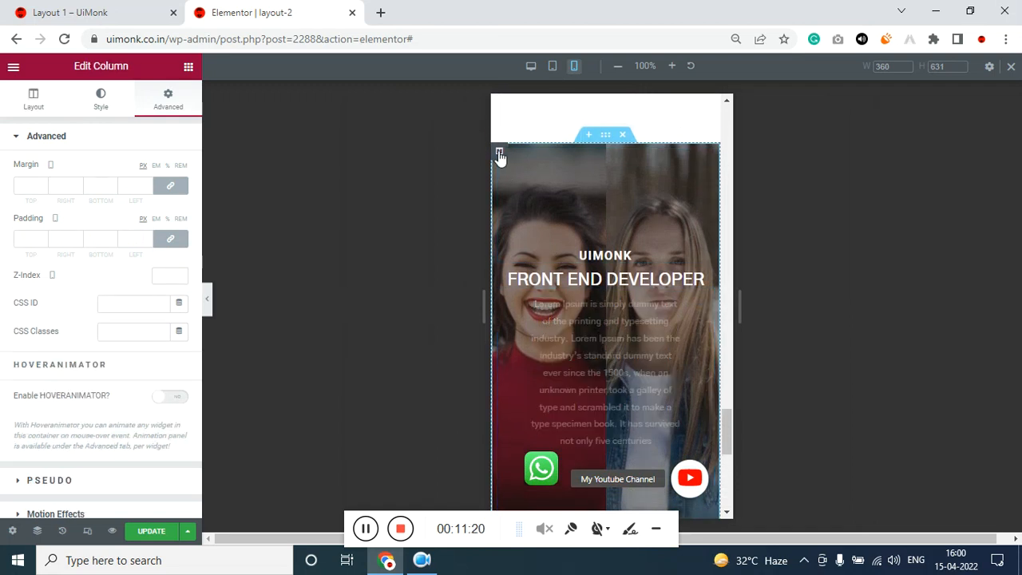
{"action": "left_click", "coordinate": [170, 185]}
{"action": "left_click_drag", "start_coordinate": [32, 185], "coordinate": [17, 185]}
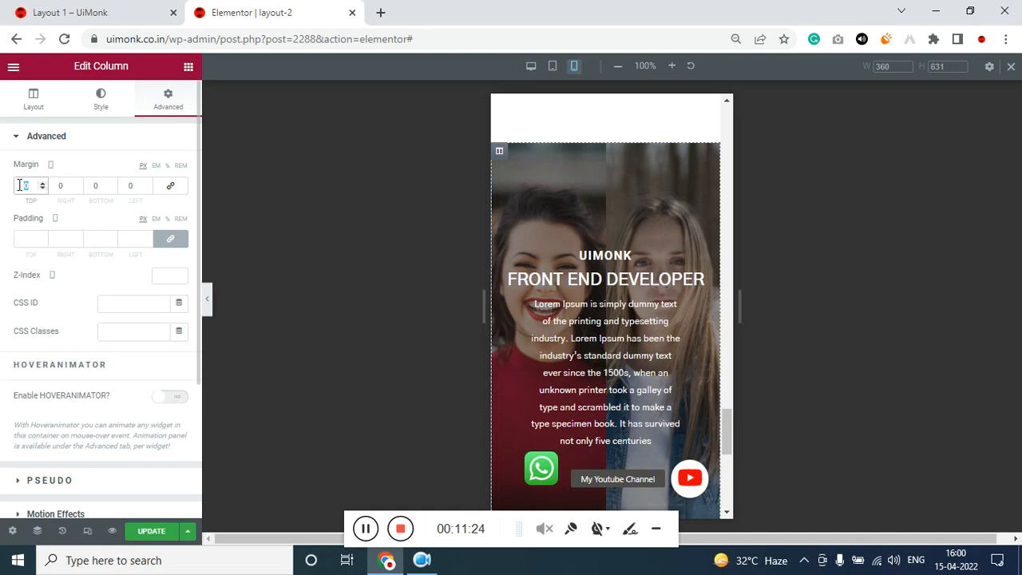
{"action": "type", "text": "300"}
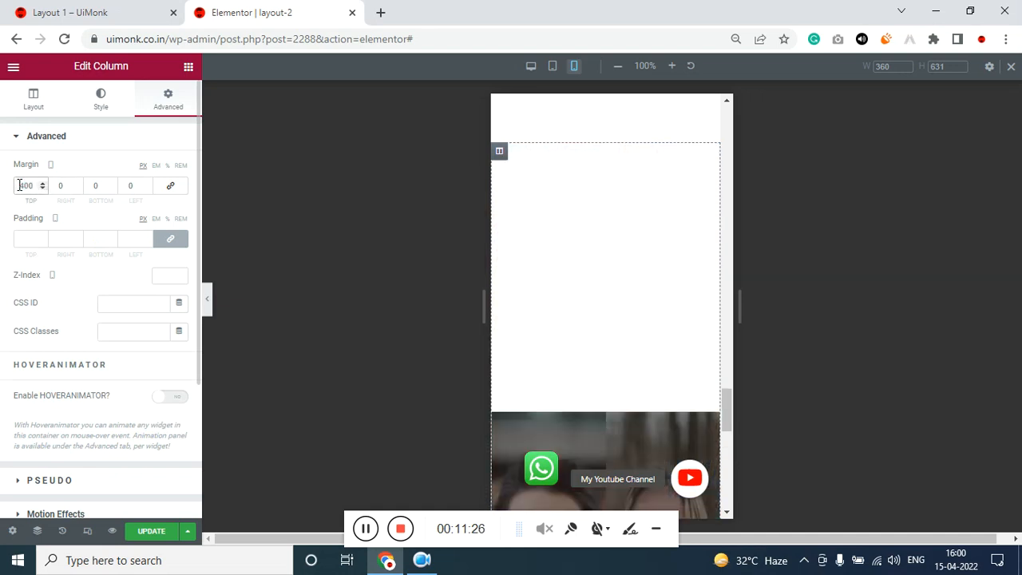
{"action": "scroll", "coordinate": [631, 334], "scroll_direction": "down", "scroll_amount": 2}
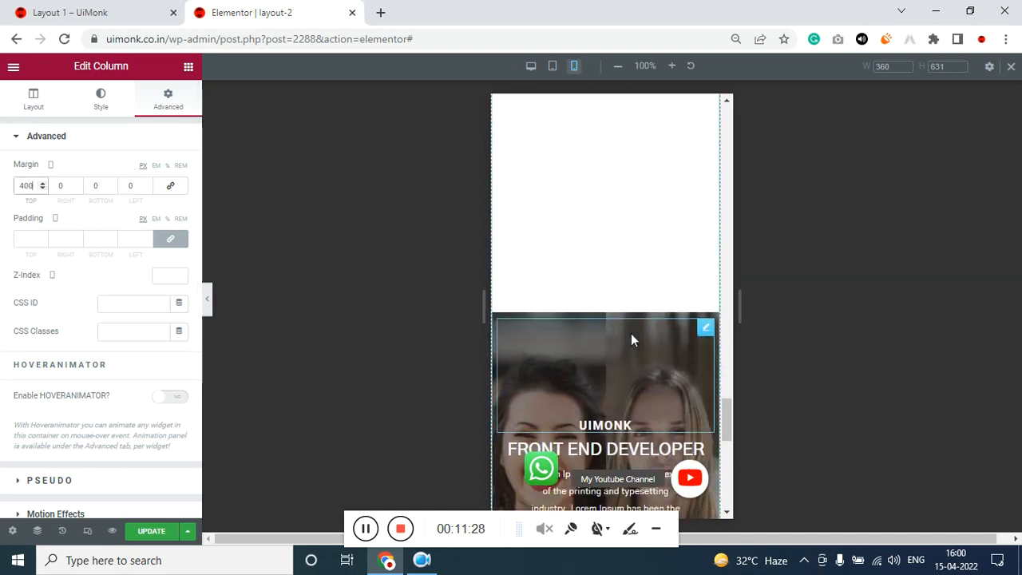
{"action": "scroll", "coordinate": [628, 347], "scroll_direction": "down", "scroll_amount": 2}
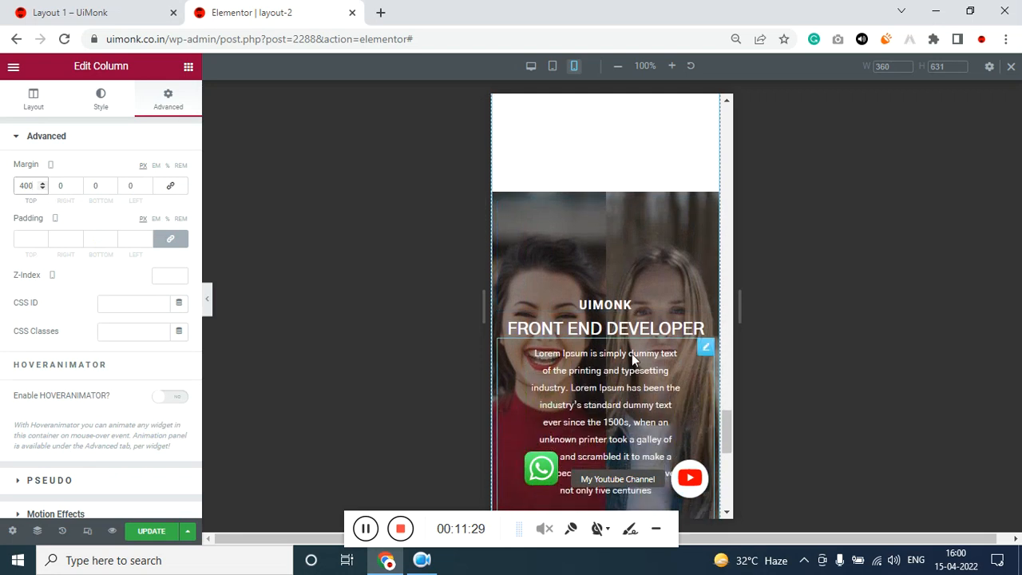
{"action": "left_click", "coordinate": [692, 317]}
{"action": "scroll", "coordinate": [645, 295], "scroll_direction": "down", "scroll_amount": 2}
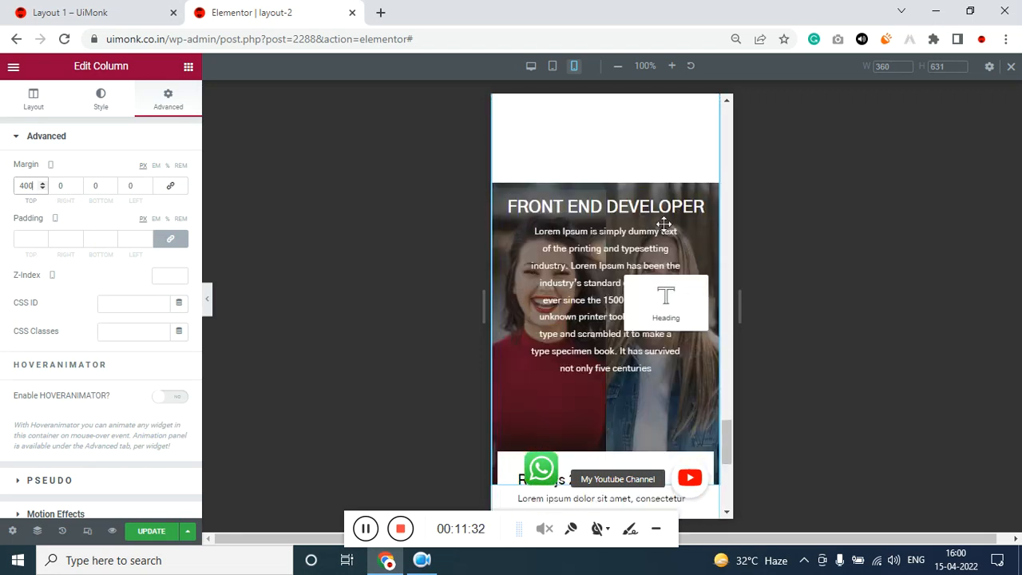
{"action": "scroll", "coordinate": [628, 311], "scroll_direction": "up", "scroll_amount": 2}
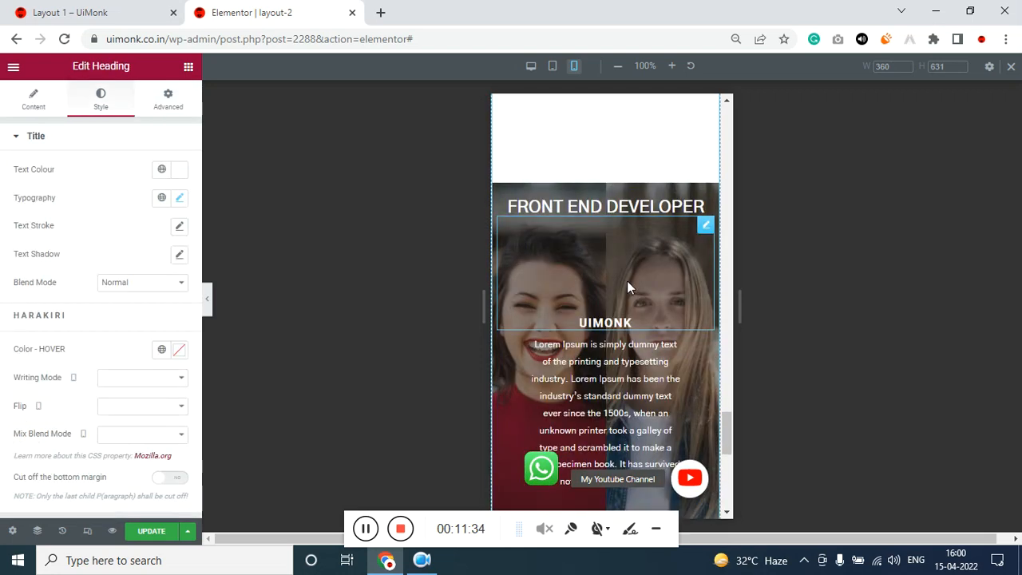
{"action": "key", "text": "ctrl+z"}
{"action": "scroll", "coordinate": [639, 259], "scroll_direction": "up", "scroll_amount": 7}
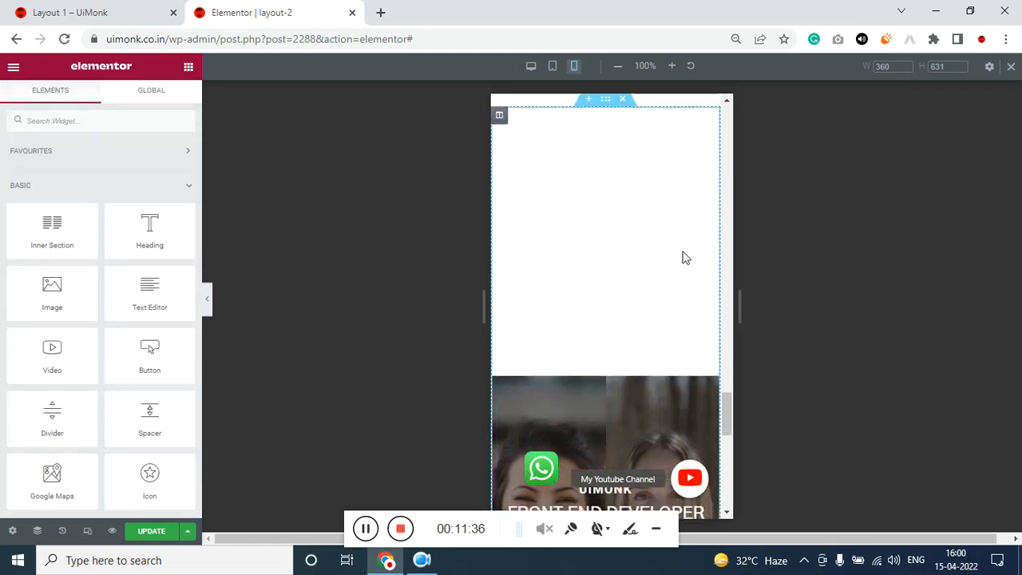
Step: Set the UIMONK heading's text colour to black (#000000)
{"action": "scroll", "coordinate": [632, 344], "scroll_direction": "down", "scroll_amount": 6}
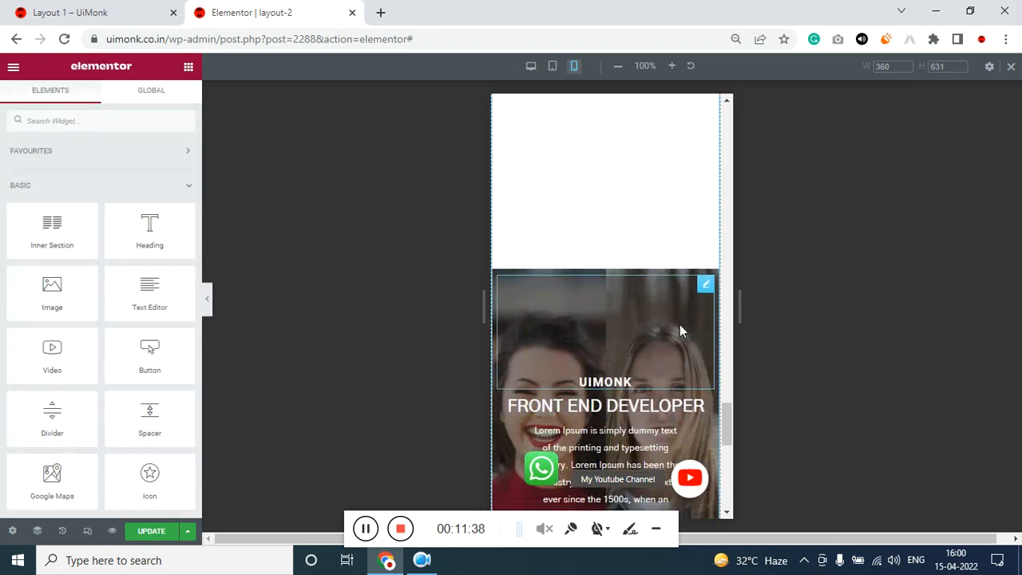
{"action": "left_click", "coordinate": [705, 279]}
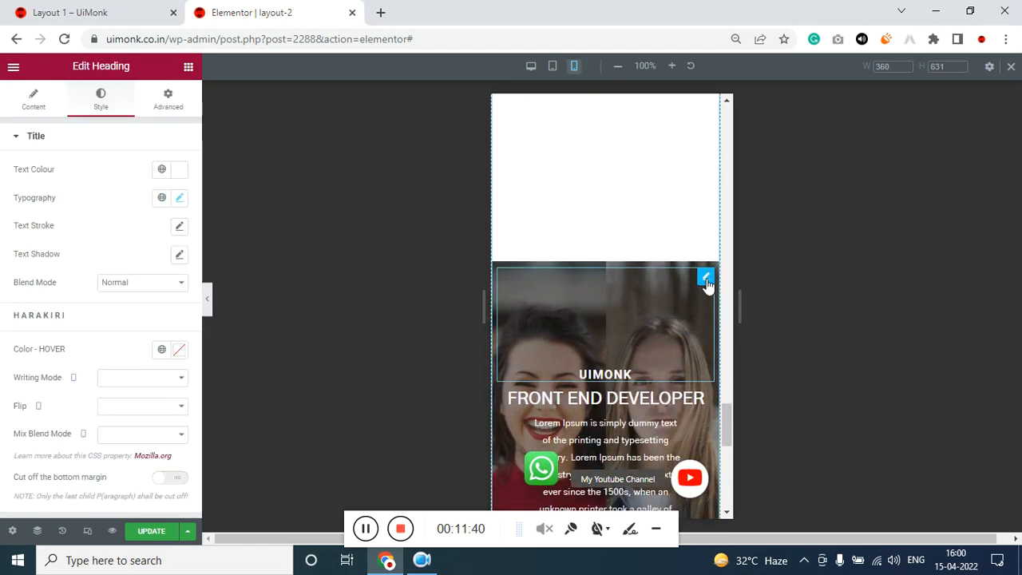
{"action": "left_click", "coordinate": [179, 169]}
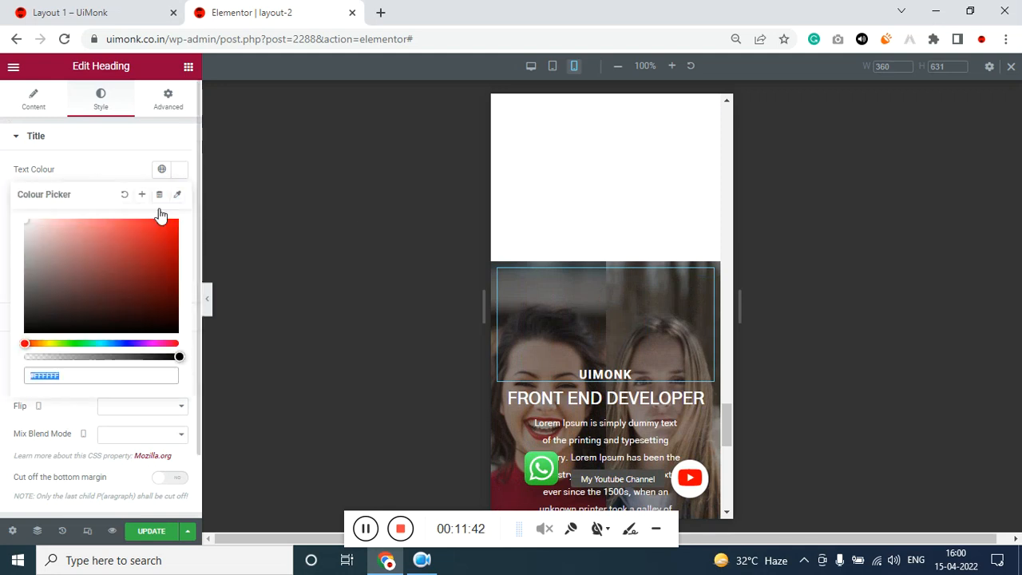
{"action": "left_click", "coordinate": [25, 333]}
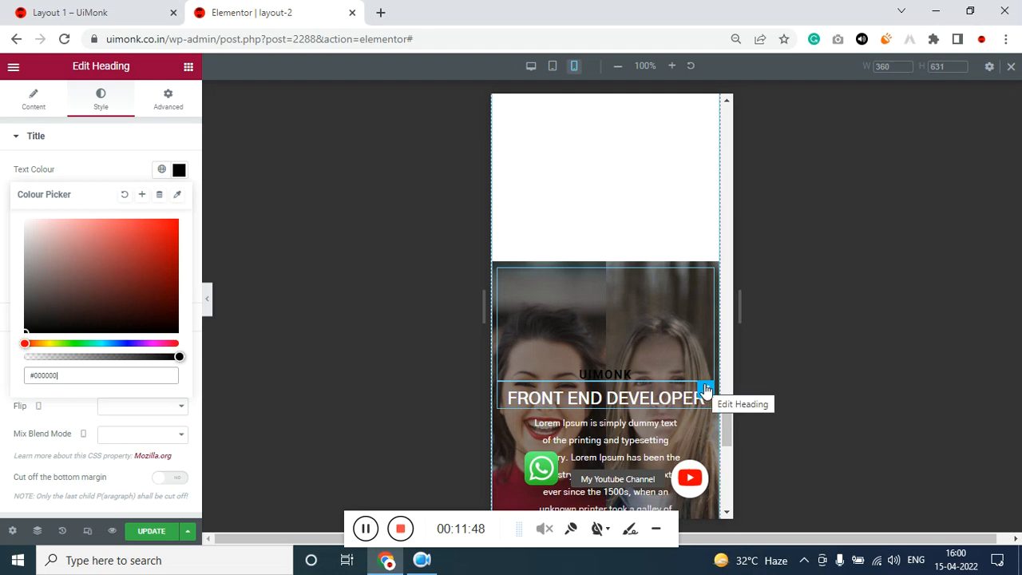
Step: Set the FRONT END DEVELOPER heading's text colour to near-black (#040404)
{"action": "left_click", "coordinate": [706, 389]}
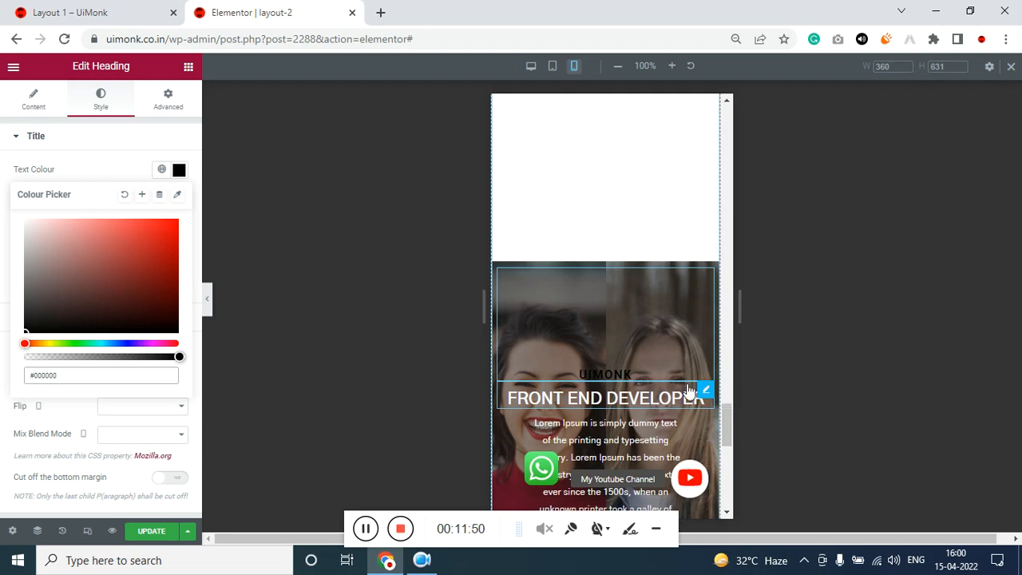
{"action": "left_click", "coordinate": [179, 170]}
{"action": "left_click_drag", "start_coordinate": [78, 290], "coordinate": [5, 341]}
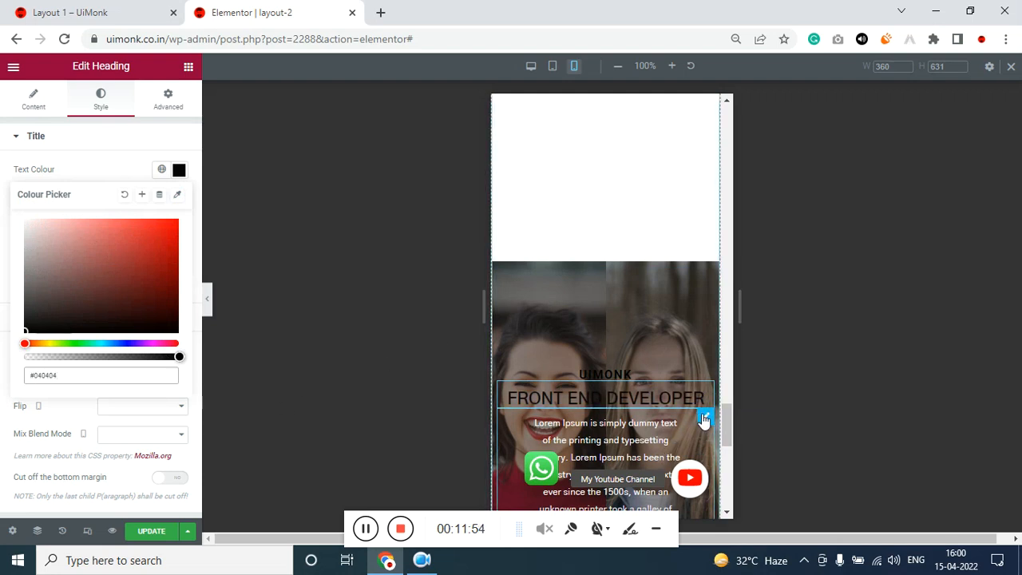
Step: Set the text colour of the Lorem Ipsum paragraph under the FRONT END DEVELOPER heading to black (#000000)
{"action": "left_click", "coordinate": [706, 418]}
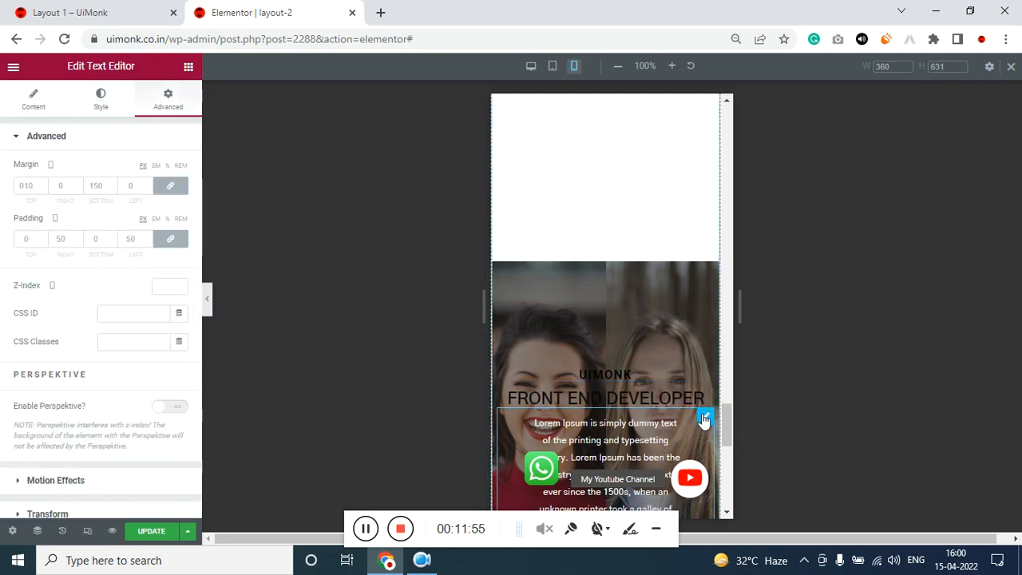
{"action": "left_click", "coordinate": [116, 114]}
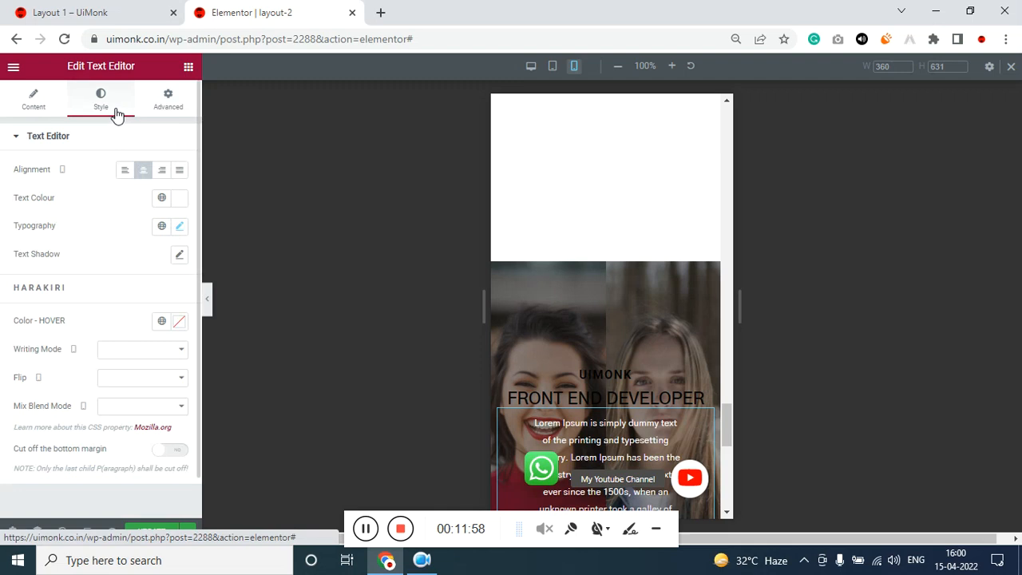
{"action": "left_click", "coordinate": [179, 198]}
{"action": "left_click_drag", "start_coordinate": [66, 321], "coordinate": [23, 363]}
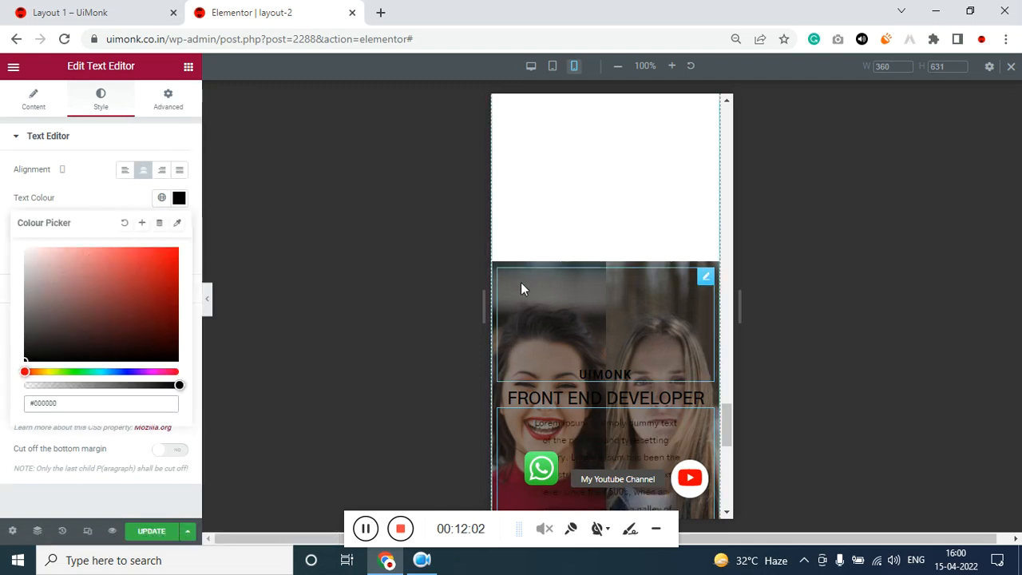
{"action": "scroll", "coordinate": [521, 289], "scroll_direction": "up", "scroll_amount": 2}
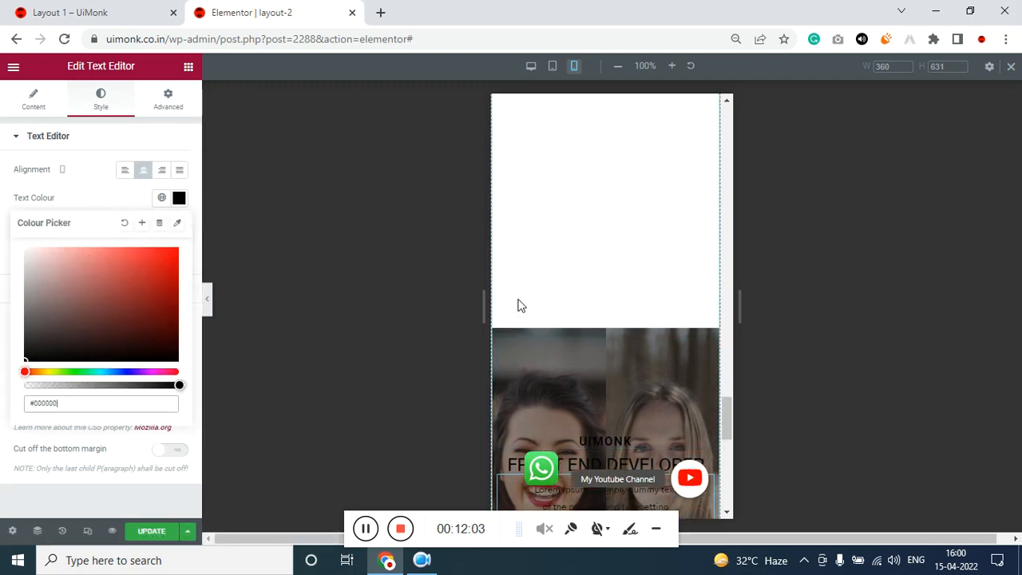
{"action": "left_click", "coordinate": [190, 107]}
{"action": "left_click", "coordinate": [186, 103]}
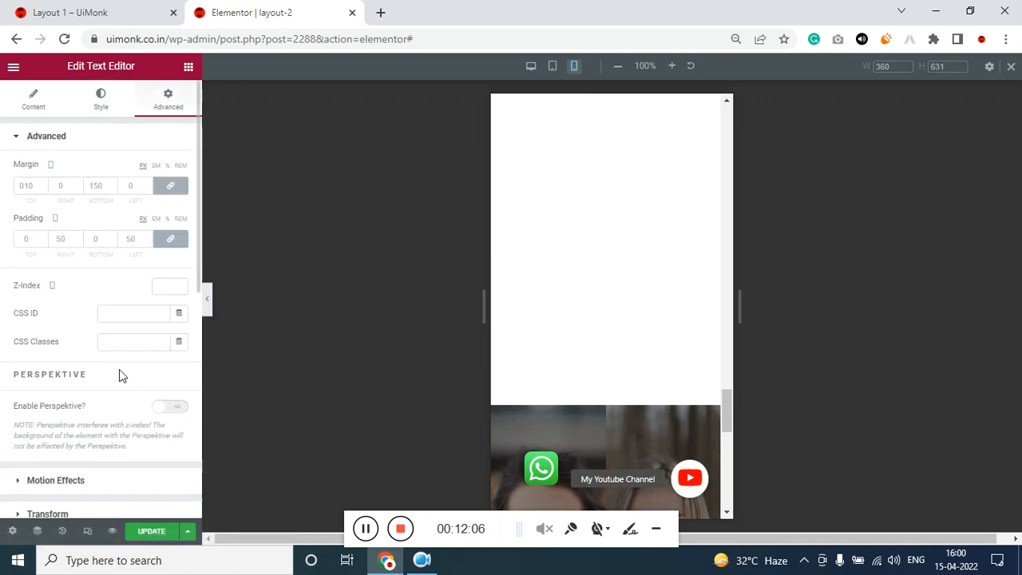
{"action": "scroll", "coordinate": [126, 413], "scroll_direction": "down", "scroll_amount": 2}
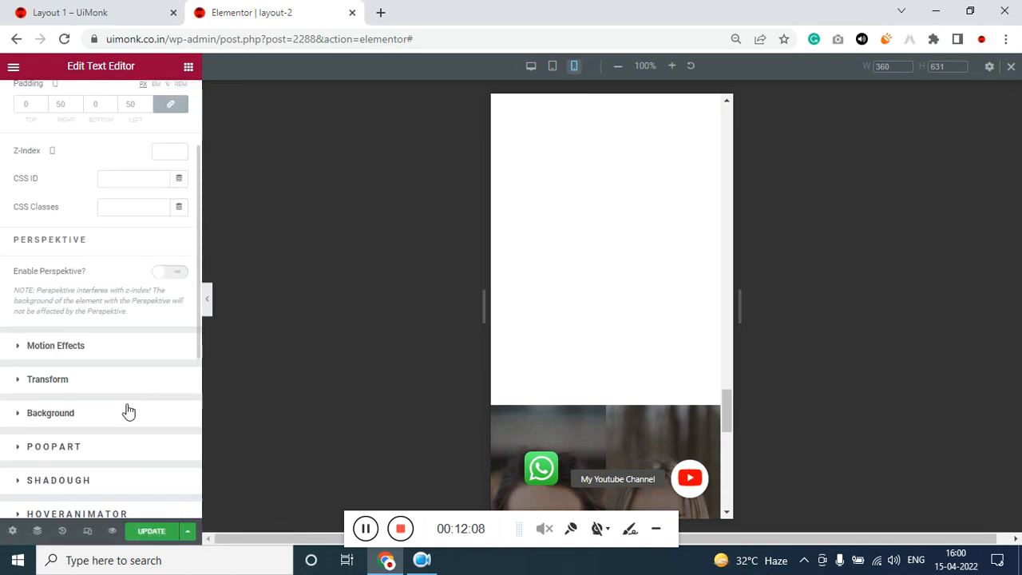
{"action": "scroll", "coordinate": [101, 426], "scroll_direction": "down", "scroll_amount": 1}
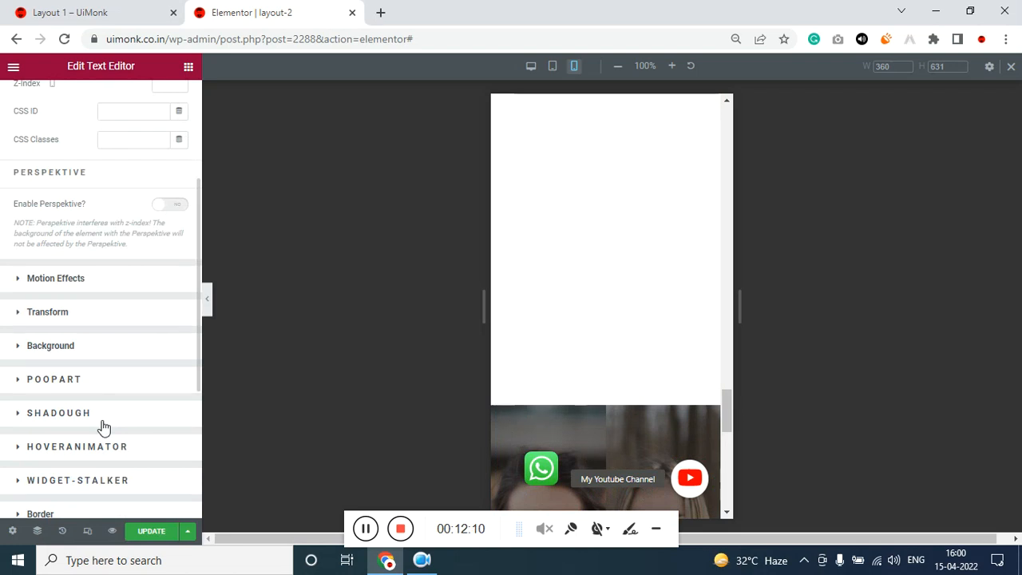
{"action": "scroll", "coordinate": [101, 427], "scroll_direction": "down", "scroll_amount": 1}
Step: In the photo column's Pseudo settings, set the mobile width of the Before element to 100%
{"action": "scroll", "coordinate": [101, 424], "scroll_direction": "up", "scroll_amount": 3}
{"action": "scroll", "coordinate": [562, 390], "scroll_direction": "up", "scroll_amount": 3}
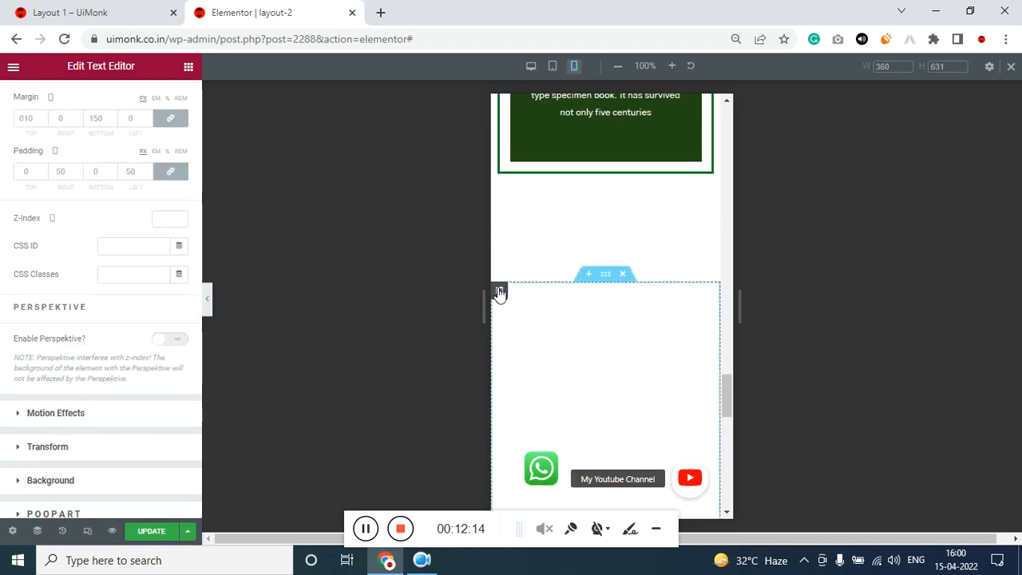
{"action": "left_click", "coordinate": [499, 292]}
{"action": "scroll", "coordinate": [101, 312], "scroll_direction": "down", "scroll_amount": 2}
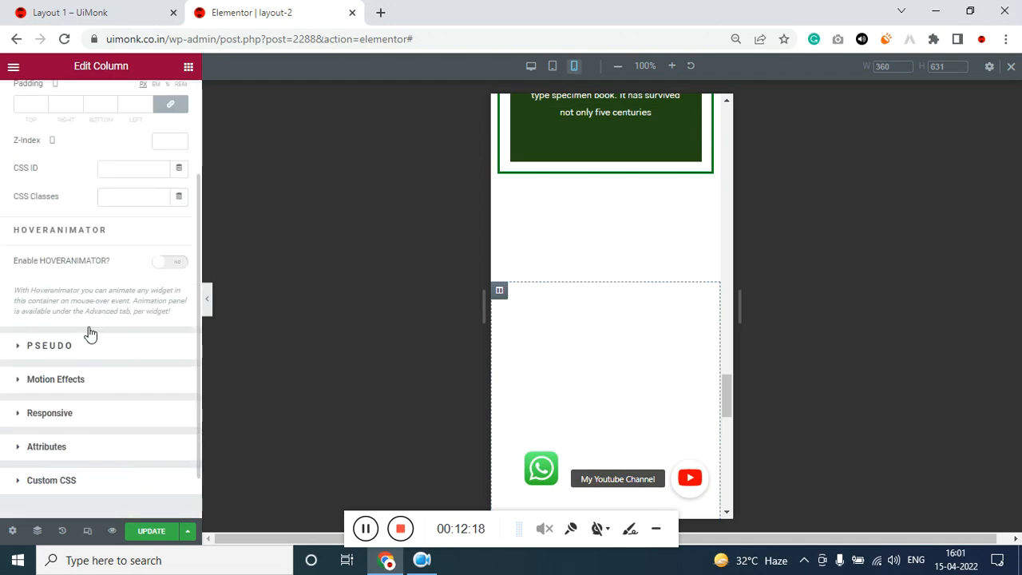
{"action": "left_click", "coordinate": [83, 344]}
{"action": "scroll", "coordinate": [56, 358], "scroll_direction": "down", "scroll_amount": 3}
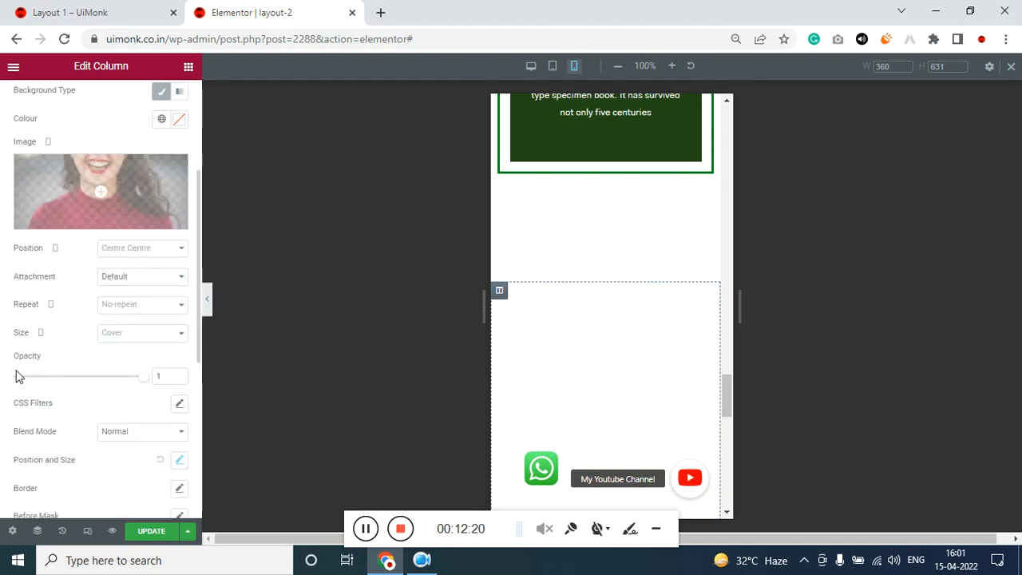
{"action": "scroll", "coordinate": [31, 311], "scroll_direction": "down", "scroll_amount": 5}
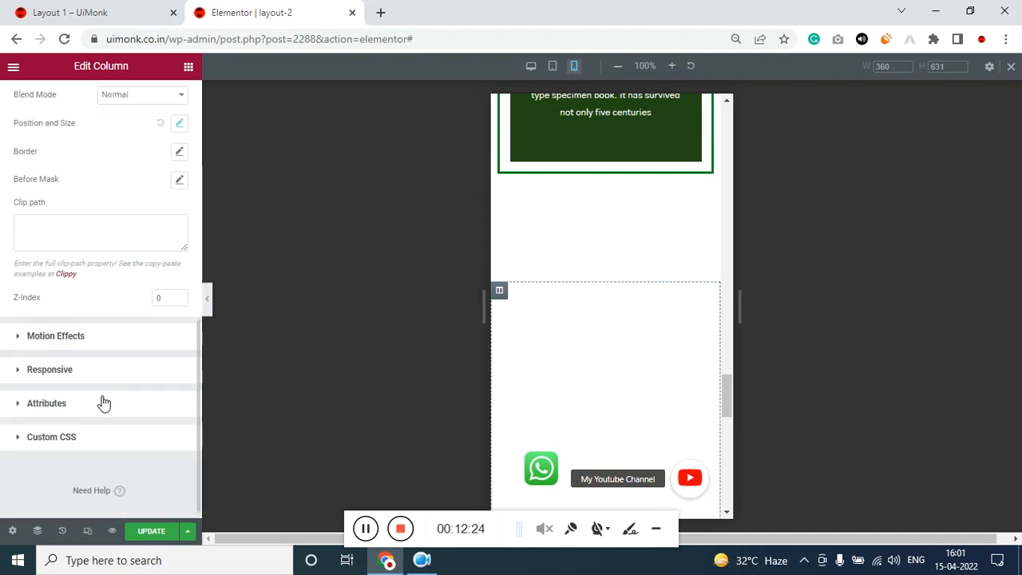
{"action": "scroll", "coordinate": [104, 404], "scroll_direction": "up", "scroll_amount": 1}
{"action": "left_click", "coordinate": [179, 190]}
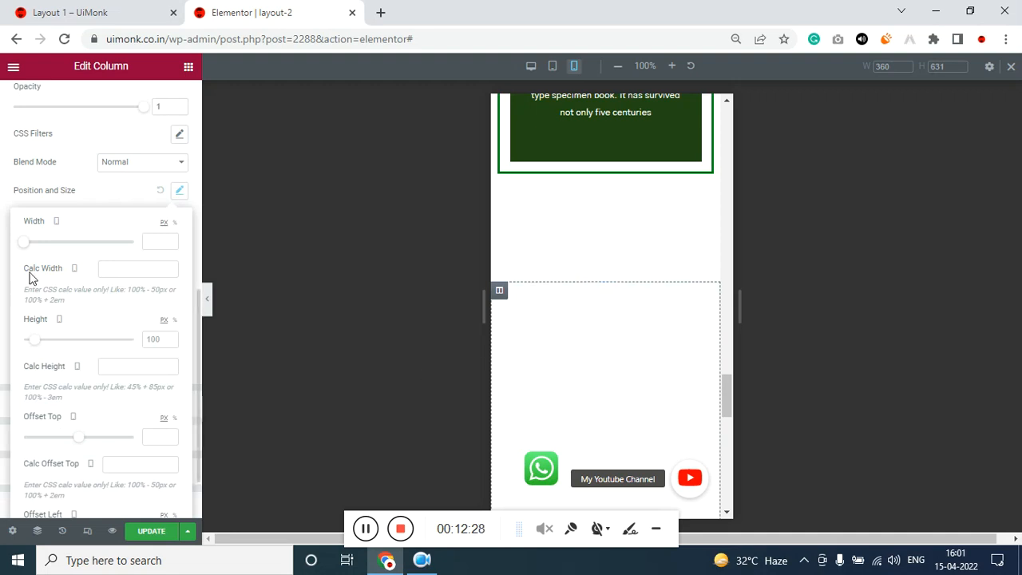
{"action": "left_click", "coordinate": [174, 222]}
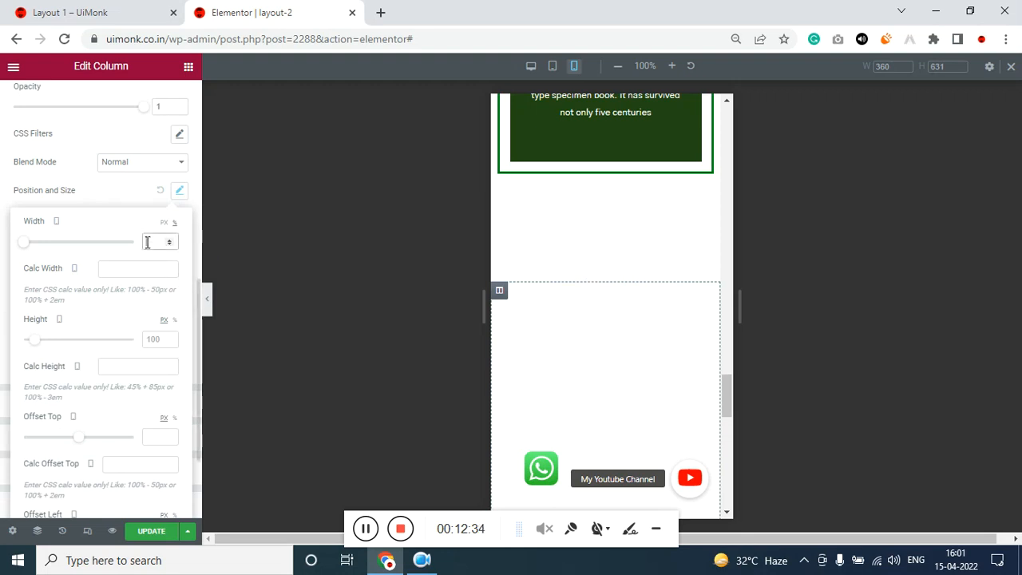
{"action": "type", "text": "100"}
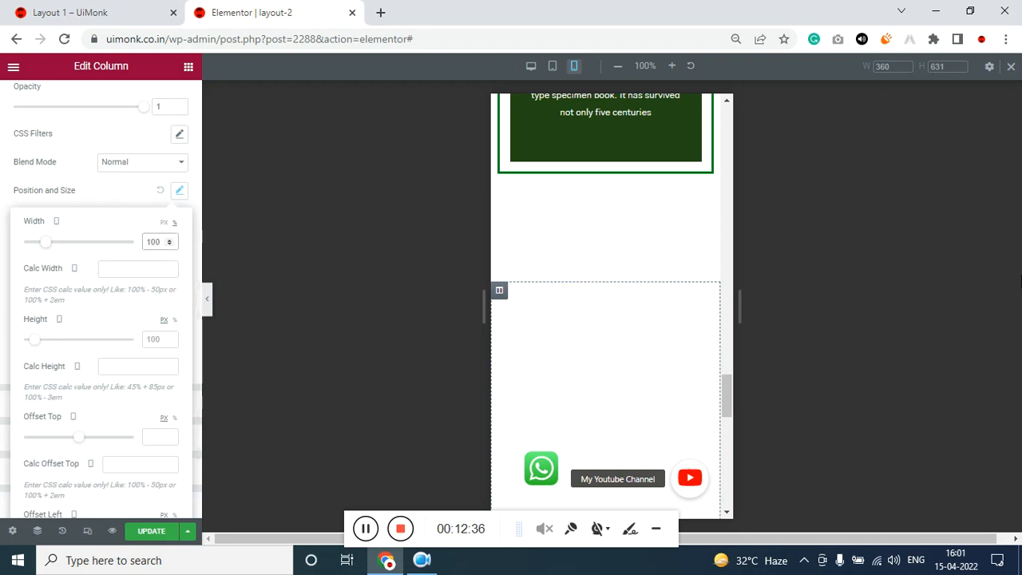
Step: Check the widened photo in the preview and set the Before element's mobile height to 50%
{"action": "scroll", "coordinate": [616, 279], "scroll_direction": "down", "scroll_amount": 2}
{"action": "scroll", "coordinate": [617, 273], "scroll_direction": "down", "scroll_amount": 4}
{"action": "scroll", "coordinate": [619, 272], "scroll_direction": "down", "scroll_amount": 5}
{"action": "scroll", "coordinate": [618, 271], "scroll_direction": "up", "scroll_amount": 2}
{"action": "scroll", "coordinate": [619, 271], "scroll_direction": "up", "scroll_amount": 3}
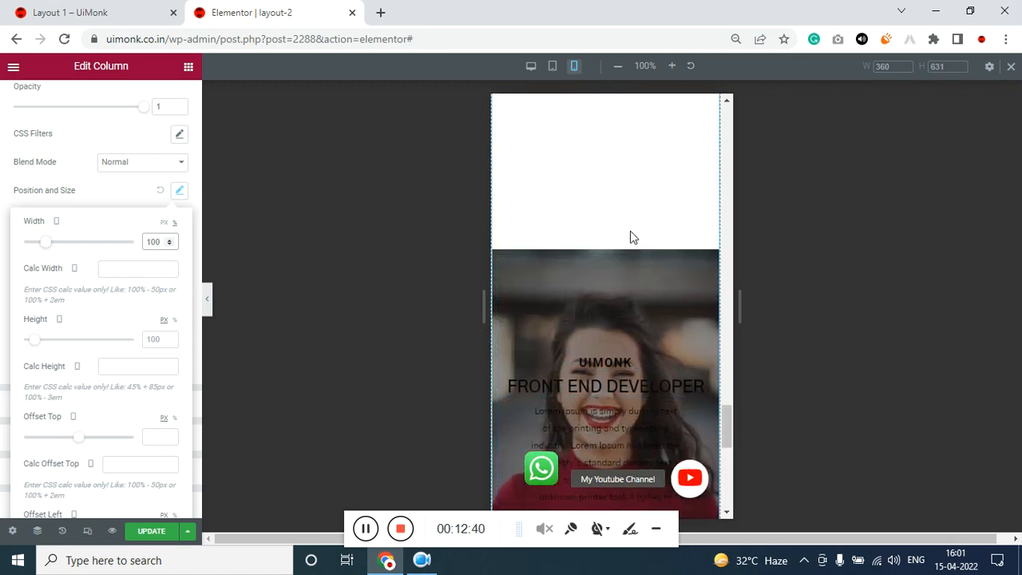
{"action": "left_click", "coordinate": [162, 339]}
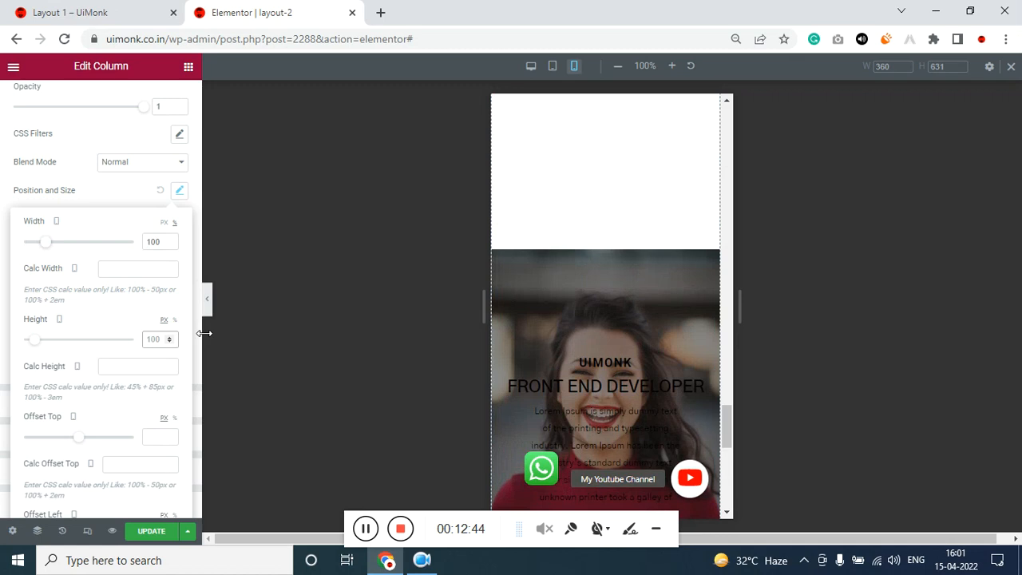
{"action": "left_click", "coordinate": [174, 319]}
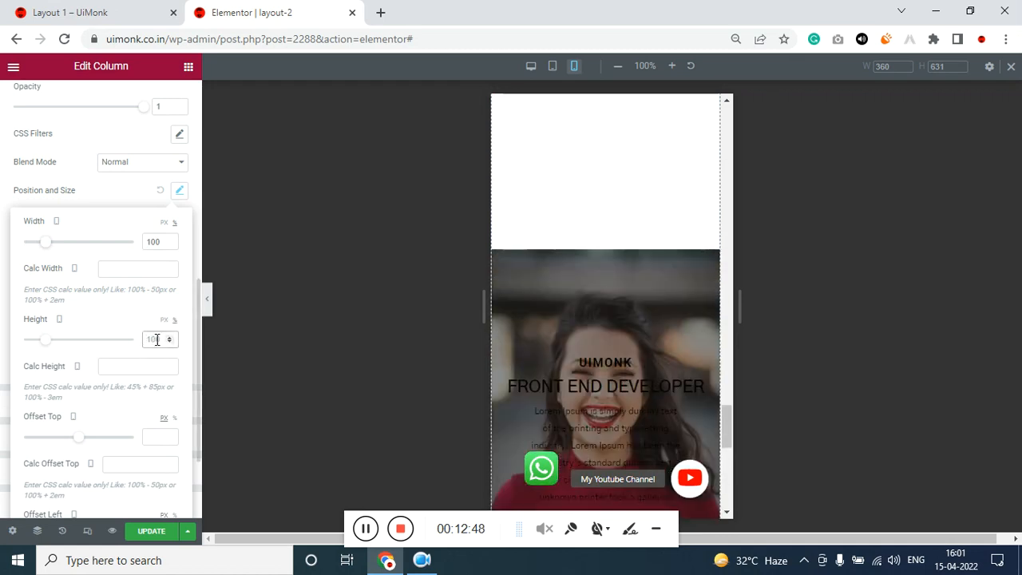
{"action": "type", "text": "50"}
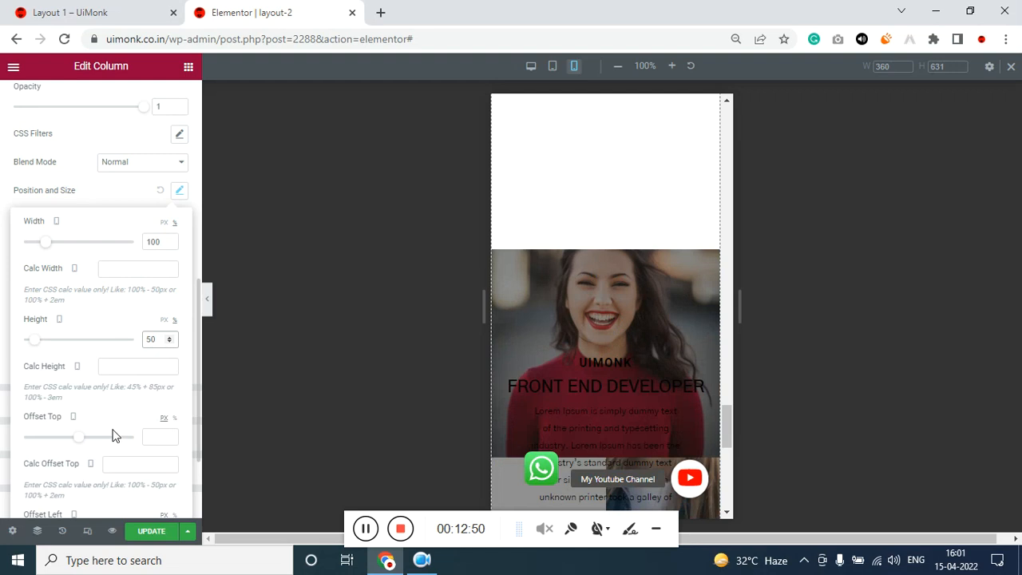
Step: Set the Before element's mobile top offset to -400 px, moving the red-sweater photo above the text
{"action": "left_click", "coordinate": [158, 435]}
{"action": "type", "text": "-20"}
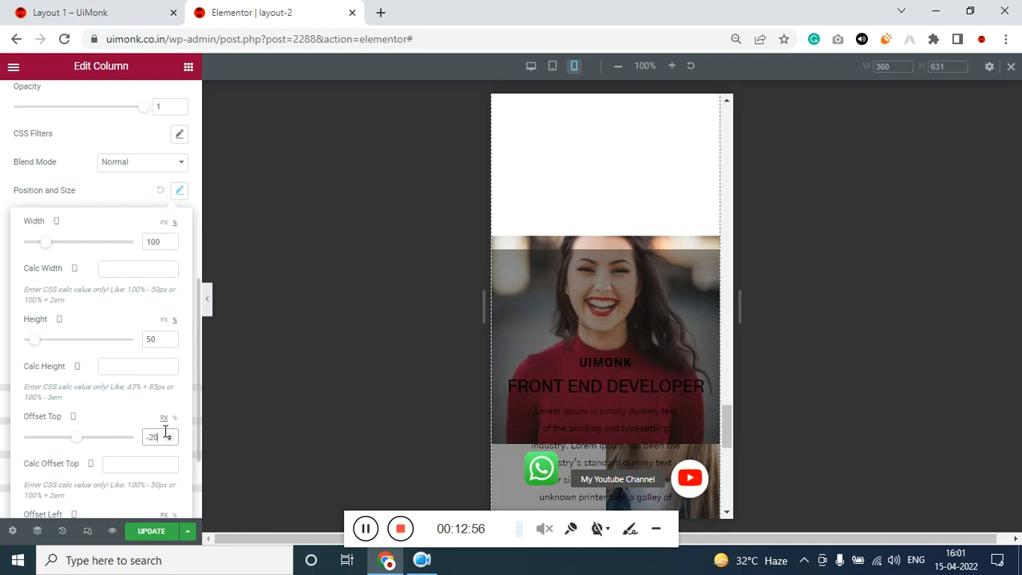
{"action": "type", "text": "0"}
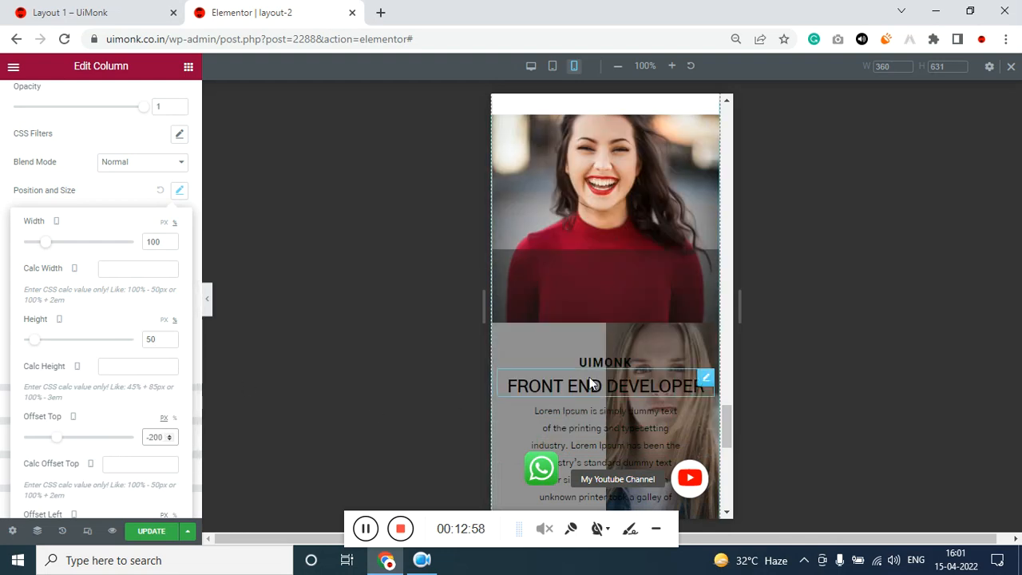
{"action": "scroll", "coordinate": [590, 377], "scroll_direction": "up", "scroll_amount": 2}
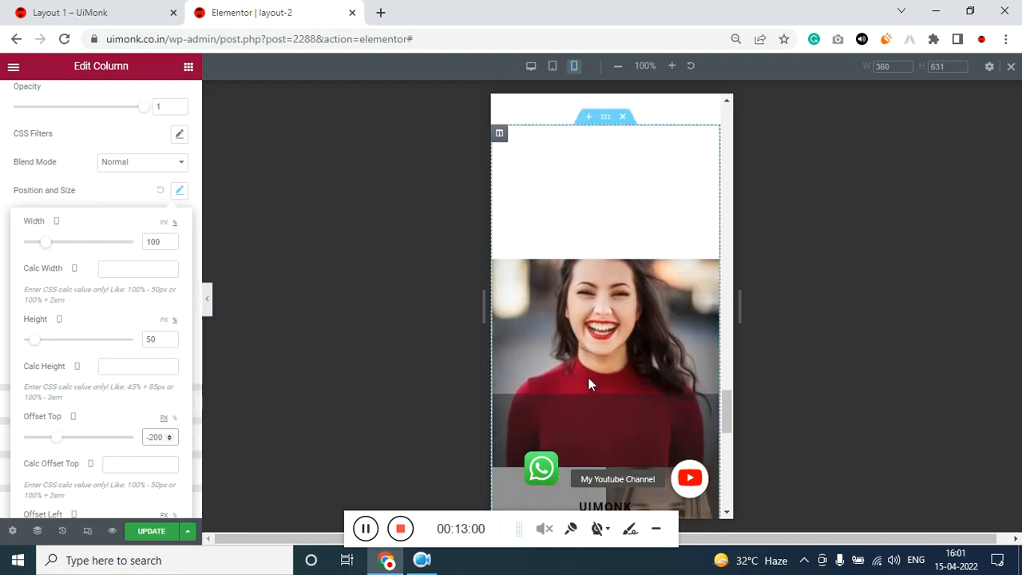
{"action": "key", "text": "Left"}
{"action": "key", "text": "Left"}
{"action": "key", "text": "BackSpace"}
{"action": "type", "text": "4"}
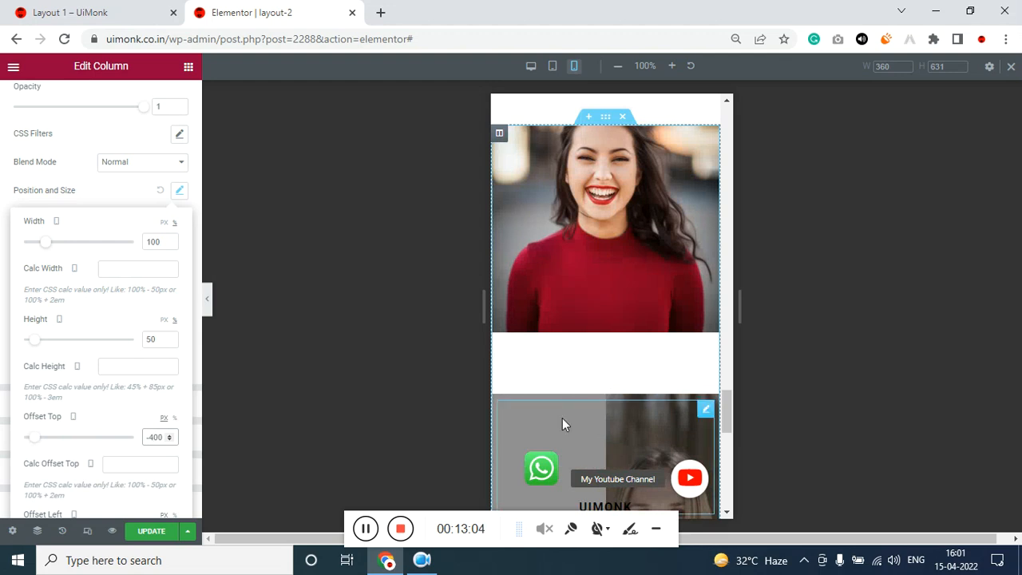
{"action": "scroll", "coordinate": [583, 420], "scroll_direction": "down", "scroll_amount": 5}
{"action": "scroll", "coordinate": [582, 421], "scroll_direction": "up", "scroll_amount": 3}
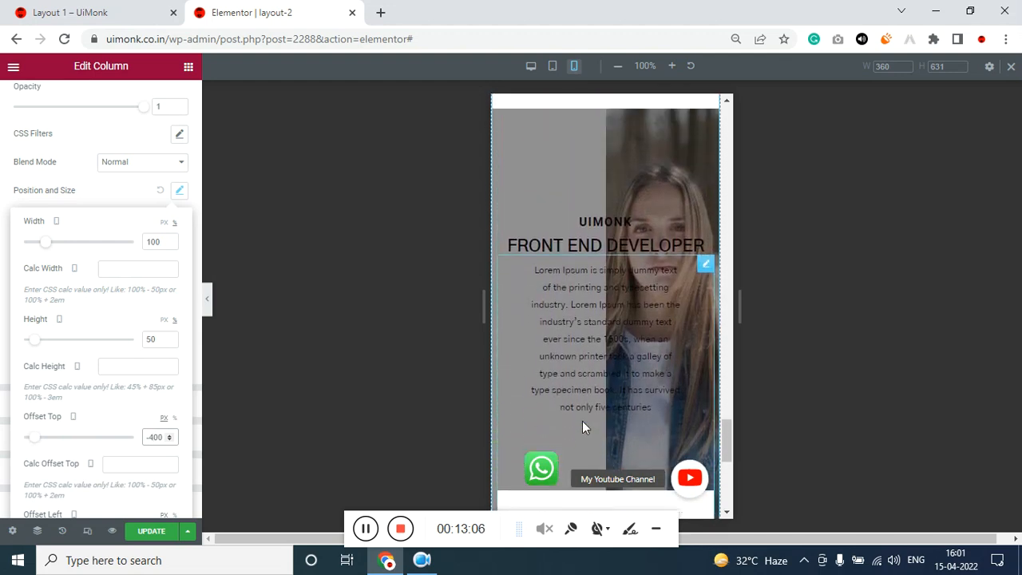
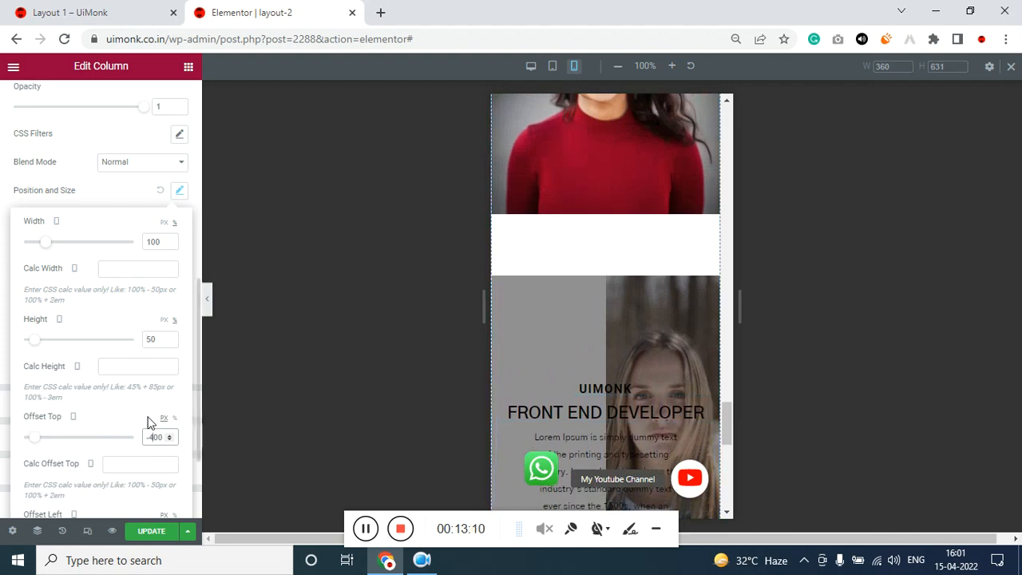
Step: Set the Before element's mobile height to 40%
{"action": "left_click_drag", "start_coordinate": [153, 344], "coordinate": [145, 344]}
{"action": "type", "text": "4"}
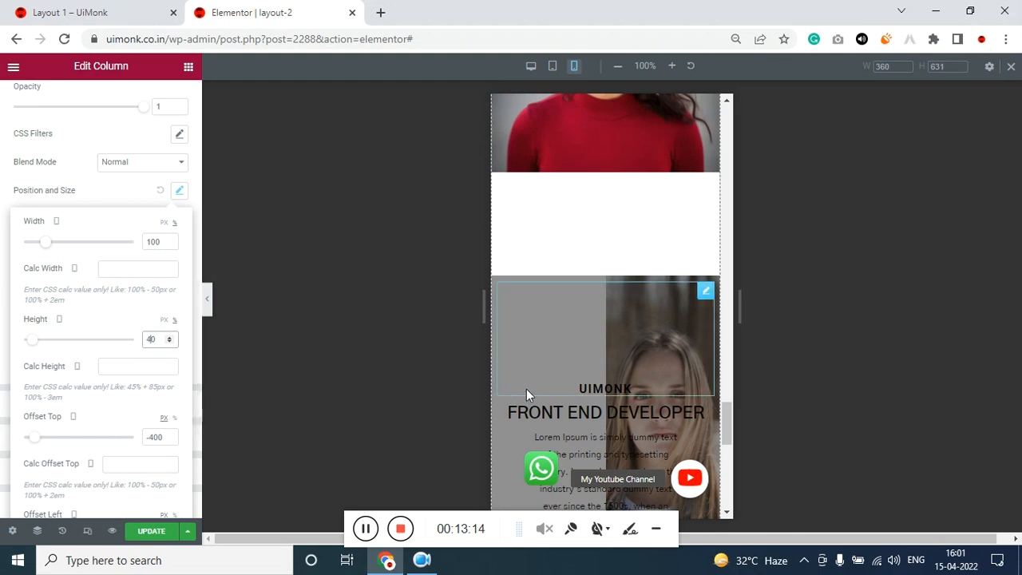
{"action": "scroll", "coordinate": [559, 395], "scroll_direction": "up", "scroll_amount": 1}
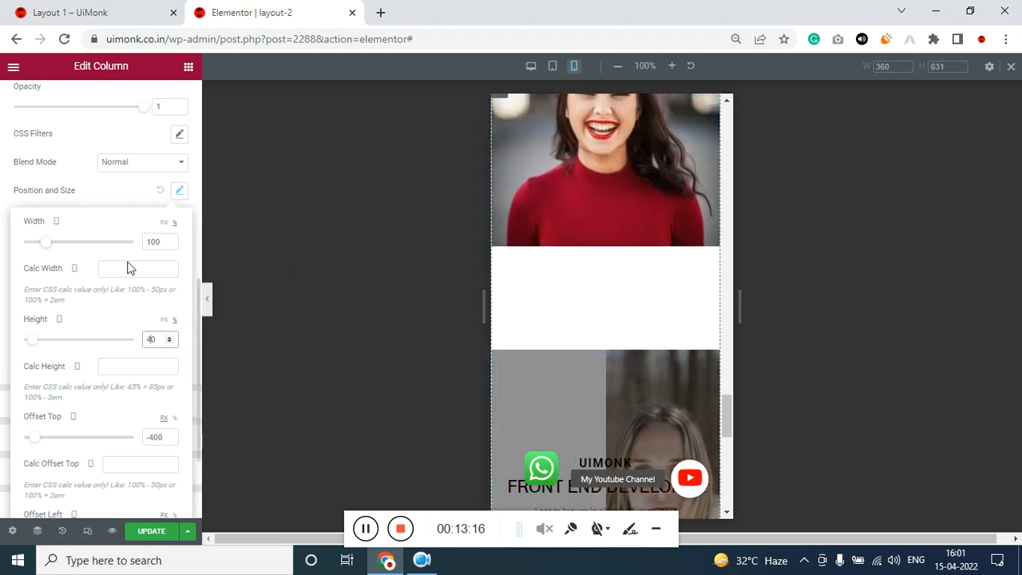
Step: Set the mobile left offset of the column's After pseudo element, which holds the second photo, to 0
{"action": "scroll", "coordinate": [128, 271], "scroll_direction": "up", "scroll_amount": 5}
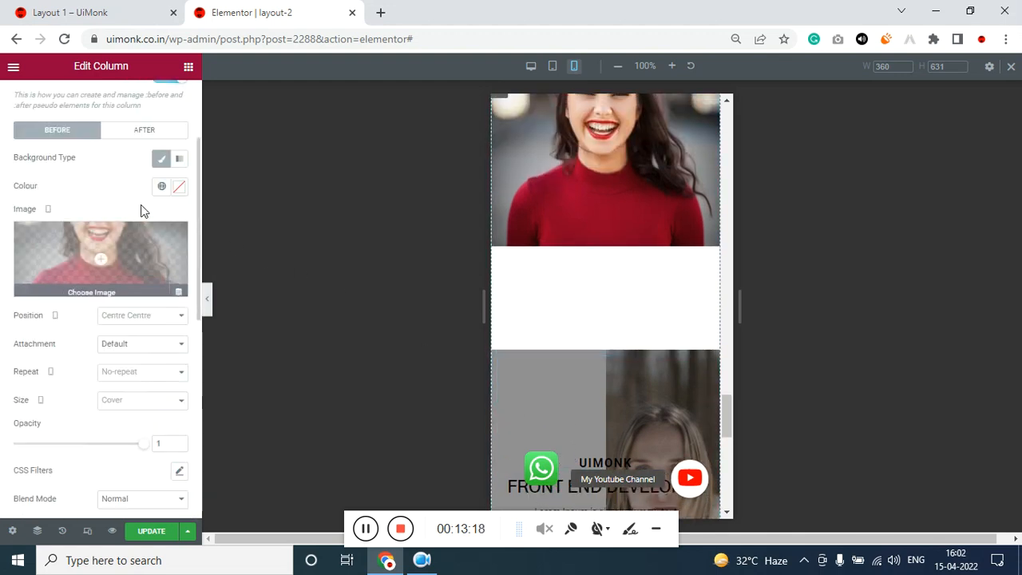
{"action": "left_click", "coordinate": [145, 131]}
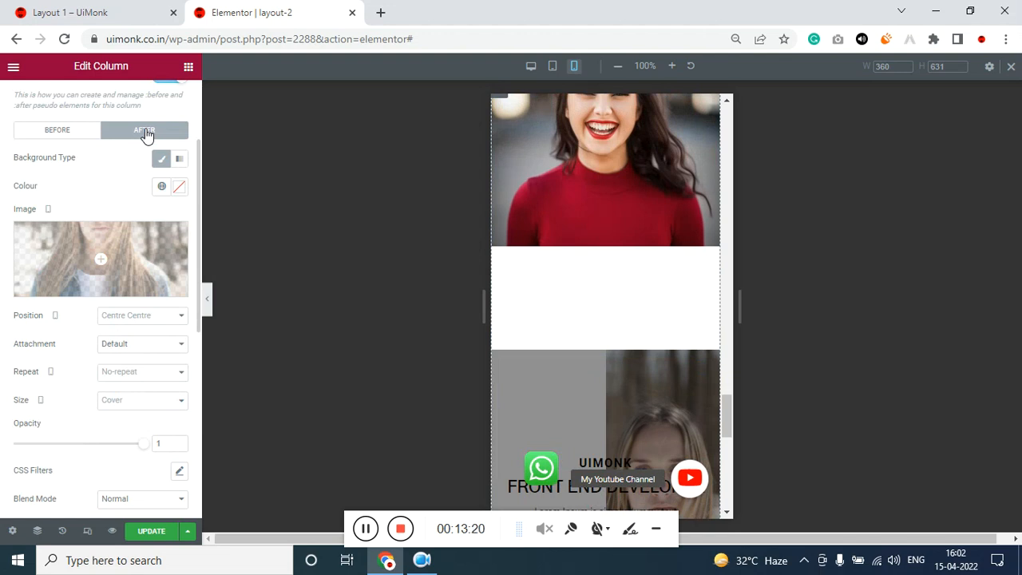
{"action": "scroll", "coordinate": [145, 232], "scroll_direction": "down", "scroll_amount": 4}
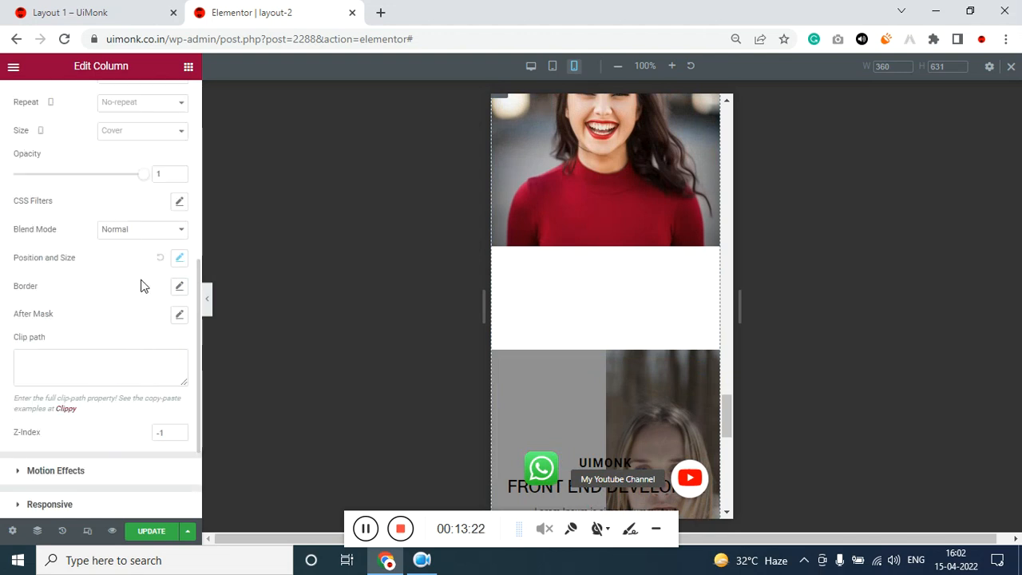
{"action": "left_click", "coordinate": [181, 261]}
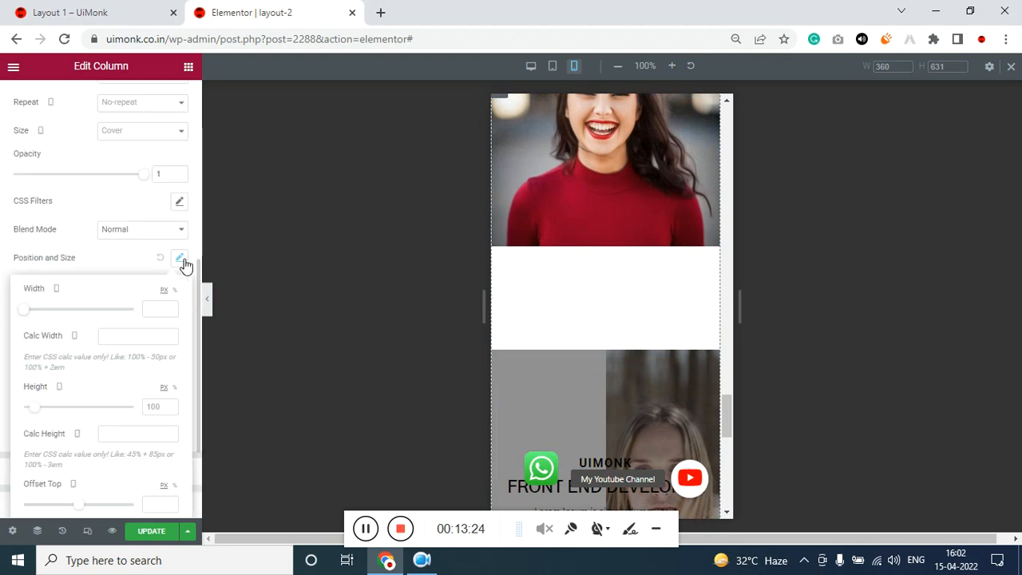
{"action": "scroll", "coordinate": [127, 376], "scroll_direction": "down", "scroll_amount": 3}
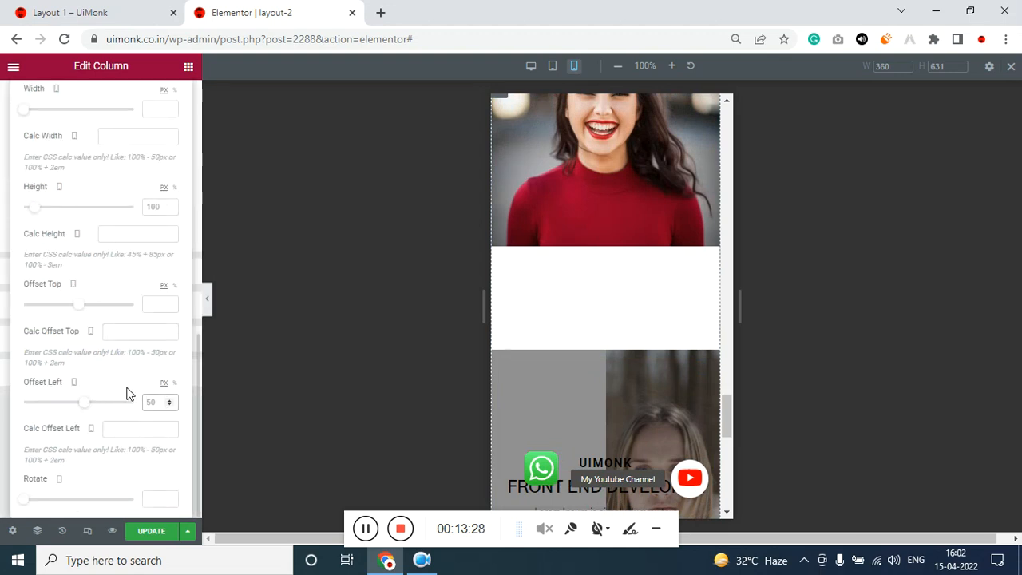
{"action": "type", "text": "0"}
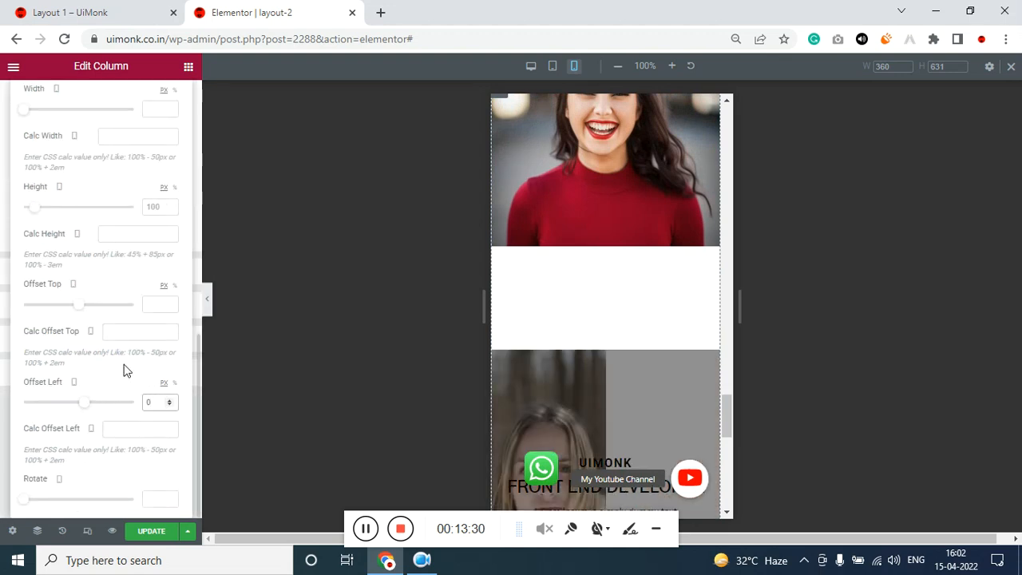
Step: Set the After element's mobile width to 100% and its mobile height to 40%
{"action": "scroll", "coordinate": [124, 370], "scroll_direction": "up", "scroll_amount": 2}
{"action": "left_click", "coordinate": [175, 225]}
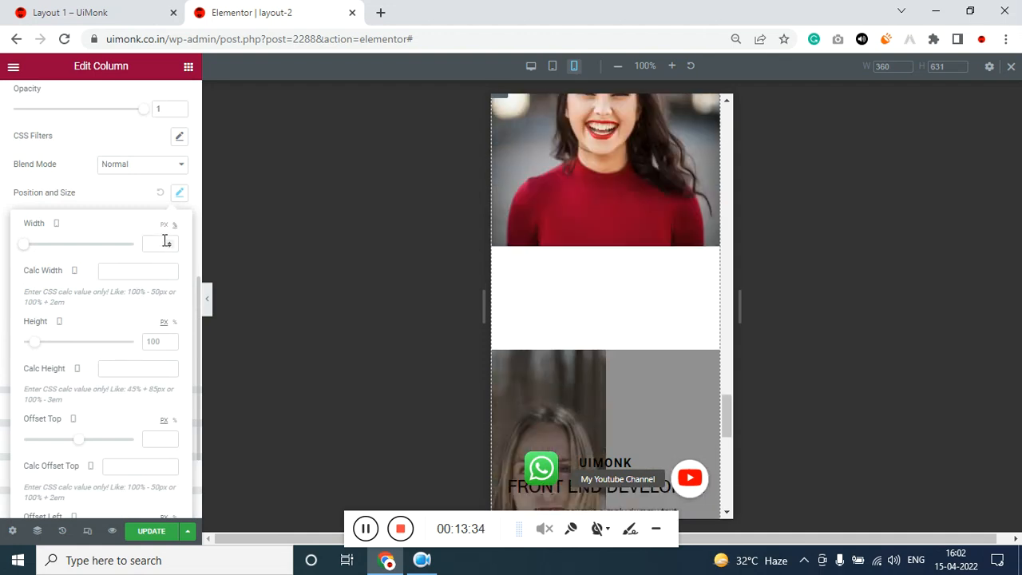
{"action": "type", "text": "100"}
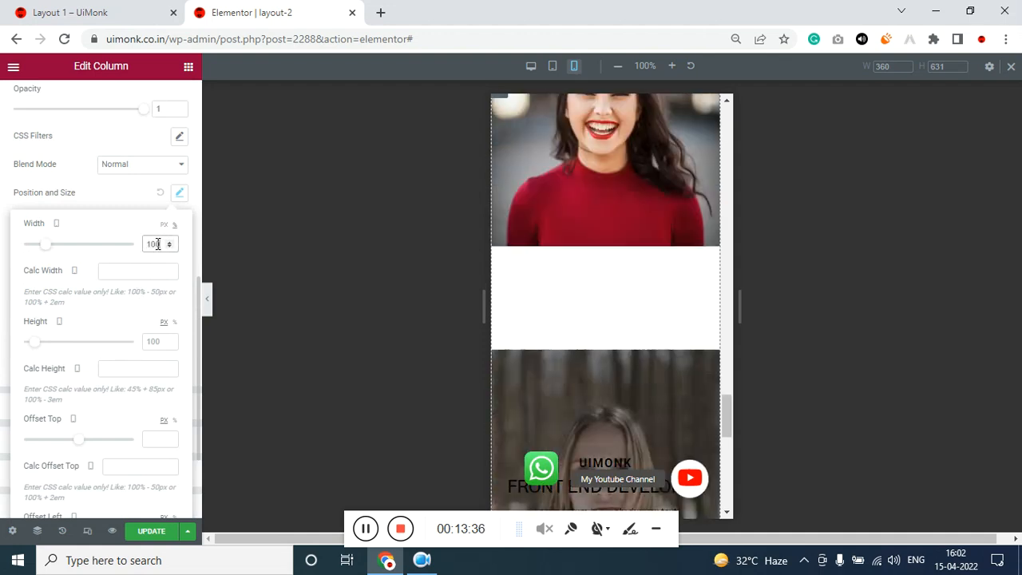
{"action": "left_click", "coordinate": [160, 341]}
{"action": "type", "text": "40"}
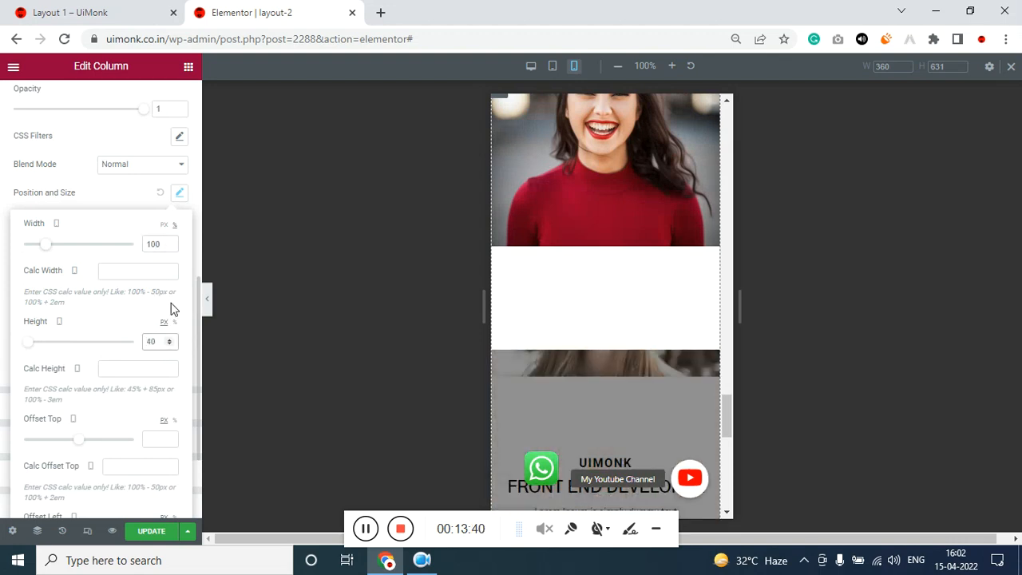
{"action": "left_click", "coordinate": [174, 322]}
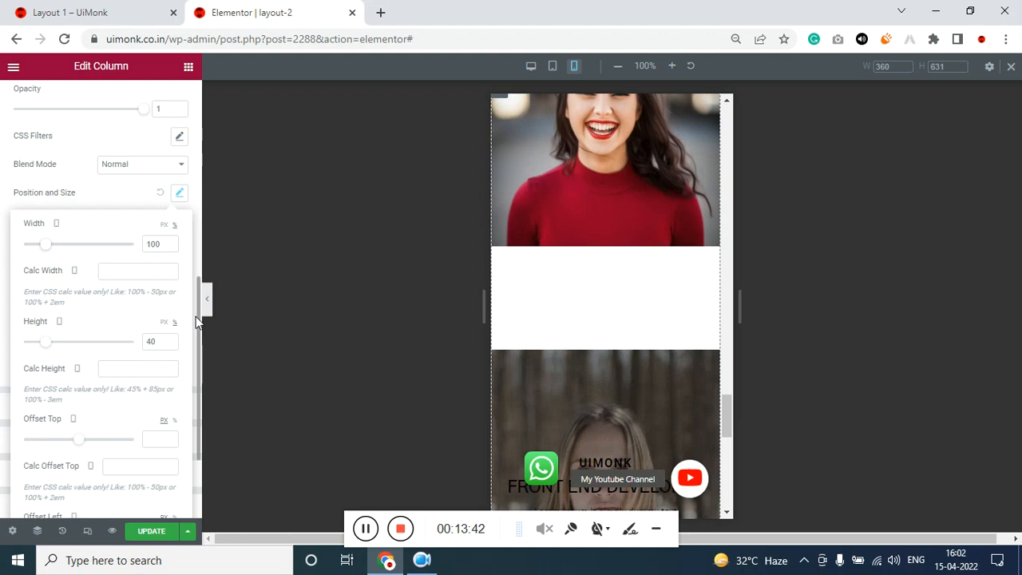
Step: Set the After element's mobile top offset to -200 px, moving the second photo up beneath the red-sweater photo
{"action": "scroll", "coordinate": [582, 391], "scroll_direction": "down", "scroll_amount": 1}
{"action": "scroll", "coordinate": [602, 389], "scroll_direction": "down", "scroll_amount": 3}
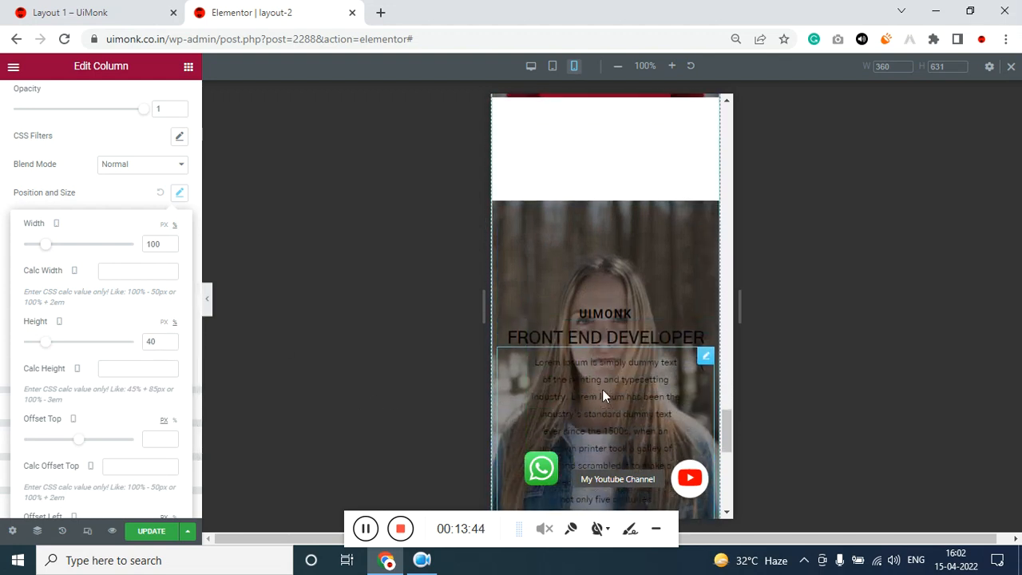
{"action": "scroll", "coordinate": [602, 389], "scroll_direction": "up", "scroll_amount": 3}
{"action": "scroll", "coordinate": [597, 388], "scroll_direction": "down", "scroll_amount": 1}
{"action": "scroll", "coordinate": [597, 388], "scroll_direction": "down", "scroll_amount": 1}
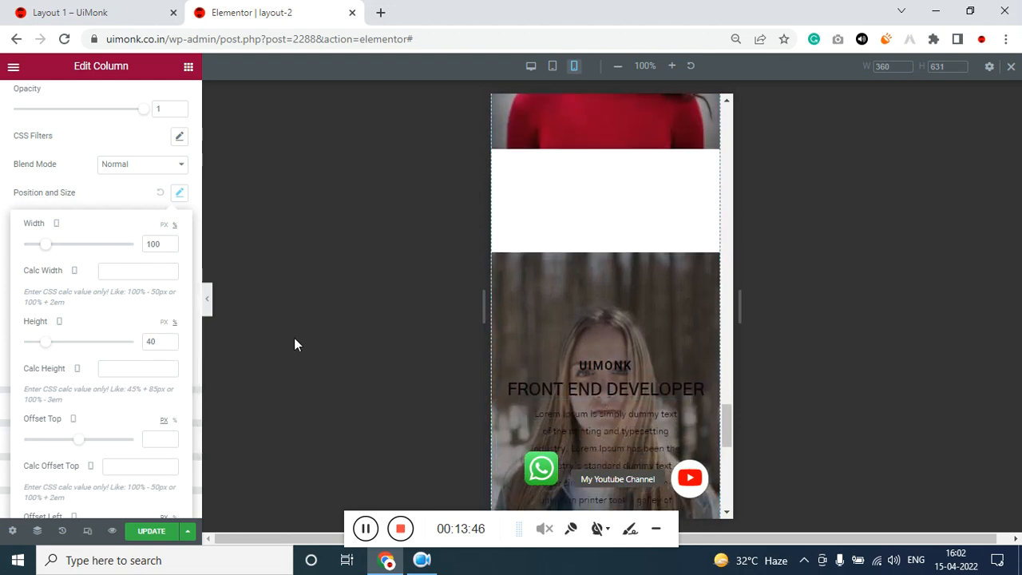
{"action": "left_click", "coordinate": [168, 442]}
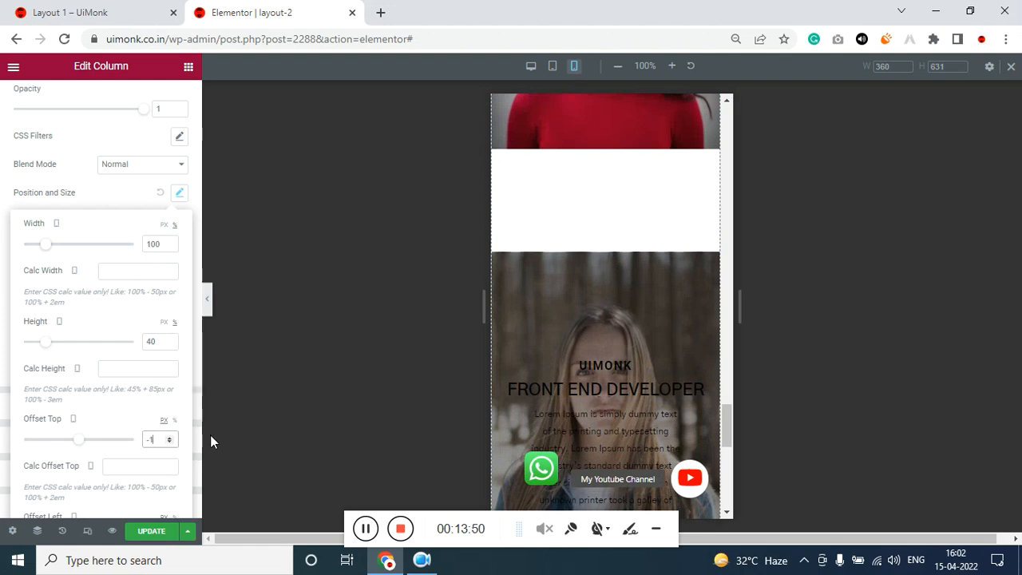
{"action": "type", "text": "-"}
{"action": "type", "text": "2000"}
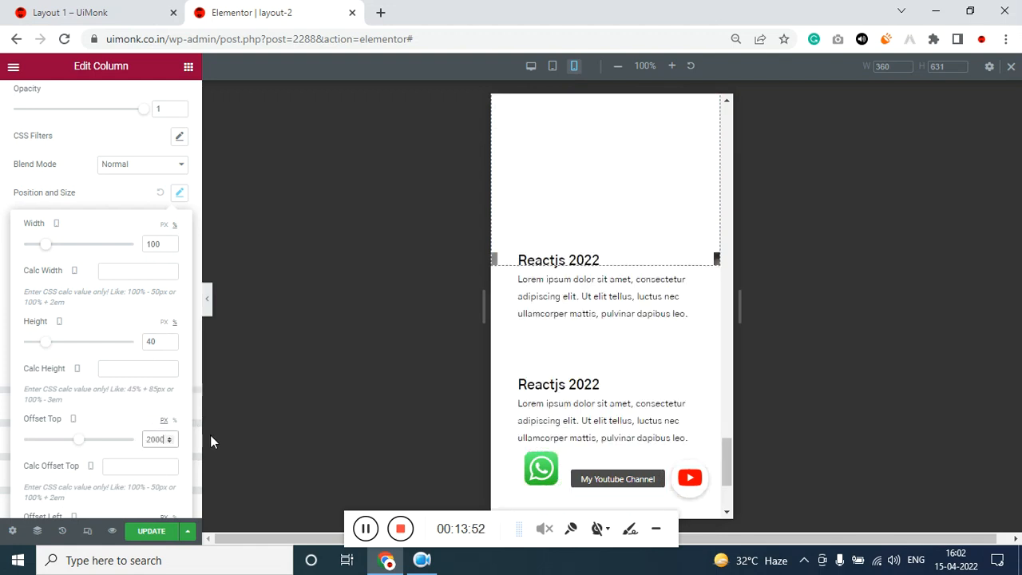
{"action": "key", "text": "ctrl+a"}
{"action": "type", "text": "-200"}
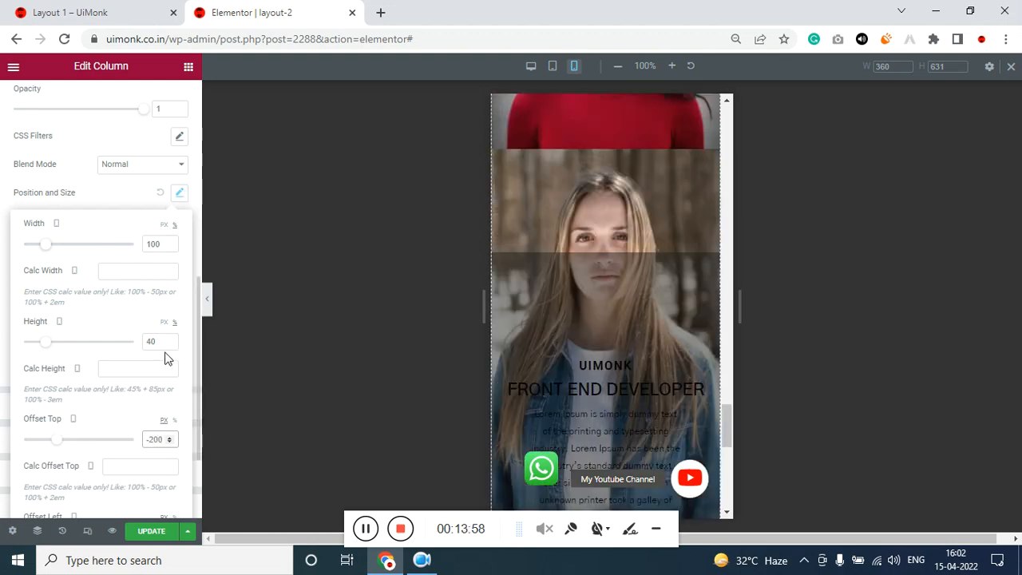
Step: Examine in the mobile preview how the two stacked photos sit against each other and the text block
{"action": "scroll", "coordinate": [611, 358], "scroll_direction": "down", "scroll_amount": 4}
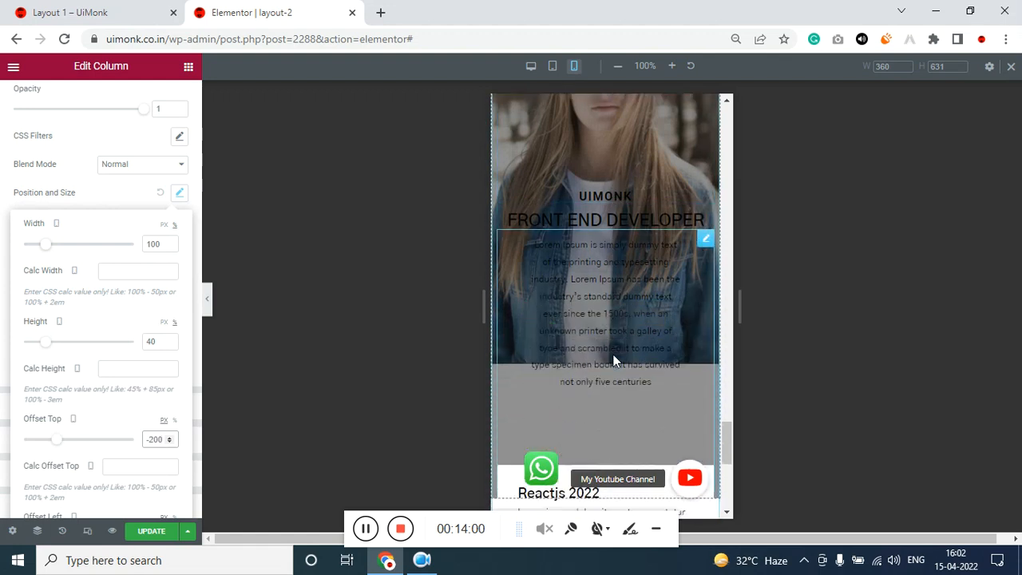
{"action": "scroll", "coordinate": [613, 357], "scroll_direction": "up", "scroll_amount": 5}
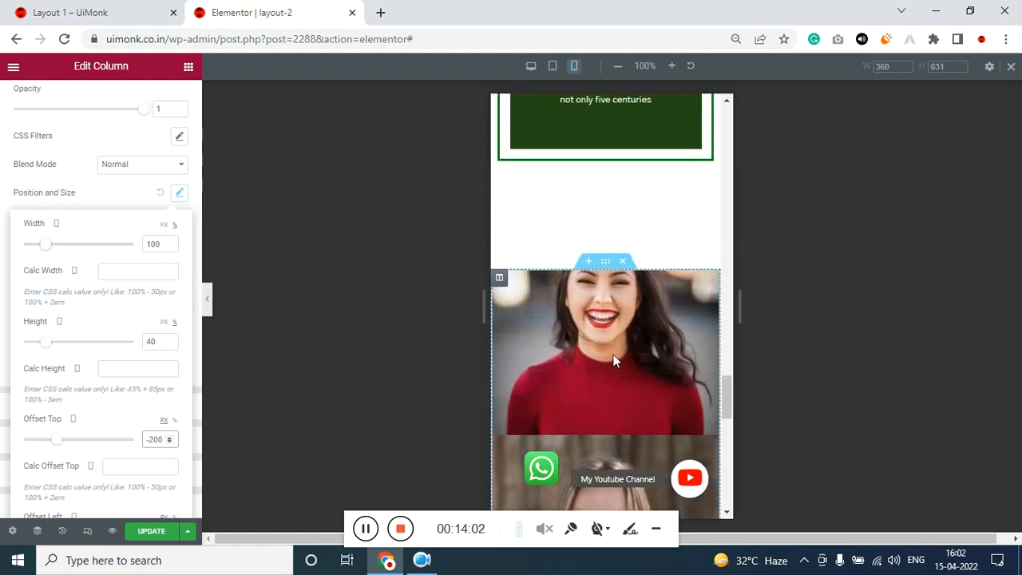
{"action": "scroll", "coordinate": [607, 355], "scroll_direction": "down", "scroll_amount": 2}
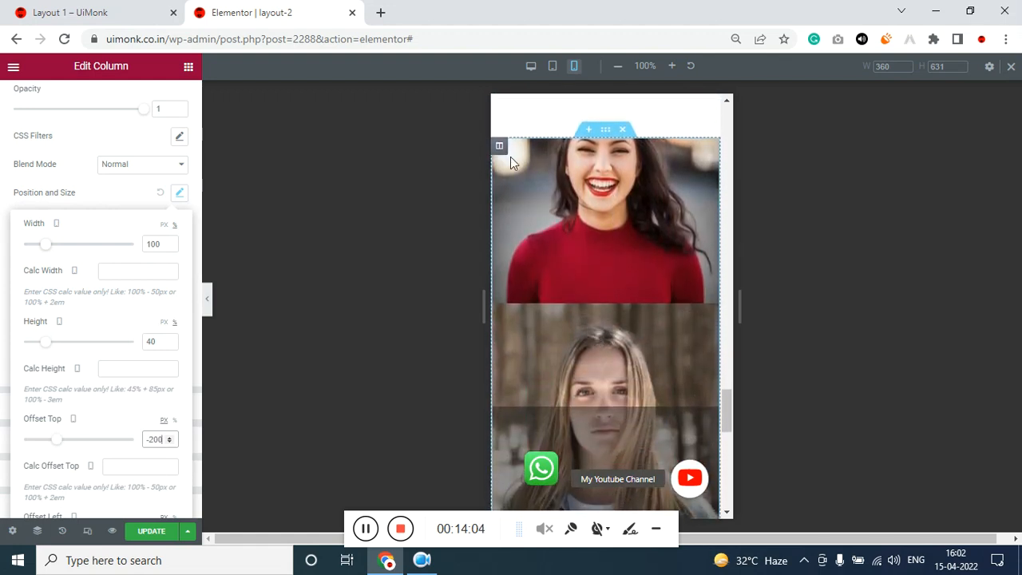
{"action": "scroll", "coordinate": [510, 159], "scroll_direction": "down", "scroll_amount": 1}
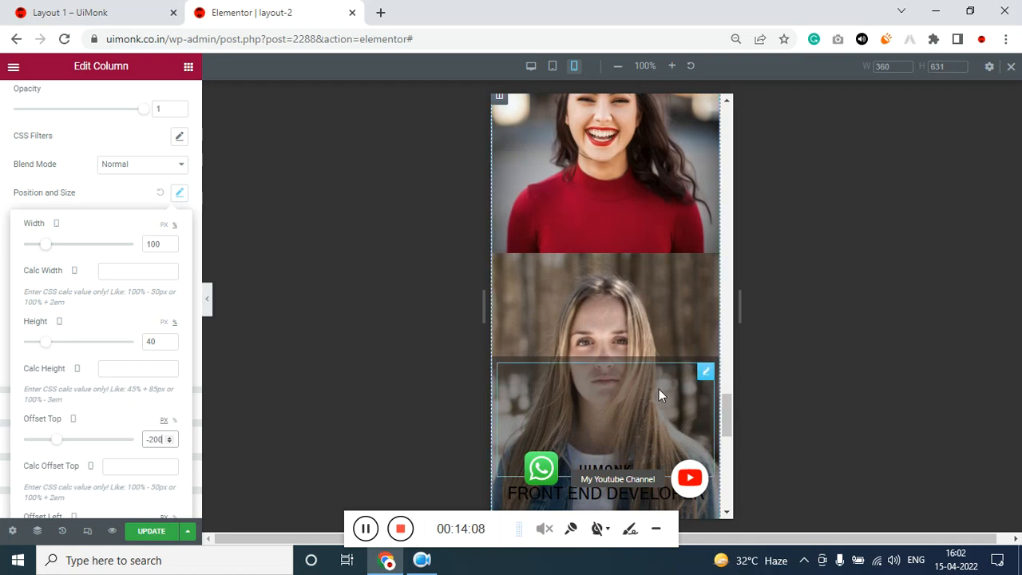
{"action": "scroll", "coordinate": [660, 392], "scroll_direction": "down", "scroll_amount": 2}
{"action": "scroll", "coordinate": [660, 374], "scroll_direction": "down", "scroll_amount": 2}
{"action": "scroll", "coordinate": [660, 367], "scroll_direction": "up", "scroll_amount": 3}
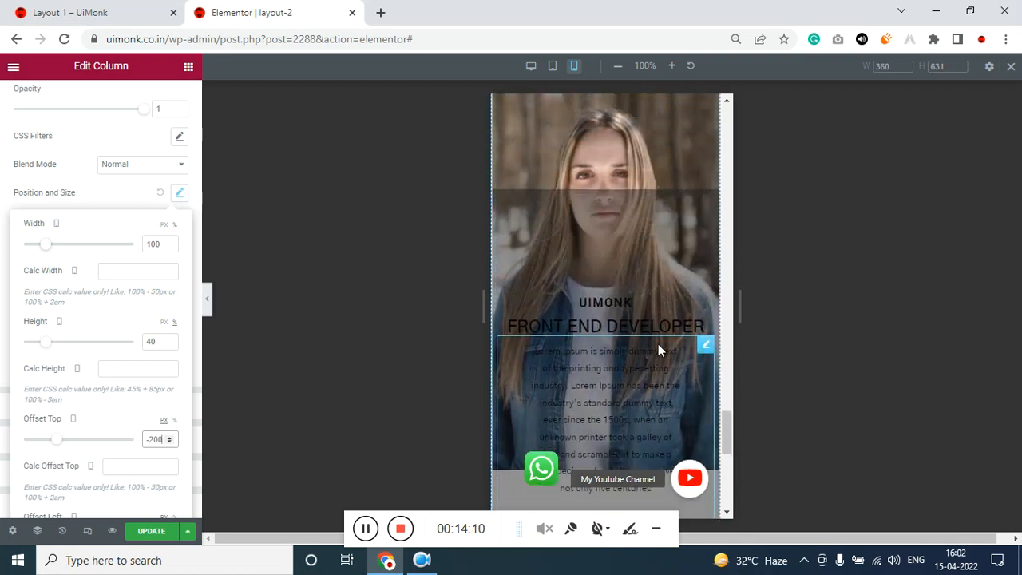
{"action": "scroll", "coordinate": [531, 356], "scroll_direction": "down", "scroll_amount": 1}
Step: Set the After element's mobile height to 200 px so the second photo ends above the text
{"action": "left_click", "coordinate": [151, 341]}
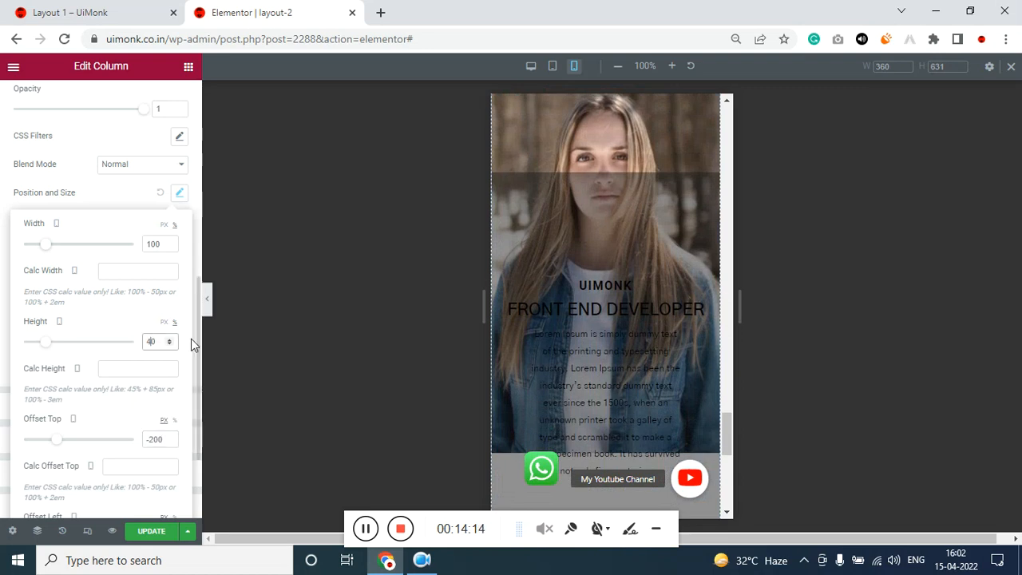
{"action": "type", "text": "3"}
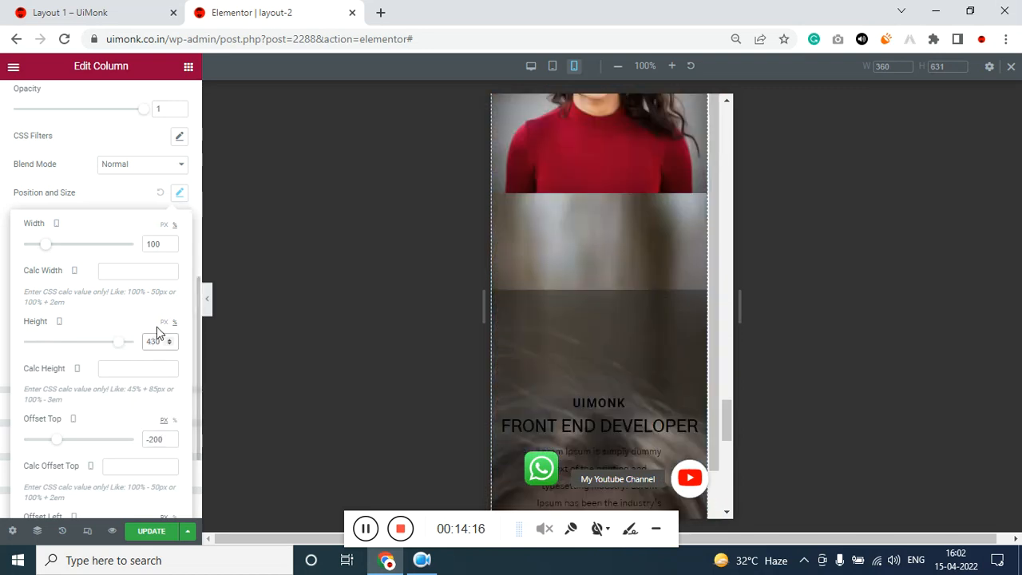
{"action": "key", "text": "BackSpace"}
{"action": "double_click", "coordinate": [154, 344]}
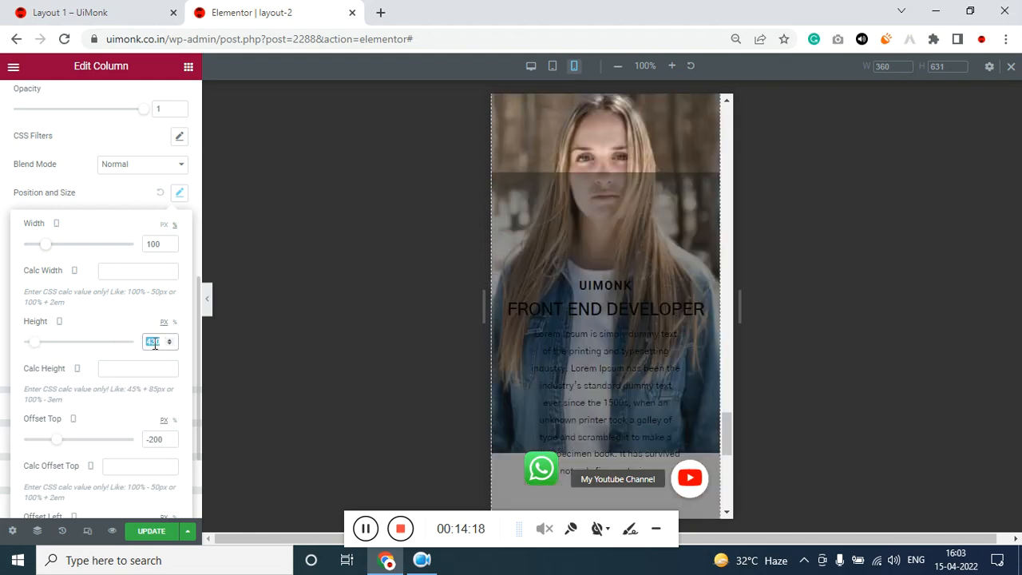
{"action": "type", "text": "200"}
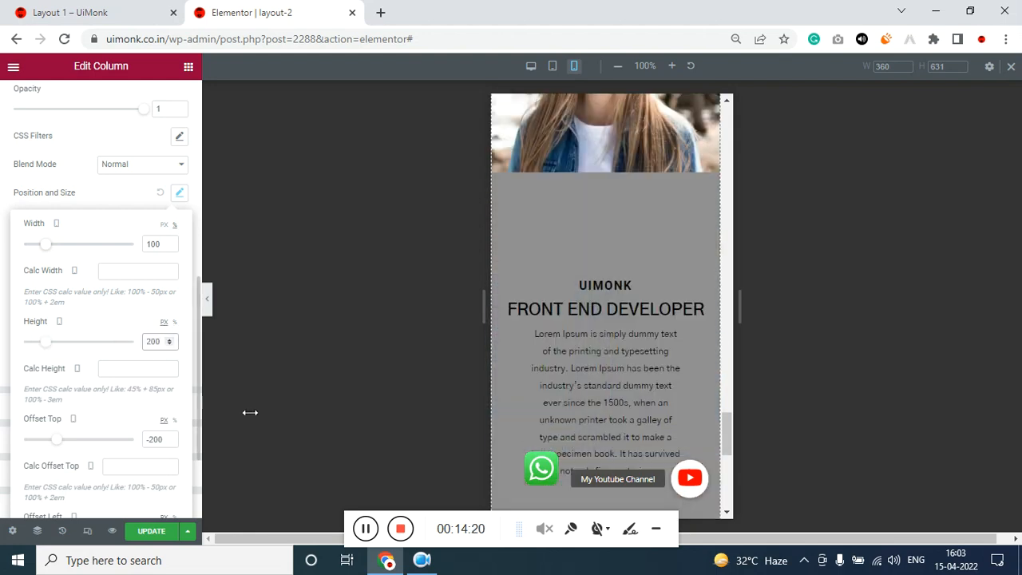
{"action": "scroll", "coordinate": [631, 364], "scroll_direction": "up", "scroll_amount": 3}
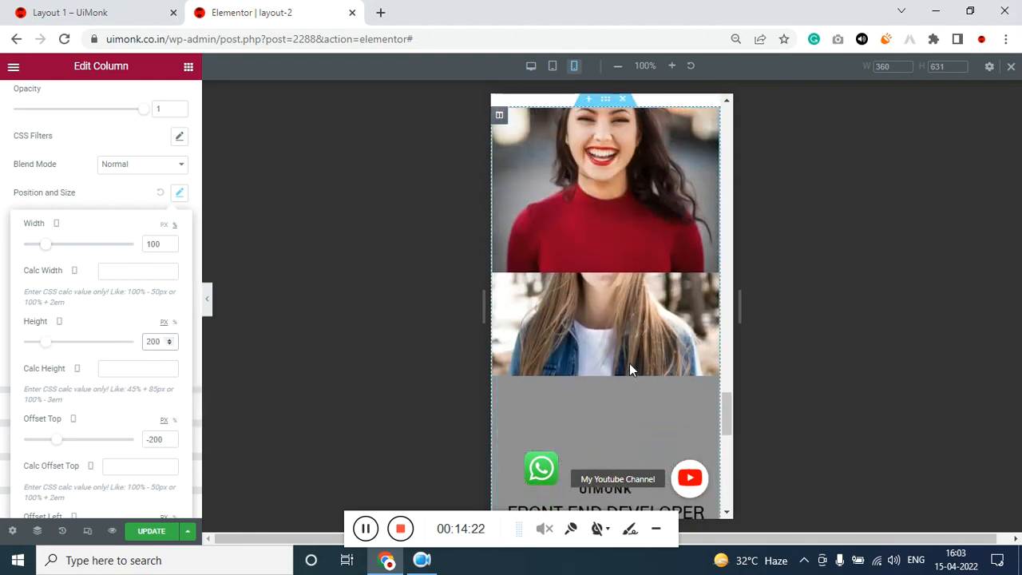
Step: Set the mobile height of the column's Before element, which holds the red-sweater photo, to 200 px
{"action": "left_click", "coordinate": [495, 136]}
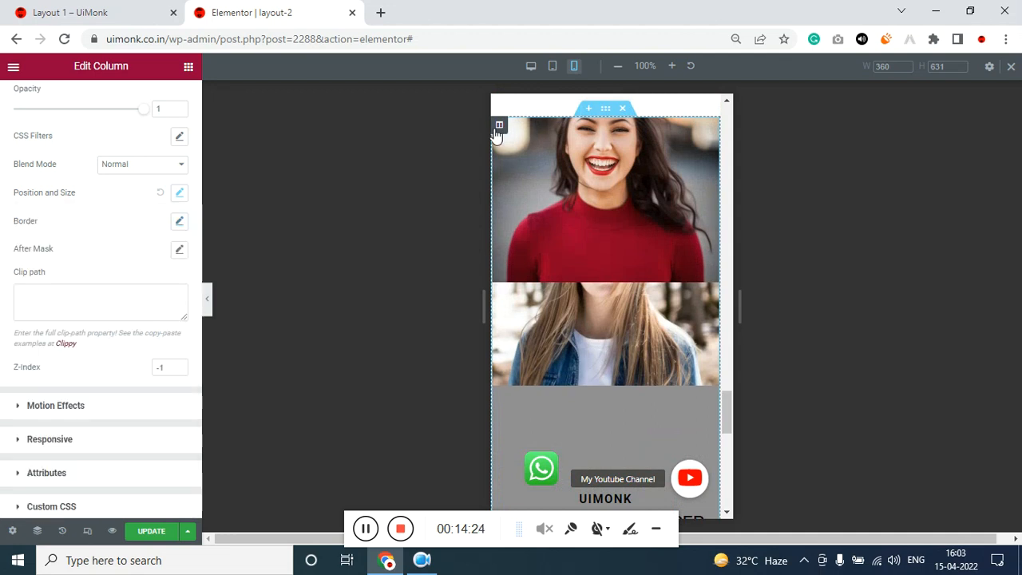
{"action": "scroll", "coordinate": [76, 264], "scroll_direction": "up", "scroll_amount": 3}
{"action": "scroll", "coordinate": [73, 273], "scroll_direction": "up", "scroll_amount": 1}
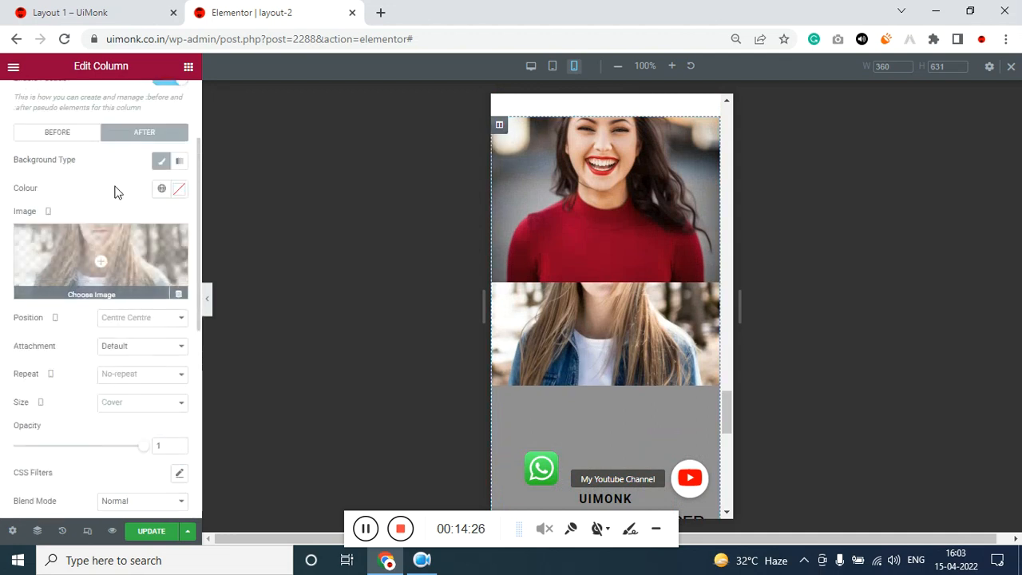
{"action": "left_click", "coordinate": [84, 135]}
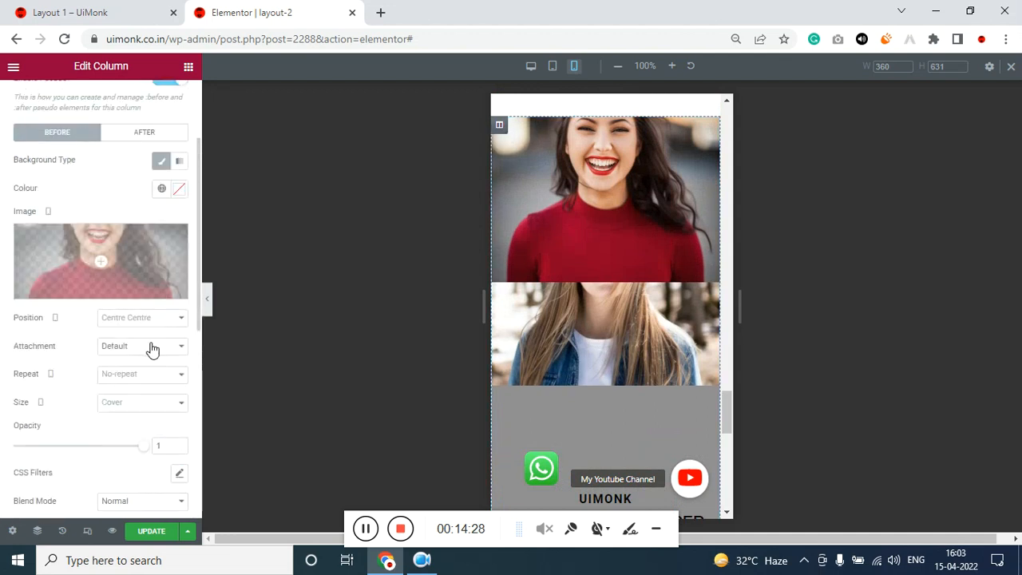
{"action": "scroll", "coordinate": [152, 349], "scroll_direction": "down", "scroll_amount": 3}
{"action": "left_click", "coordinate": [179, 259]}
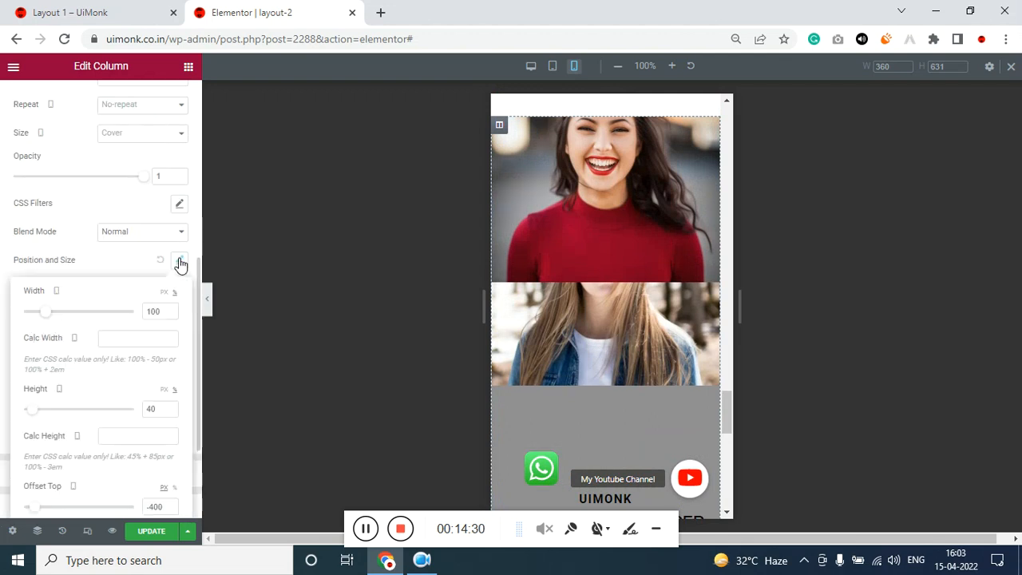
{"action": "scroll", "coordinate": [159, 335], "scroll_direction": "down", "scroll_amount": 2}
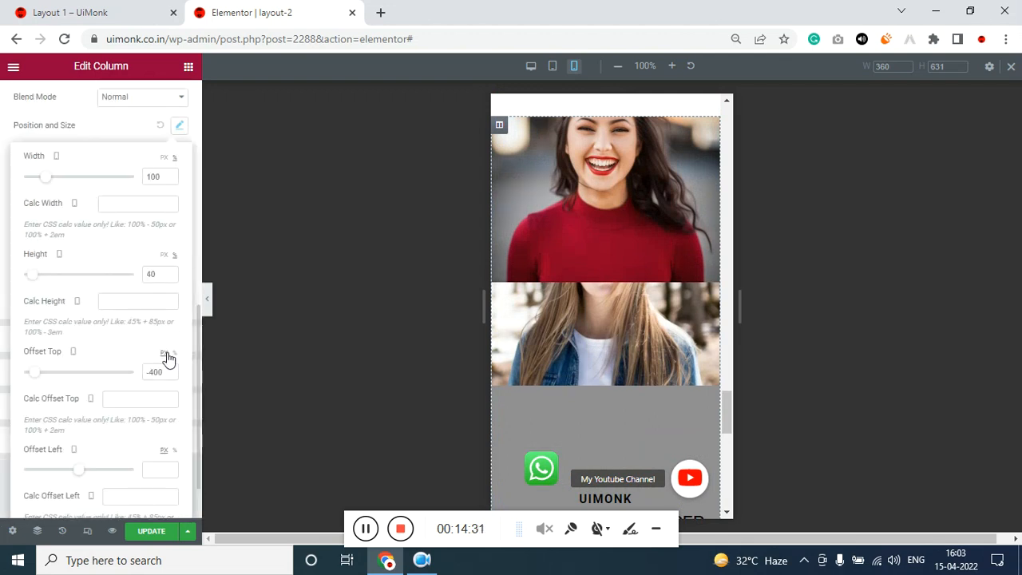
{"action": "left_click", "coordinate": [164, 256]}
{"action": "left_click_drag", "start_coordinate": [155, 274], "coordinate": [137, 281]}
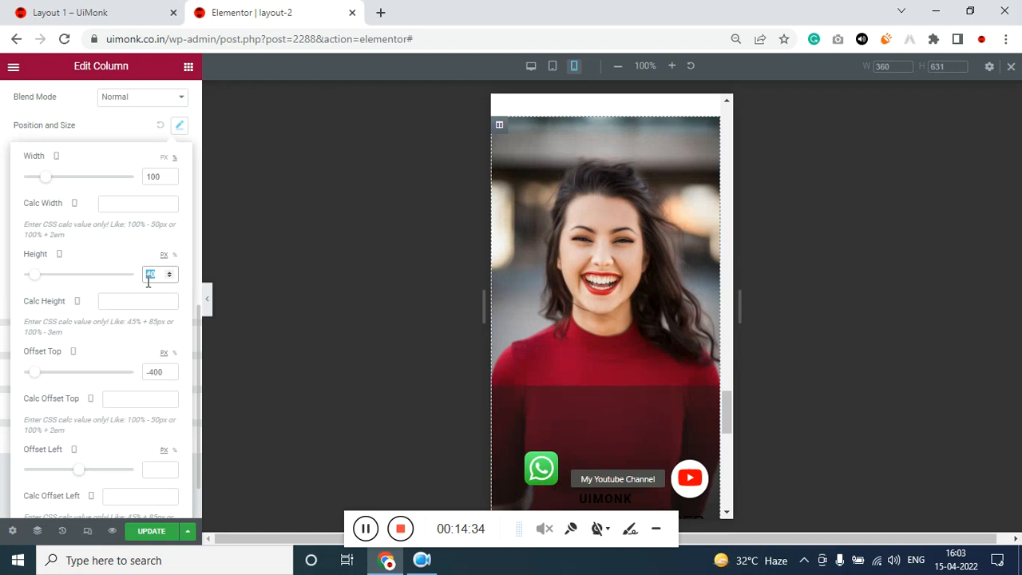
{"action": "type", "text": "200"}
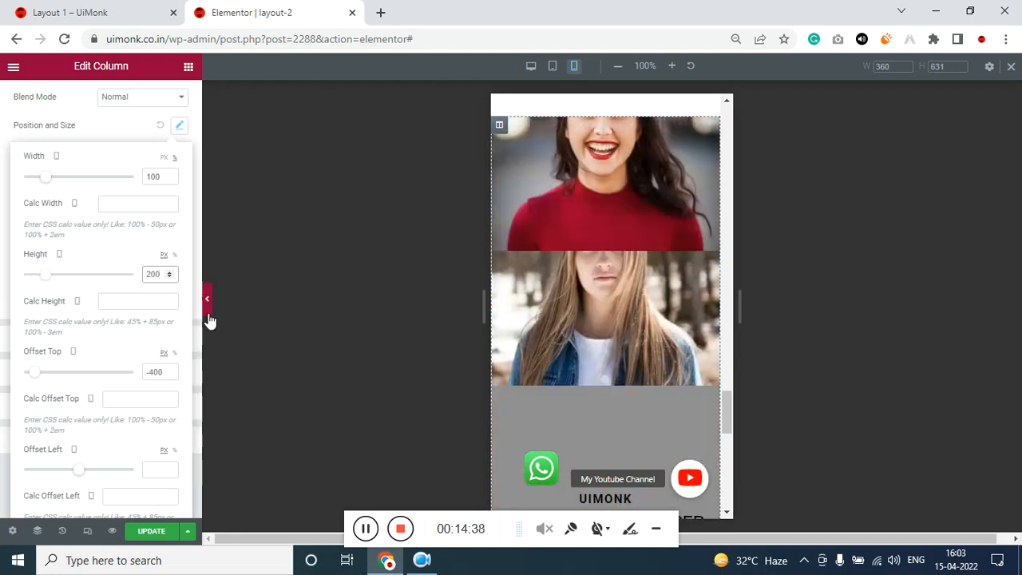
Step: Try the Top Centre image position on the Before element and return it to Centre Centre
{"action": "scroll", "coordinate": [130, 321], "scroll_direction": "up", "scroll_amount": 4}
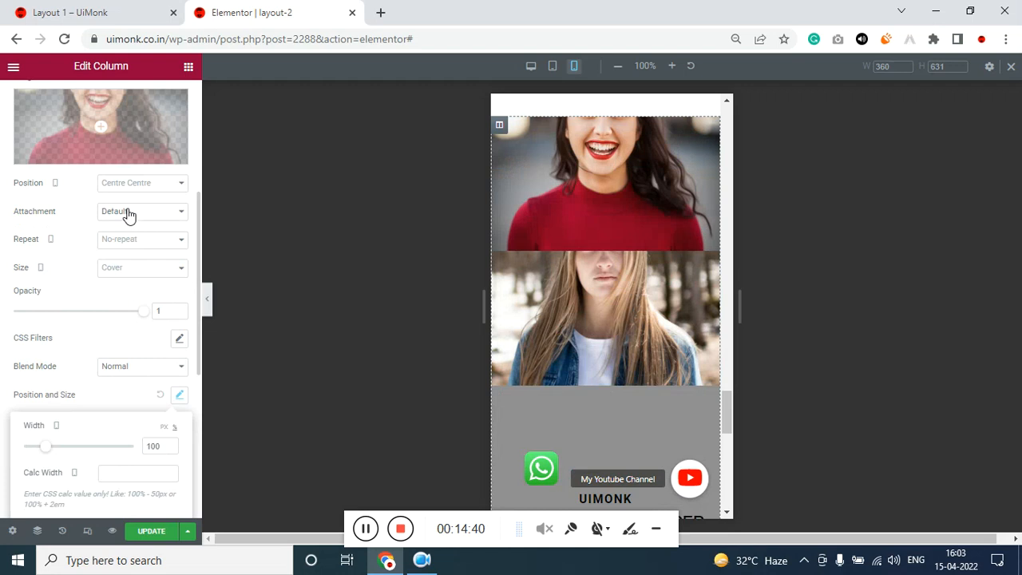
{"action": "left_click", "coordinate": [141, 187]}
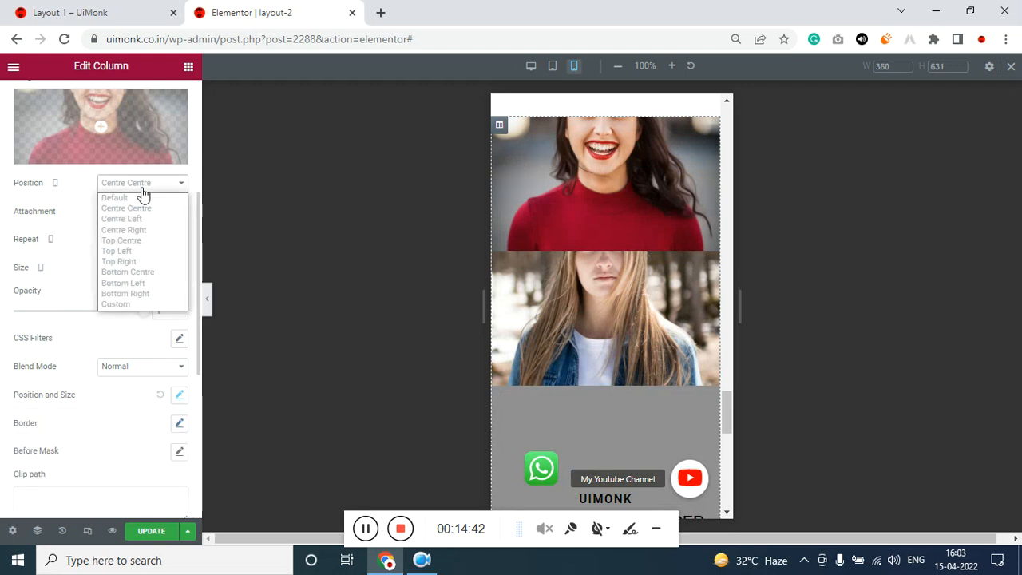
{"action": "left_click", "coordinate": [160, 243]}
{"action": "left_click", "coordinate": [162, 248]}
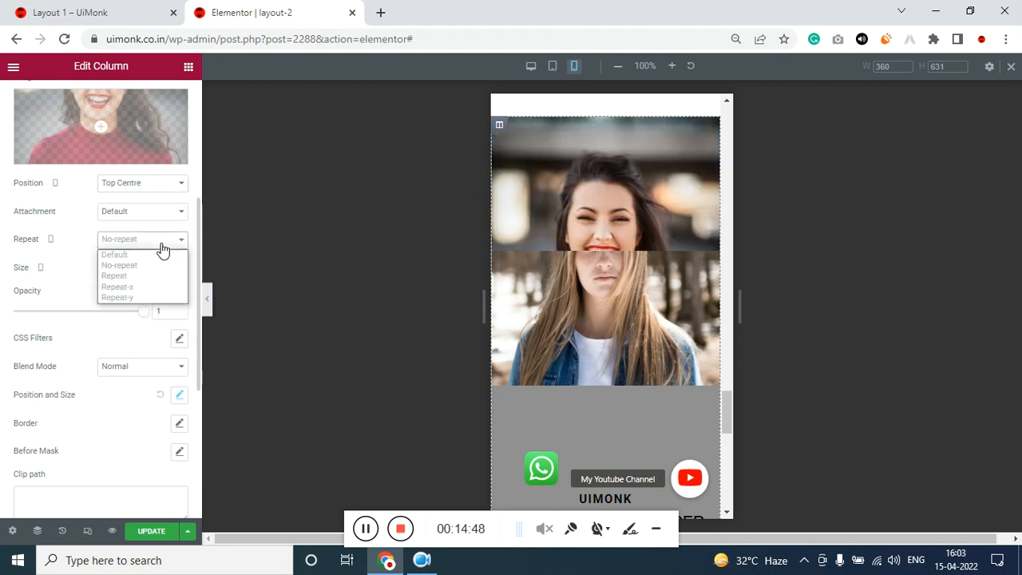
{"action": "left_click", "coordinate": [162, 192]}
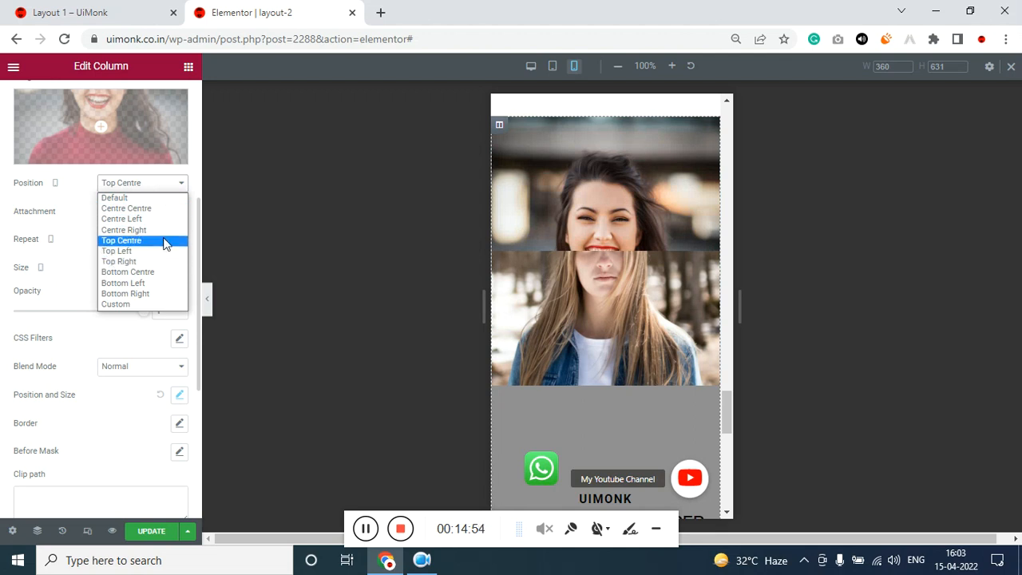
{"action": "left_click", "coordinate": [167, 211]}
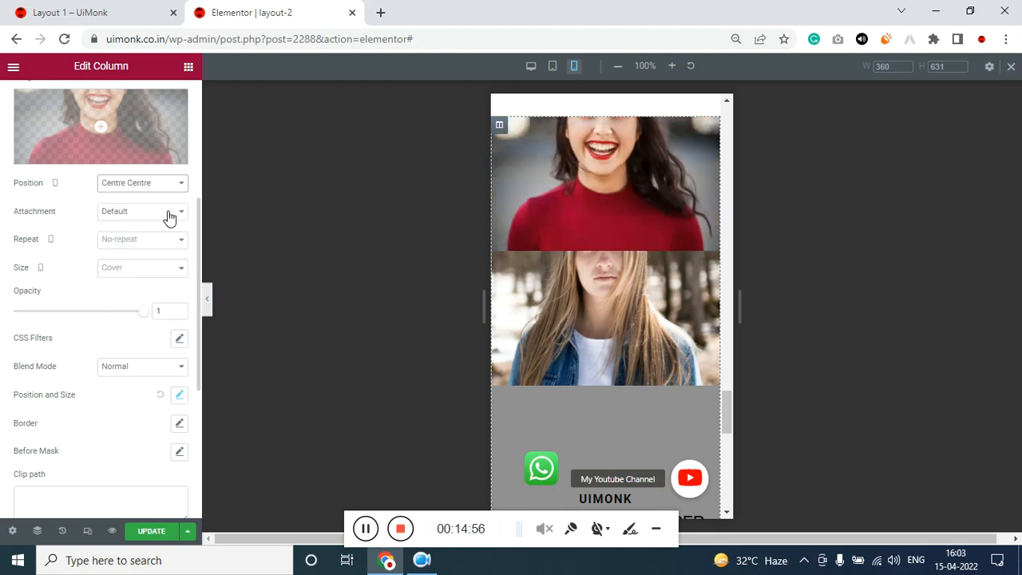
Step: Set the mobile height of the column's Before element, the red-sweater photo, to 300 px
{"action": "scroll", "coordinate": [571, 357], "scroll_direction": "down", "scroll_amount": 3}
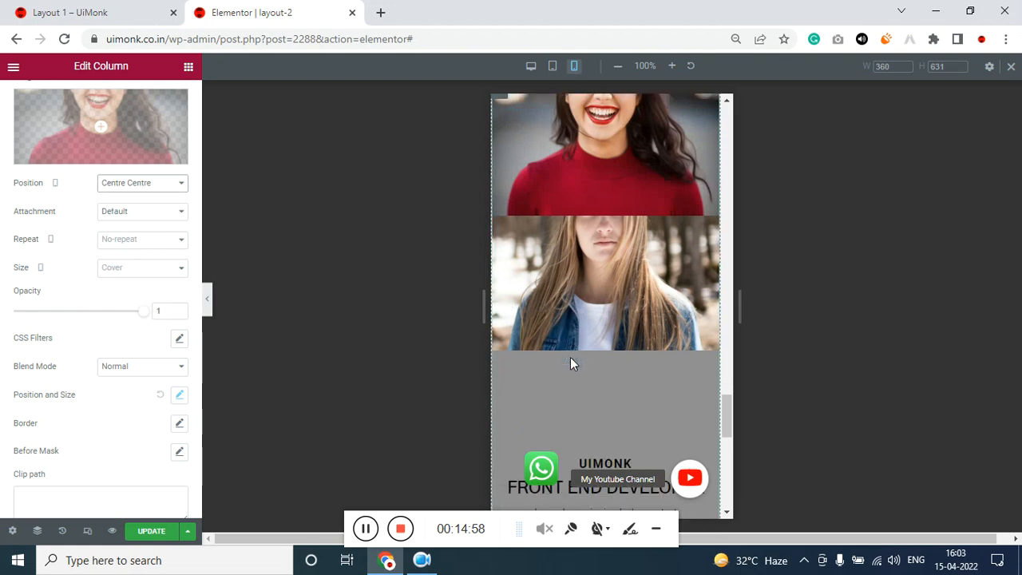
{"action": "scroll", "coordinate": [576, 360], "scroll_direction": "up", "scroll_amount": 5}
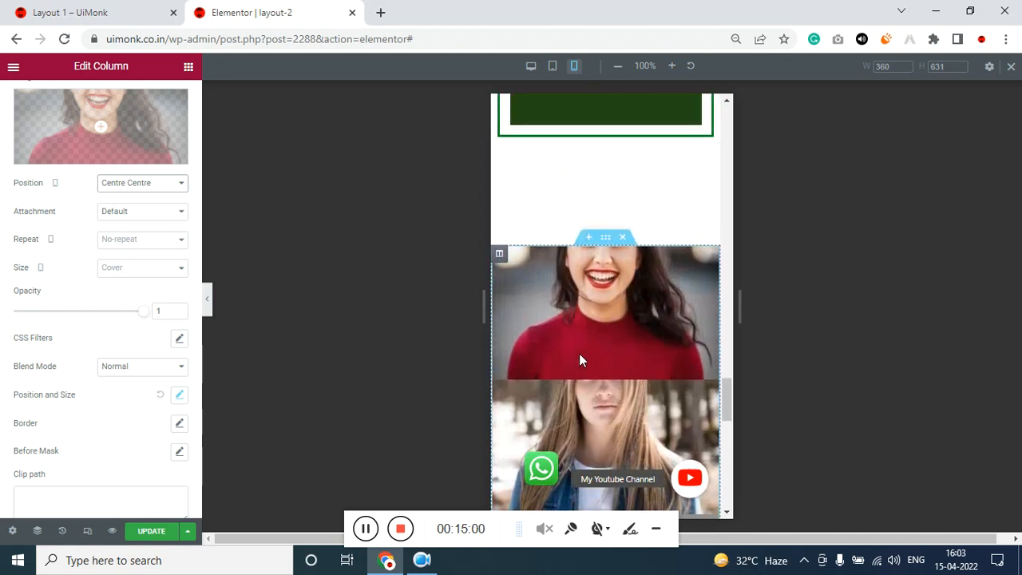
{"action": "scroll", "coordinate": [74, 296], "scroll_direction": "down", "scroll_amount": 2}
{"action": "scroll", "coordinate": [98, 335], "scroll_direction": "down", "scroll_amount": 2}
{"action": "scroll", "coordinate": [99, 332], "scroll_direction": "up", "scroll_amount": 1}
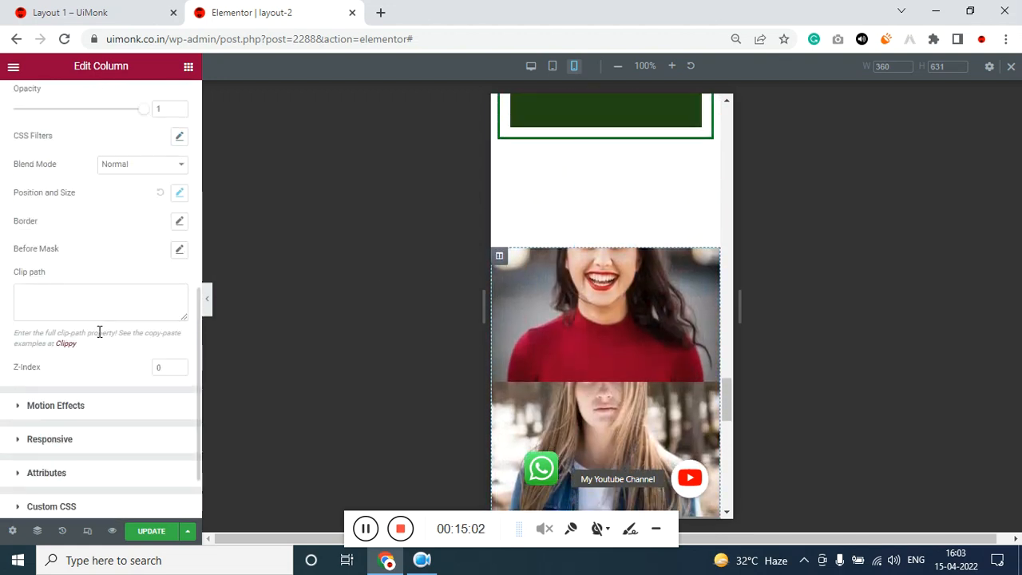
{"action": "left_click", "coordinate": [180, 194]}
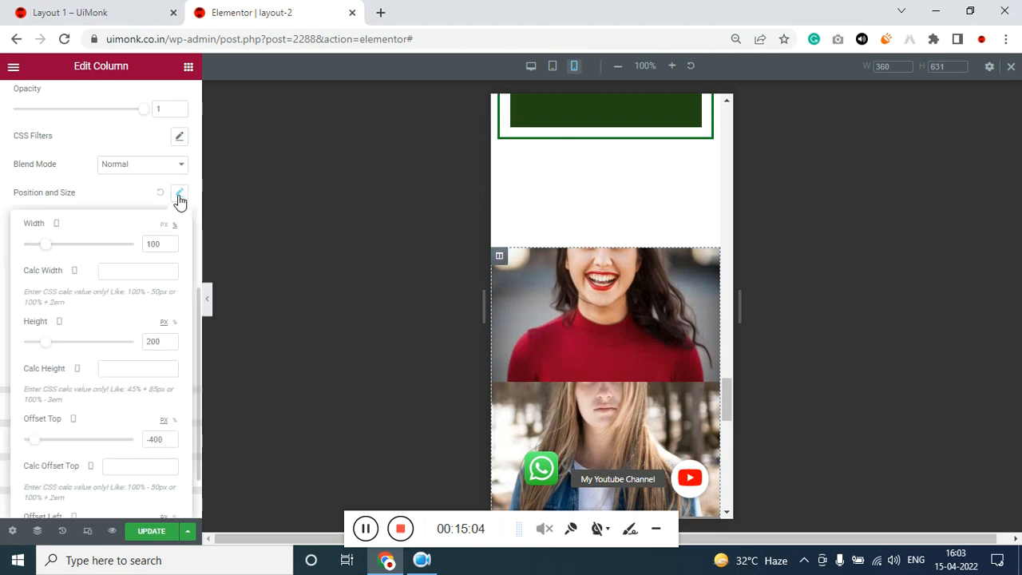
{"action": "left_click", "coordinate": [148, 342]}
{"action": "type", "text": "3"}
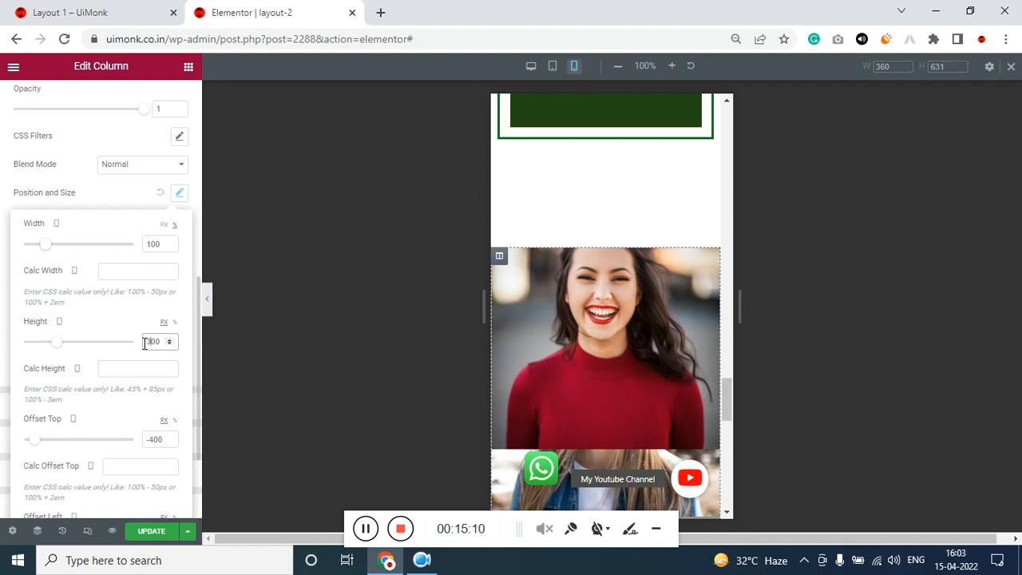
Step: Set the mobile height of the column's After element, the long-haired woman's photo, to 300 px
{"action": "scroll", "coordinate": [148, 341], "scroll_direction": "up", "scroll_amount": 3}
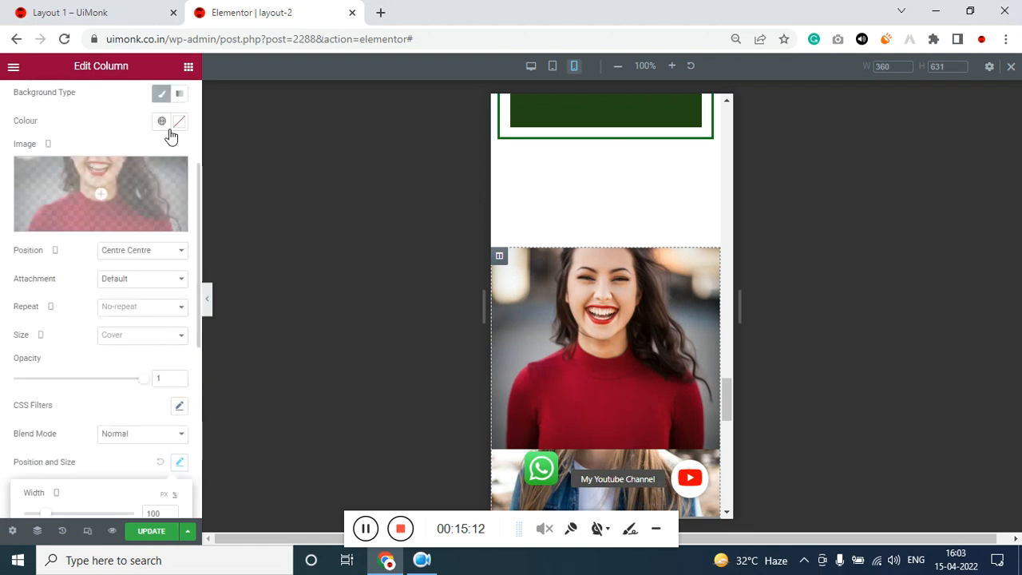
{"action": "scroll", "coordinate": [166, 165], "scroll_direction": "up", "scroll_amount": 2}
{"action": "left_click", "coordinate": [144, 201]}
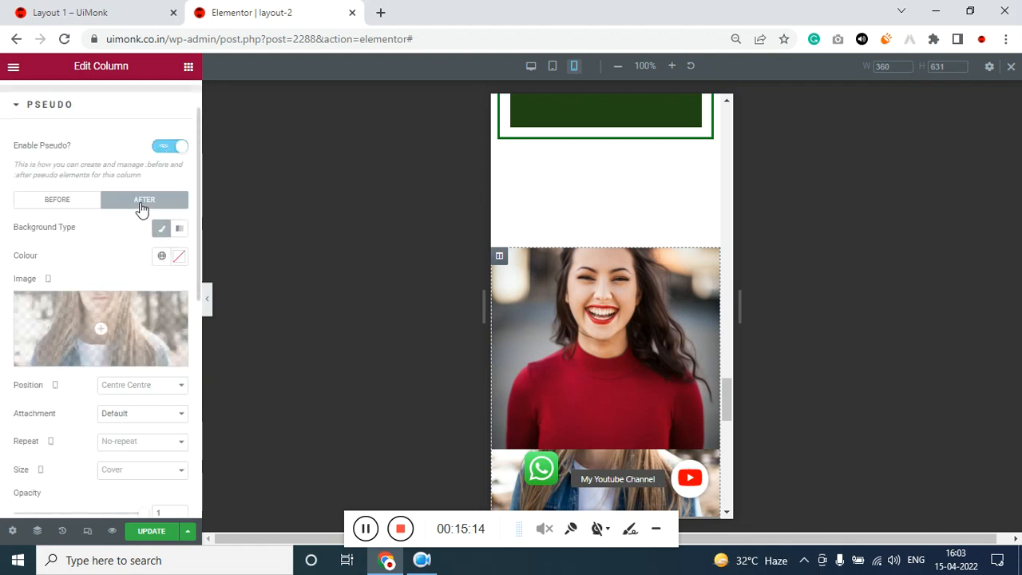
{"action": "scroll", "coordinate": [116, 323], "scroll_direction": "down", "scroll_amount": 5}
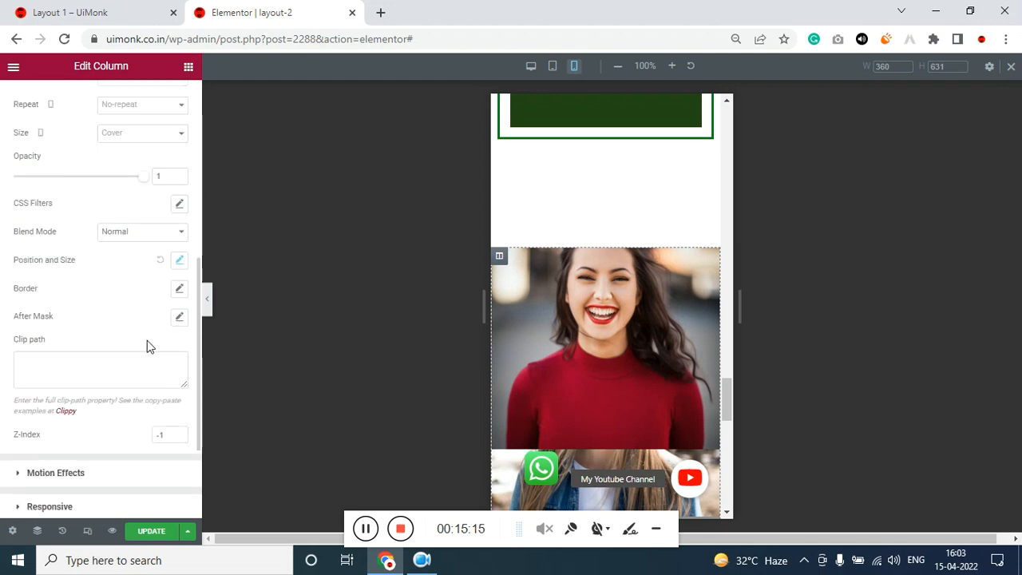
{"action": "left_click", "coordinate": [179, 261]}
{"action": "scroll", "coordinate": [153, 344], "scroll_direction": "down", "scroll_amount": 1}
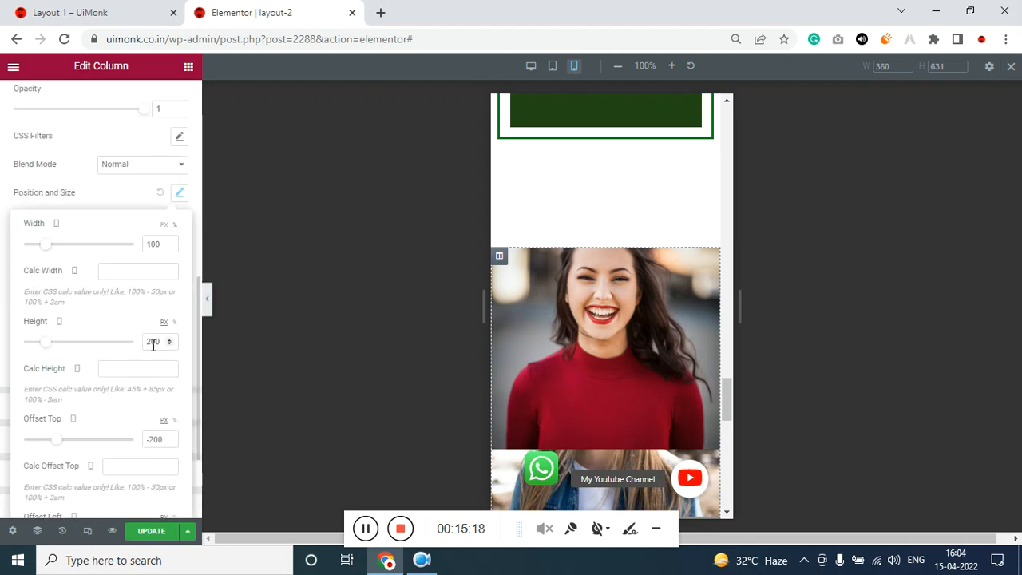
{"action": "left_click_drag", "start_coordinate": [155, 341], "coordinate": [144, 341]}
{"action": "type", "text": "3"}
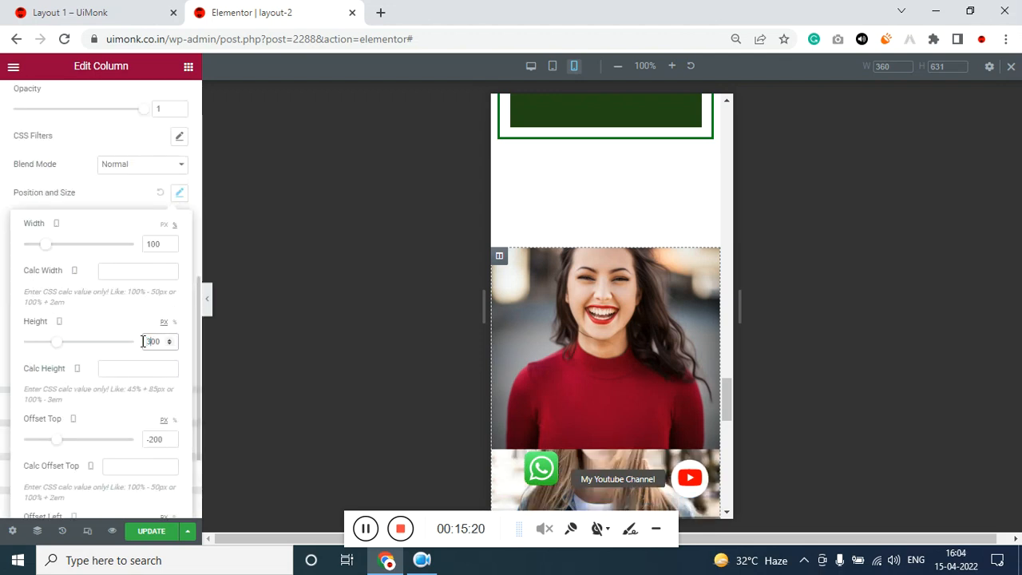
Step: Try a mobile top offset of -300 px on the After element, and settle on -100 px
{"action": "scroll", "coordinate": [147, 438], "scroll_direction": "down", "scroll_amount": 1}
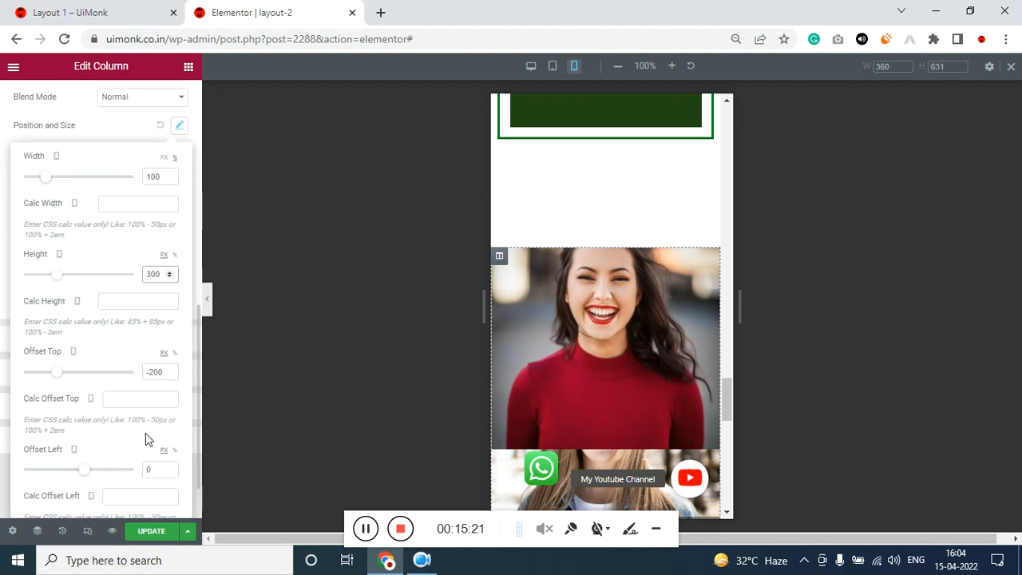
{"action": "left_click", "coordinate": [164, 375]}
{"action": "type", "text": "3"}
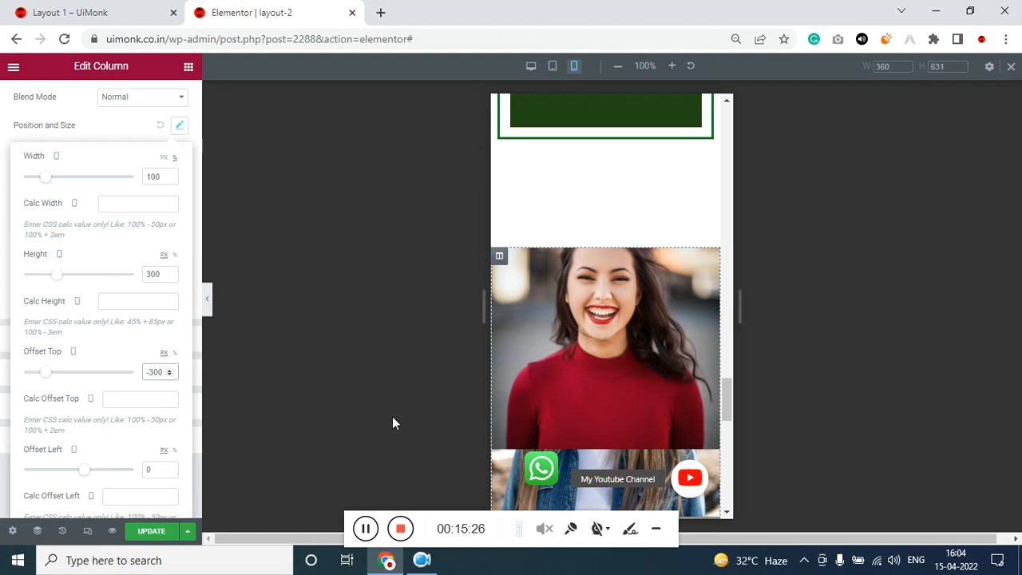
{"action": "key", "text": "BackSpace"}
{"action": "type", "text": "2"}
{"action": "key", "text": "BackSpace"}
{"action": "type", "text": "1"}
{"action": "scroll", "coordinate": [607, 331], "scroll_direction": "down", "scroll_amount": 10}
{"action": "scroll", "coordinate": [601, 335], "scroll_direction": "up", "scroll_amount": 5}
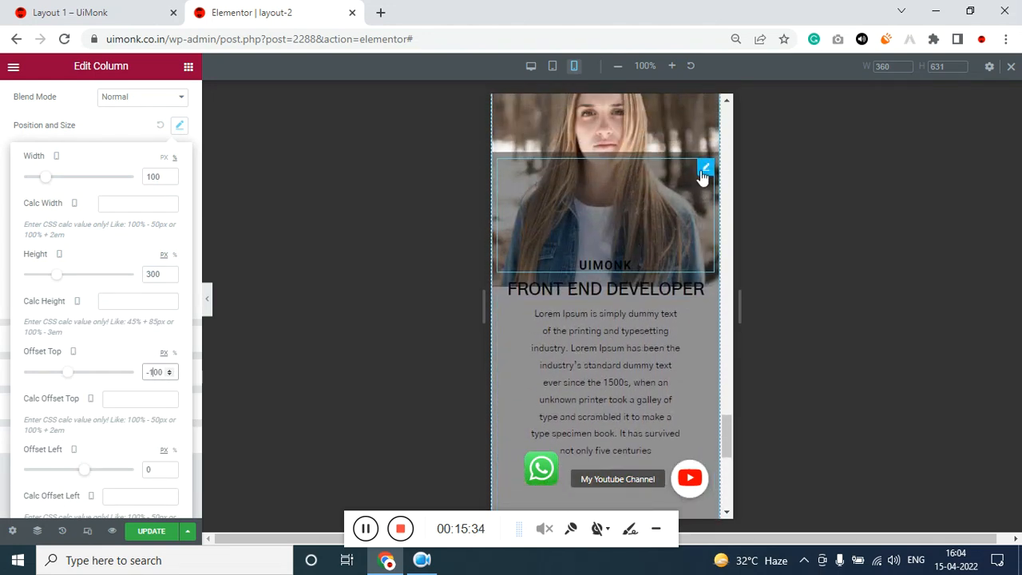
Step: Set the UIMONK heading's mobile top margin to 0 and the Lorem Ipsum paragraph's mobile top and bottom margins to 0
{"action": "left_click", "coordinate": [704, 172]}
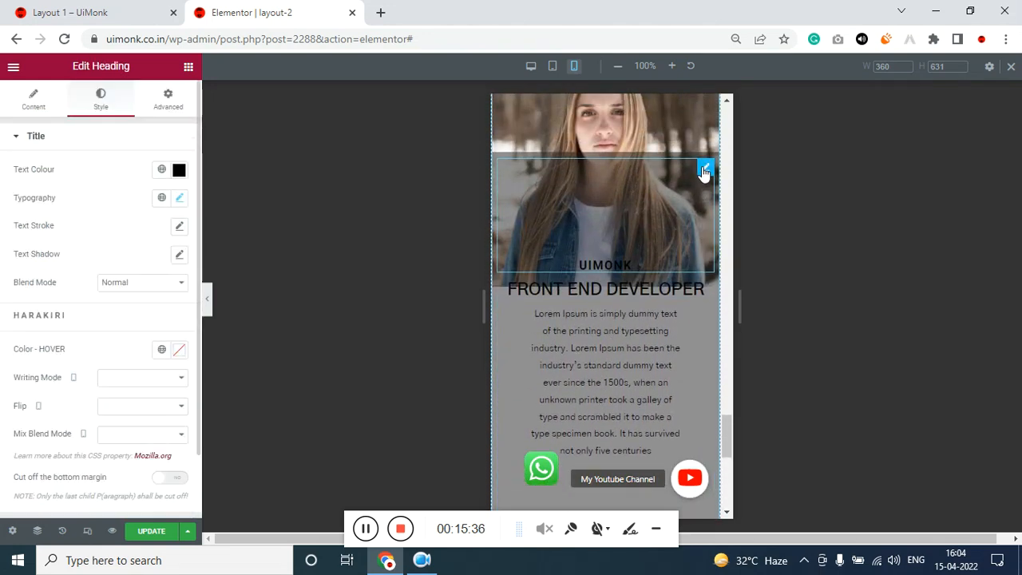
{"action": "left_click", "coordinate": [168, 102]}
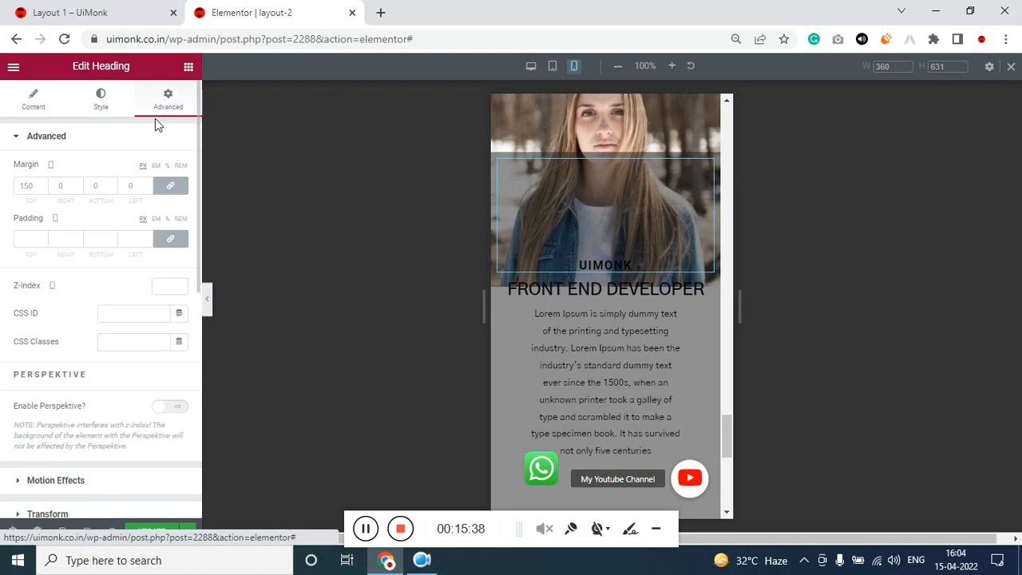
{"action": "left_click", "coordinate": [28, 185]}
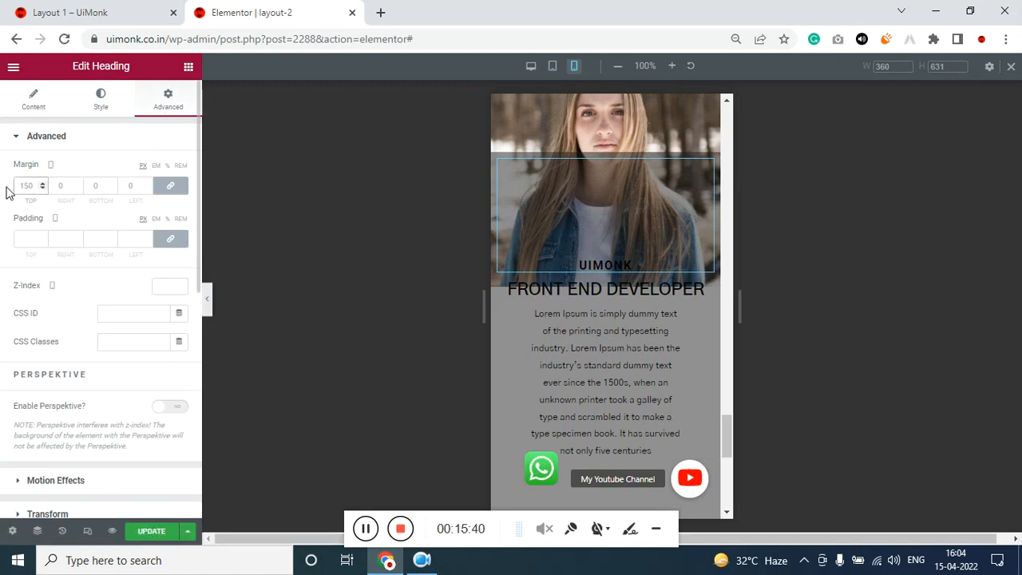
{"action": "type", "text": "0"}
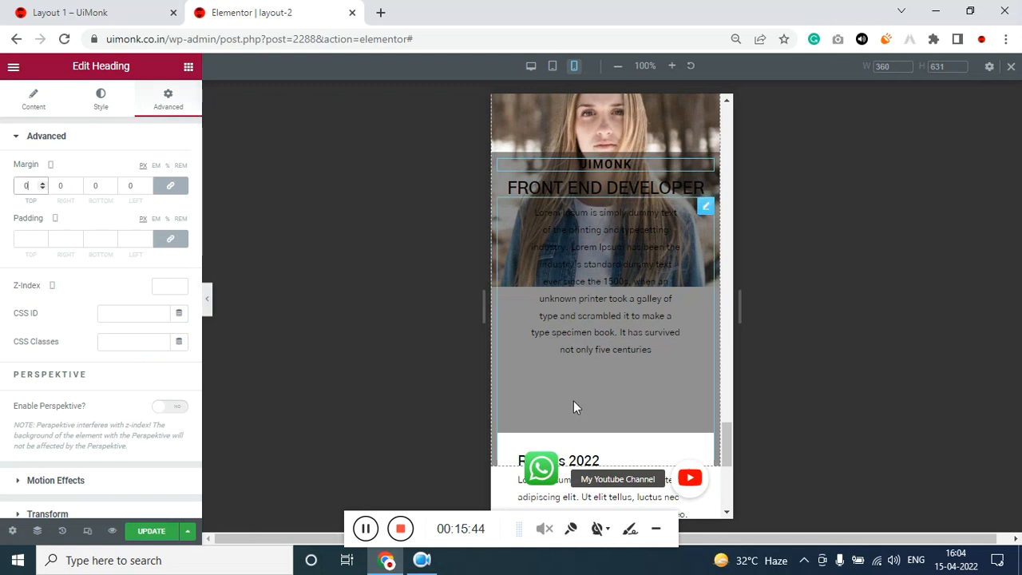
{"action": "left_click", "coordinate": [706, 209]}
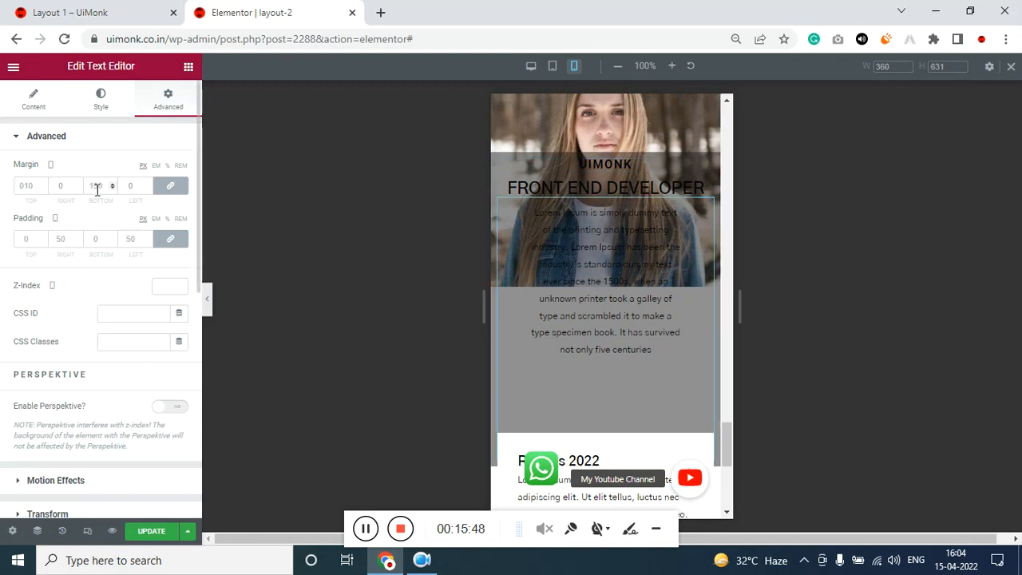
{"action": "type", "text": "0"}
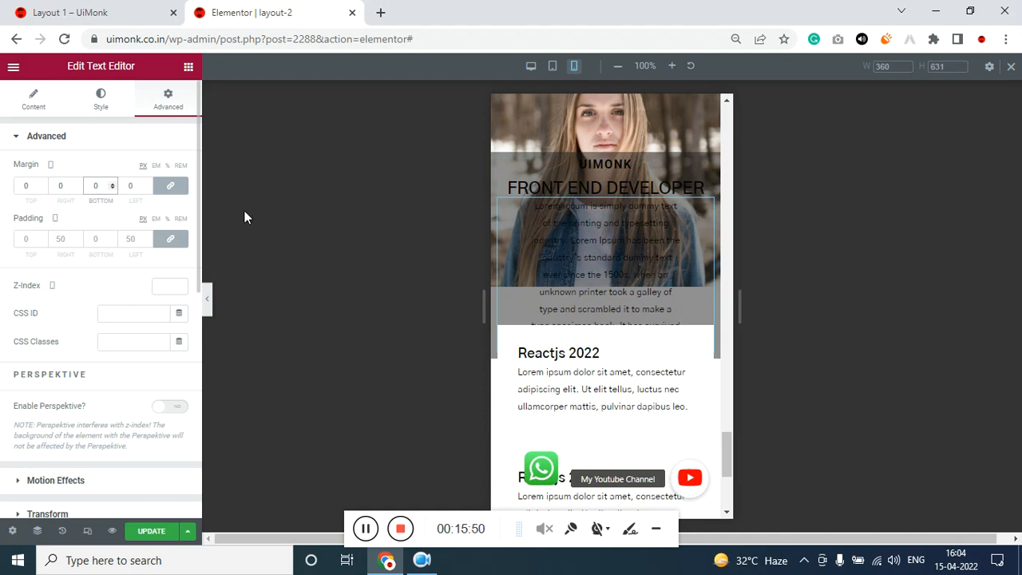
Step: Set the mobile top margin of the column holding the two photos to 600 px
{"action": "scroll", "coordinate": [616, 391], "scroll_direction": "up", "scroll_amount": 5}
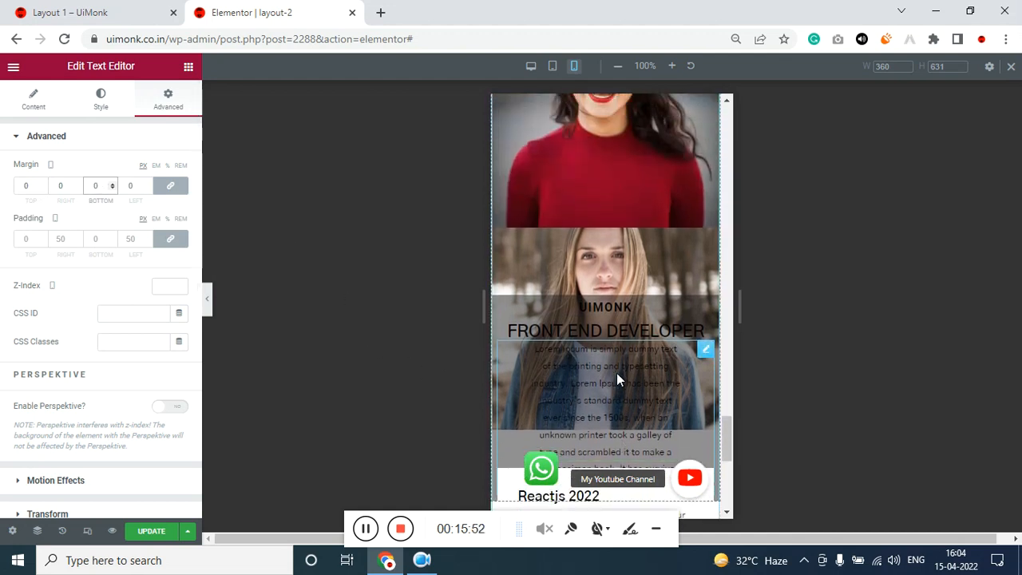
{"action": "scroll", "coordinate": [616, 372], "scroll_direction": "down", "scroll_amount": 1}
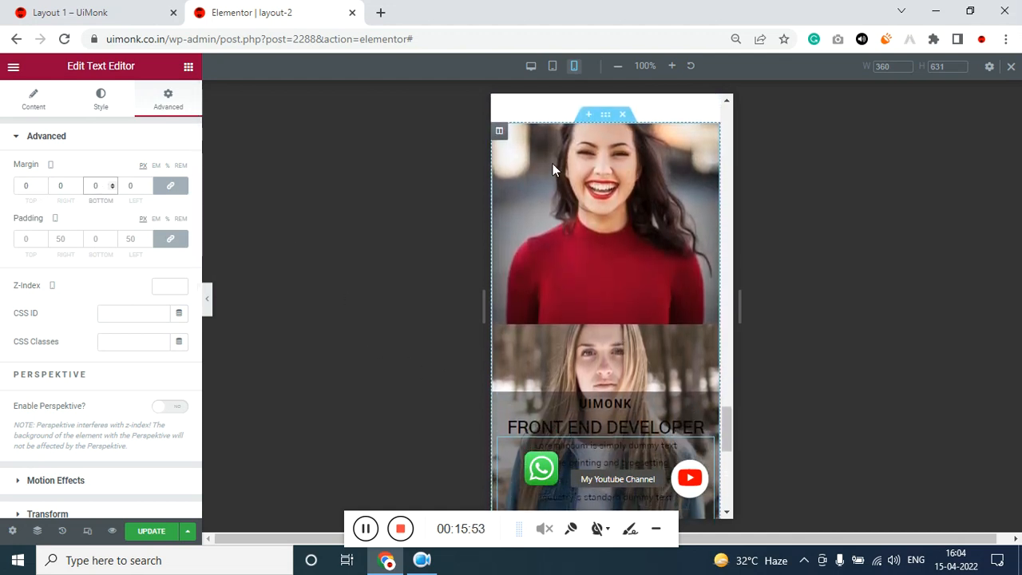
{"action": "left_click", "coordinate": [500, 129]}
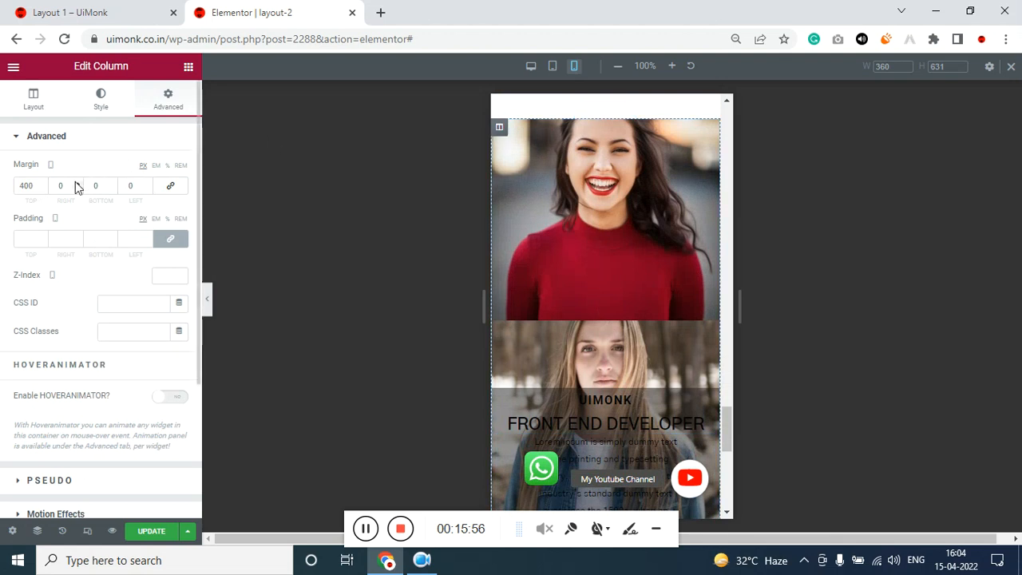
{"action": "left_click_drag", "start_coordinate": [26, 182], "coordinate": [16, 185]}
{"action": "type", "text": "6"}
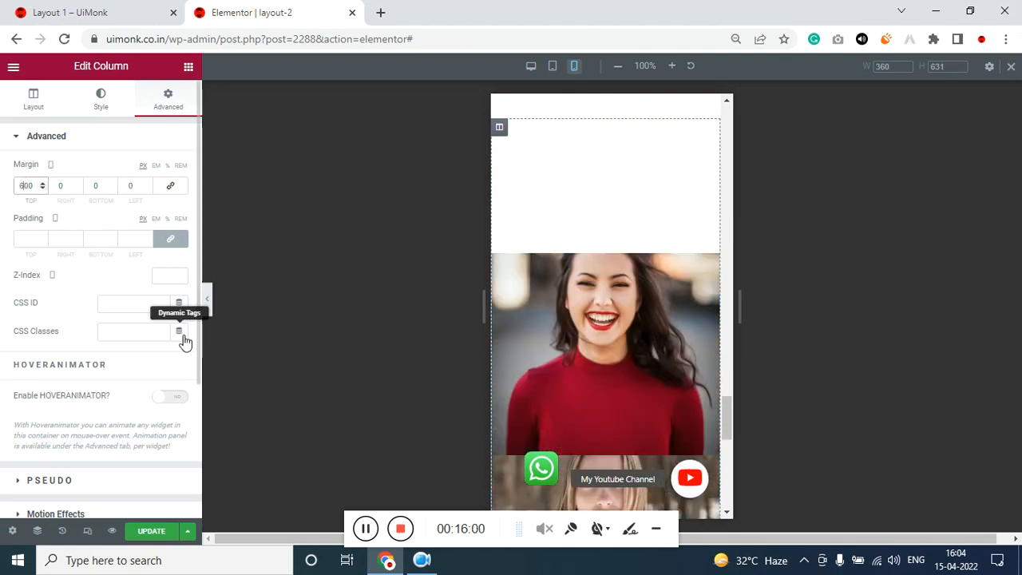
Step: Set the mobile top offset of the column's Before element to -600 px
{"action": "scroll", "coordinate": [639, 354], "scroll_direction": "down", "scroll_amount": 3}
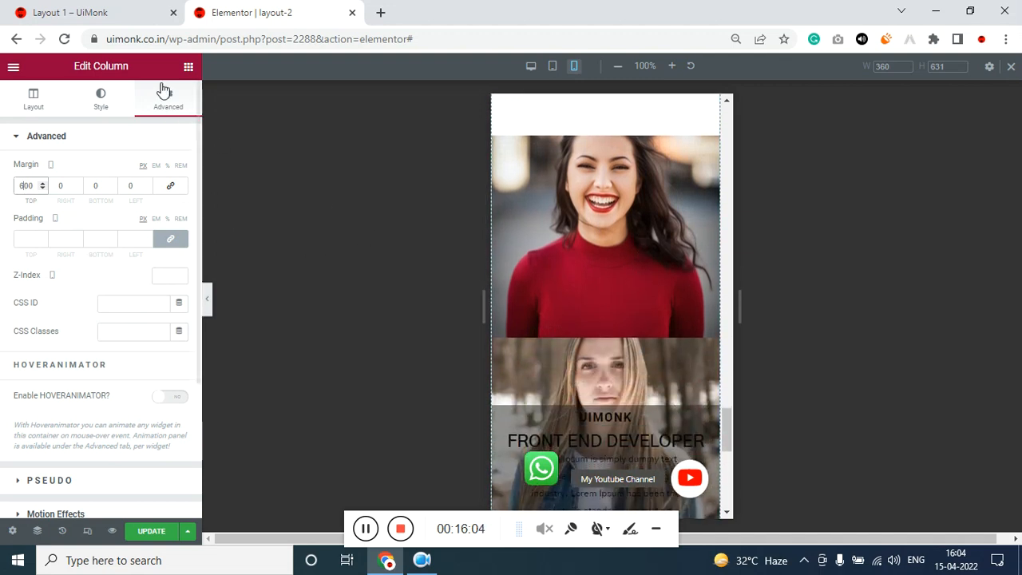
{"action": "scroll", "coordinate": [101, 349], "scroll_direction": "down", "scroll_amount": 3}
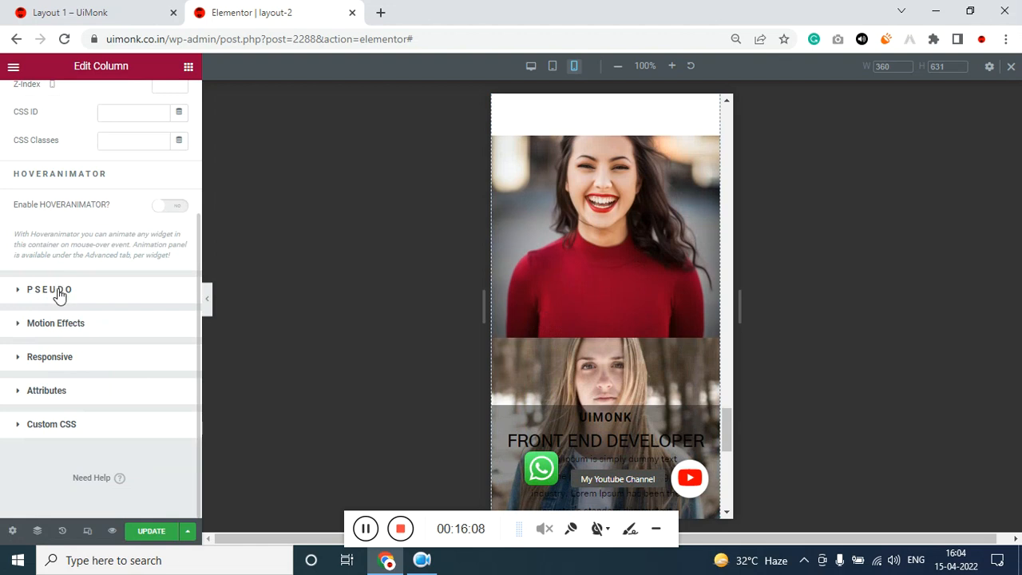
{"action": "left_click", "coordinate": [59, 295]}
{"action": "scroll", "coordinate": [64, 315], "scroll_direction": "down", "scroll_amount": 4}
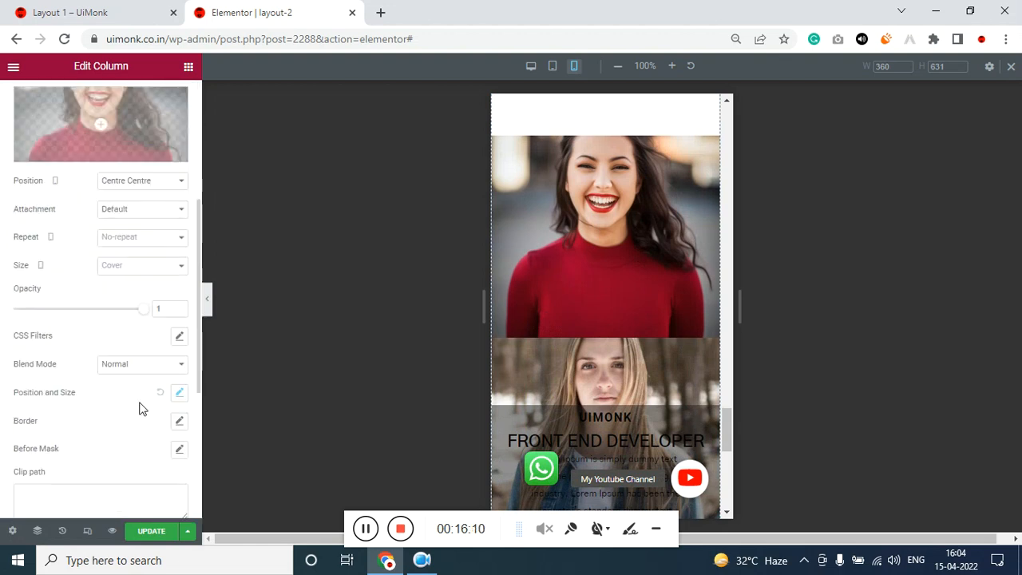
{"action": "left_click", "coordinate": [176, 394]}
{"action": "scroll", "coordinate": [119, 397], "scroll_direction": "down", "scroll_amount": 2}
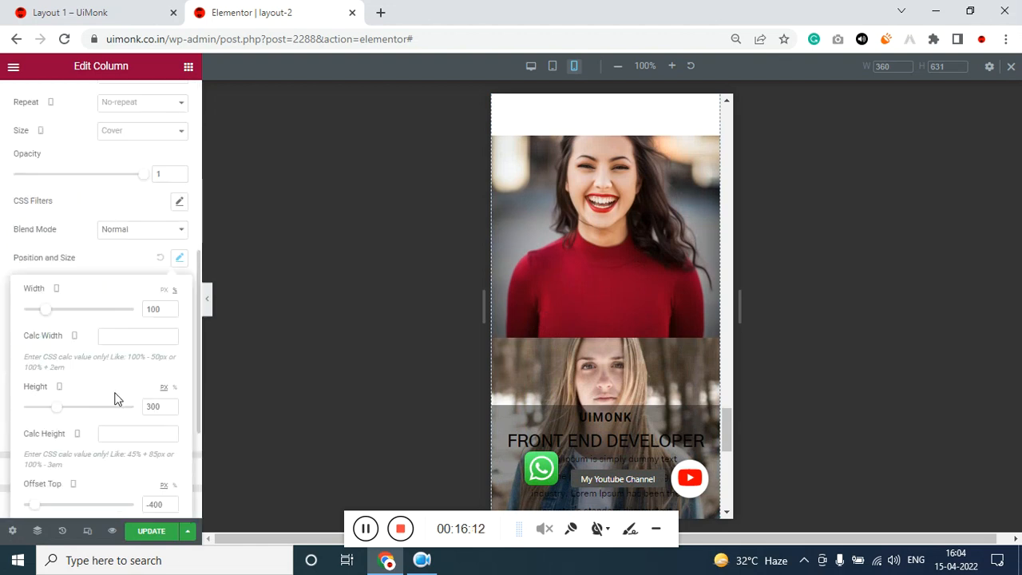
{"action": "scroll", "coordinate": [110, 439], "scroll_direction": "down", "scroll_amount": 2}
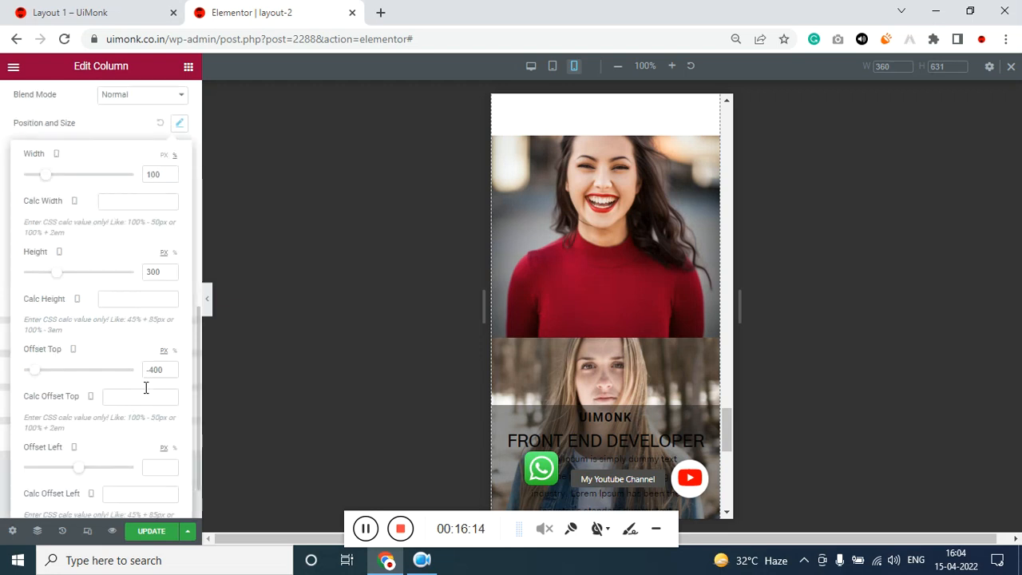
{"action": "left_click", "coordinate": [163, 369]}
{"action": "key", "text": "BackSpace"}
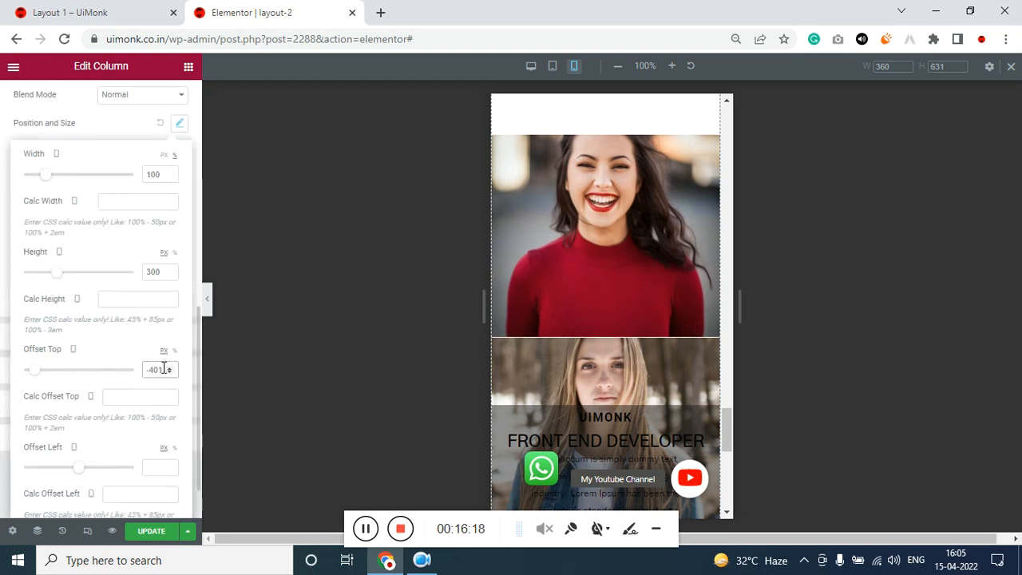
{"action": "key", "text": "BackSpace"}
{"action": "key", "text": "BackSpace"}
{"action": "type", "text": "80"}
{"action": "key", "text": "Up"}
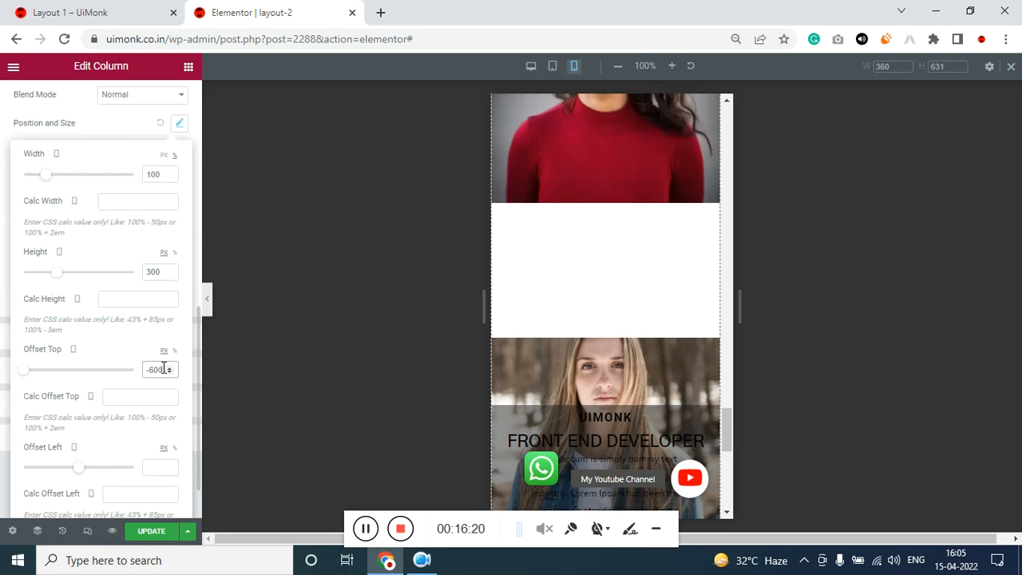
Step: Set the mobile top offset of the After element on the column holding the two photos to -300 px
{"action": "scroll", "coordinate": [40, 212], "scroll_direction": "up", "scroll_amount": 2}
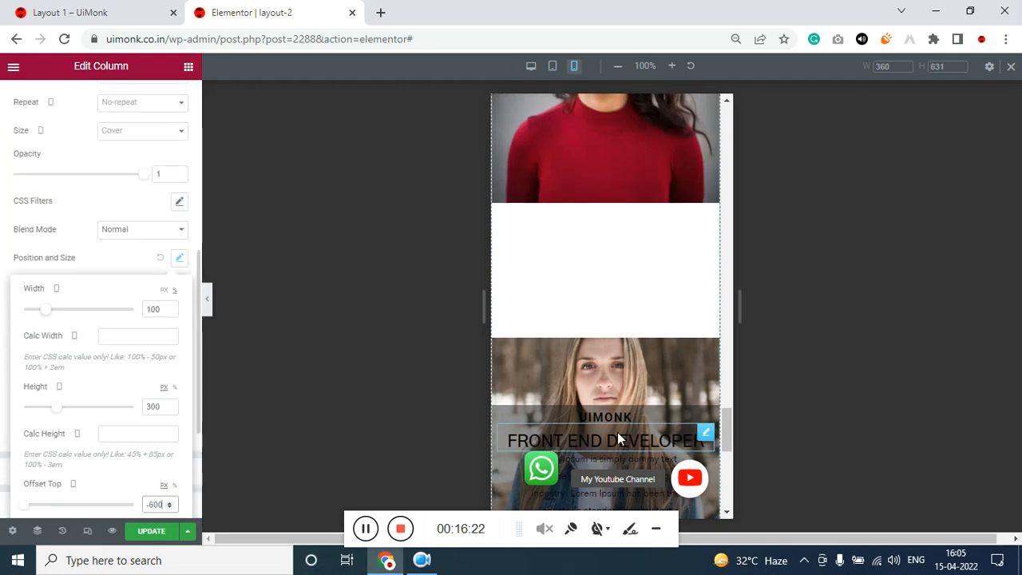
{"action": "scroll", "coordinate": [617, 432], "scroll_direction": "up", "scroll_amount": 2}
{"action": "scroll", "coordinate": [616, 437], "scroll_direction": "up", "scroll_amount": 1}
{"action": "scroll", "coordinate": [120, 250], "scroll_direction": "up", "scroll_amount": 5}
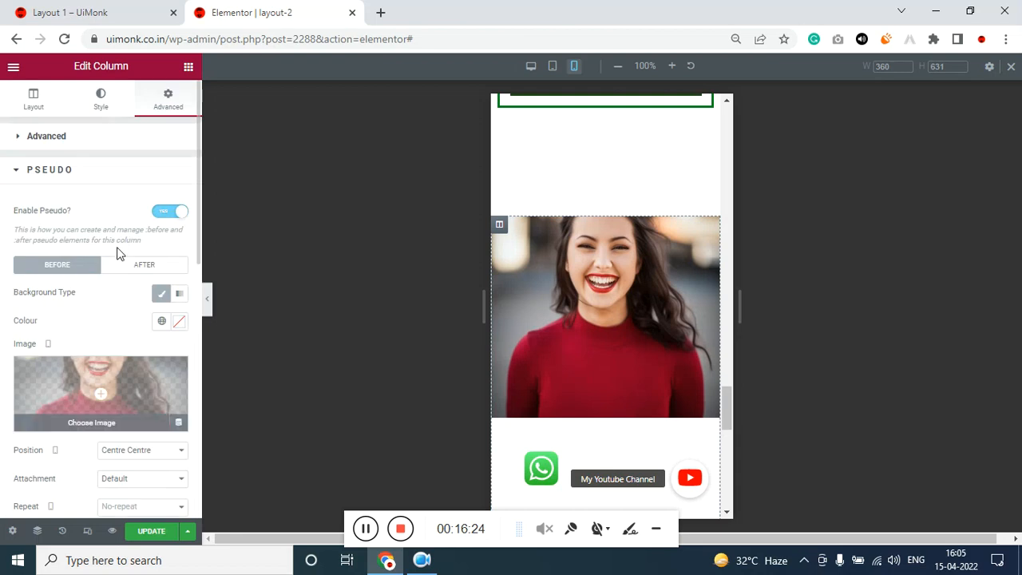
{"action": "left_click", "coordinate": [141, 266]}
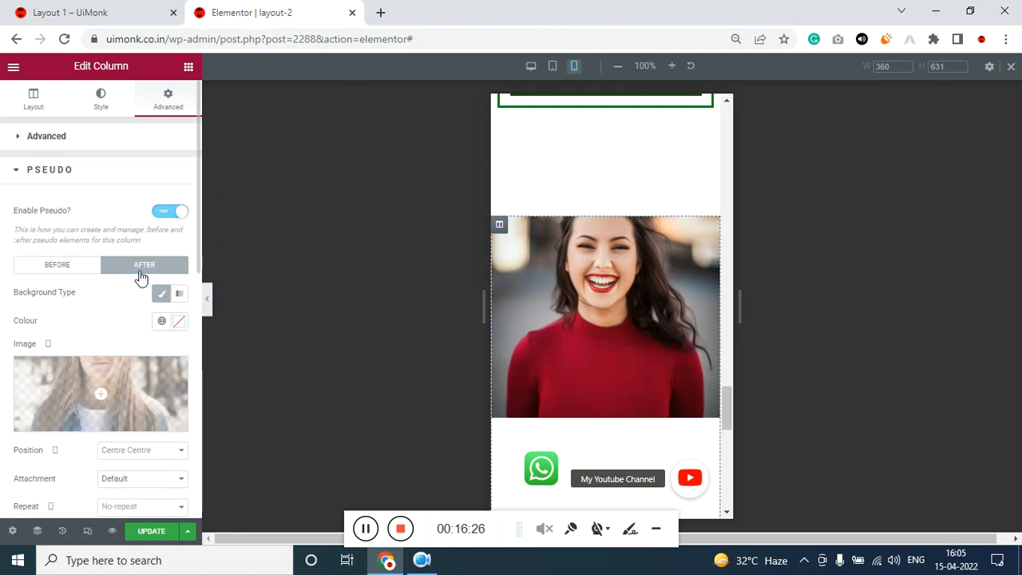
{"action": "scroll", "coordinate": [138, 310], "scroll_direction": "down", "scroll_amount": 5}
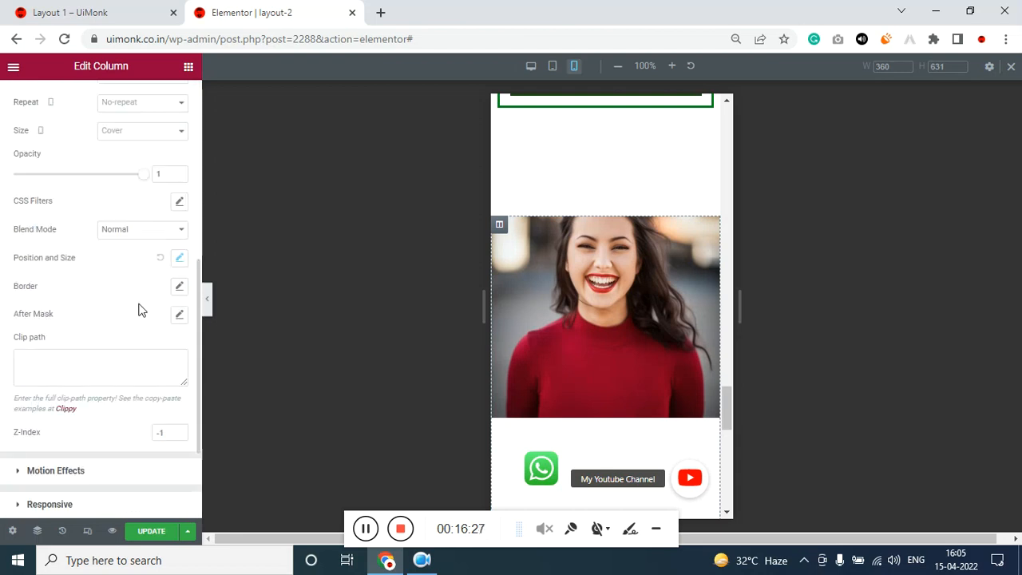
{"action": "left_click", "coordinate": [179, 259]}
{"action": "scroll", "coordinate": [148, 341], "scroll_direction": "down", "scroll_amount": 2}
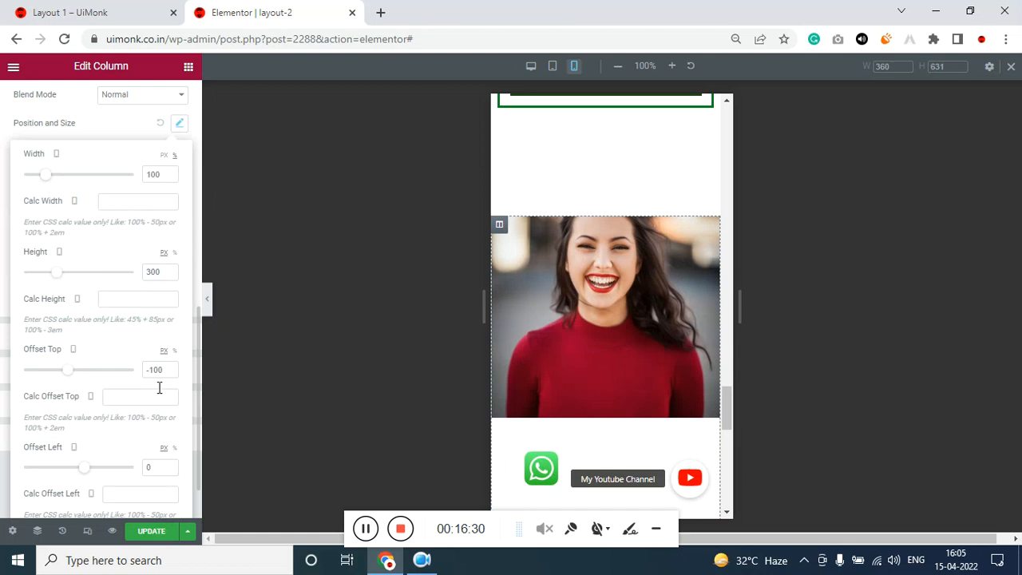
{"action": "left_click", "coordinate": [160, 371]}
{"action": "key", "text": "Left"}
{"action": "key", "text": "BackSpace"}
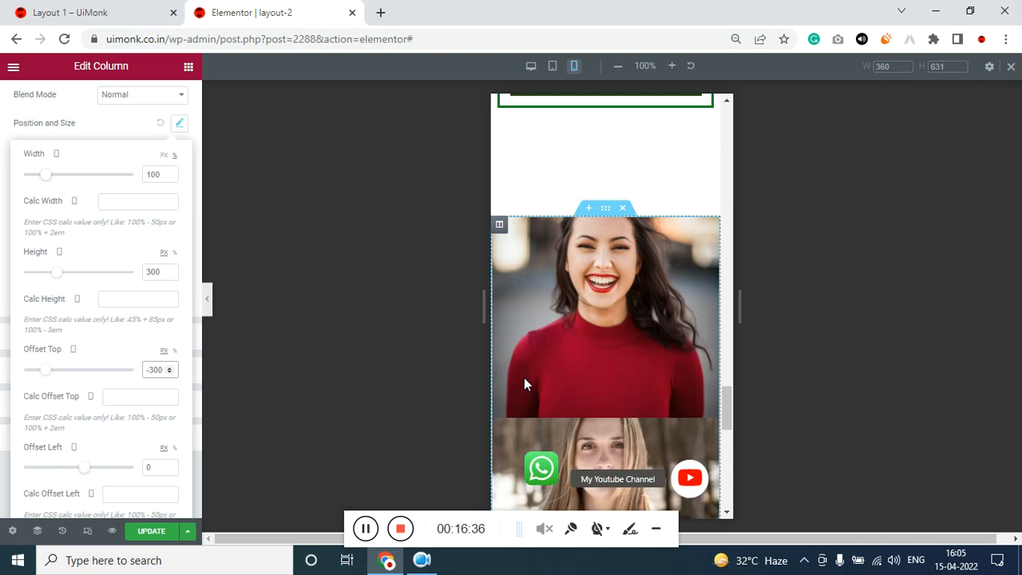
{"action": "scroll", "coordinate": [567, 378], "scroll_direction": "down", "scroll_amount": 5}
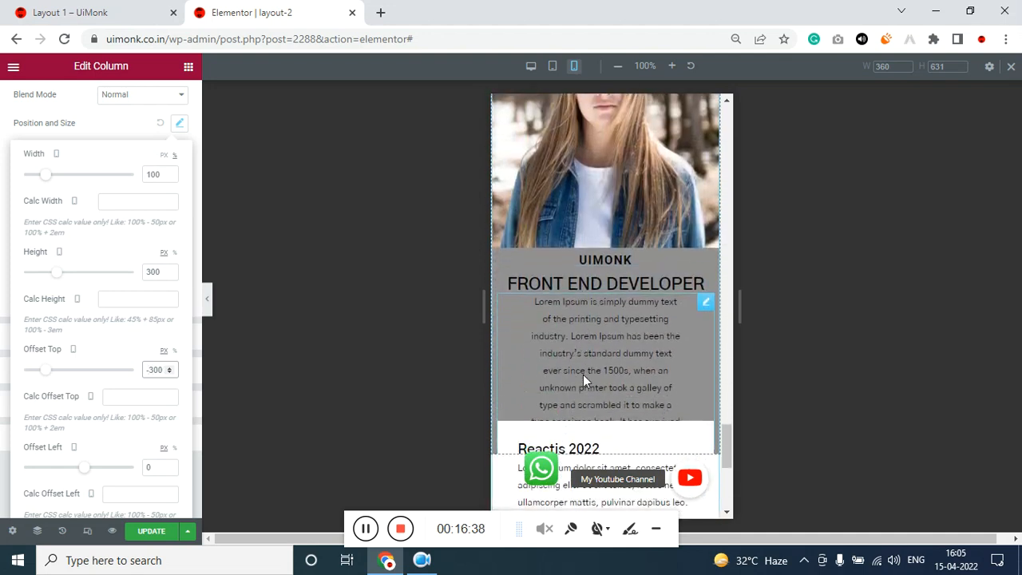
{"action": "scroll", "coordinate": [579, 367], "scroll_direction": "up", "scroll_amount": 2}
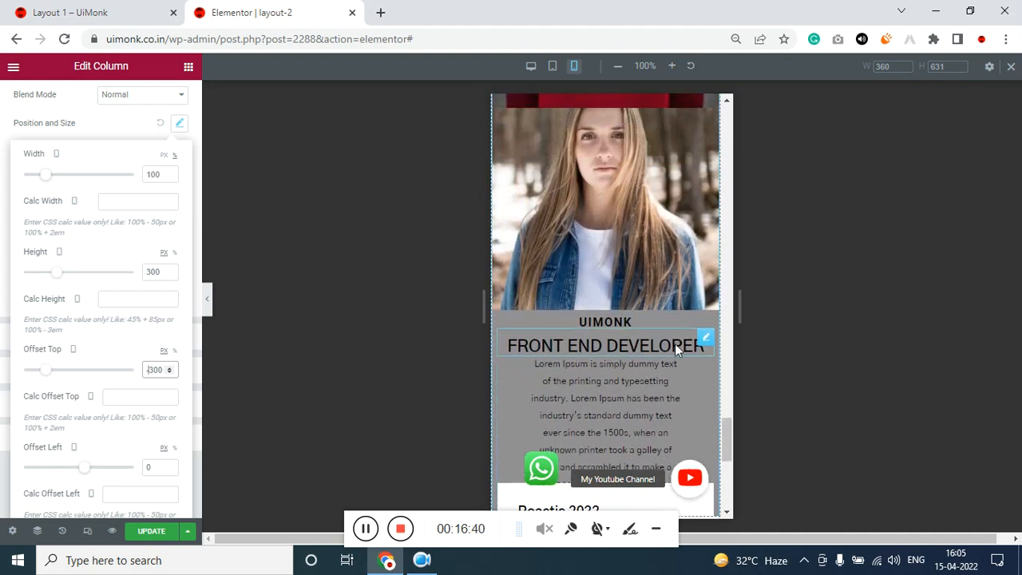
{"action": "scroll", "coordinate": [536, 341], "scroll_direction": "up", "scroll_amount": 1}
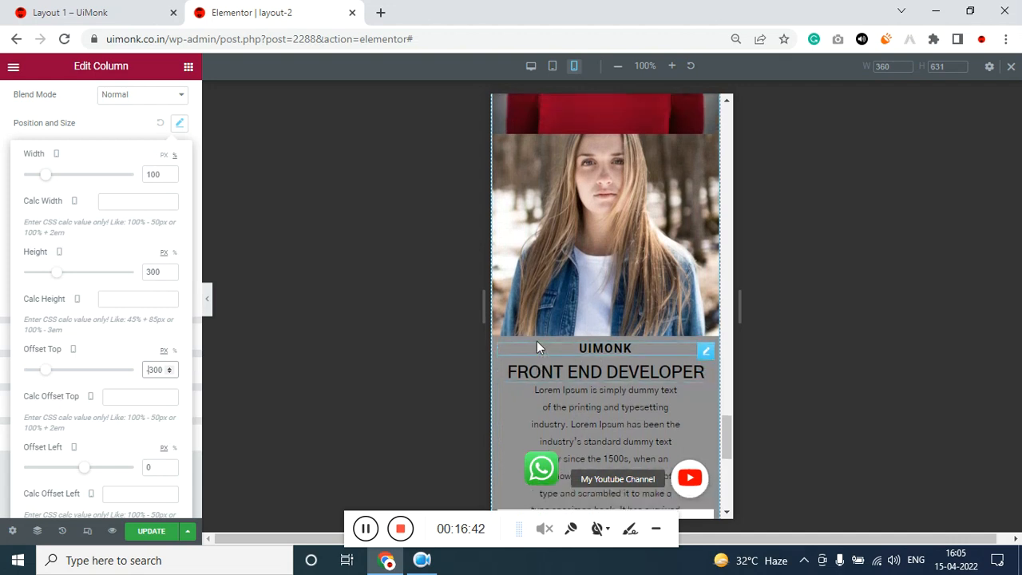
{"action": "scroll", "coordinate": [536, 347], "scroll_direction": "up", "scroll_amount": 4}
{"action": "scroll", "coordinate": [537, 347], "scroll_direction": "down", "scroll_amount": 3}
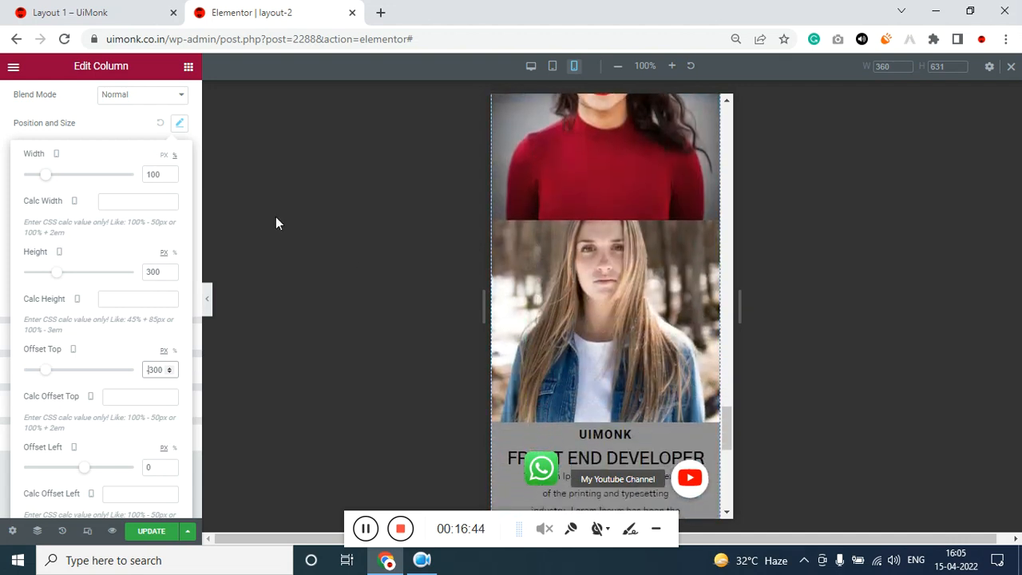
Step: Set the background overlay opacity of the column holding the two photos to 0
{"action": "scroll", "coordinate": [76, 108], "scroll_direction": "up", "scroll_amount": 5}
{"action": "scroll", "coordinate": [70, 163], "scroll_direction": "up", "scroll_amount": 2}
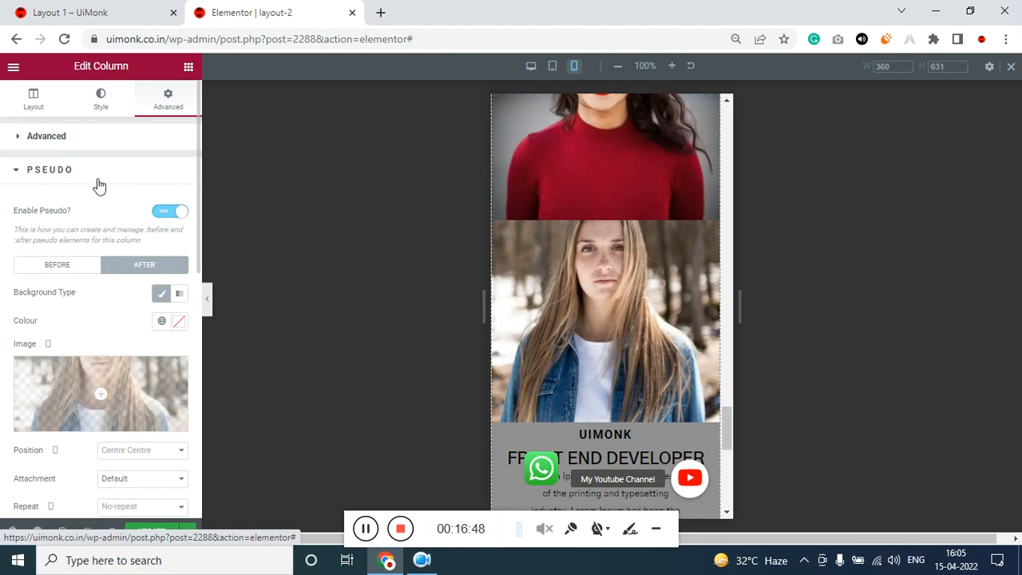
{"action": "left_click", "coordinate": [102, 99]}
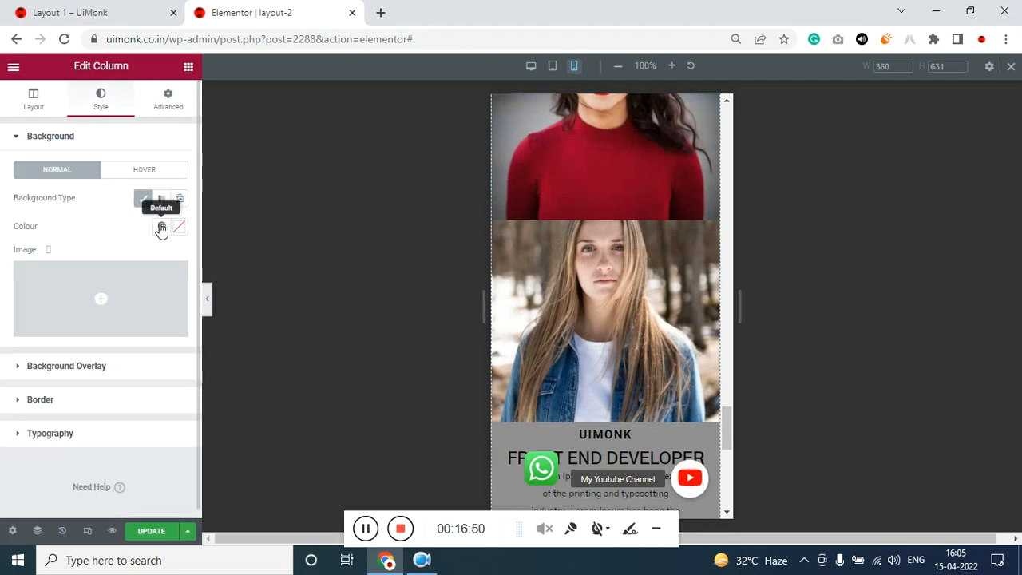
{"action": "double_click", "coordinate": [79, 366]}
{"action": "left_click", "coordinate": [5, 281]}
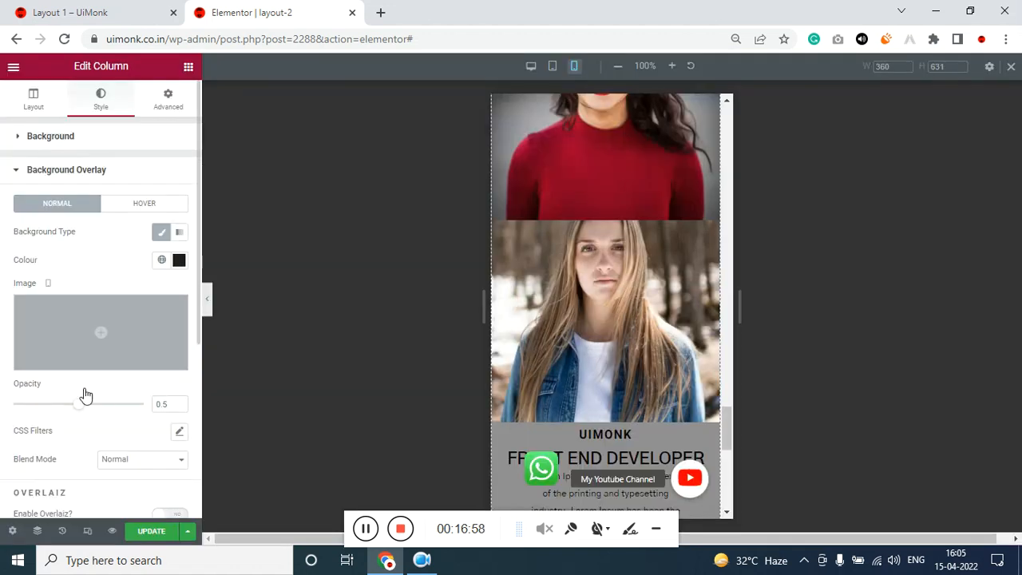
{"action": "left_click_drag", "start_coordinate": [78, 405], "coordinate": [3, 407]}
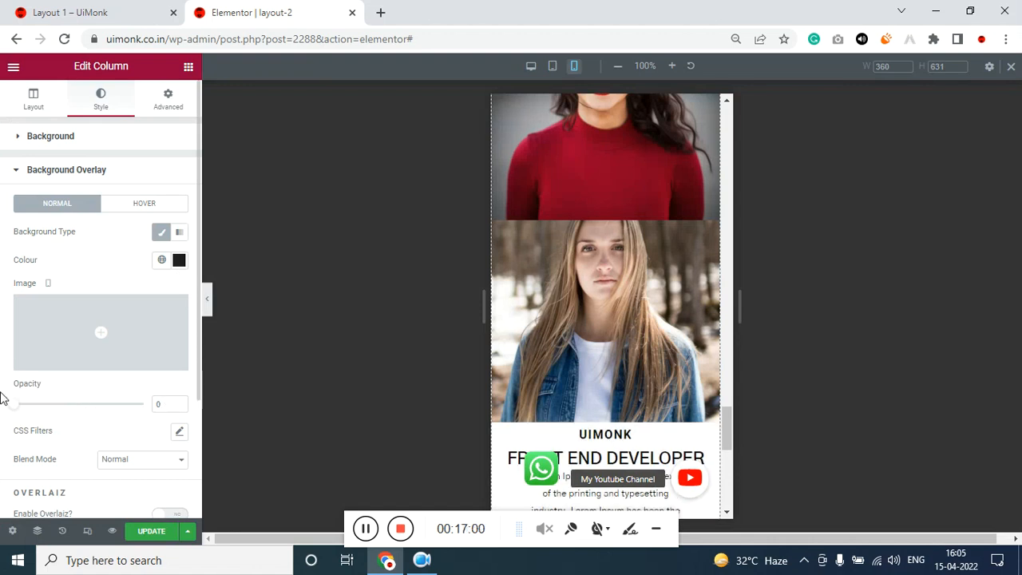
Step: Try equal mobile margins of 10 and 20 px on the UIMONK heading, and settle on a 20 px top margin with the other sides at 0
{"action": "scroll", "coordinate": [567, 394], "scroll_direction": "down", "scroll_amount": 3}
{"action": "scroll", "coordinate": [705, 249], "scroll_direction": "up", "scroll_amount": 1}
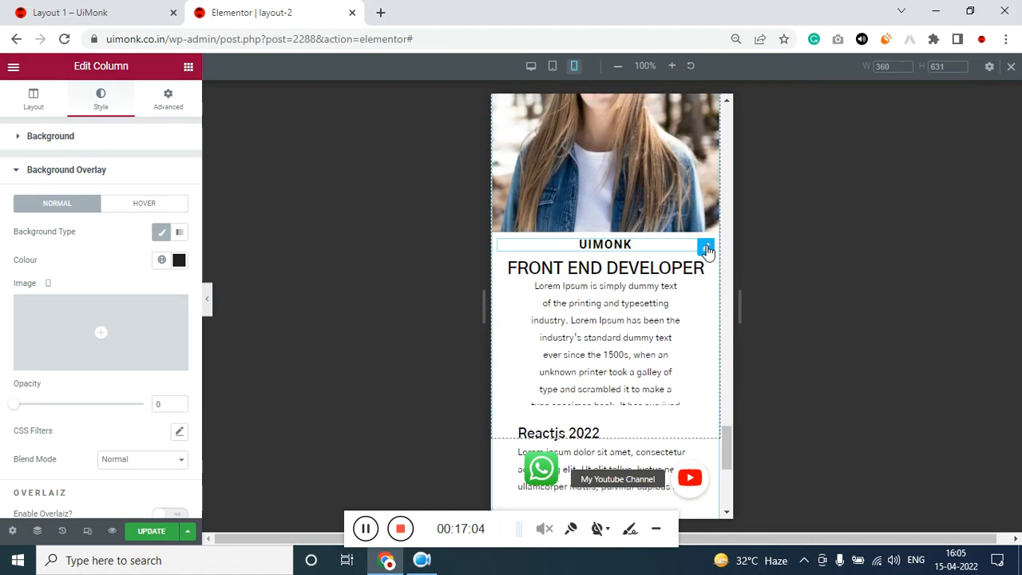
{"action": "left_click", "coordinate": [706, 249]}
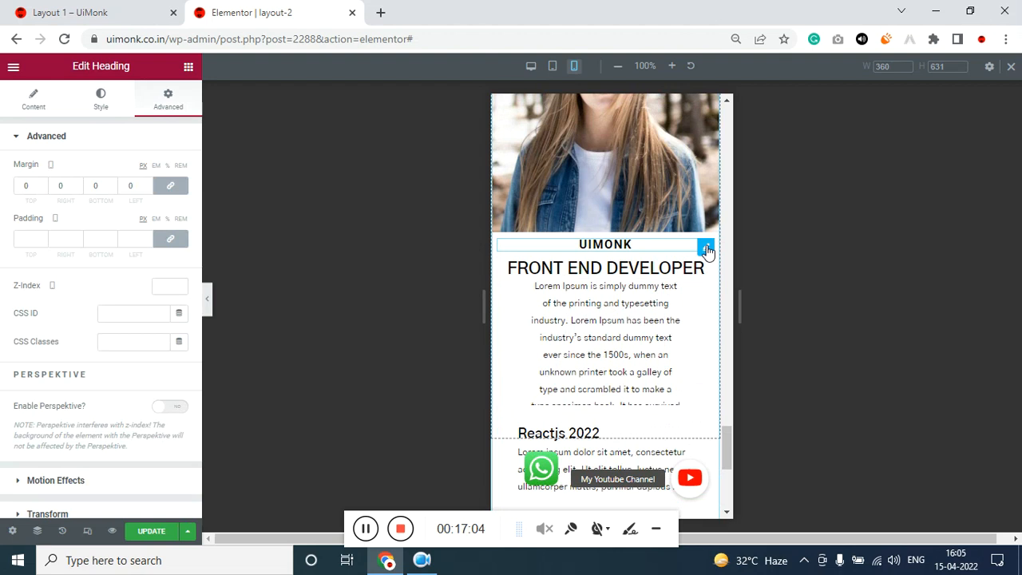
{"action": "left_click", "coordinate": [28, 186]}
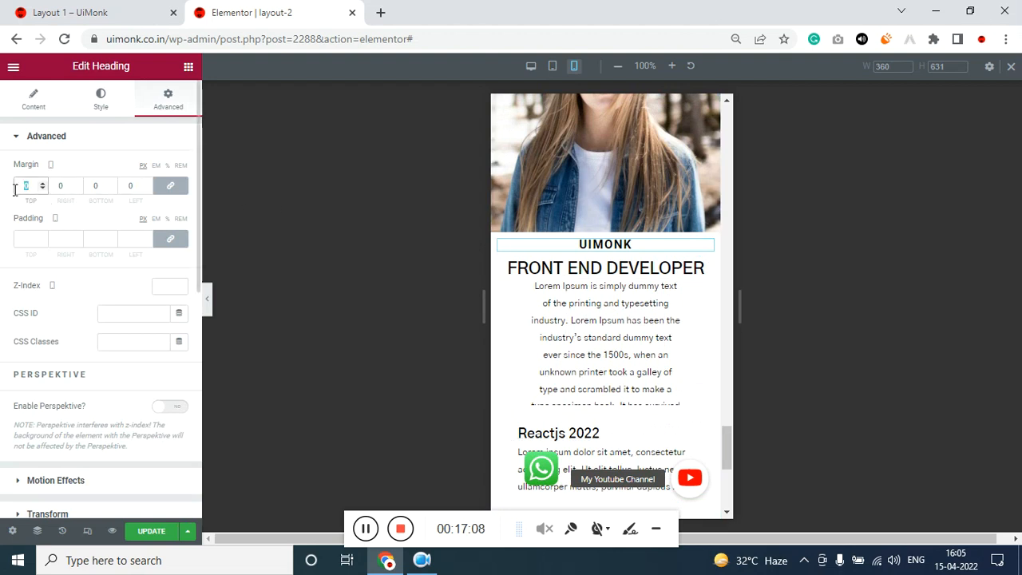
{"action": "type", "text": "10"}
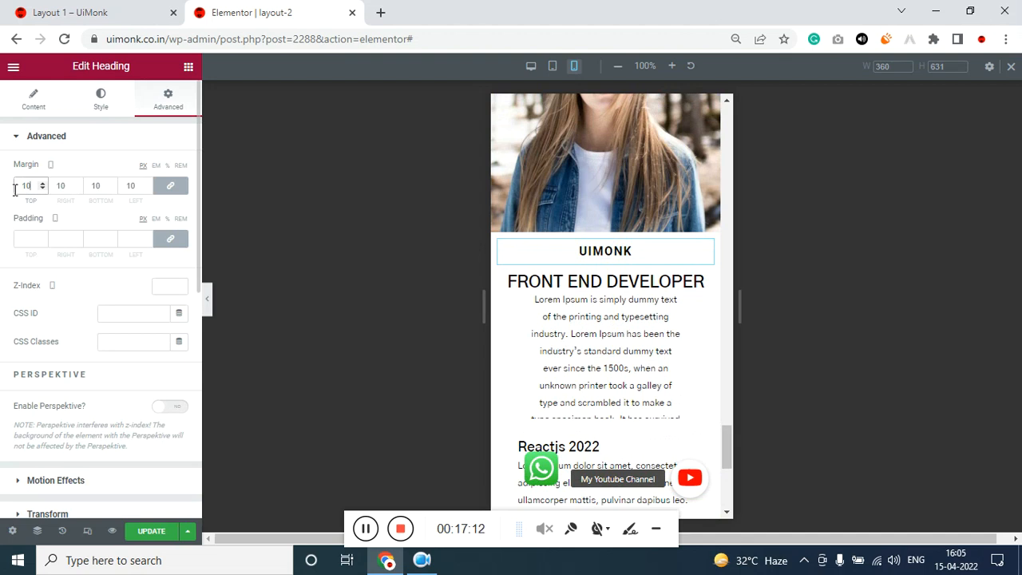
{"action": "type", "text": "20"}
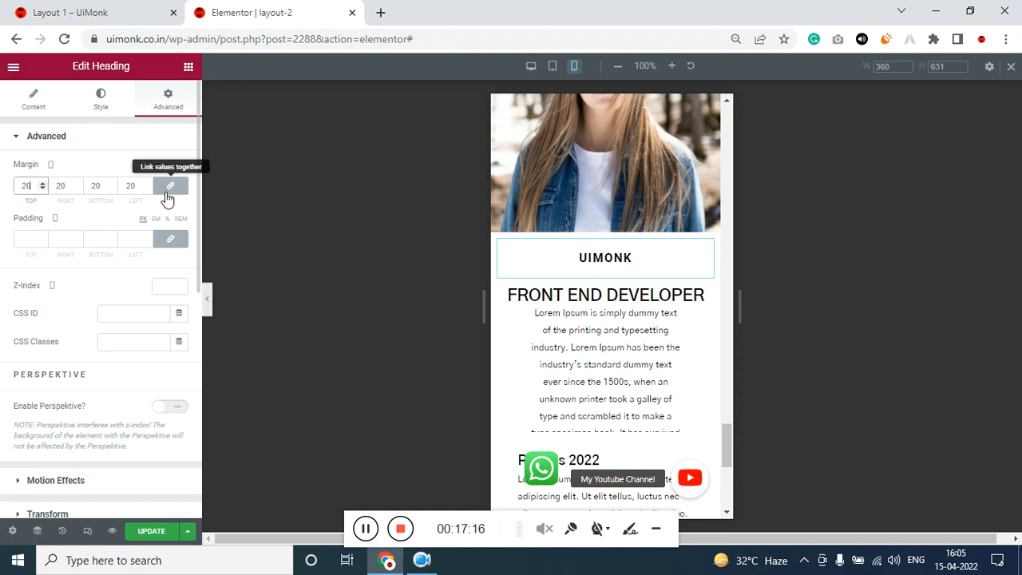
{"action": "key", "text": "ctrl+a"}
{"action": "type", "text": "0"}
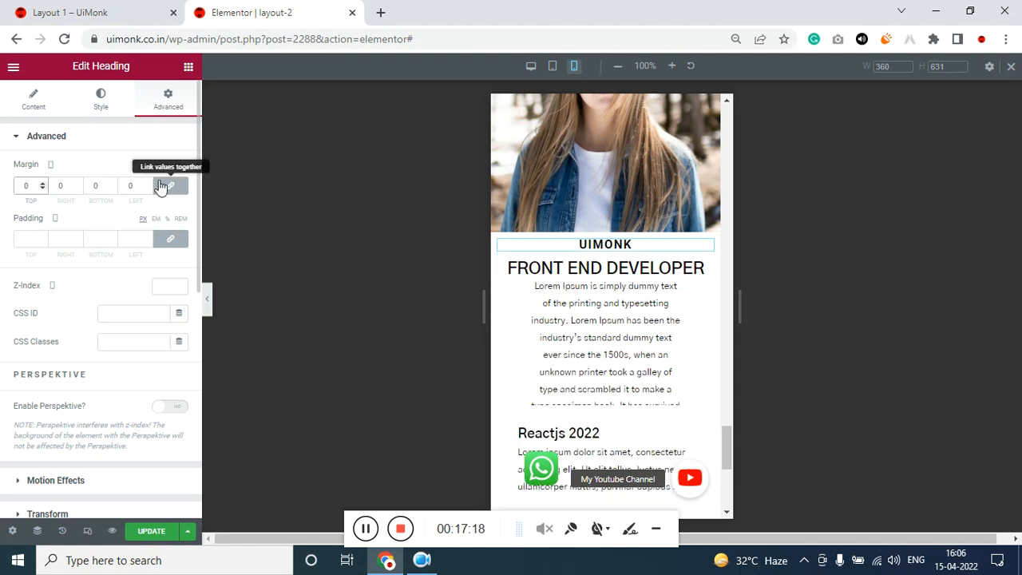
{"action": "left_click", "coordinate": [169, 185]}
{"action": "left_click", "coordinate": [26, 187]}
{"action": "type", "text": "2"}
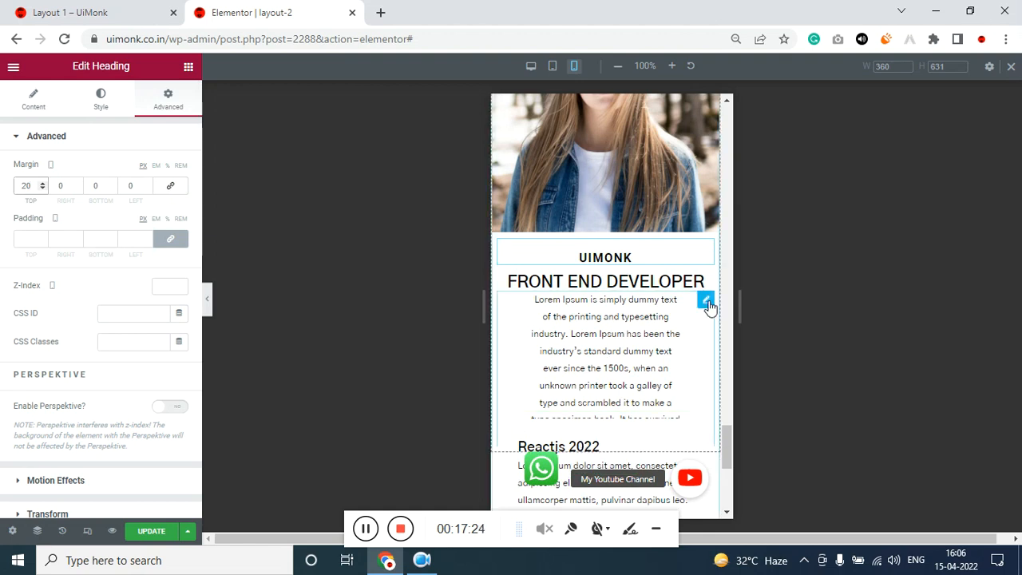
Step: Unlink the mobile margins of the Lorem Ipsum paragraph and set its bottom margin to 50 px
{"action": "left_click", "coordinate": [707, 302]}
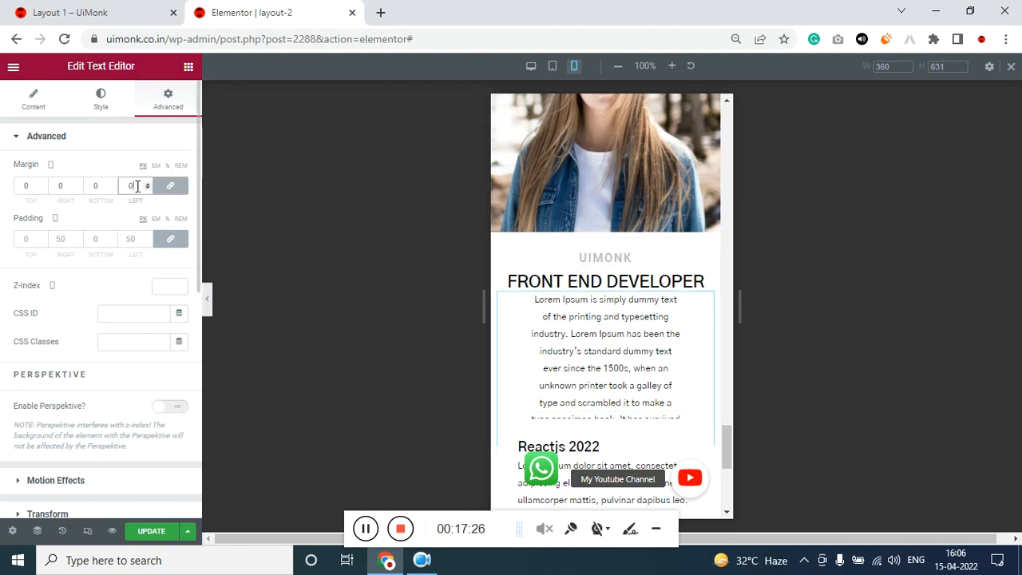
{"action": "type", "text": "5"}
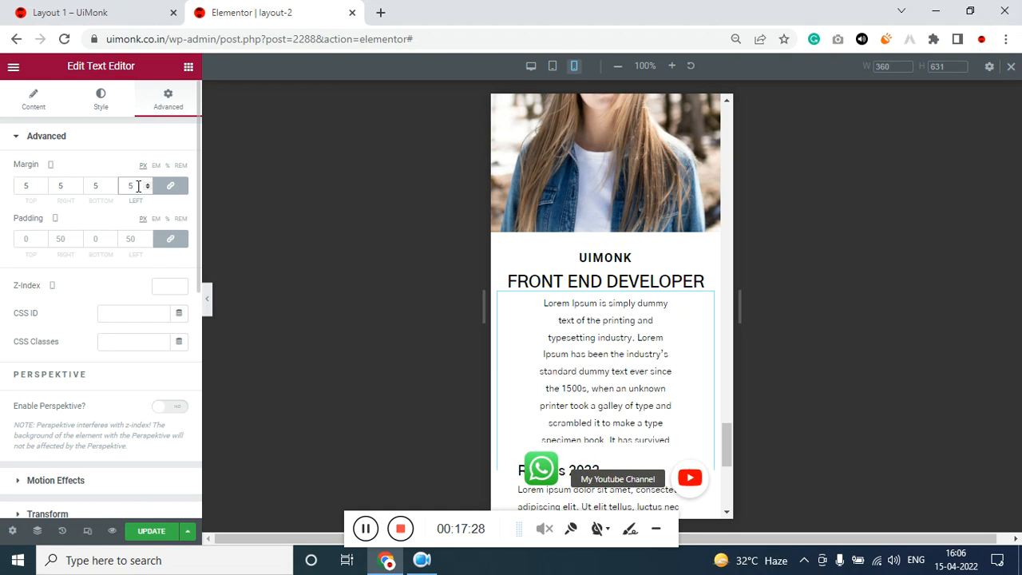
{"action": "type", "text": "0"}
{"action": "left_click", "coordinate": [168, 185]}
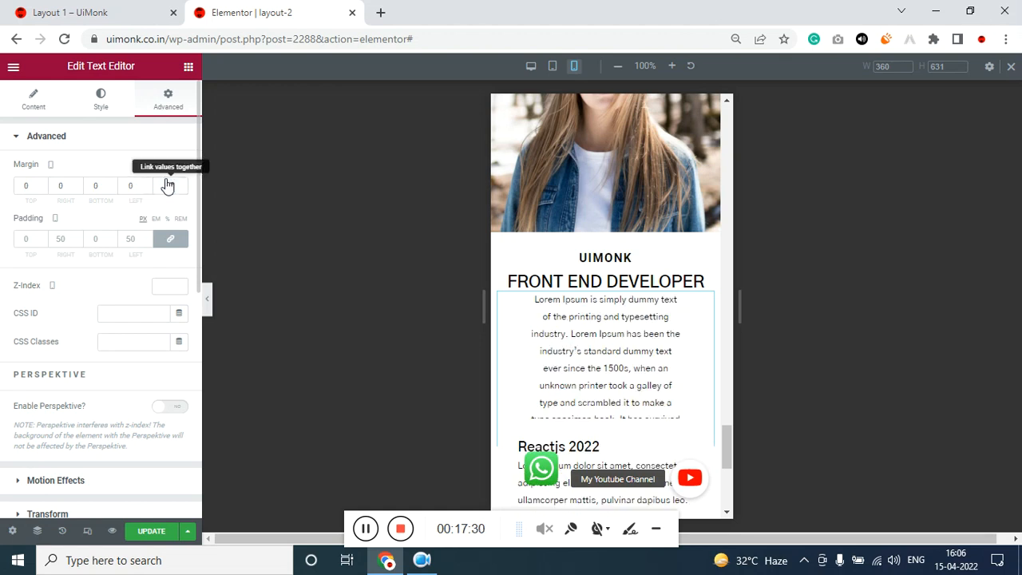
{"action": "left_click", "coordinate": [105, 186]}
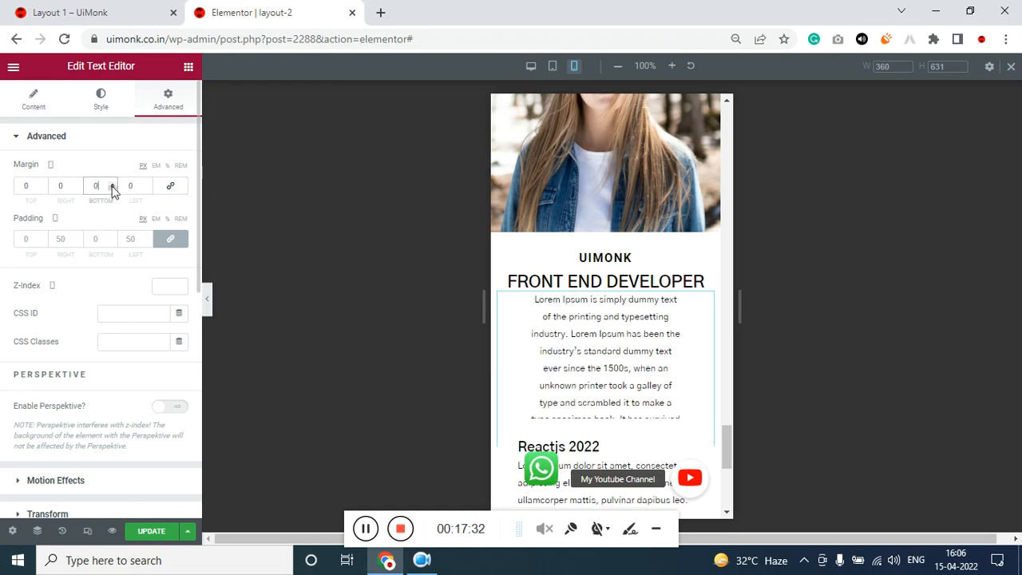
{"action": "type", "text": "50"}
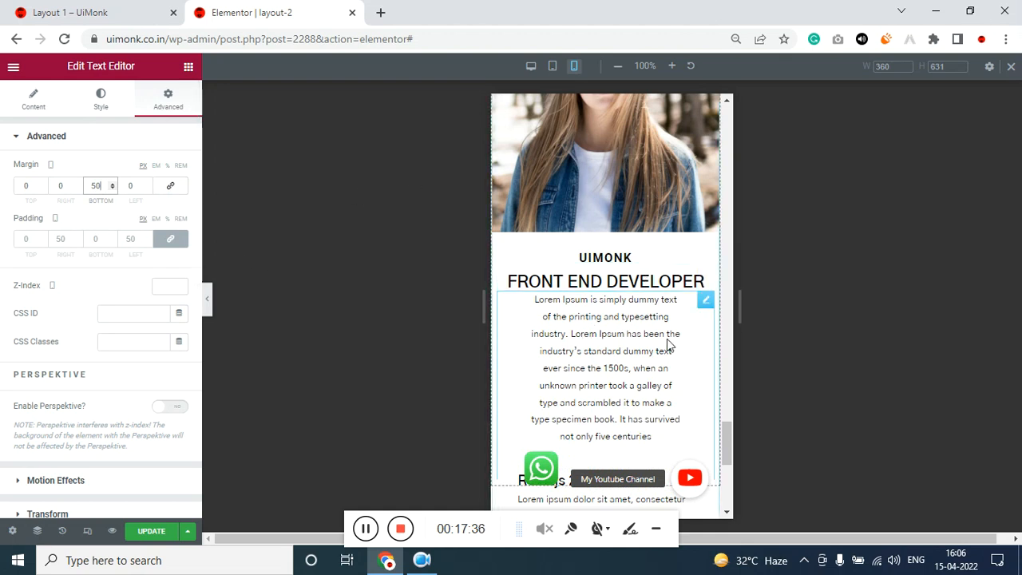
Step: Check the stacked photos and text in the mobile preview and save the page
{"action": "scroll", "coordinate": [608, 348], "scroll_direction": "down", "scroll_amount": 3}
{"action": "scroll", "coordinate": [608, 350], "scroll_direction": "up", "scroll_amount": 10}
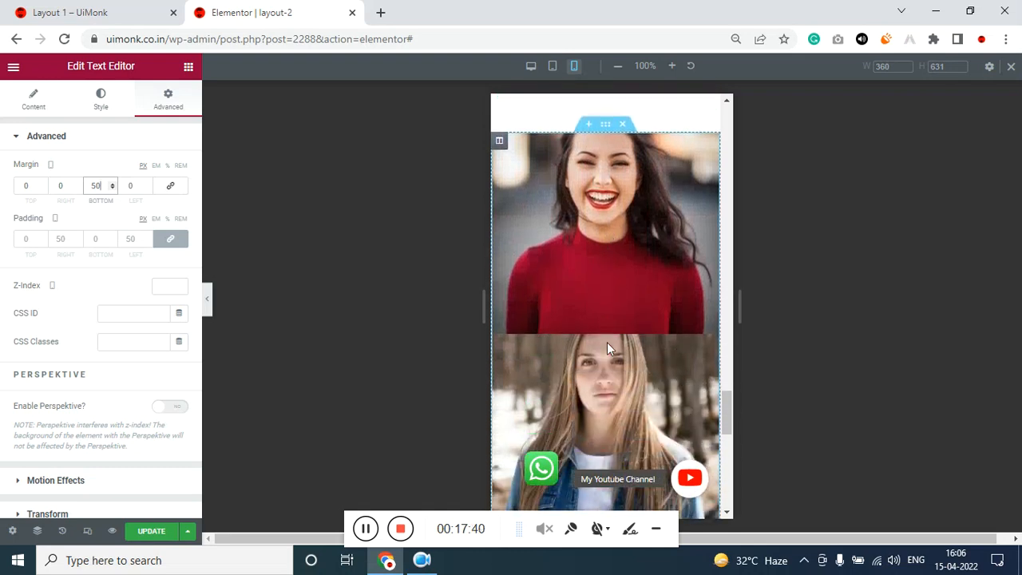
{"action": "scroll", "coordinate": [607, 348], "scroll_direction": "down", "scroll_amount": 2}
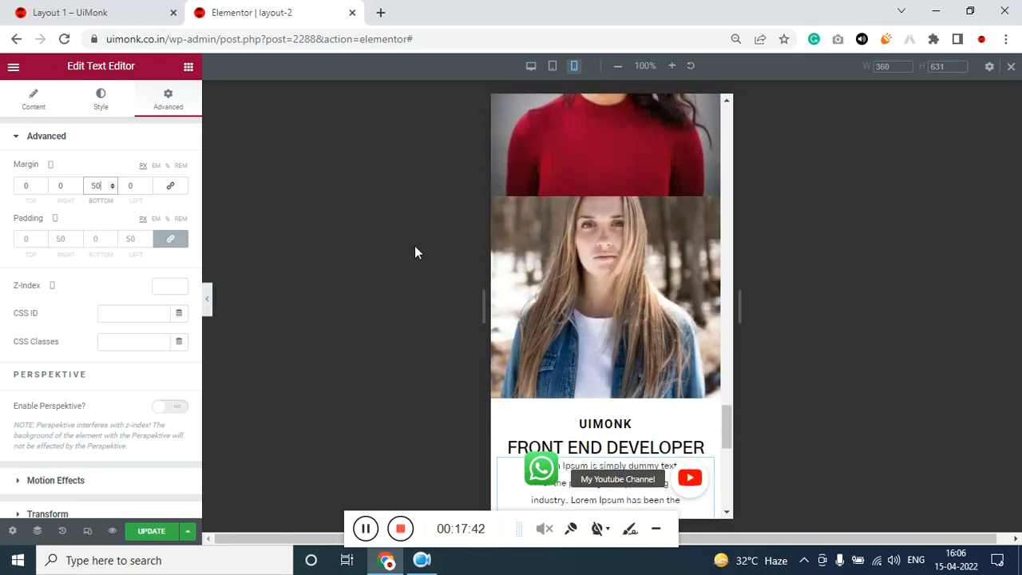
{"action": "left_click", "coordinate": [151, 531]}
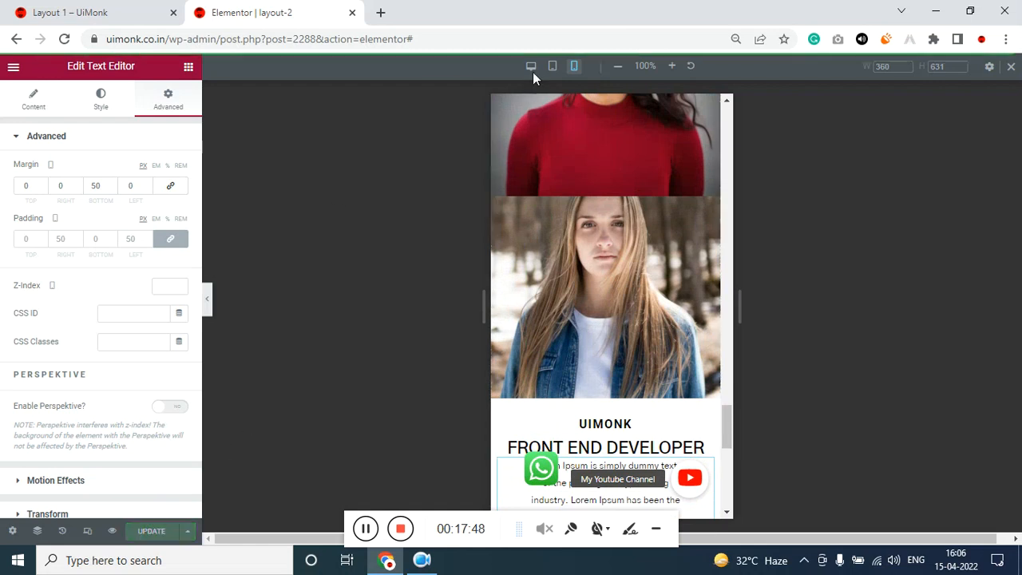
Step: Return to the desktop view and set the background overlay opacity of the column holding the two photos to 0.48
{"action": "left_click", "coordinate": [553, 67]}
{"action": "scroll", "coordinate": [504, 356], "scroll_direction": "up", "scroll_amount": 3}
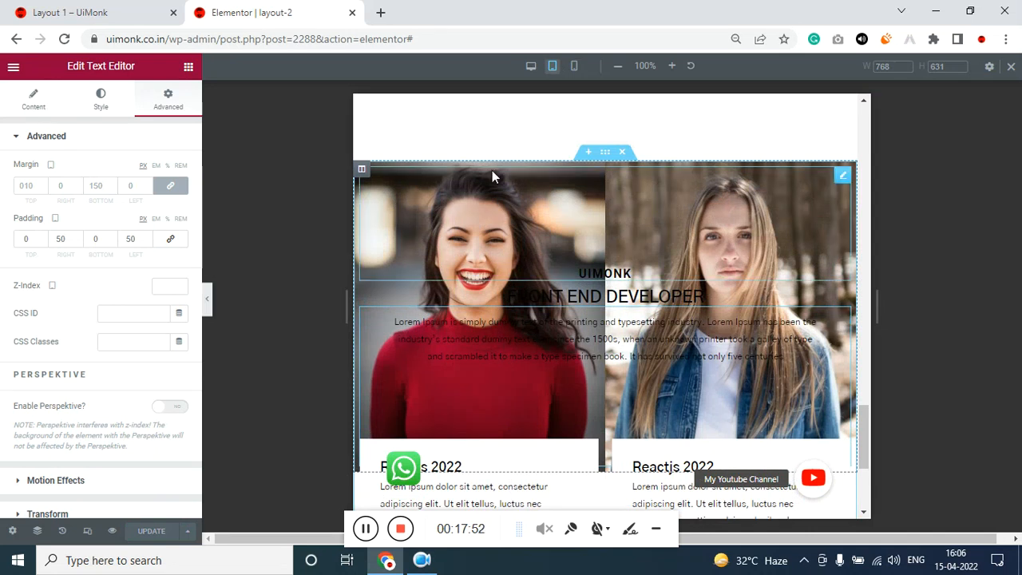
{"action": "left_click", "coordinate": [530, 69]}
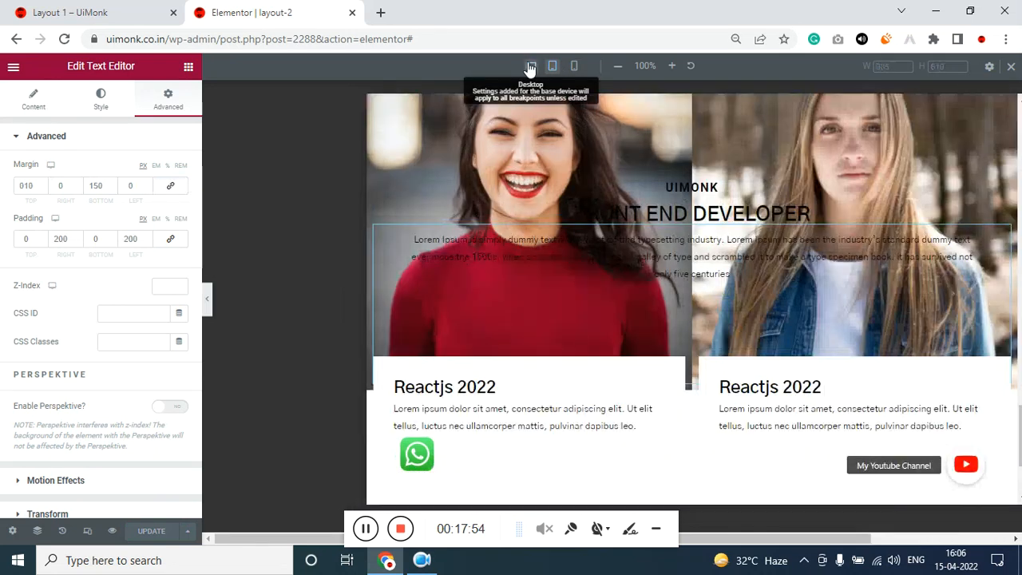
{"action": "scroll", "coordinate": [427, 254], "scroll_direction": "up", "scroll_amount": 1}
{"action": "scroll", "coordinate": [429, 244], "scroll_direction": "up", "scroll_amount": 2}
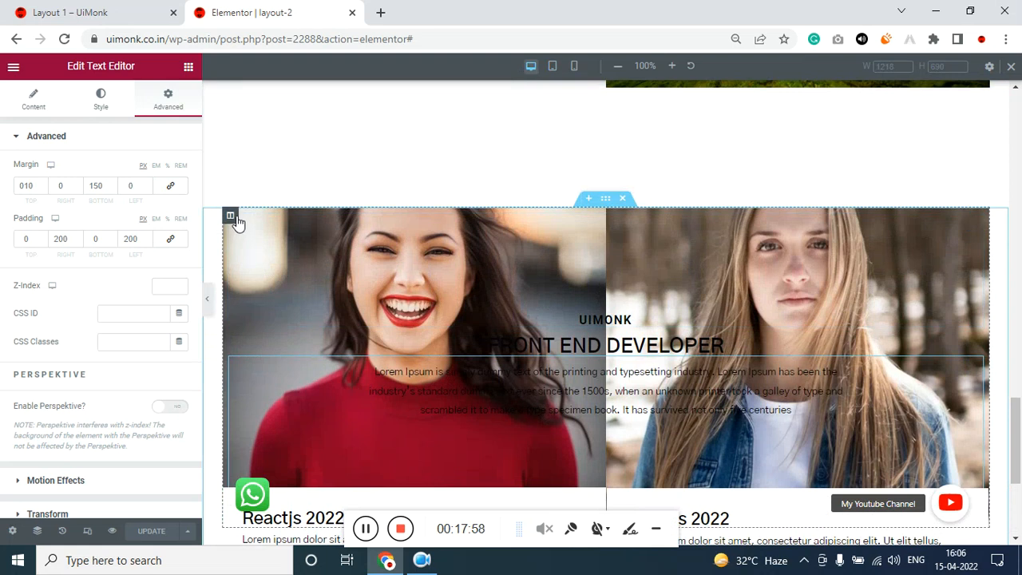
{"action": "left_click", "coordinate": [231, 216]}
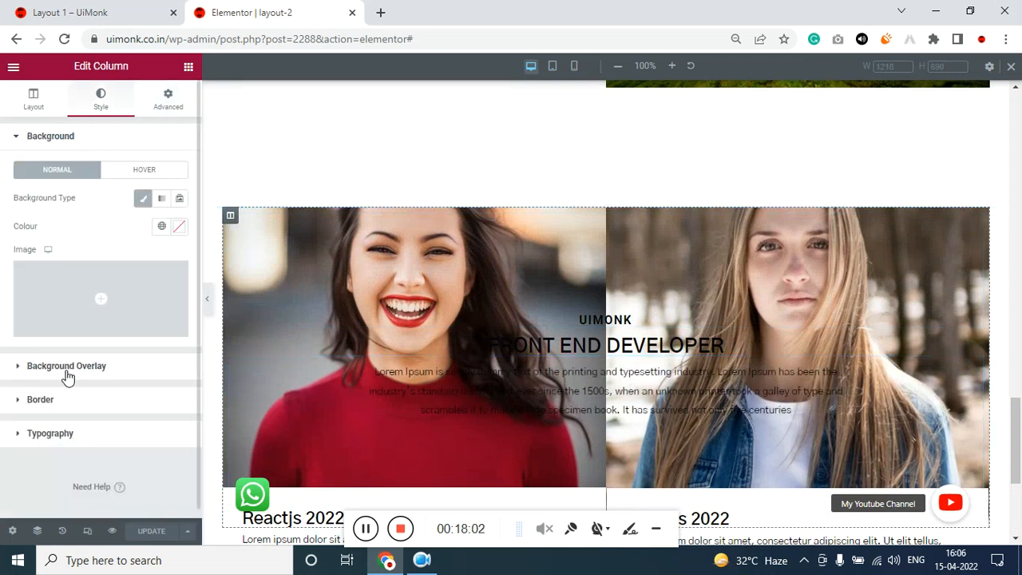
{"action": "left_click", "coordinate": [67, 379]}
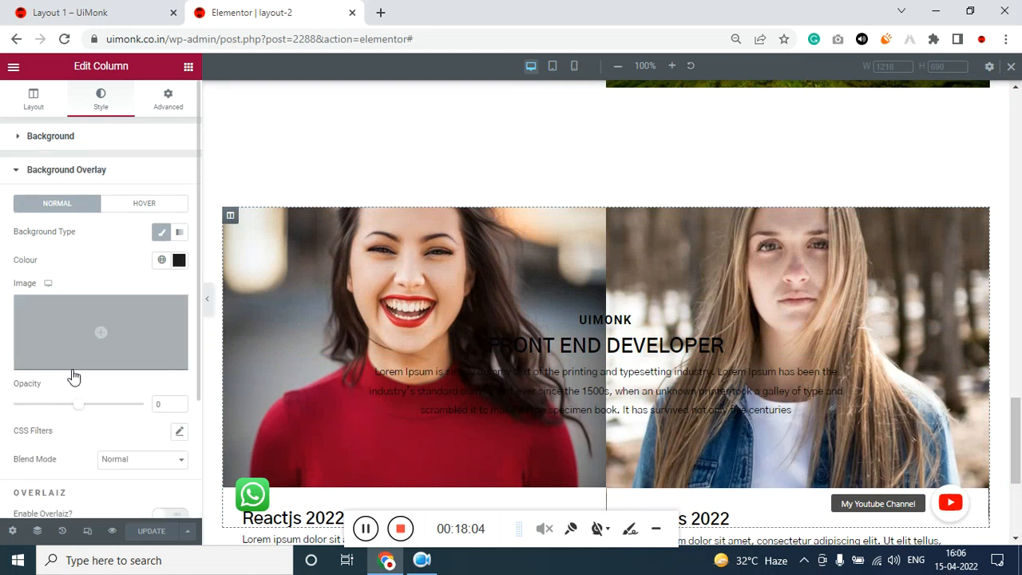
{"action": "mouse_move", "coordinate": [103, 411]}
{"action": "left_mouse_down"}
{"action": "mouse_move", "coordinate": [152, 409]}
{"action": "mouse_move", "coordinate": [80, 434]}
{"action": "mouse_move", "coordinate": [85, 410]}
{"action": "left_mouse_up"}
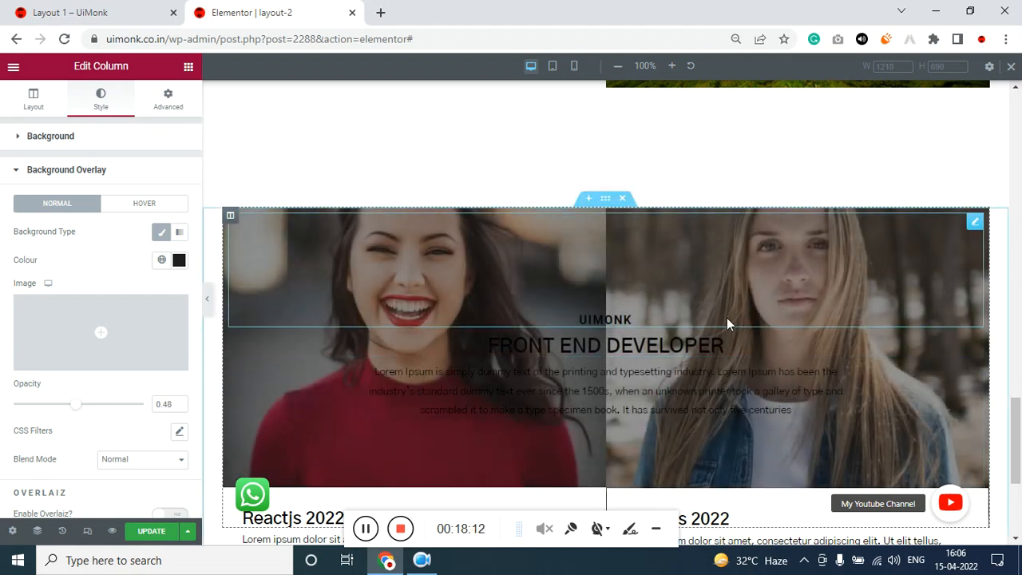
{"action": "scroll", "coordinate": [775, 409], "scroll_direction": "down", "scroll_amount": 1}
{"action": "scroll", "coordinate": [787, 276], "scroll_direction": "up", "scroll_amount": 1}
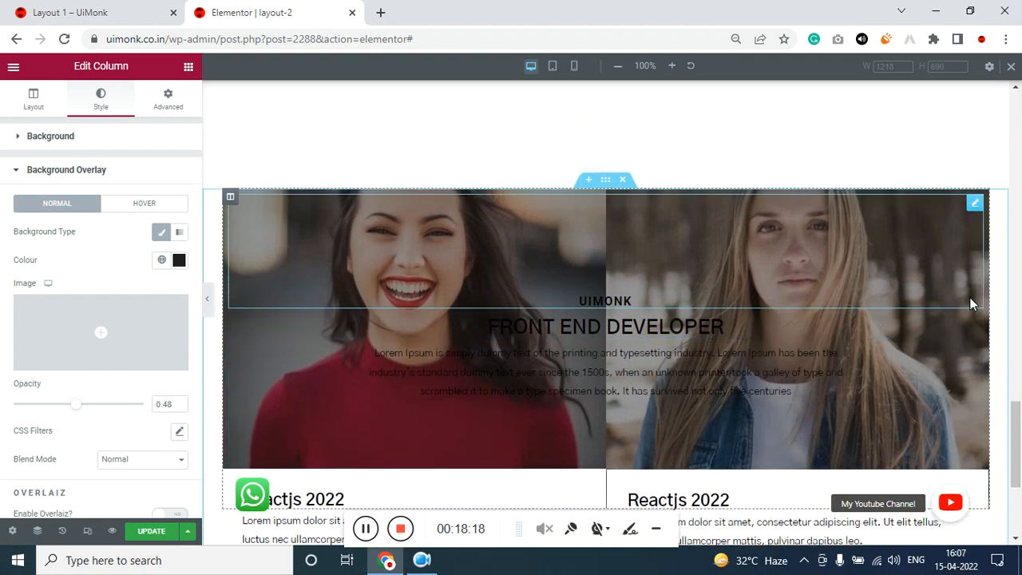
{"action": "left_click", "coordinate": [365, 529]}
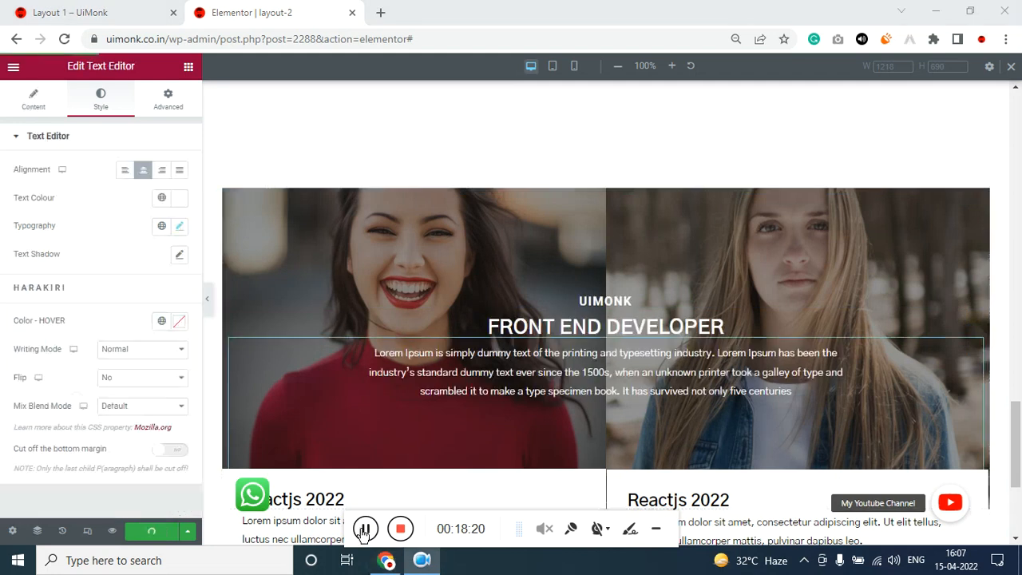
{"action": "scroll", "coordinate": [352, 414], "scroll_direction": "down", "scroll_amount": 2}
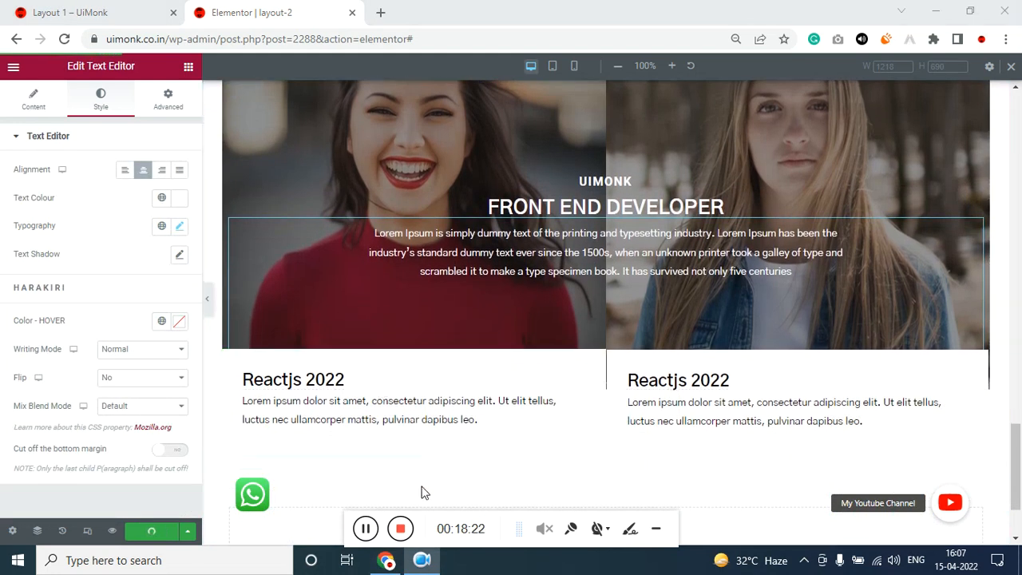